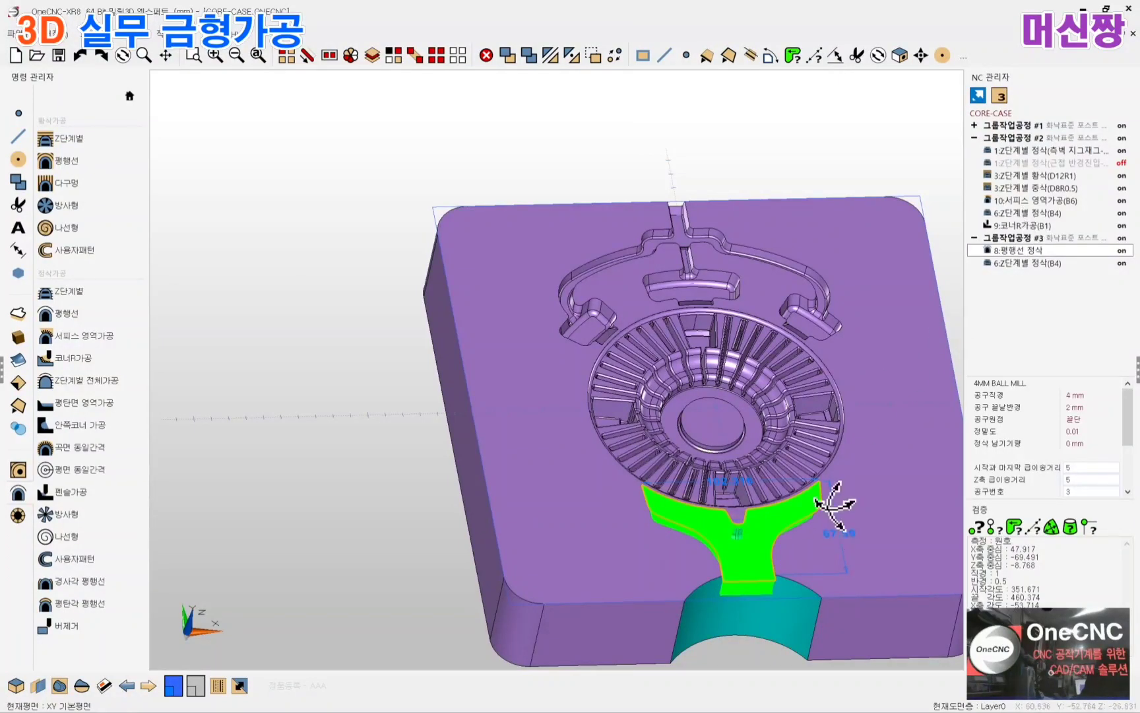
Review the 그룹작업공정 #2 toolpaths in order, from the side-wall Z-level finish through D12R1, D8R0.5, B6 and B4 to corner R machining (B1)
{"action": "middle_click_drag", "start_coordinate": [831, 507], "coordinate": [830, 458]}
{"action": "scroll", "coordinate": [833, 512], "scroll_direction": "up", "scroll_amount": 2}
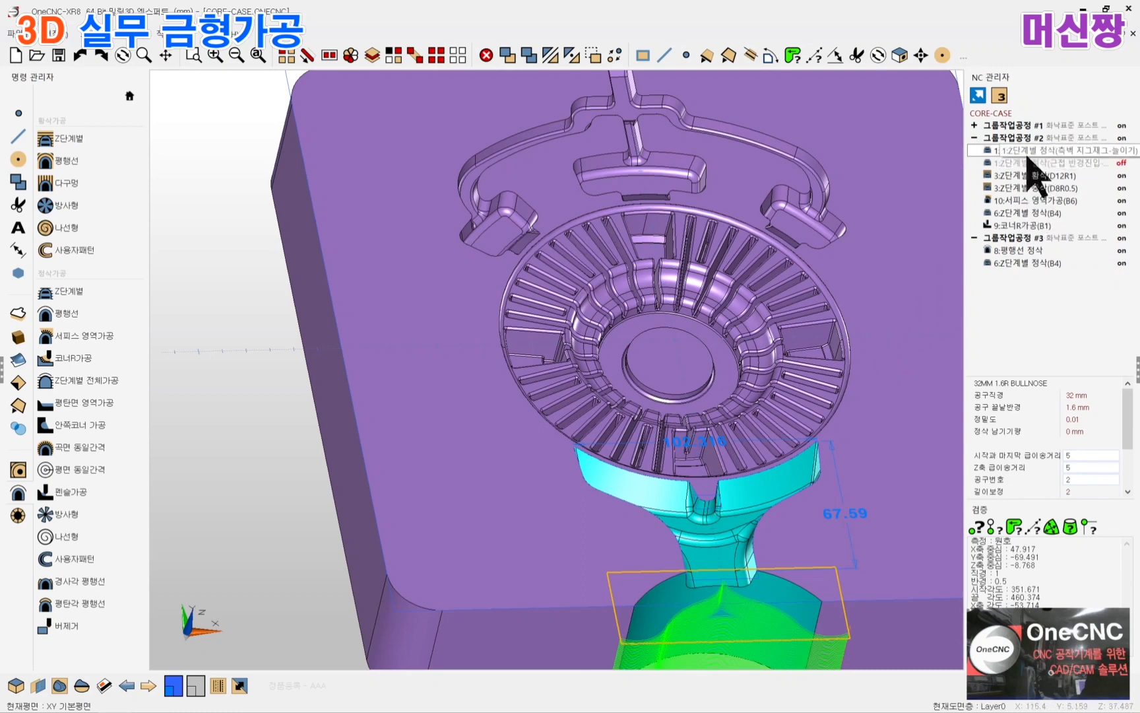
{"action": "middle_click_drag", "start_coordinate": [821, 530], "coordinate": [779, 408]}
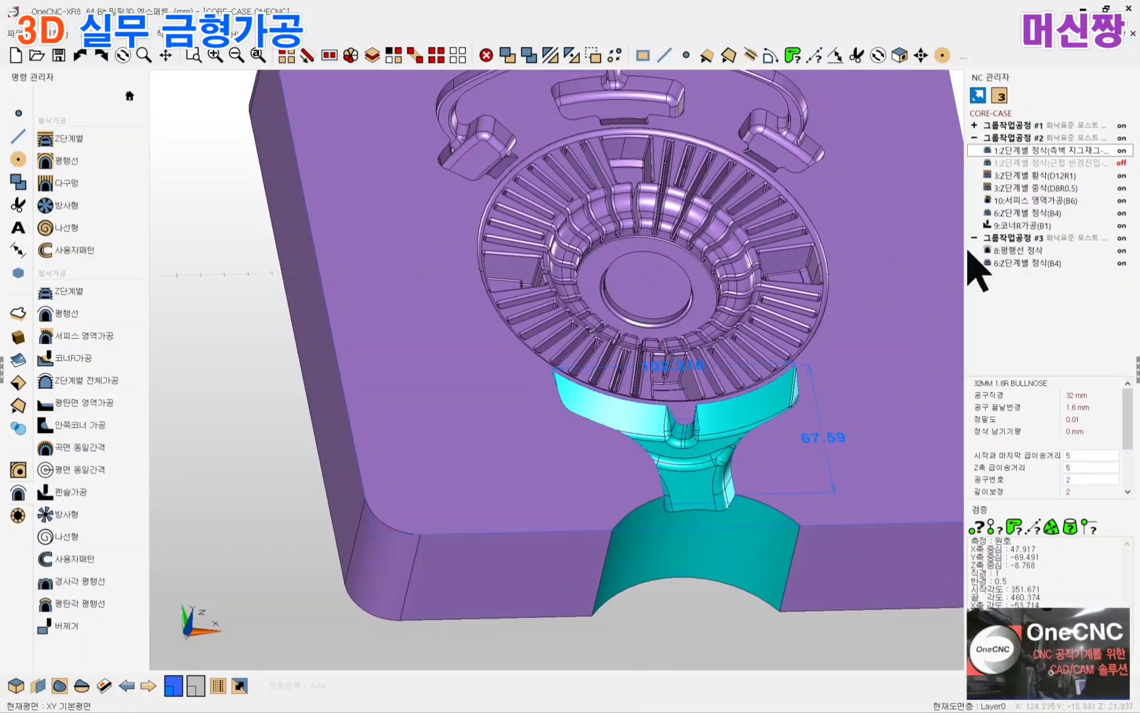
{"action": "left_click", "coordinate": [1022, 175]}
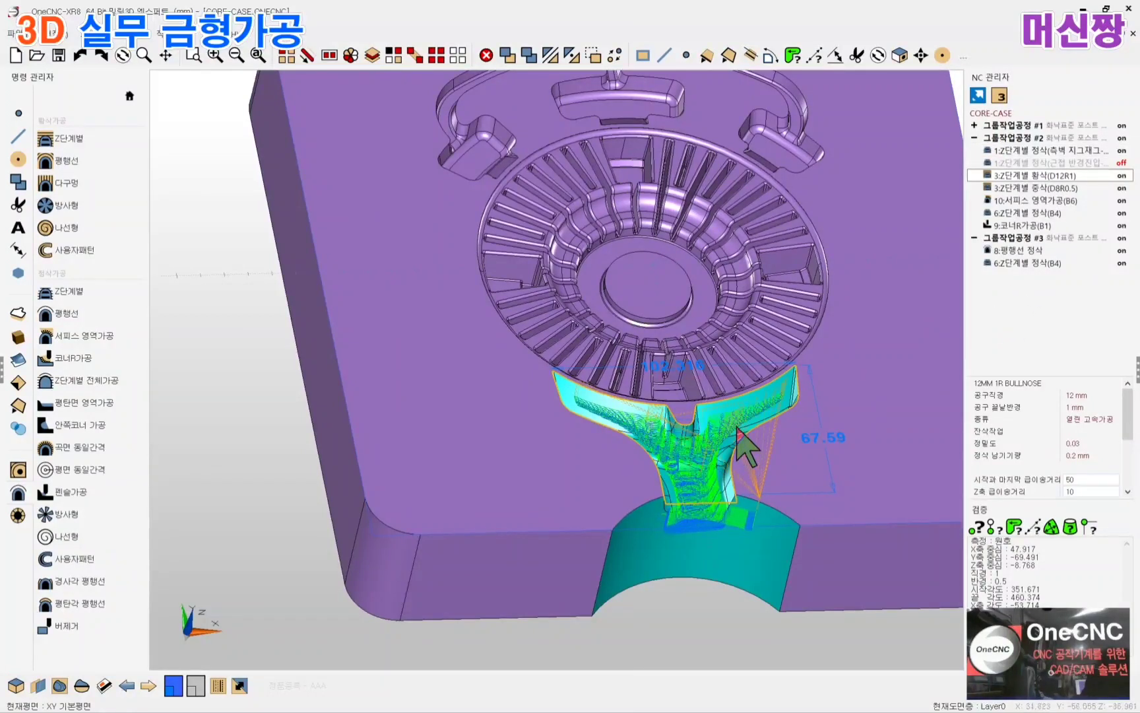
{"action": "left_click", "coordinate": [1043, 188]}
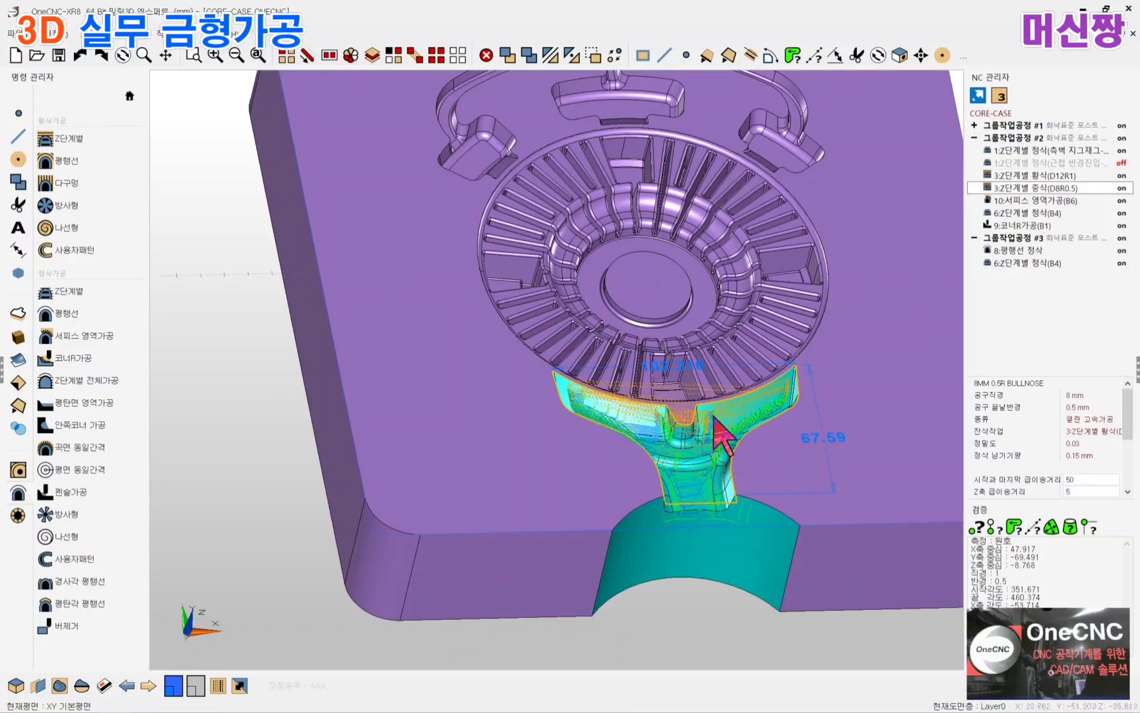
{"action": "left_click", "coordinate": [1028, 200]}
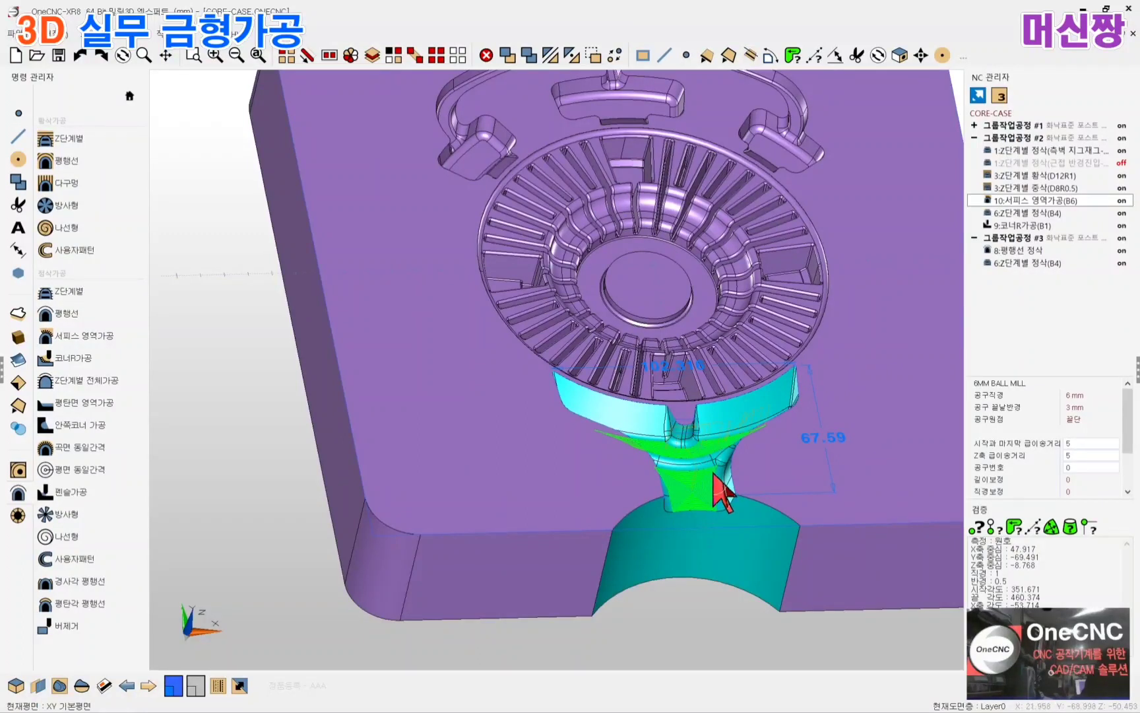
{"action": "left_click", "coordinate": [1046, 213]}
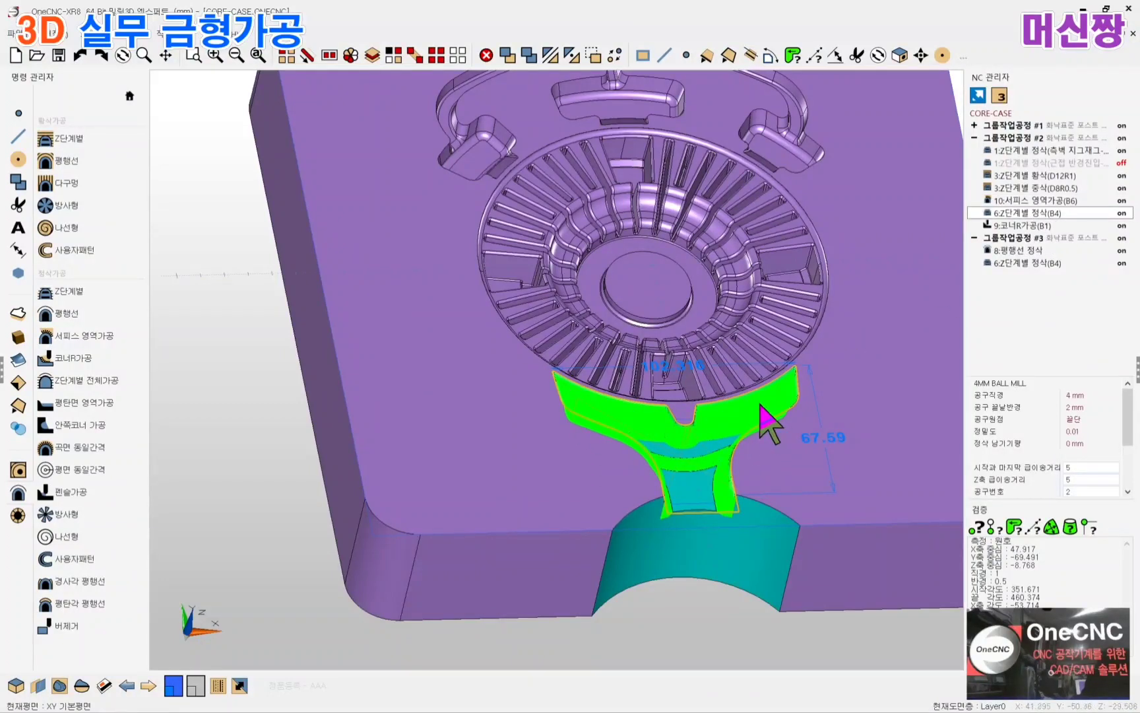
{"action": "left_click", "coordinate": [1016, 225]}
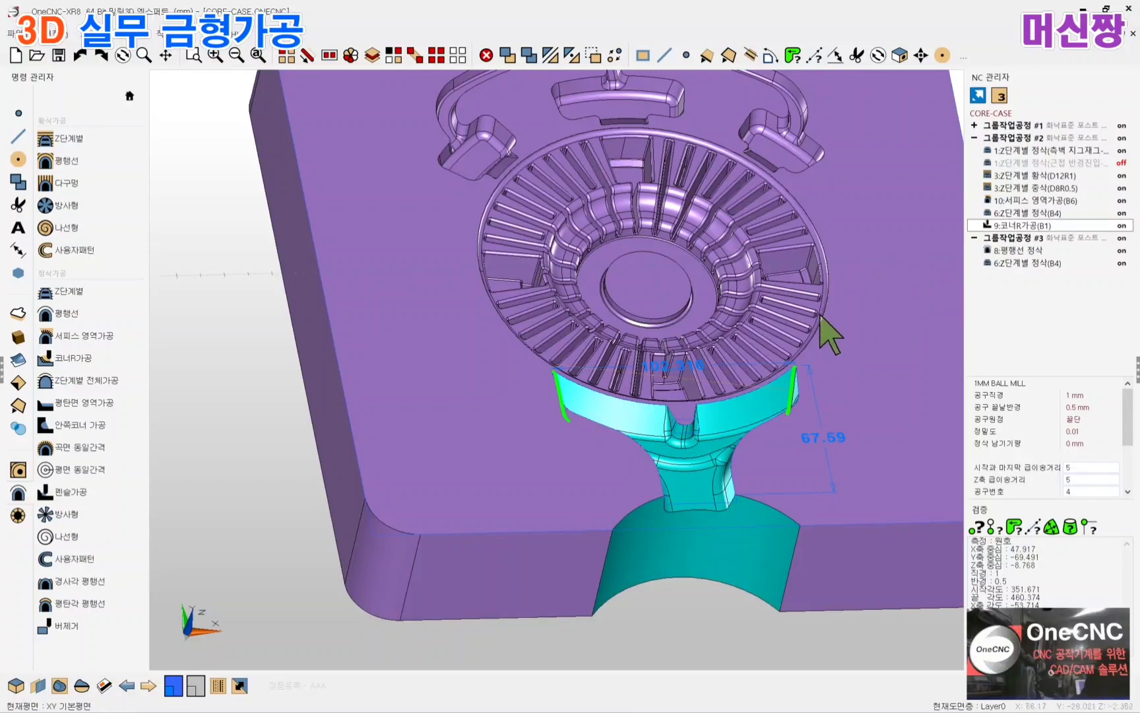
Inspect the narrow corner fillet and its lower end at the right tip of the cyan pocket wall
{"action": "scroll", "coordinate": [565, 415], "scroll_direction": "up", "scroll_amount": 2}
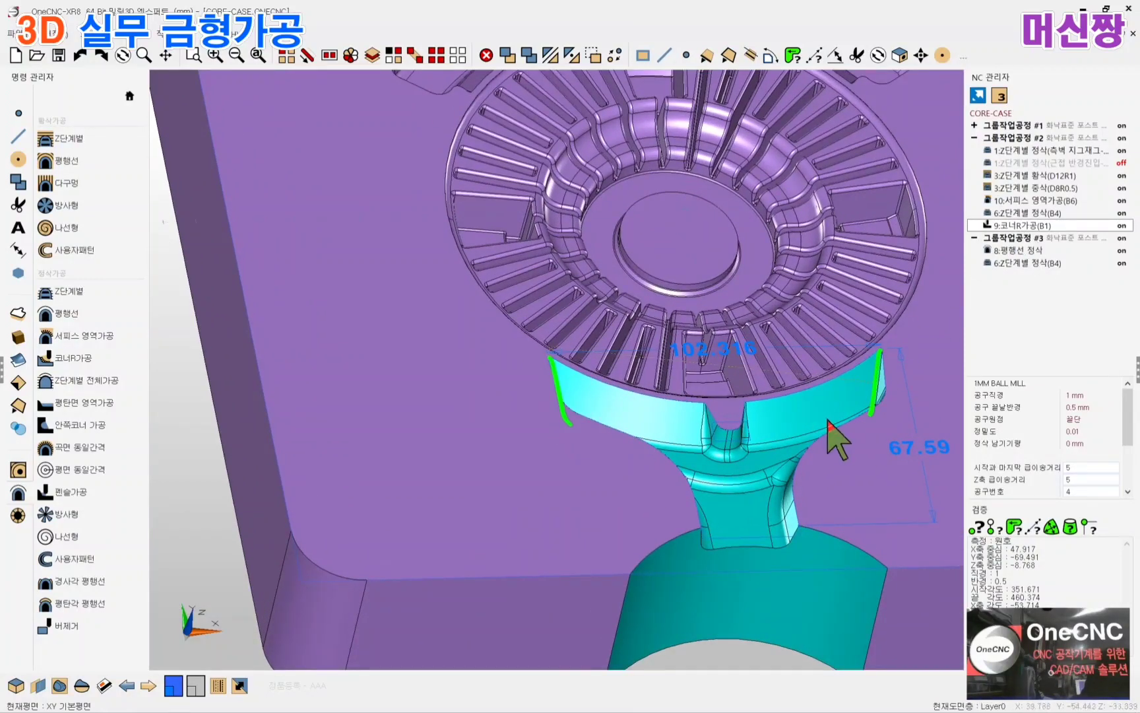
{"action": "scroll", "coordinate": [873, 396], "scroll_direction": "up", "scroll_amount": 4}
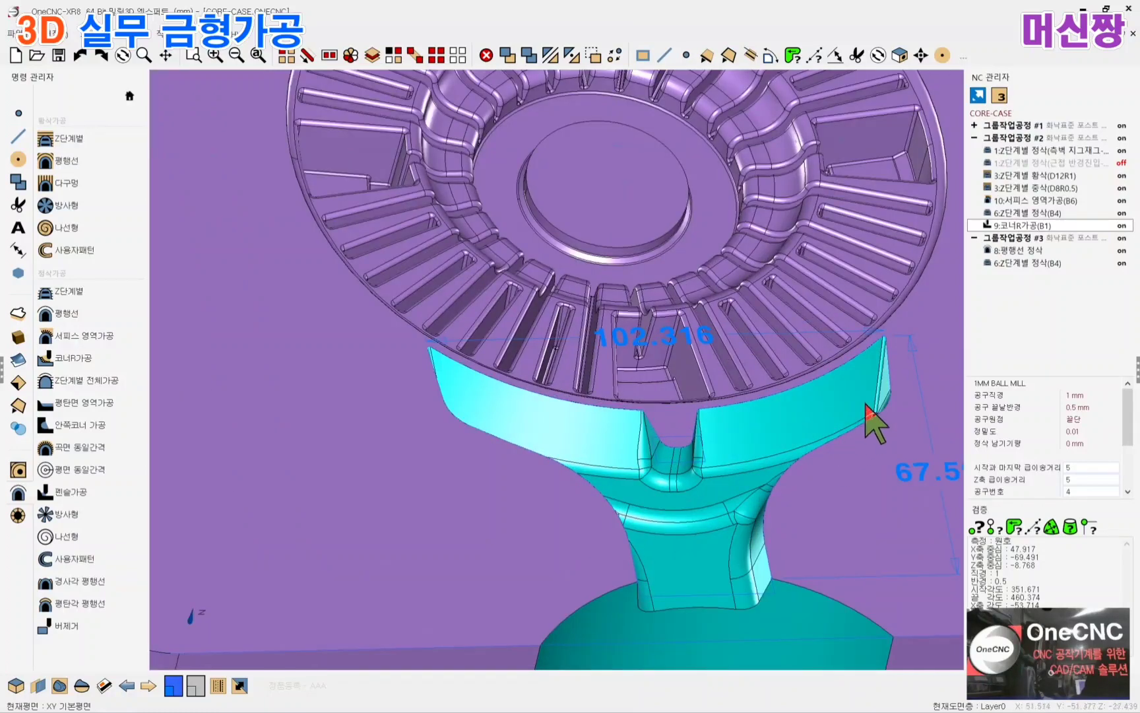
{"action": "scroll", "coordinate": [812, 415], "scroll_direction": "up", "scroll_amount": 5}
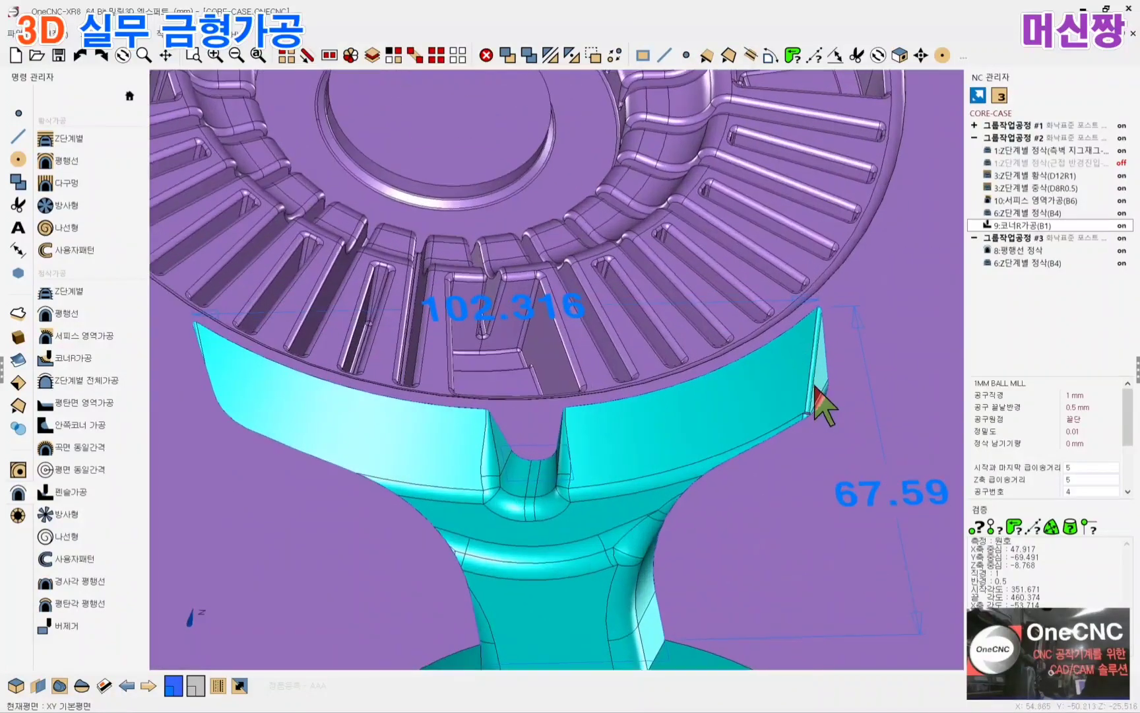
{"action": "scroll", "coordinate": [811, 436], "scroll_direction": "up", "scroll_amount": 1}
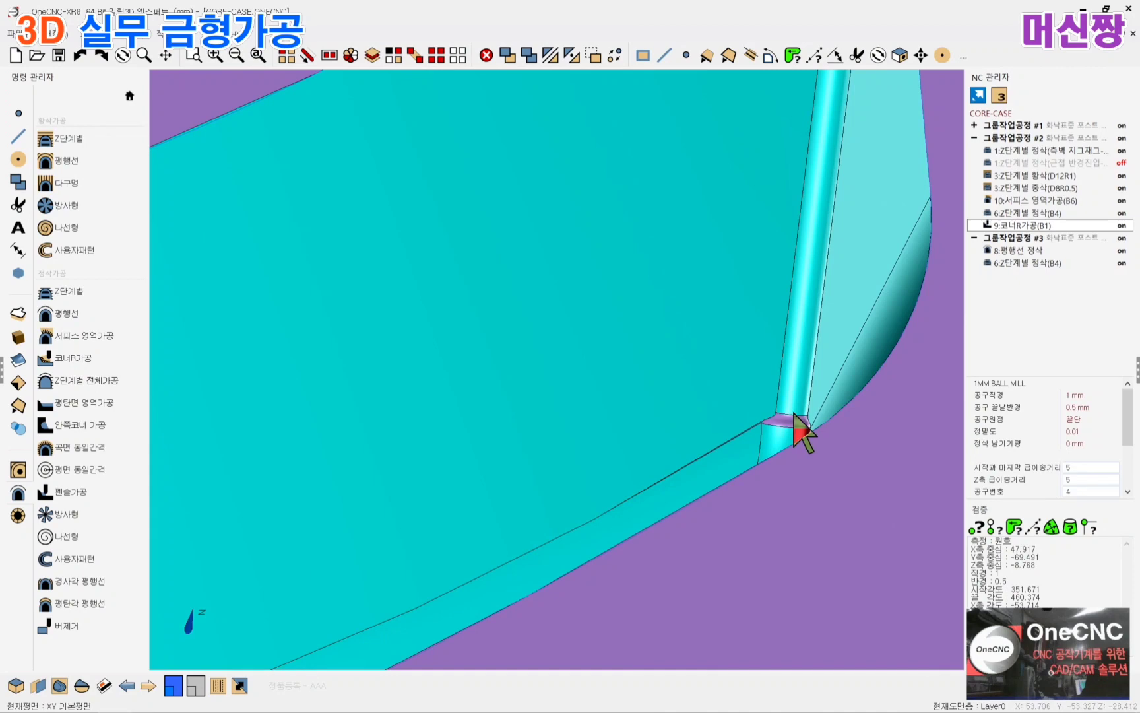
{"action": "scroll", "coordinate": [795, 416], "scroll_direction": "down", "scroll_amount": 6}
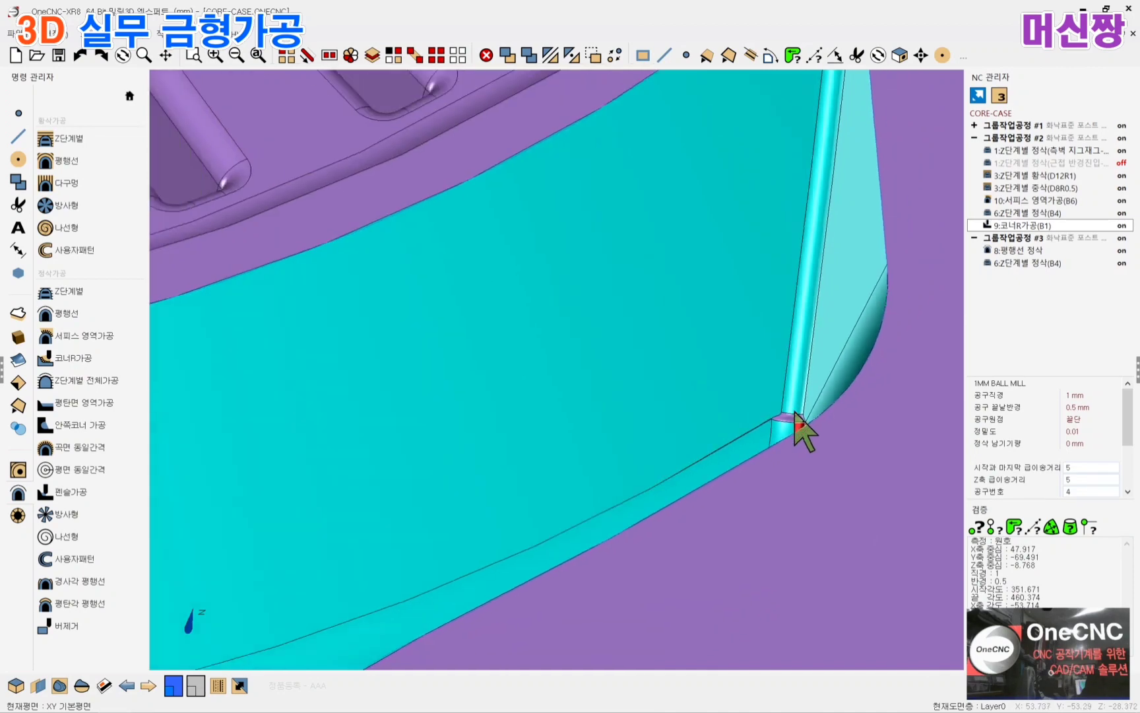
{"action": "scroll", "coordinate": [818, 390], "scroll_direction": "down", "scroll_amount": 8}
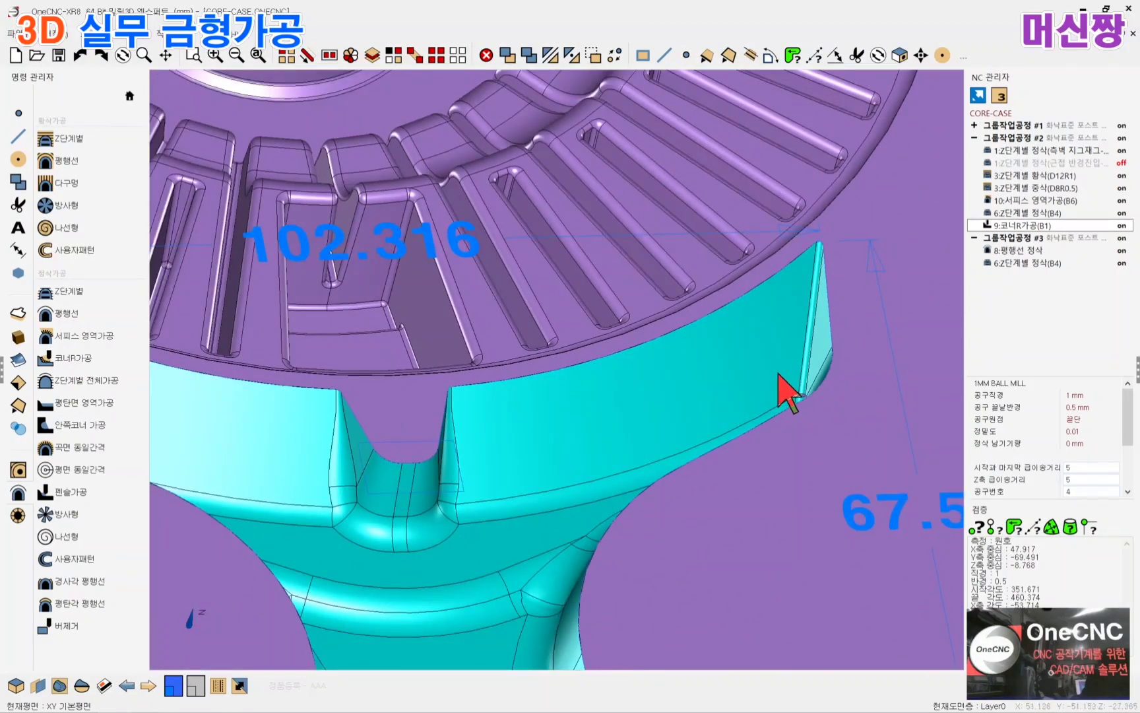
{"action": "scroll", "coordinate": [825, 381], "scroll_direction": "down", "scroll_amount": 8}
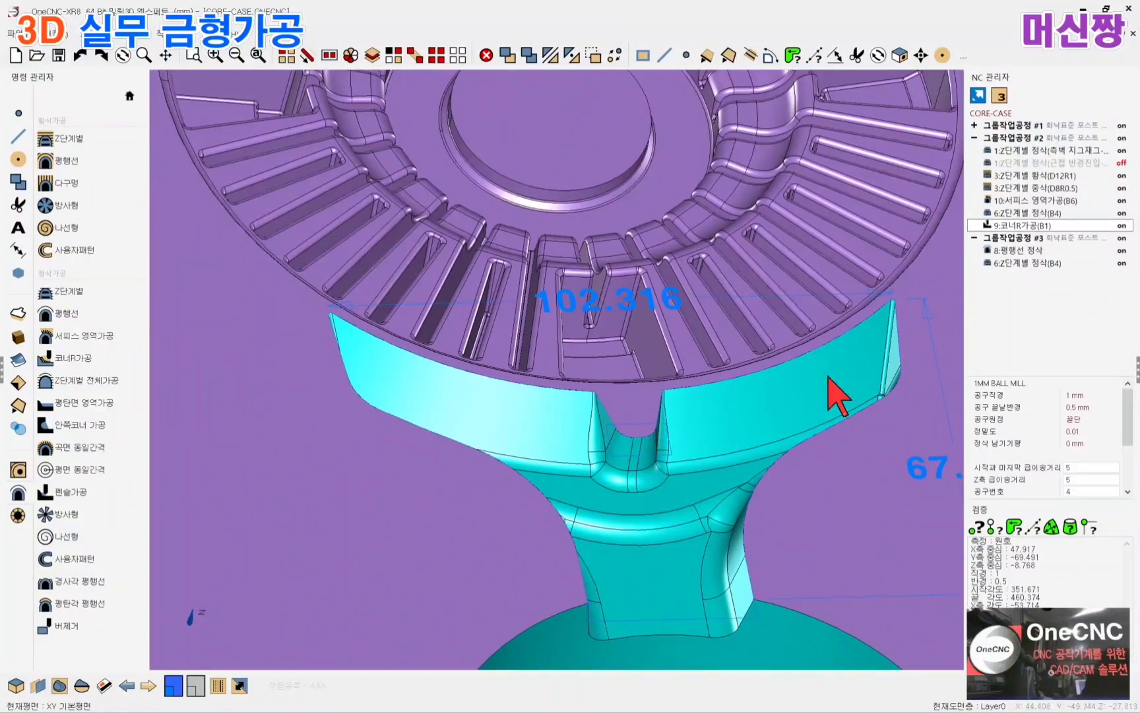
Examine the cyan pocket's side walls, central notch and the fillets between the upper arc and the narrow neck
{"action": "scroll", "coordinate": [733, 389], "scroll_direction": "up", "scroll_amount": 5}
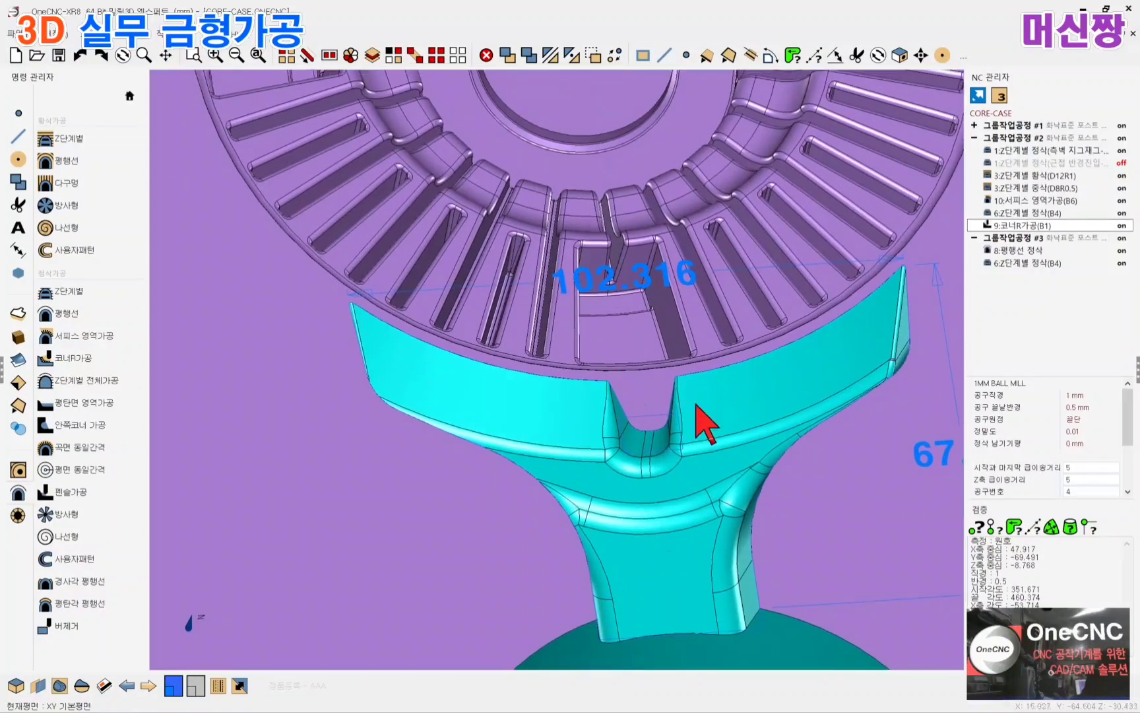
{"action": "middle_click_drag", "start_coordinate": [696, 403], "coordinate": [701, 396]}
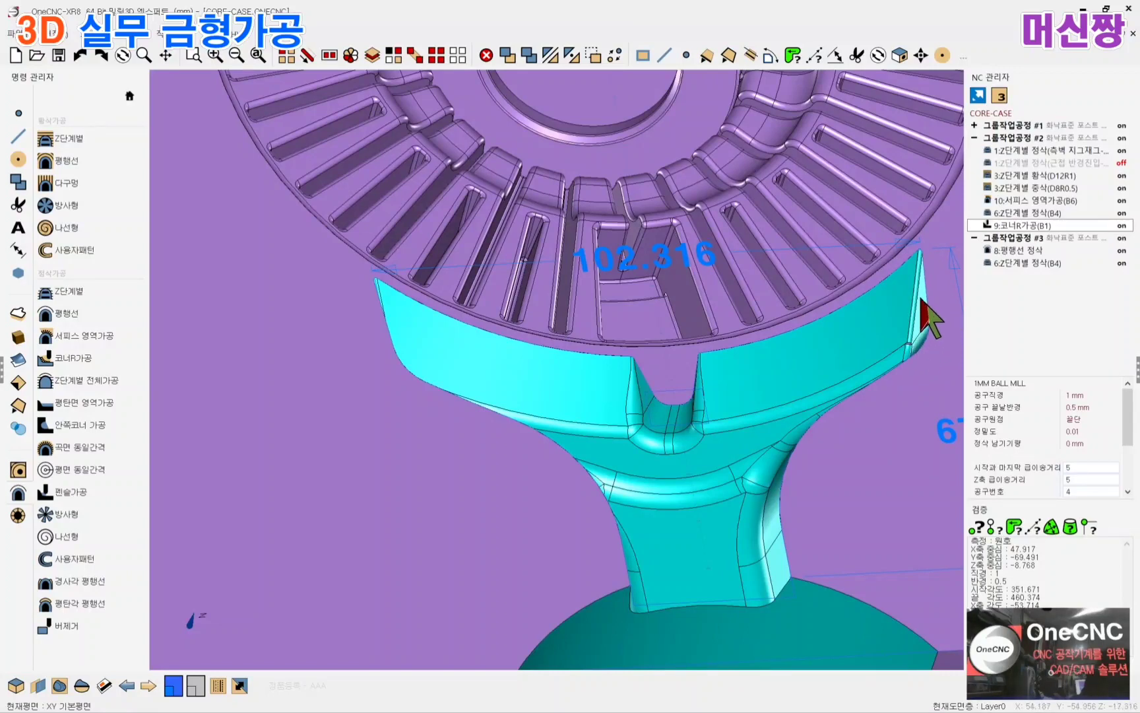
{"action": "scroll", "coordinate": [881, 310], "scroll_direction": "up", "scroll_amount": 3}
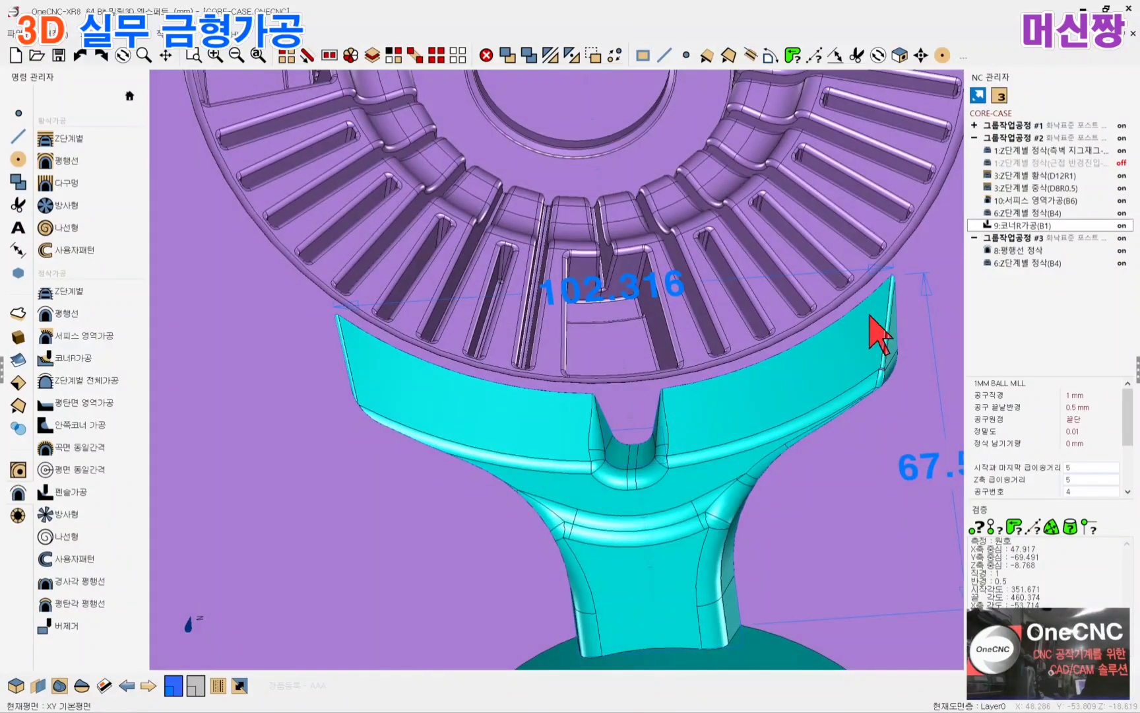
{"action": "scroll", "coordinate": [885, 328], "scroll_direction": "up", "scroll_amount": 2}
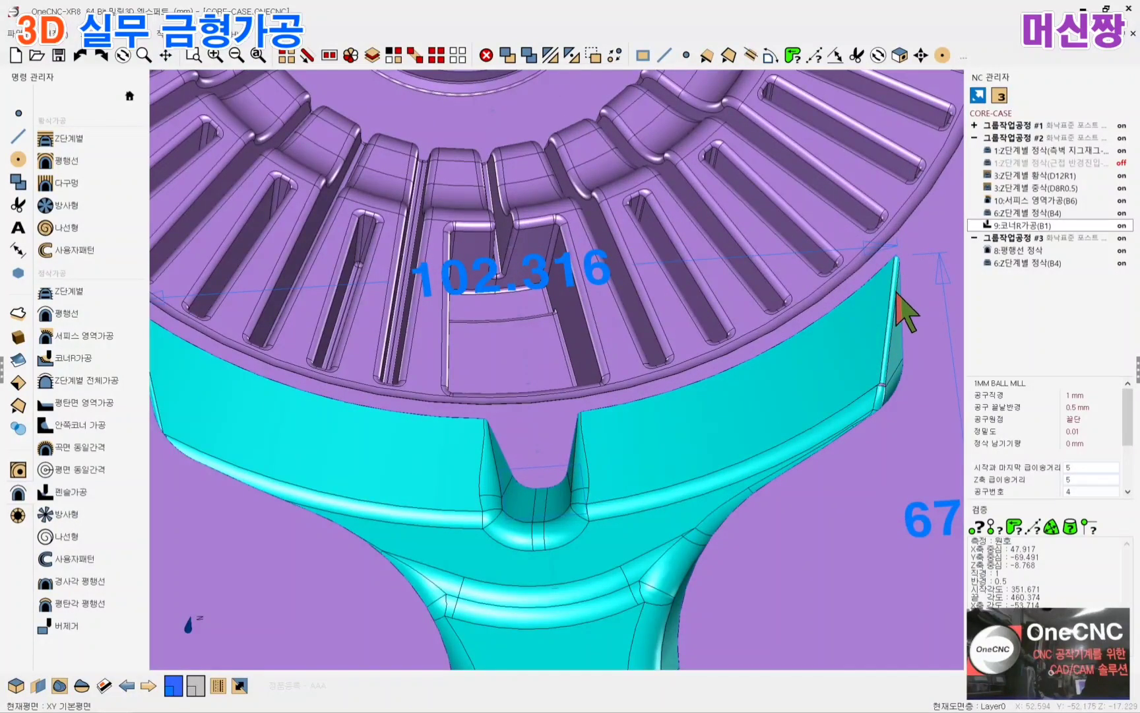
{"action": "scroll", "coordinate": [895, 292], "scroll_direction": "down", "scroll_amount": 4}
{"action": "middle_click_drag", "start_coordinate": [898, 293], "coordinate": [899, 305]}
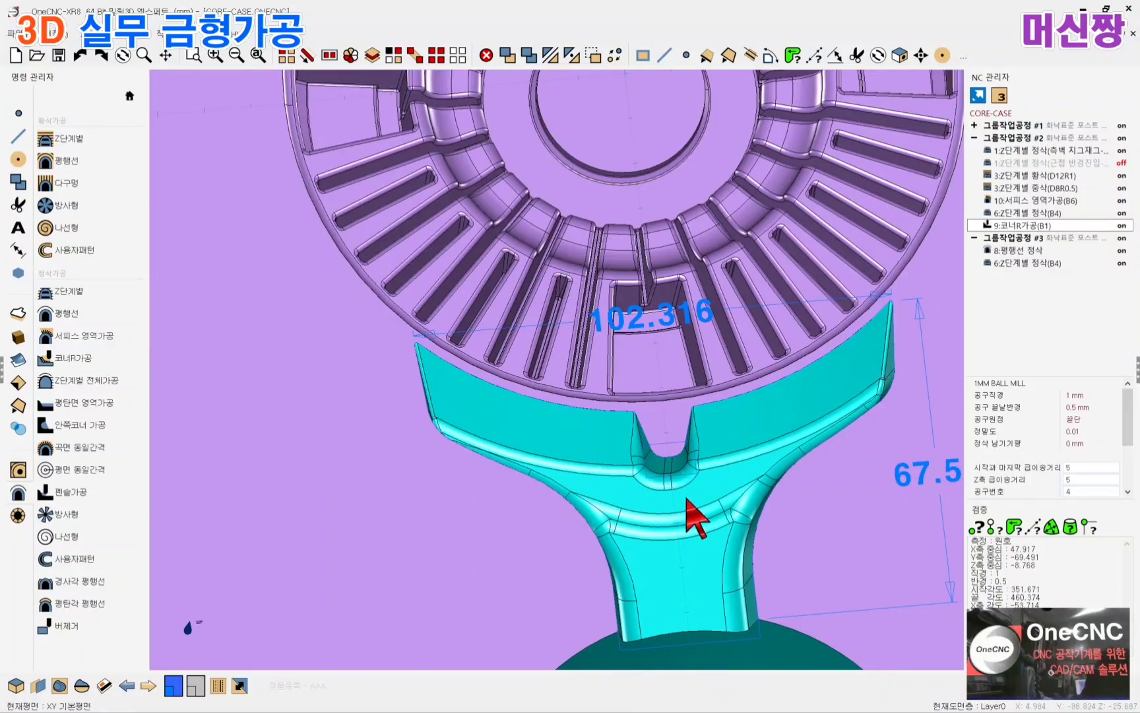
{"action": "scroll", "coordinate": [687, 495], "scroll_direction": "up", "scroll_amount": 4}
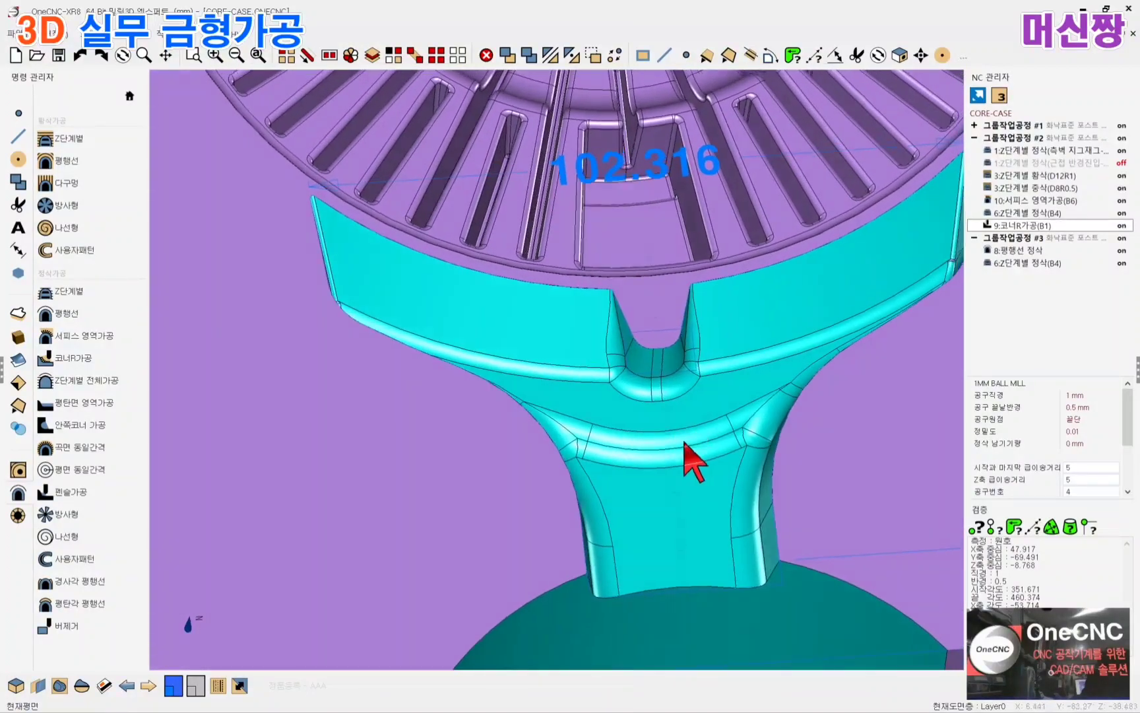
{"action": "scroll", "coordinate": [685, 465], "scroll_direction": "down", "scroll_amount": 5}
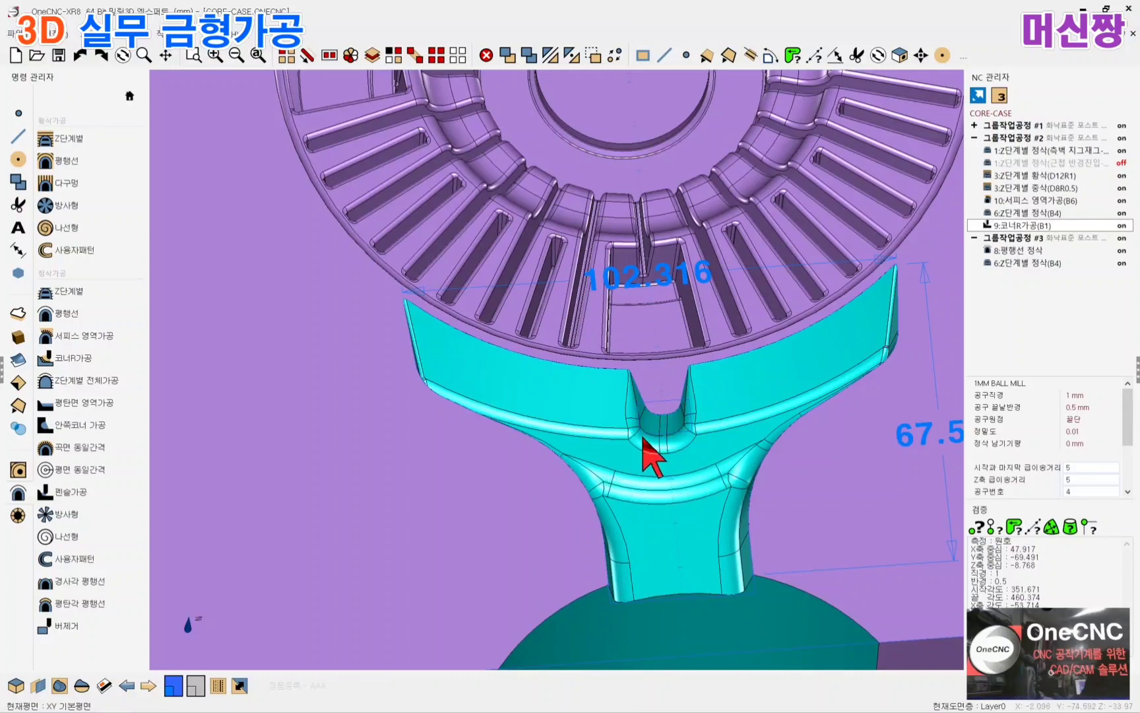
{"action": "scroll", "coordinate": [617, 437], "scroll_direction": "up", "scroll_amount": 1}
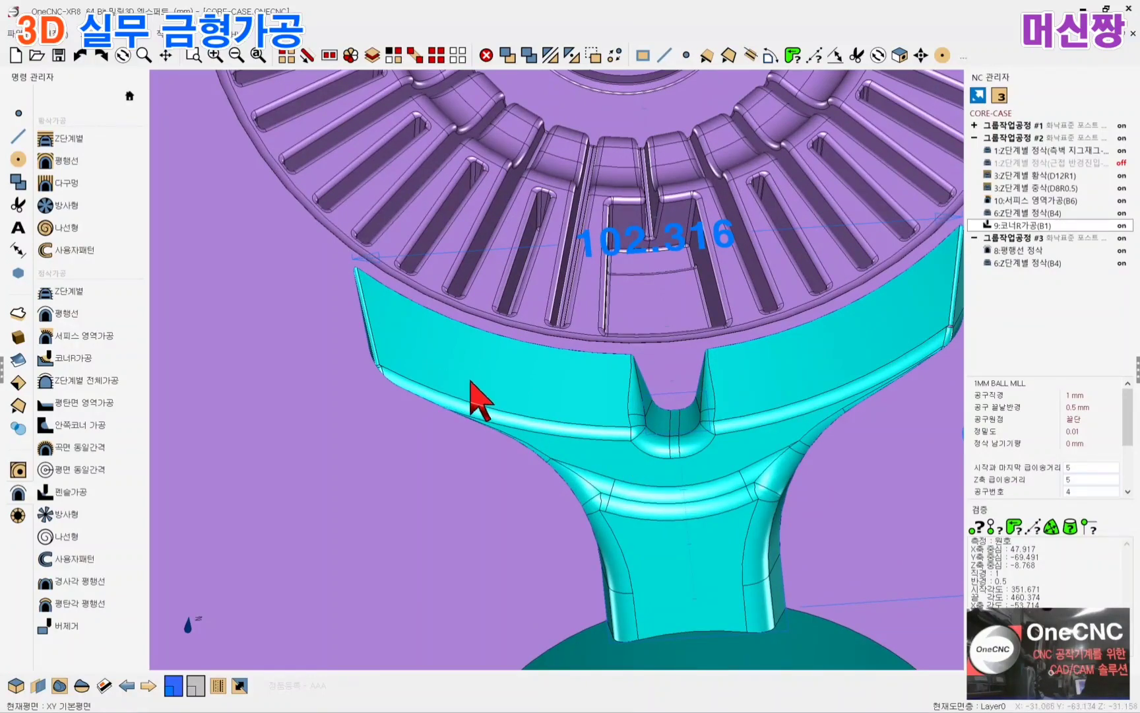
{"action": "scroll", "coordinate": [470, 384], "scroll_direction": "down", "scroll_amount": 1}
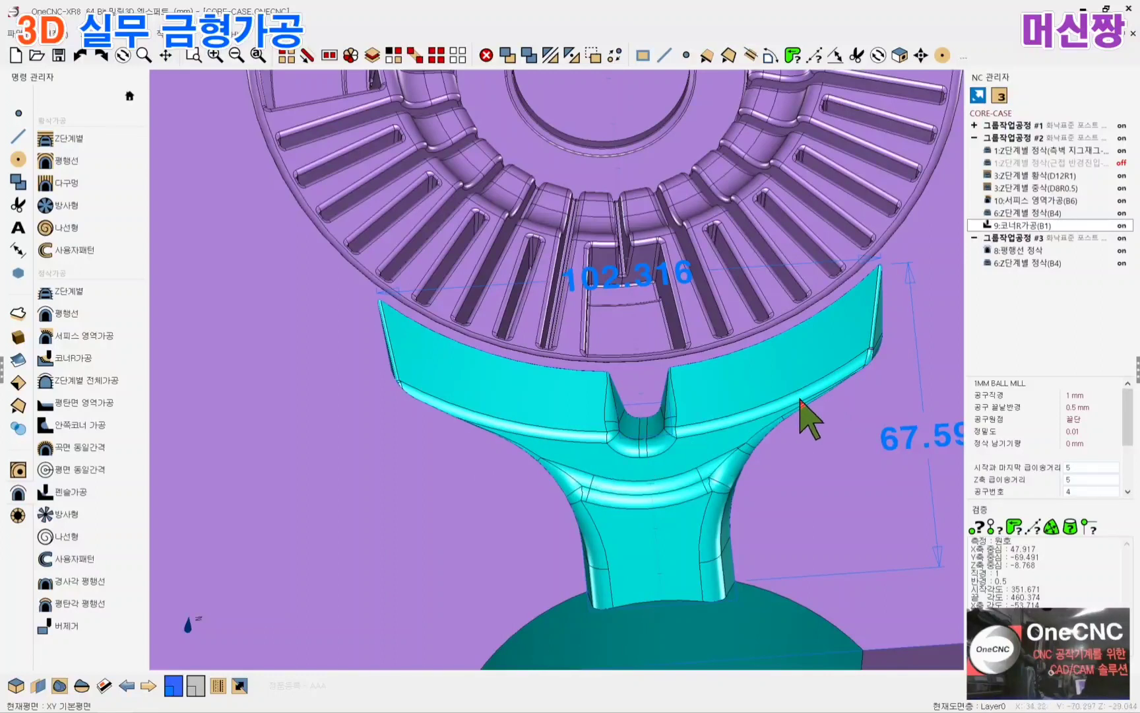
Compare the parallel finishing toolpath in 그룹작업공정 #3 with the Z-level finishing (B4) toolpath in 그룹작업공정 #2
{"action": "left_click", "coordinate": [1022, 250]}
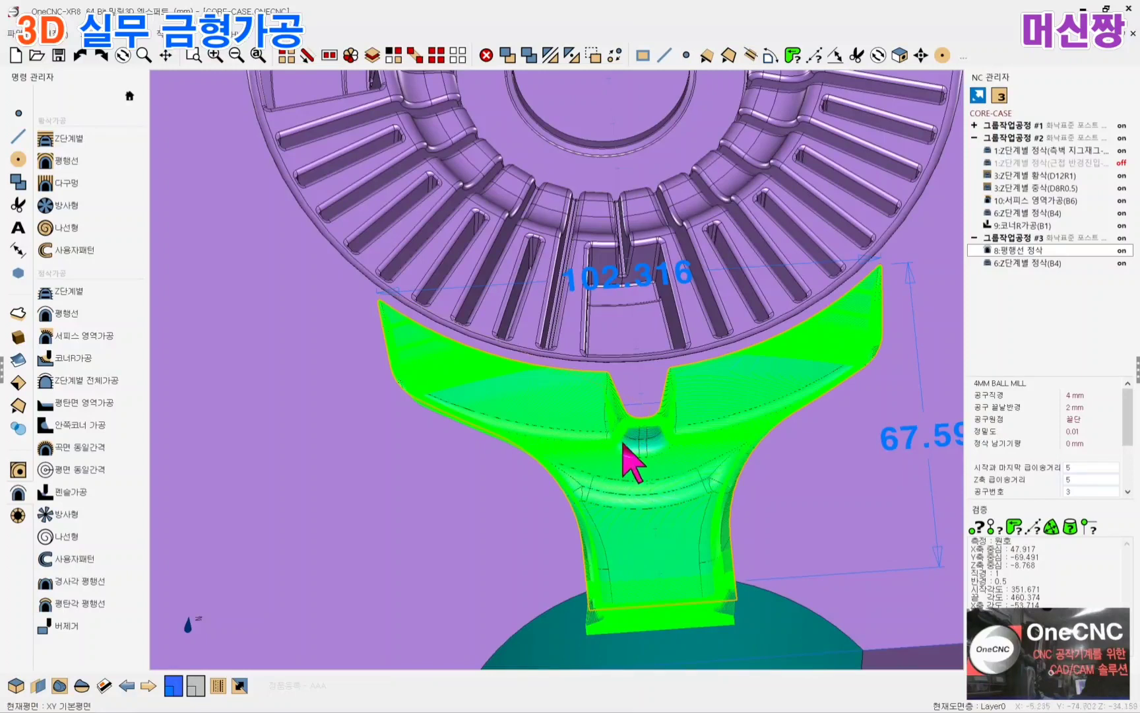
{"action": "left_click", "coordinate": [712, 492]}
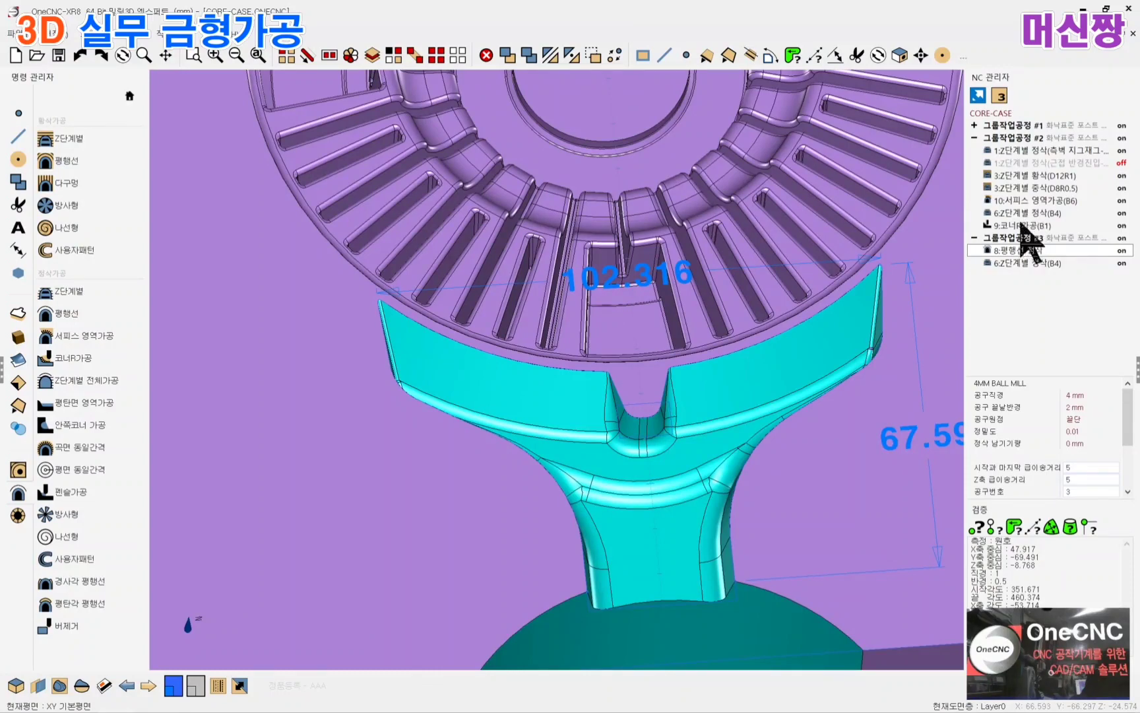
{"action": "left_click", "coordinate": [1022, 215]}
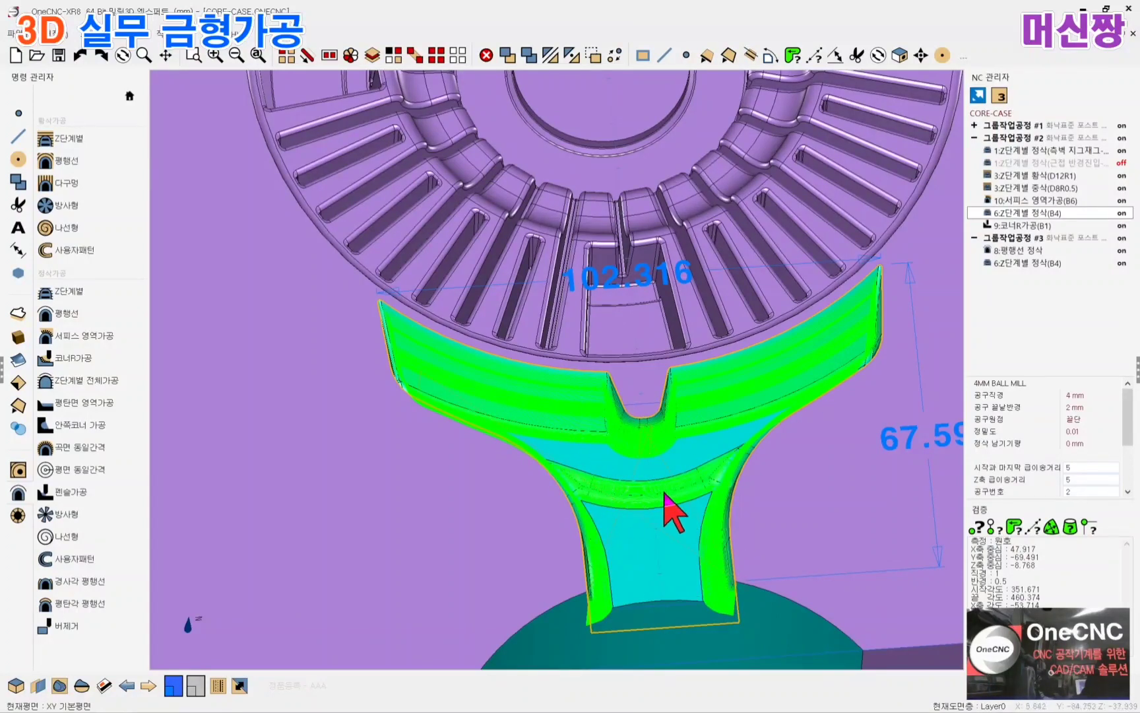
Examine the cyan pocket and the semicircular opening below it, both close up and within the whole core block
{"action": "scroll", "coordinate": [692, 502], "scroll_direction": "up", "scroll_amount": 3}
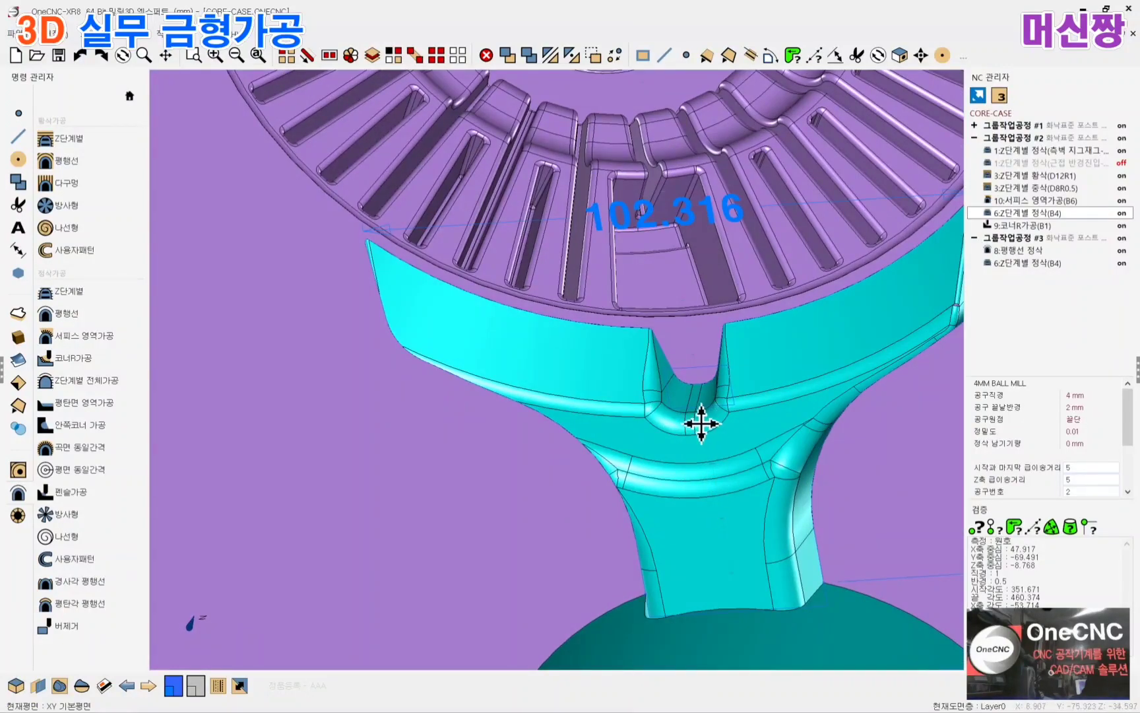
{"action": "scroll", "coordinate": [644, 479], "scroll_direction": "down", "scroll_amount": 1}
{"action": "scroll", "coordinate": [699, 466], "scroll_direction": "down", "scroll_amount": 2}
{"action": "mouse_move", "coordinate": [698, 466]}
{"action": "middle_mouse_down"}
{"action": "mouse_move", "coordinate": [692, 484]}
{"action": "mouse_move", "coordinate": [680, 466]}
{"action": "mouse_move", "coordinate": [677, 496]}
{"action": "mouse_move", "coordinate": [691, 461]}
{"action": "middle_mouse_up"}
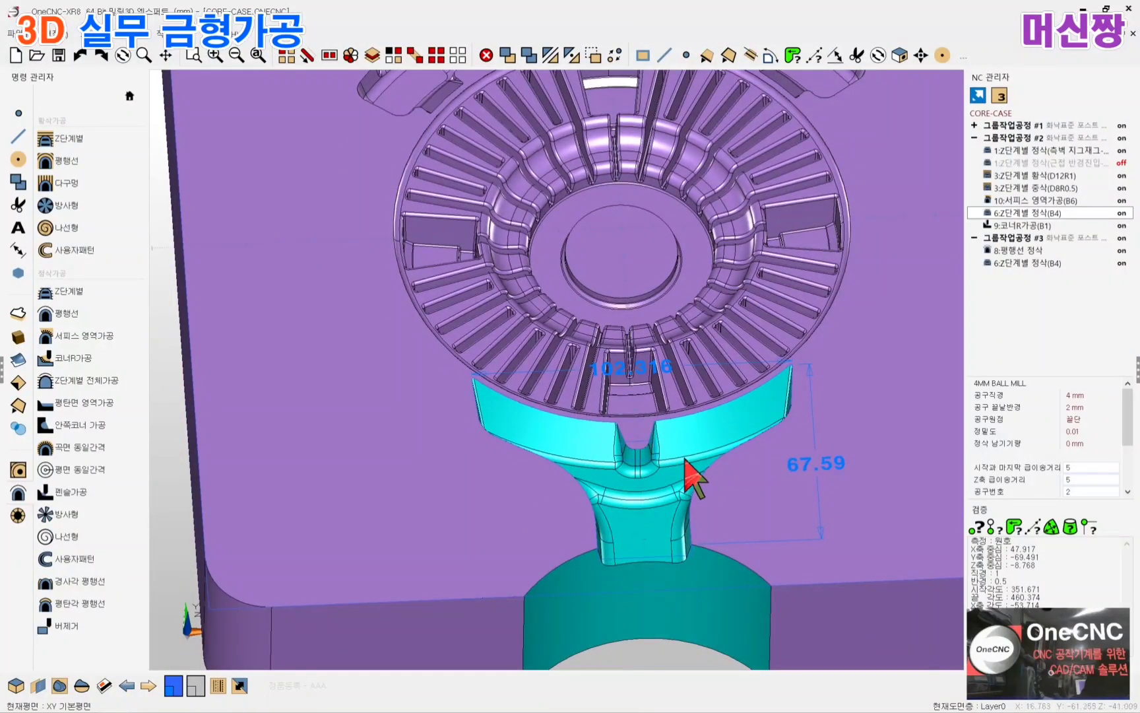
{"action": "scroll", "coordinate": [669, 456], "scroll_direction": "down", "scroll_amount": 1}
{"action": "scroll", "coordinate": [670, 454], "scroll_direction": "down", "scroll_amount": 2}
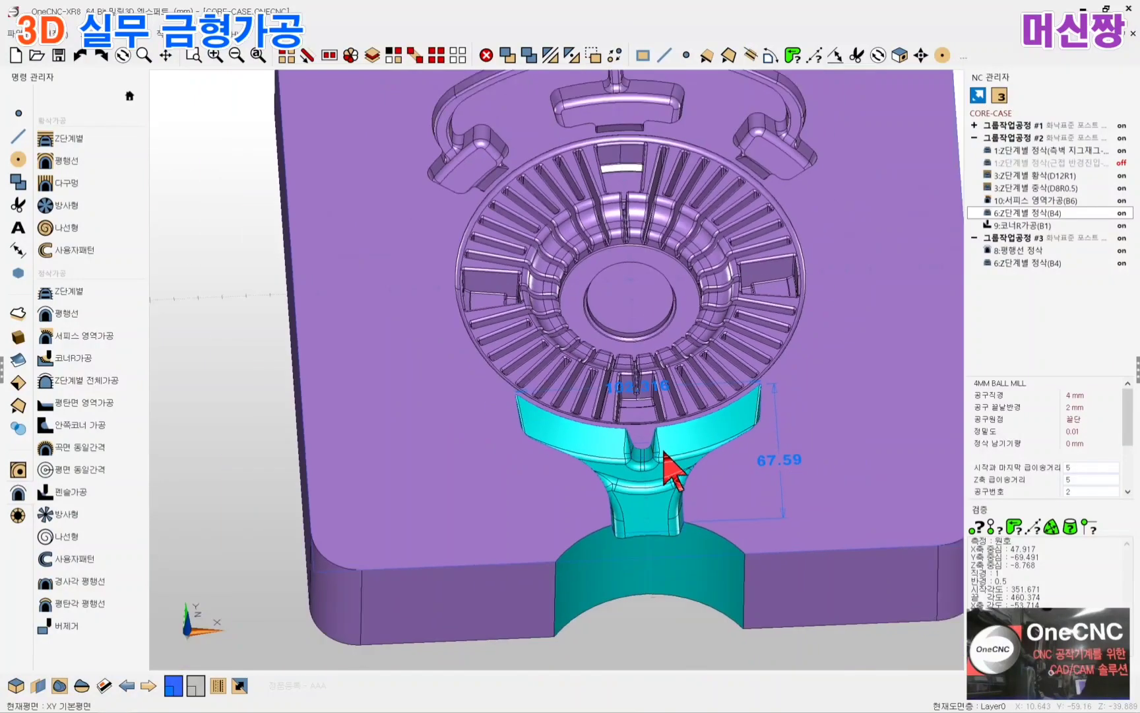
{"action": "scroll", "coordinate": [668, 449], "scroll_direction": "up", "scroll_amount": 1}
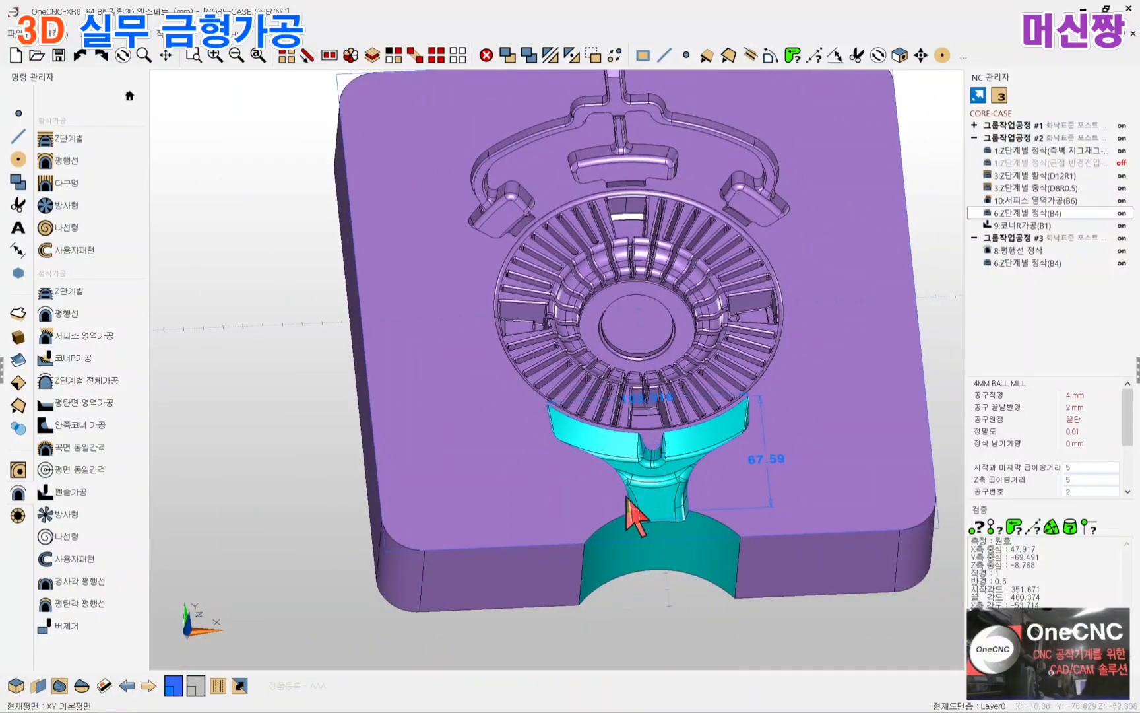
{"action": "scroll", "coordinate": [672, 467], "scroll_direction": "up", "scroll_amount": 1}
{"action": "scroll", "coordinate": [668, 466], "scroll_direction": "up", "scroll_amount": 3}
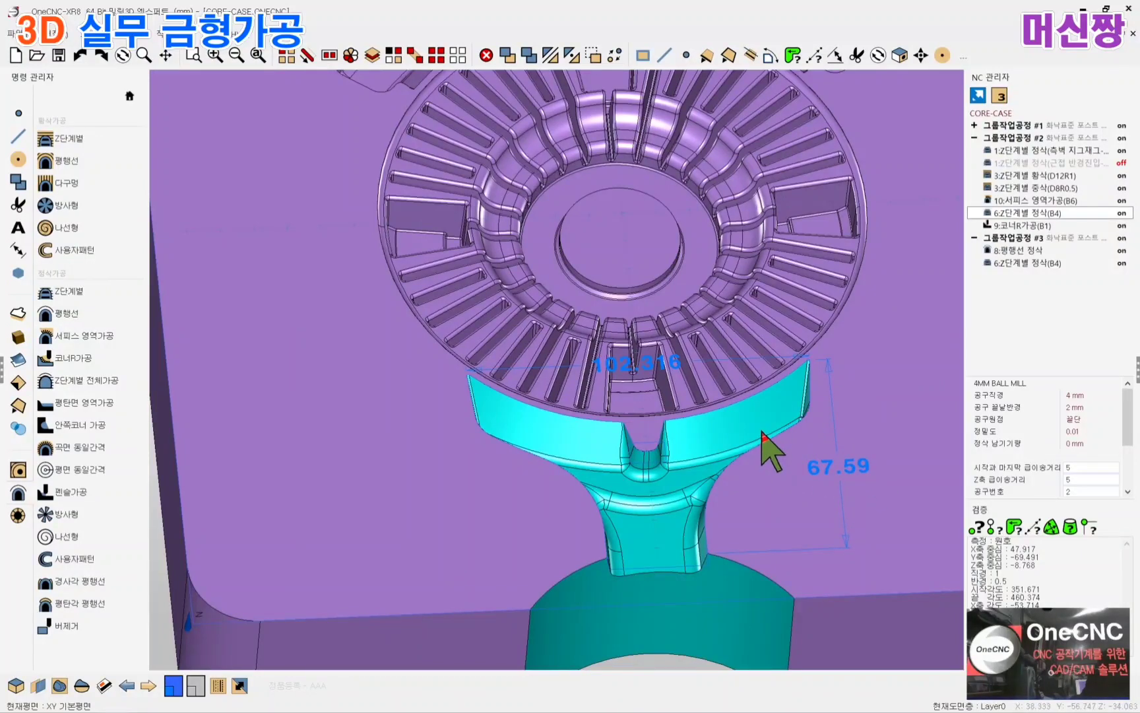
{"action": "scroll", "coordinate": [581, 448], "scroll_direction": "down", "scroll_amount": 2}
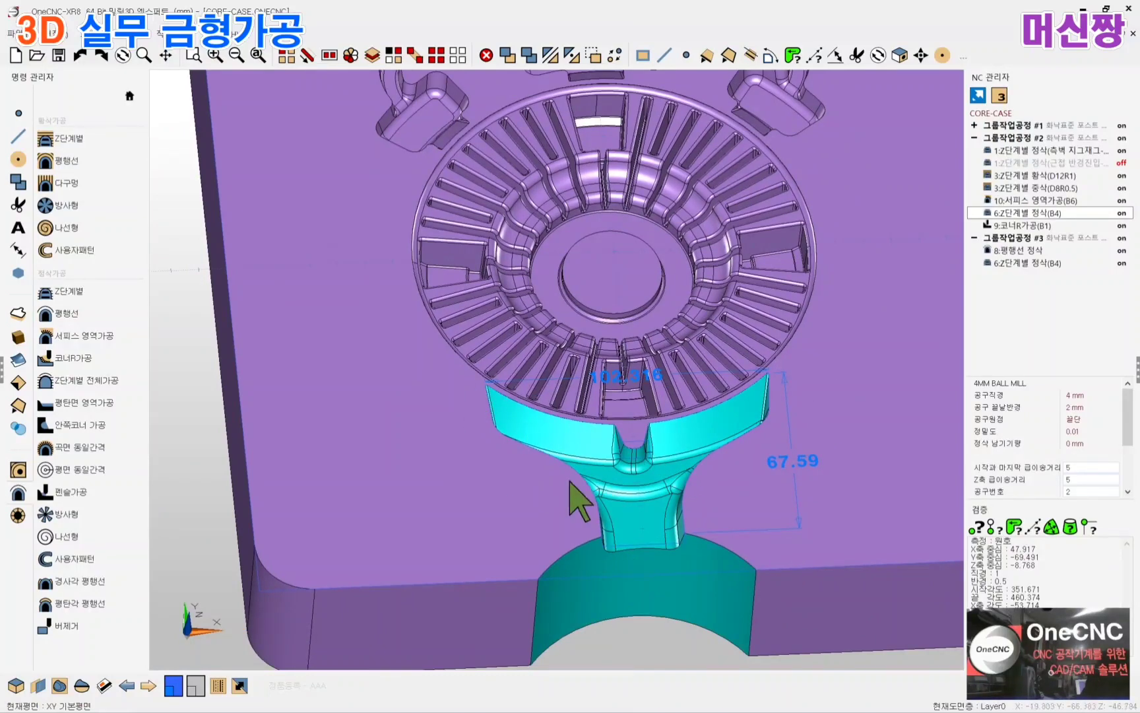
{"action": "scroll", "coordinate": [572, 492], "scroll_direction": "down", "scroll_amount": 1}
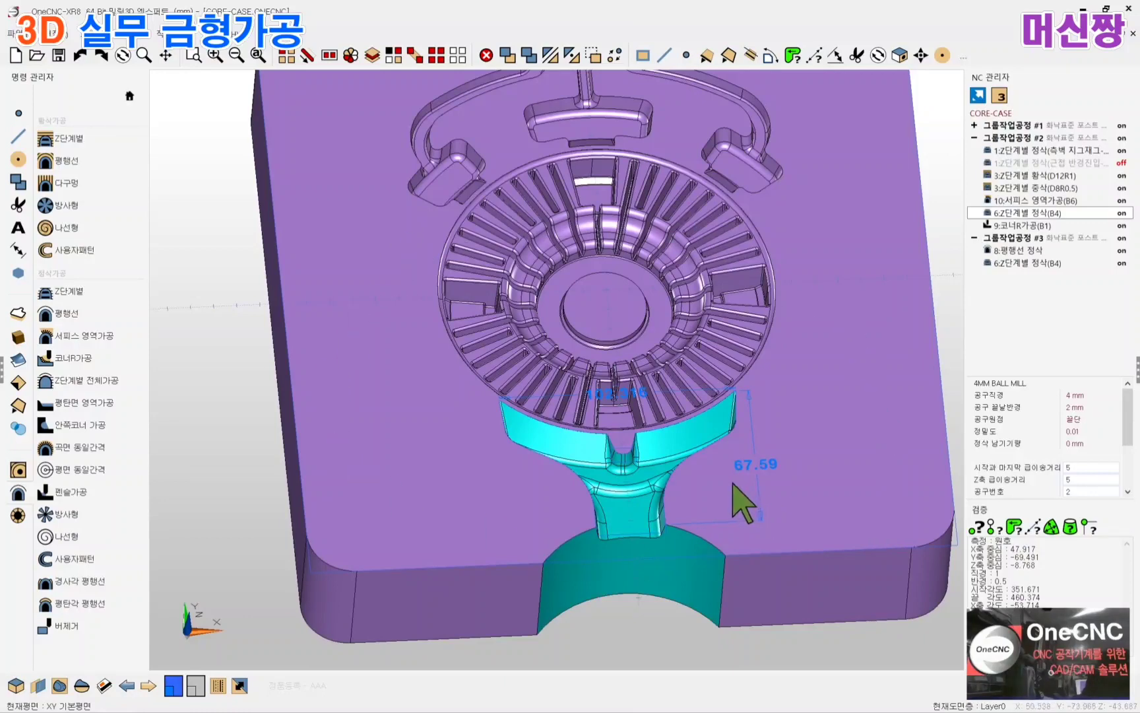
{"action": "scroll", "coordinate": [724, 505], "scroll_direction": "up", "scroll_amount": 2}
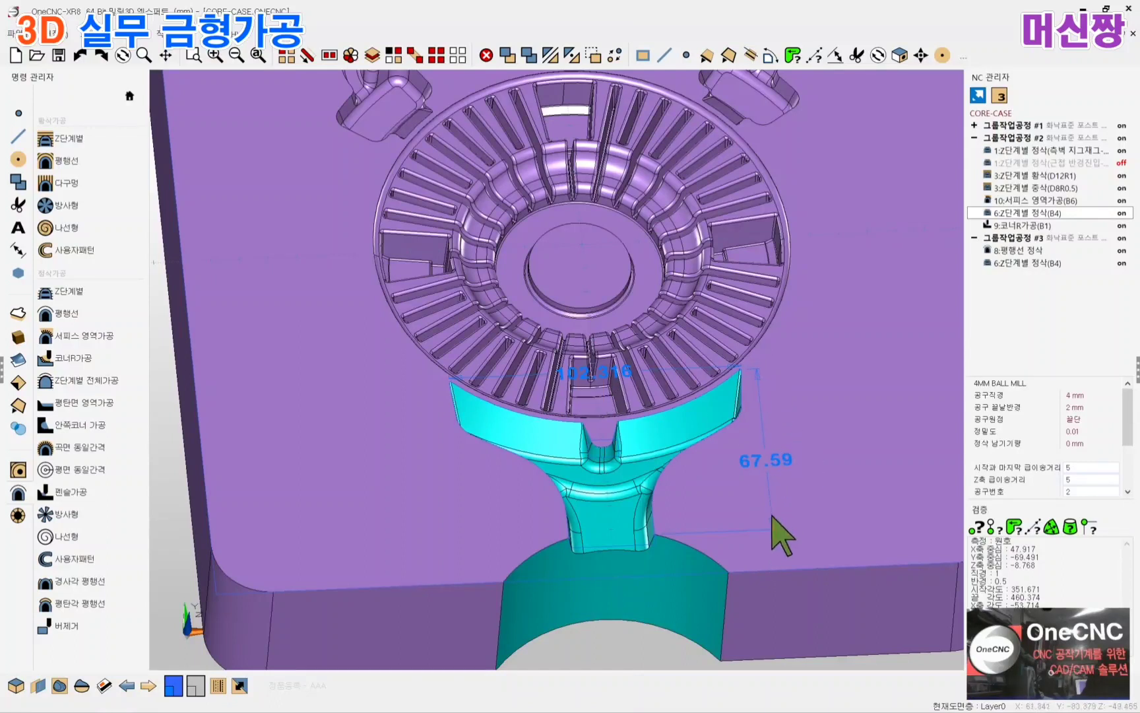
{"action": "scroll", "coordinate": [577, 443], "scroll_direction": "up", "scroll_amount": 1}
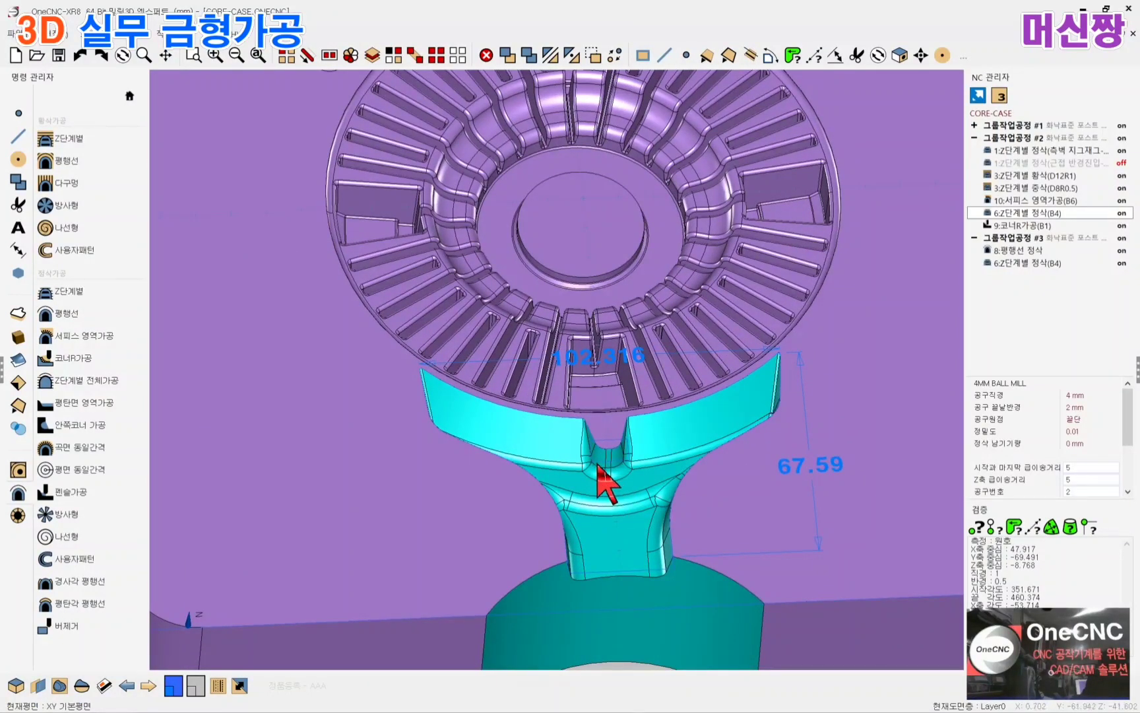
Preview the 12 mm Z-level roughing (D12R1) toolpath in the cyan pocket and the side-wall zigzag Z-level finishing toolpath on the semicircular opening
{"action": "left_click", "coordinate": [1049, 176]}
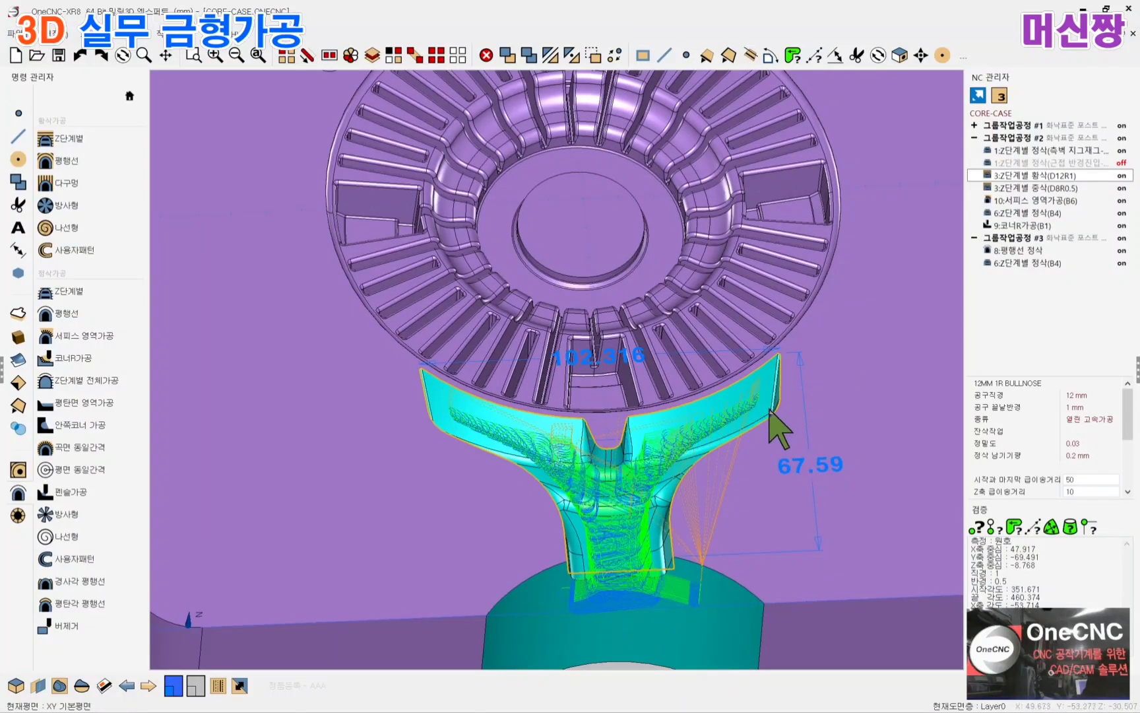
{"action": "scroll", "coordinate": [771, 409], "scroll_direction": "down", "scroll_amount": 3}
{"action": "middle_click_drag", "start_coordinate": [724, 526], "coordinate": [687, 425]}
{"action": "scroll", "coordinate": [680, 490], "scroll_direction": "up", "scroll_amount": 1}
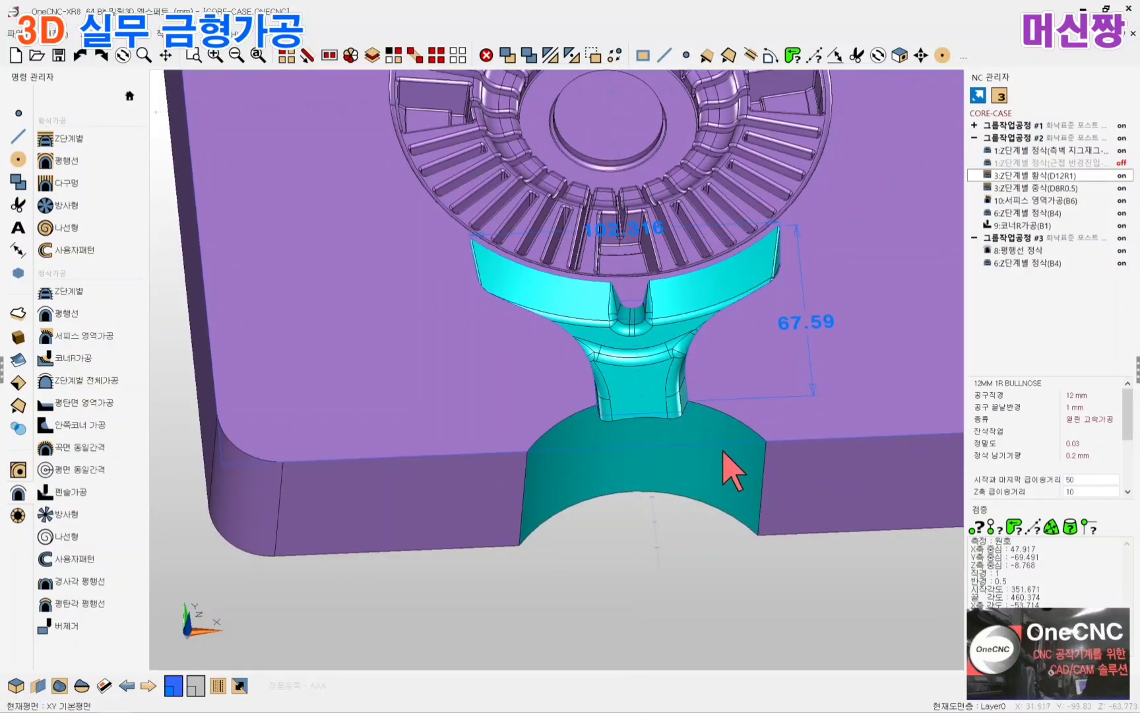
{"action": "scroll", "coordinate": [682, 455], "scroll_direction": "up", "scroll_amount": 1}
{"action": "left_click", "coordinate": [1027, 151]}
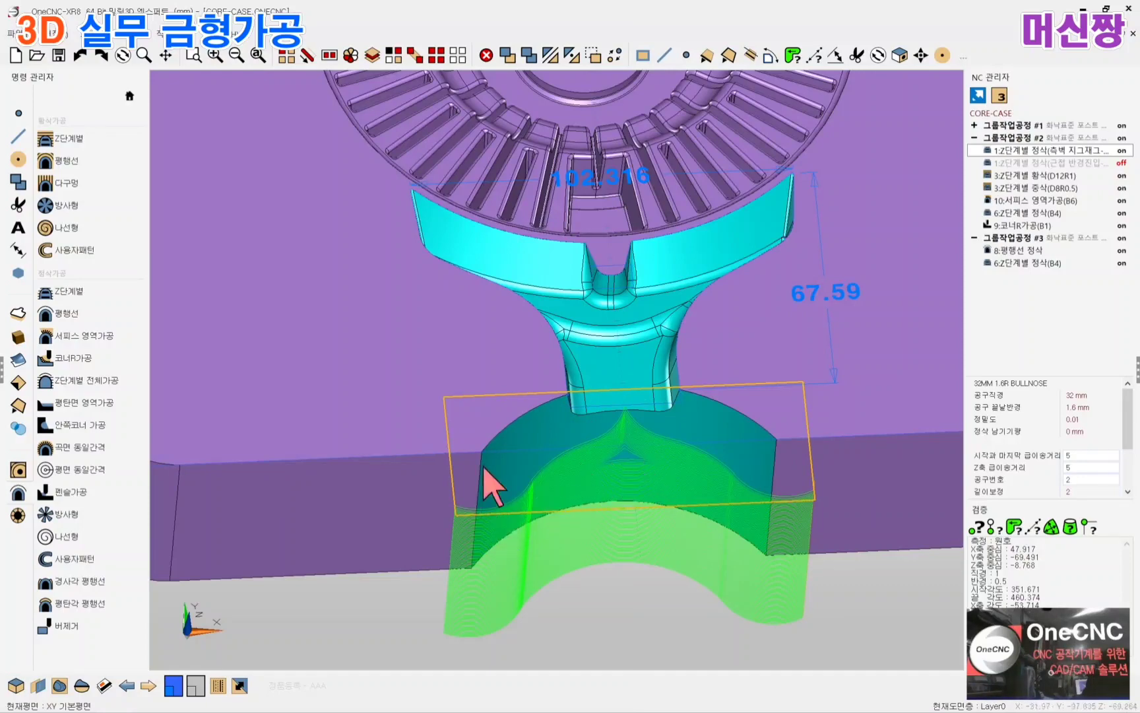
{"action": "scroll", "coordinate": [681, 490], "scroll_direction": "down", "scroll_amount": 2}
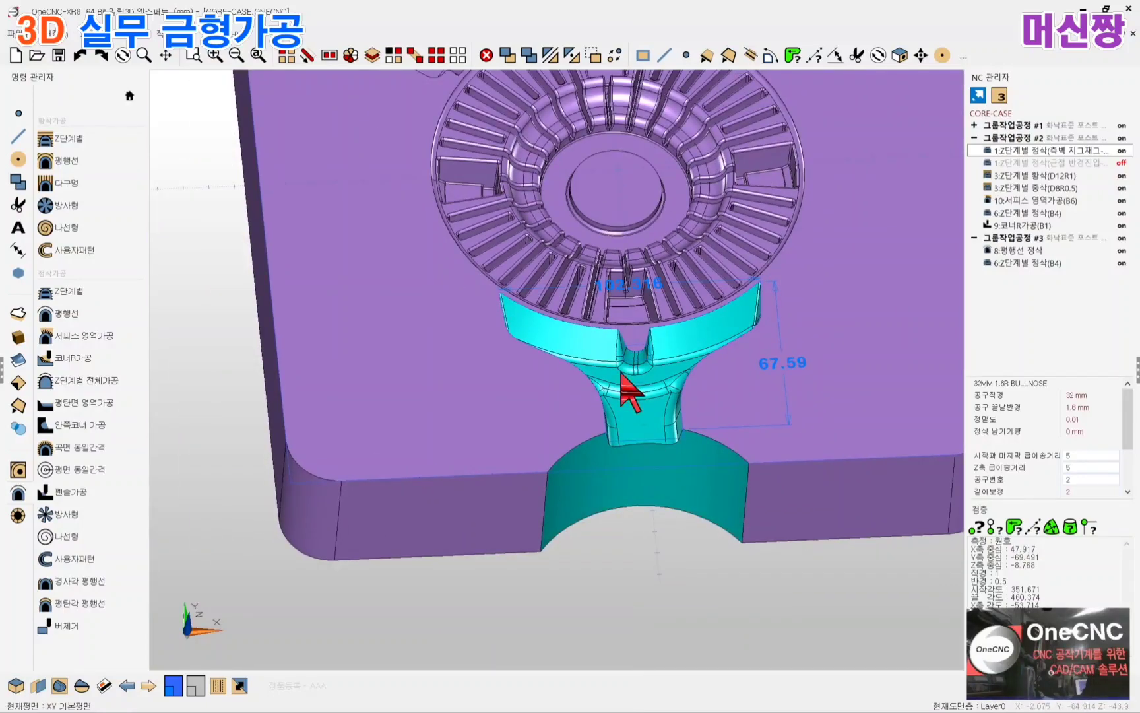
Examine the cyan pocket's upper arc wall, both of its tips, the central notch and the fillets leading into the neck
{"action": "scroll", "coordinate": [627, 400], "scroll_direction": "up", "scroll_amount": 4}
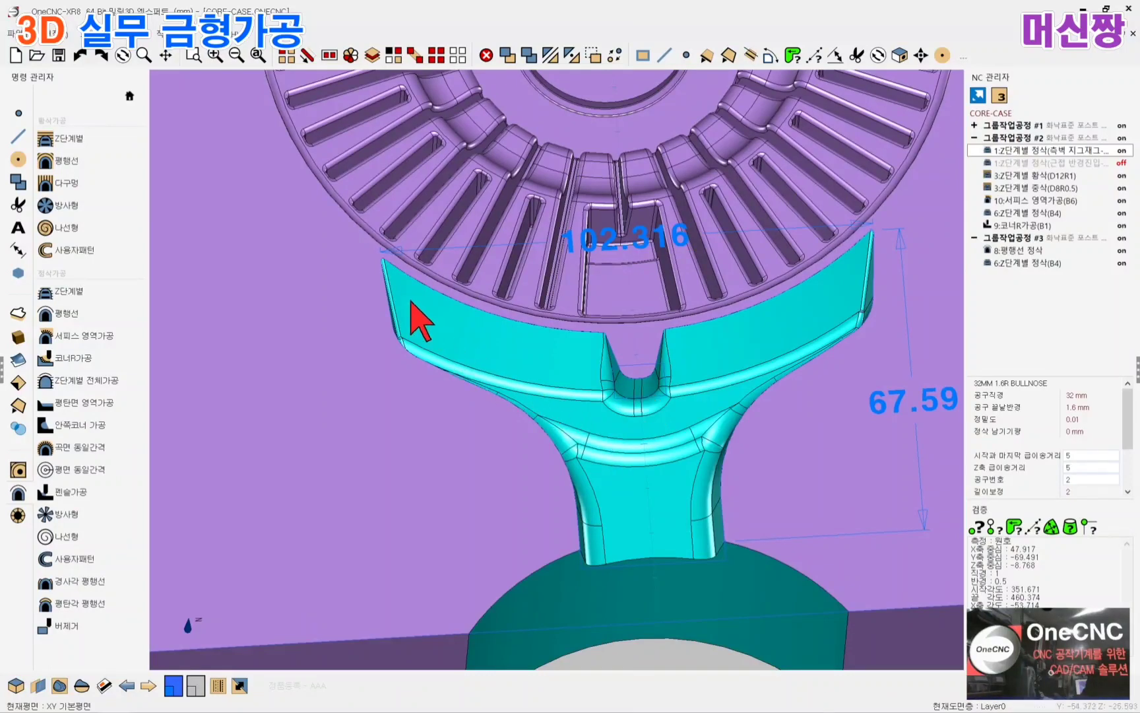
{"action": "middle_click_drag", "start_coordinate": [560, 393], "coordinate": [548, 409]}
{"action": "scroll", "coordinate": [346, 392], "scroll_direction": "up", "scroll_amount": 2}
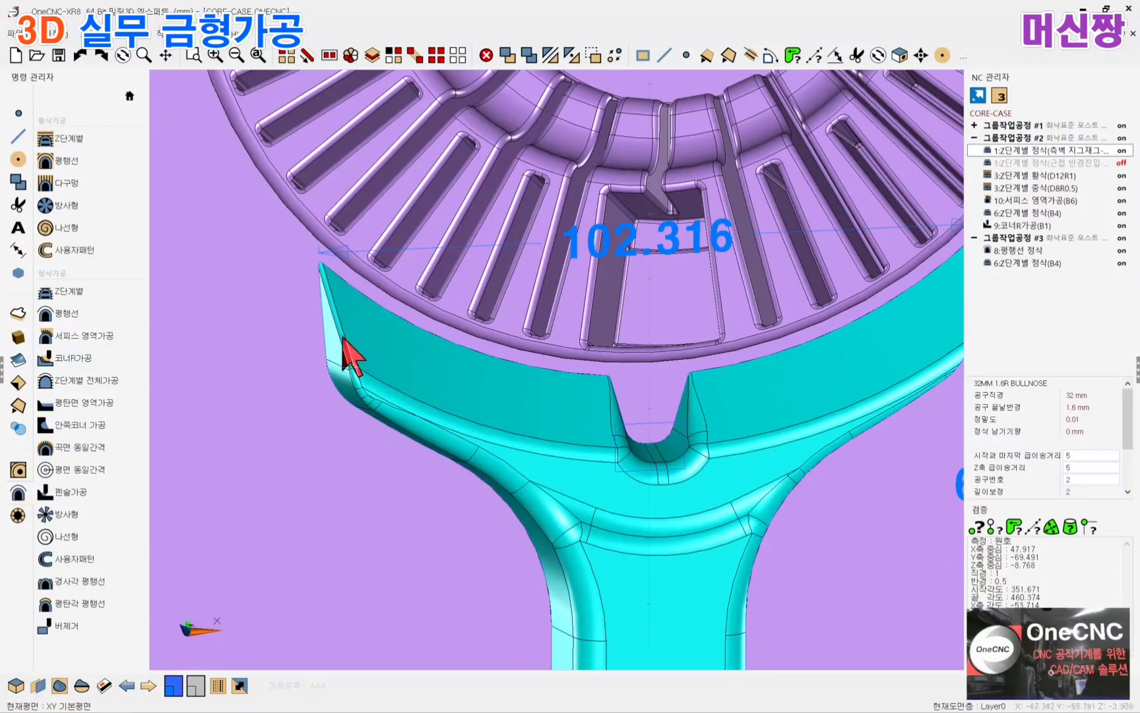
{"action": "scroll", "coordinate": [561, 462], "scroll_direction": "down", "scroll_amount": 3}
{"action": "middle_click_drag", "start_coordinate": [574, 462], "coordinate": [612, 446]}
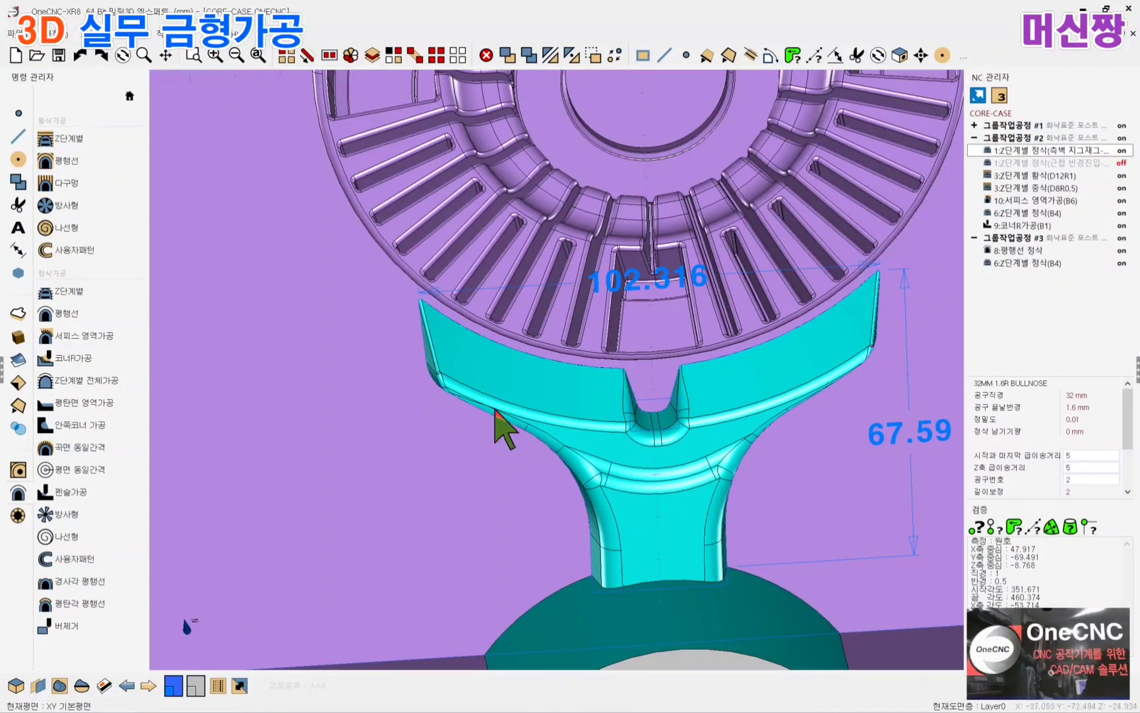
{"action": "scroll", "coordinate": [521, 406], "scroll_direction": "up", "scroll_amount": 1}
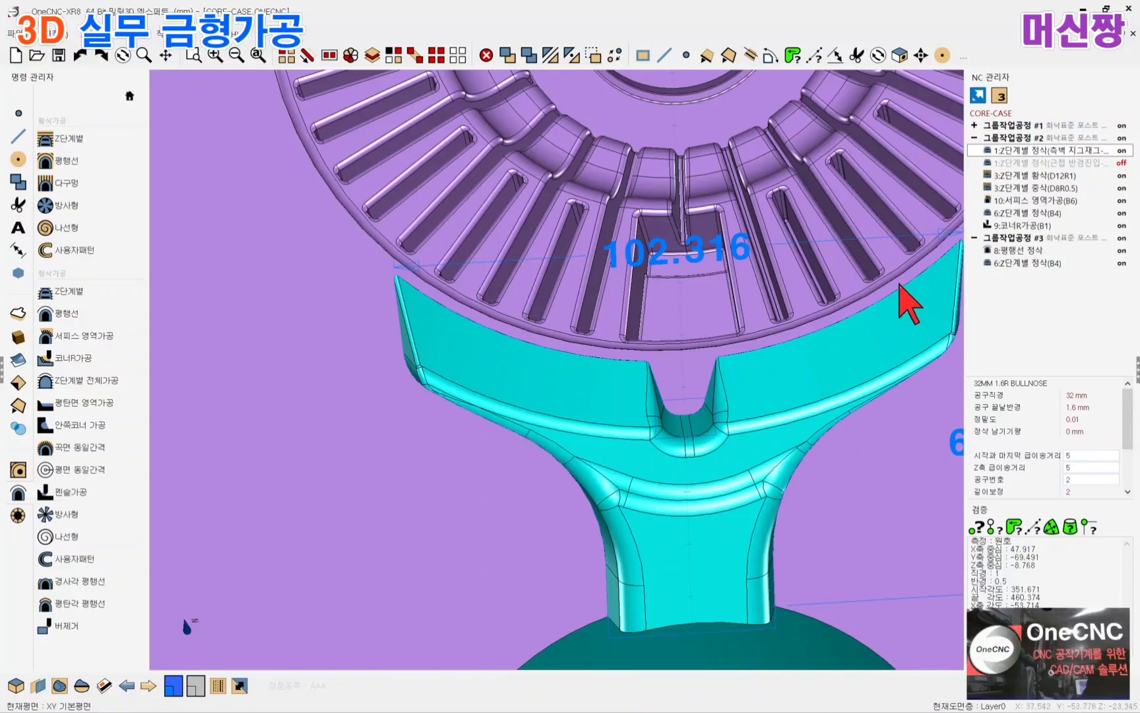
{"action": "scroll", "coordinate": [522, 339], "scroll_direction": "up", "scroll_amount": 1}
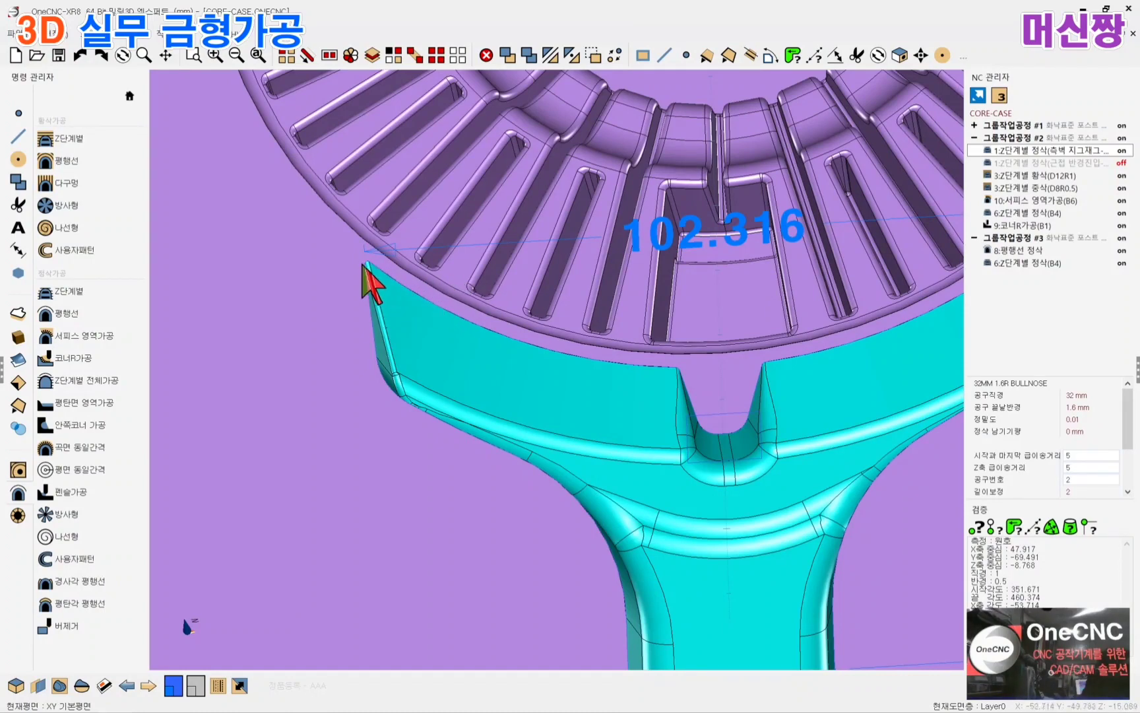
{"action": "middle_click_drag", "start_coordinate": [425, 402], "coordinate": [522, 389]}
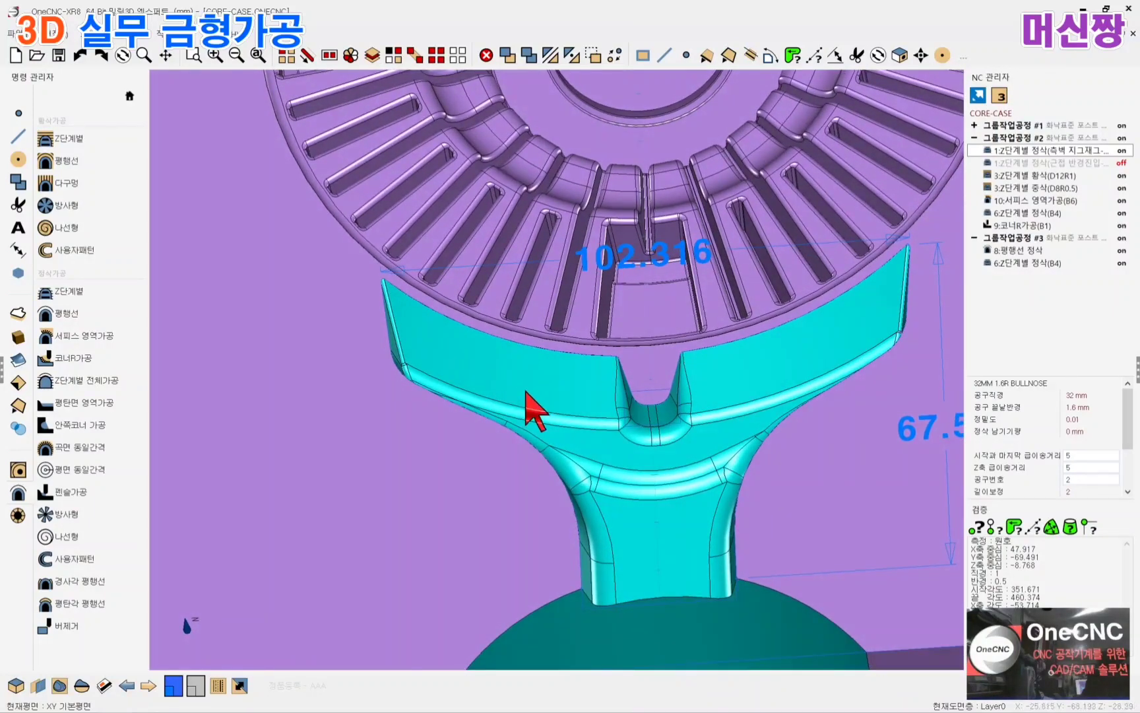
{"action": "scroll", "coordinate": [525, 403], "scroll_direction": "up", "scroll_amount": 3}
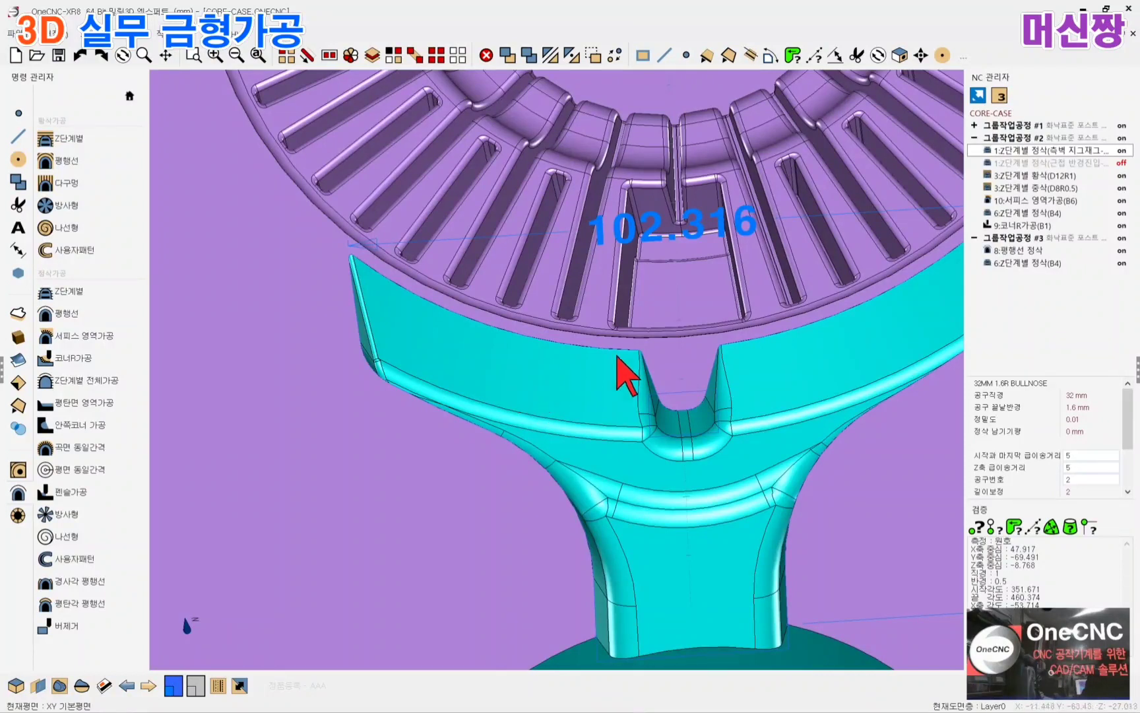
Examine the surface area machining (B6) toolpath of the 6 mm ball mill on the pocket floor and neck
{"action": "left_click", "coordinate": [1039, 201]}
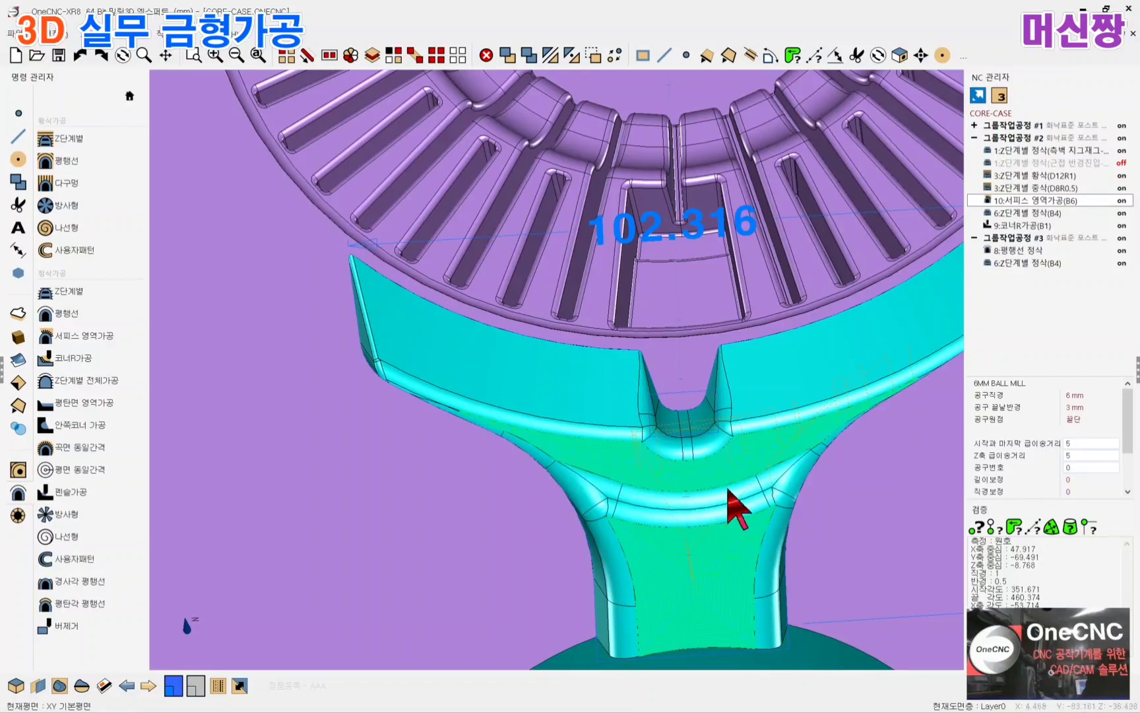
{"action": "scroll", "coordinate": [593, 473], "scroll_direction": "up", "scroll_amount": 1}
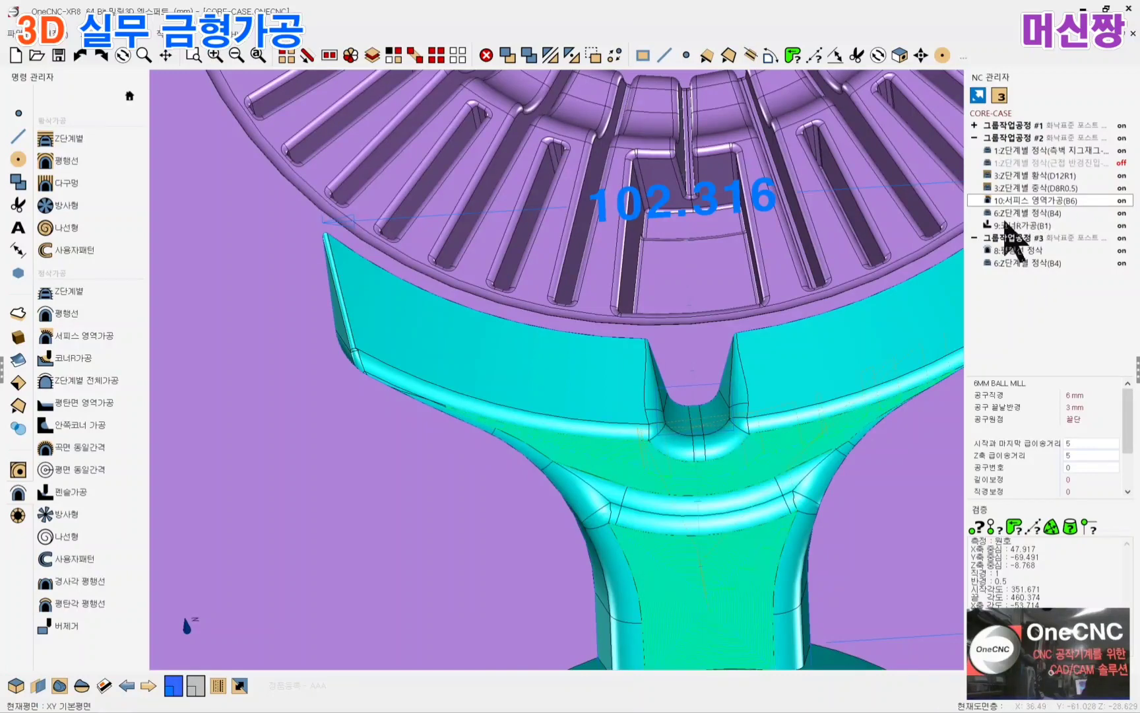
{"action": "middle_click_drag", "start_coordinate": [815, 407], "coordinate": [814, 369]}
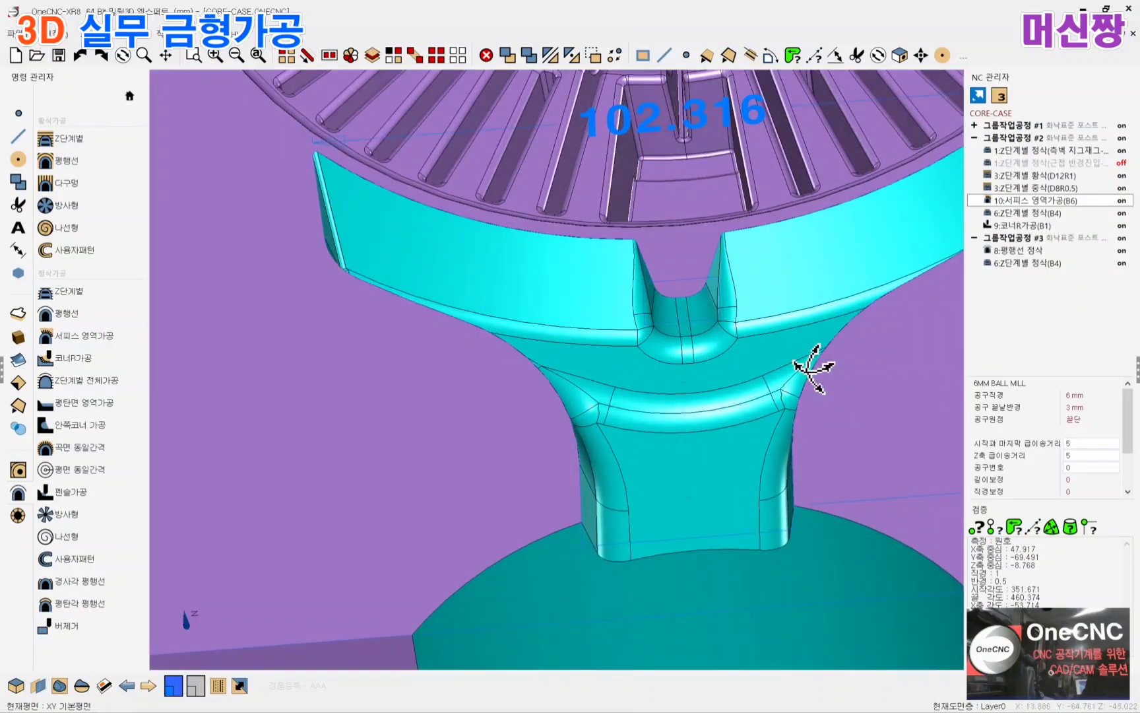
{"action": "left_click", "coordinate": [1054, 201]}
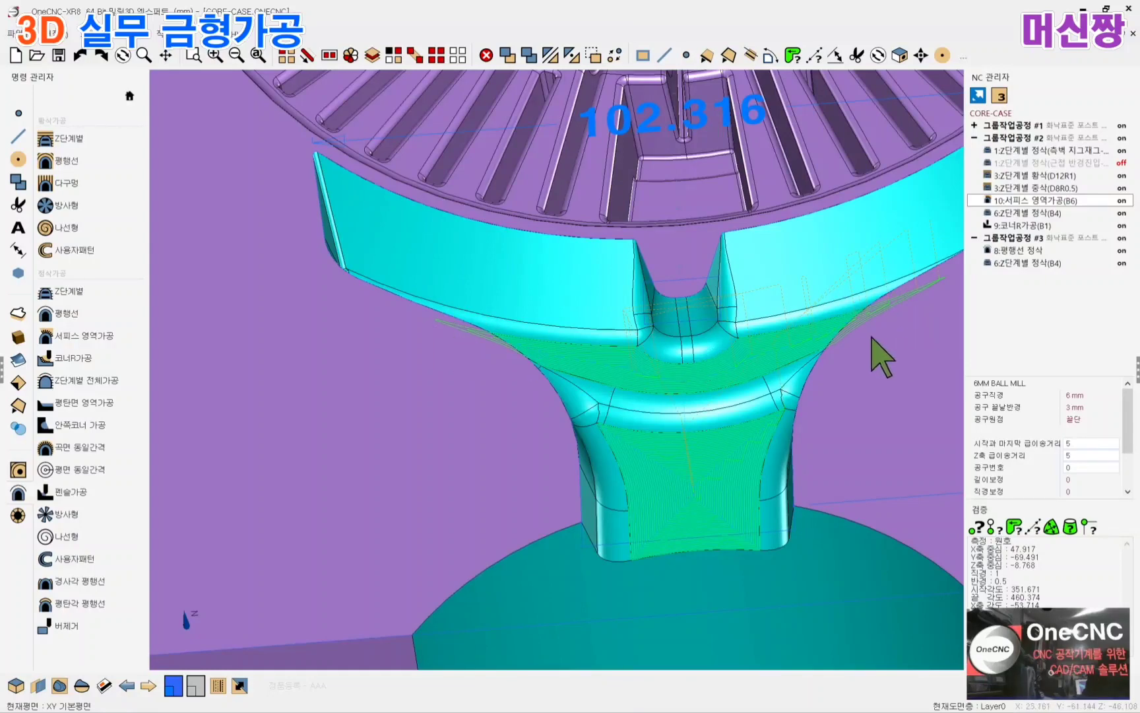
{"action": "middle_click_drag", "start_coordinate": [876, 357], "coordinate": [865, 326]}
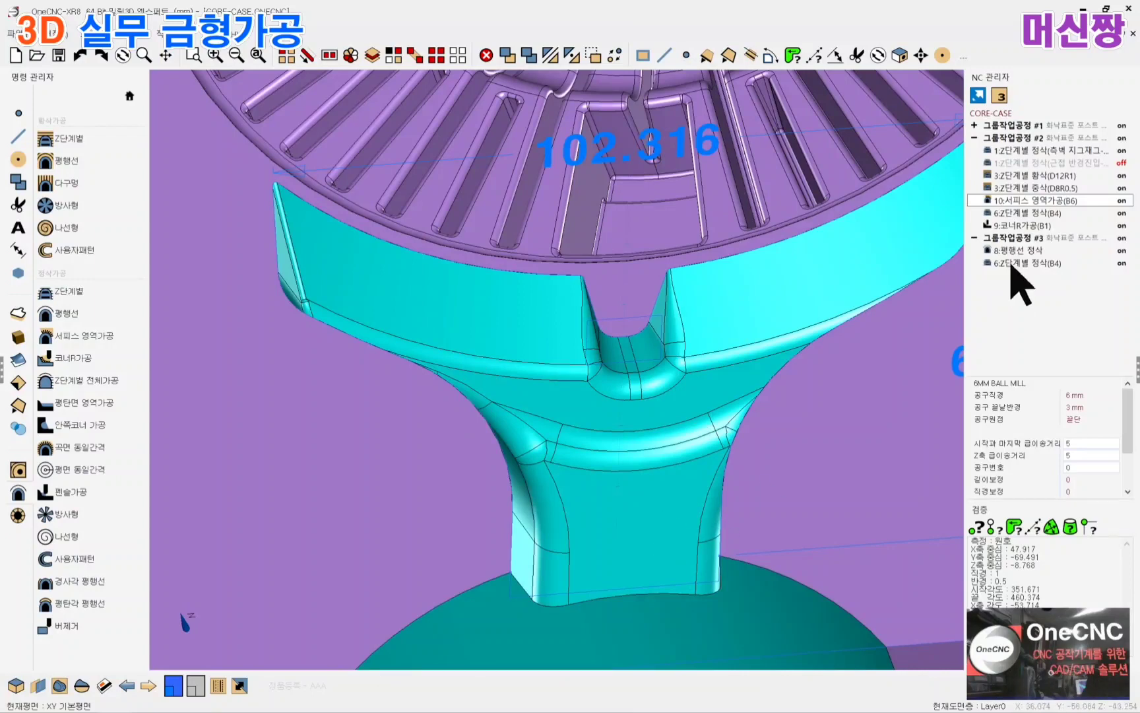
Preview the Z-level finishing (B4) toolpath of 그룹작업공정 #2 on the pocket's walls, notch and fillets
{"action": "left_click", "coordinate": [1028, 212]}
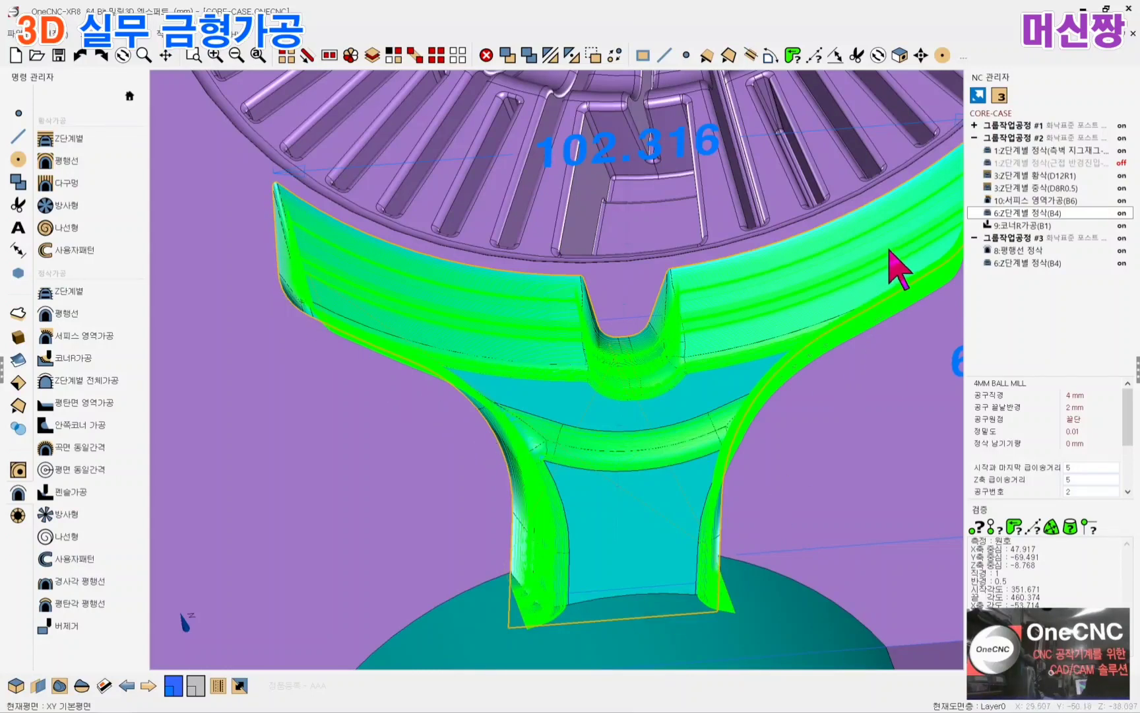
{"action": "scroll", "coordinate": [452, 349], "scroll_direction": "down", "scroll_amount": 1}
{"action": "scroll", "coordinate": [391, 263], "scroll_direction": "up", "scroll_amount": 1}
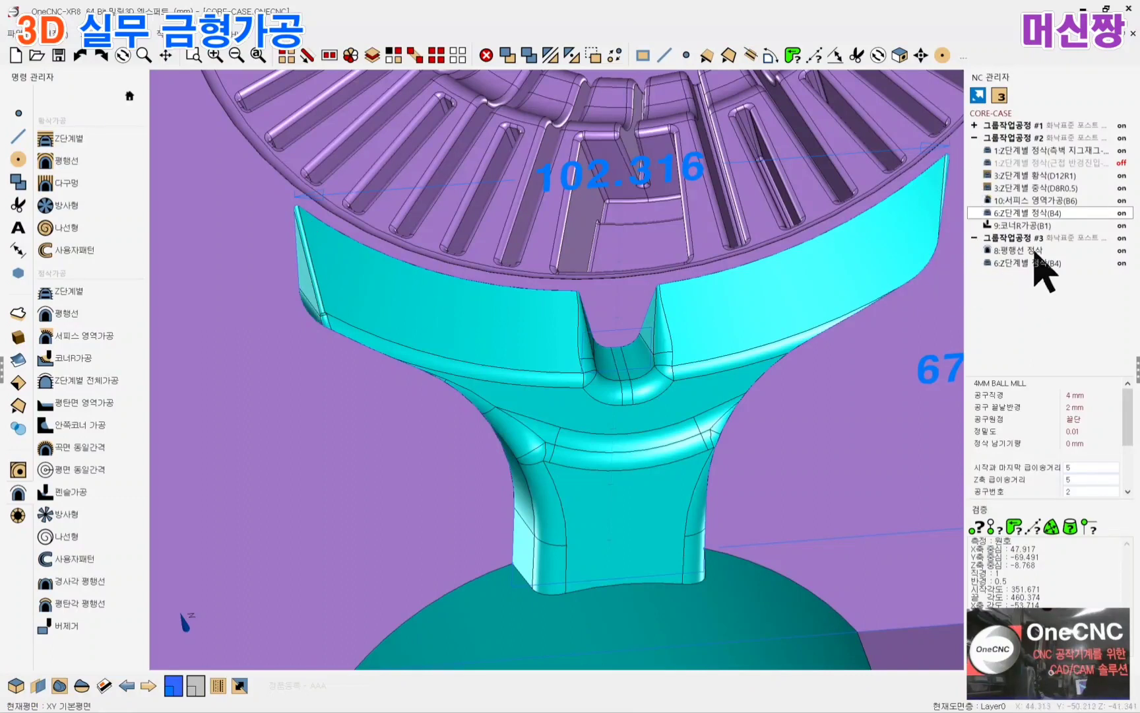
Examine the corner R (B1) toolpath on the fillets at both tips of the cyan pocket, close up and across the whole pocket
{"action": "left_click", "coordinate": [1033, 227]}
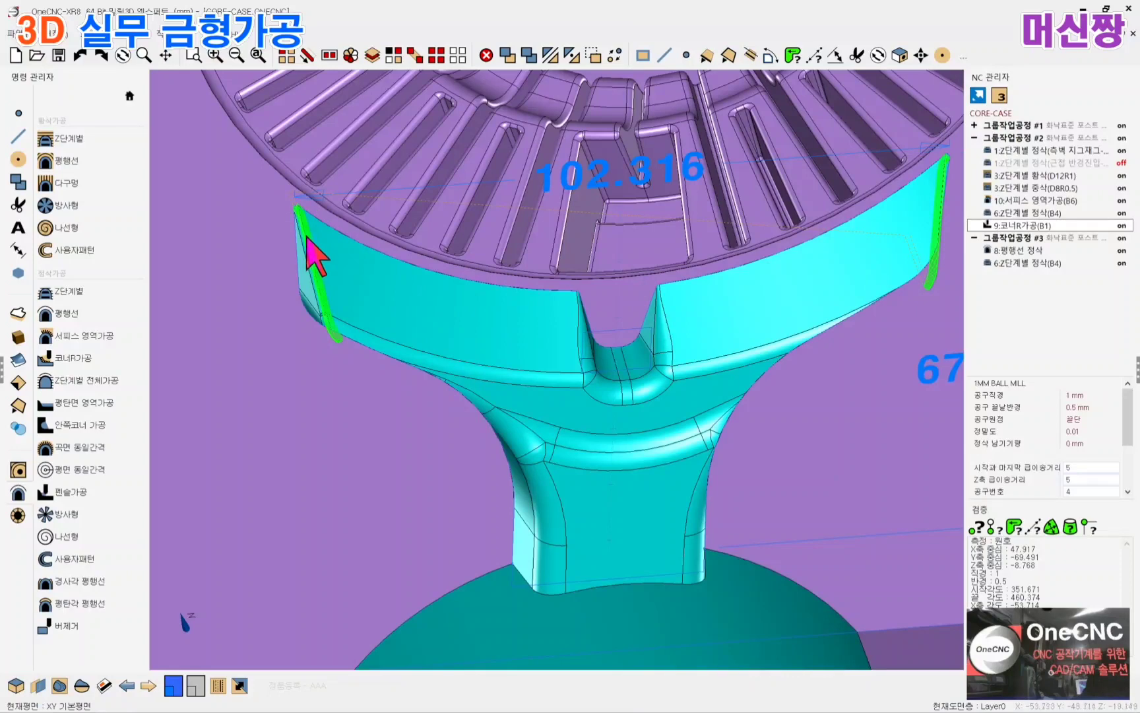
{"action": "scroll", "coordinate": [307, 240], "scroll_direction": "up", "scroll_amount": 5}
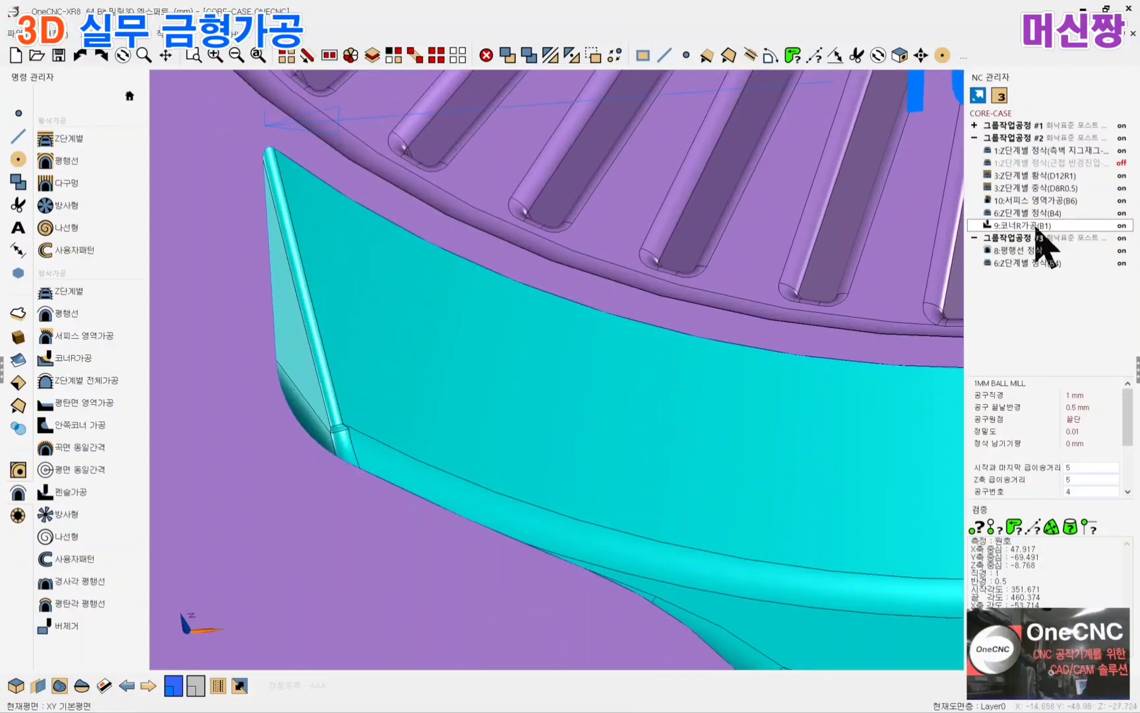
{"action": "left_click", "coordinate": [1036, 227]}
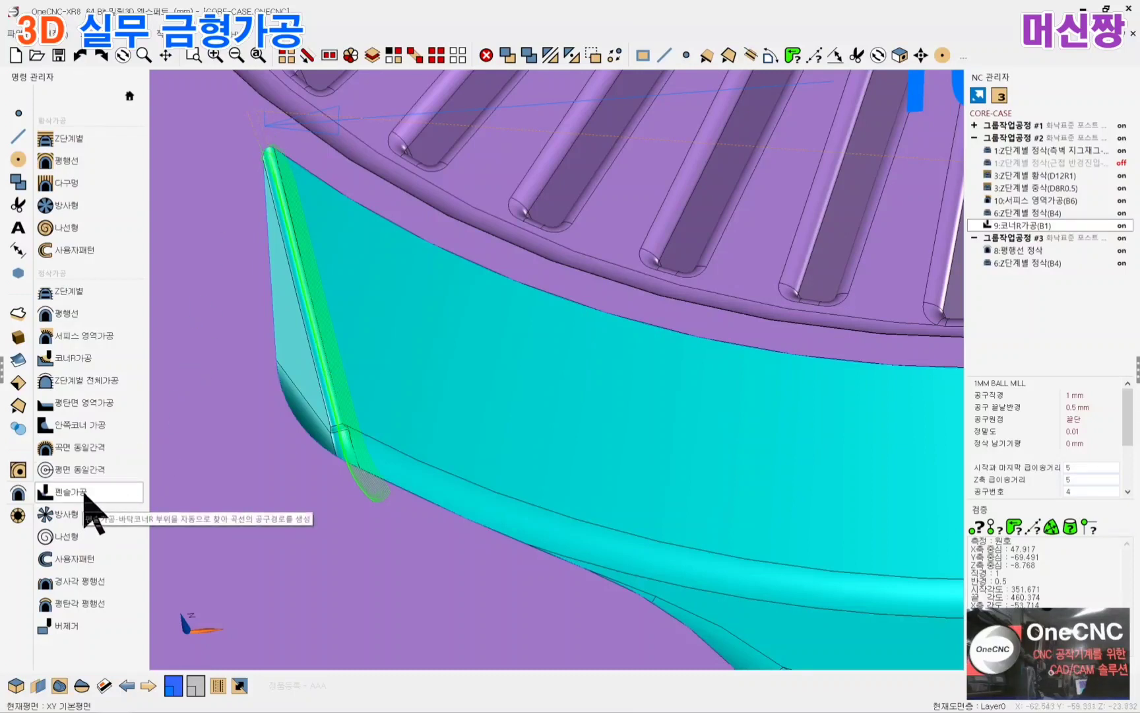
{"action": "left_click", "coordinate": [84, 493]}
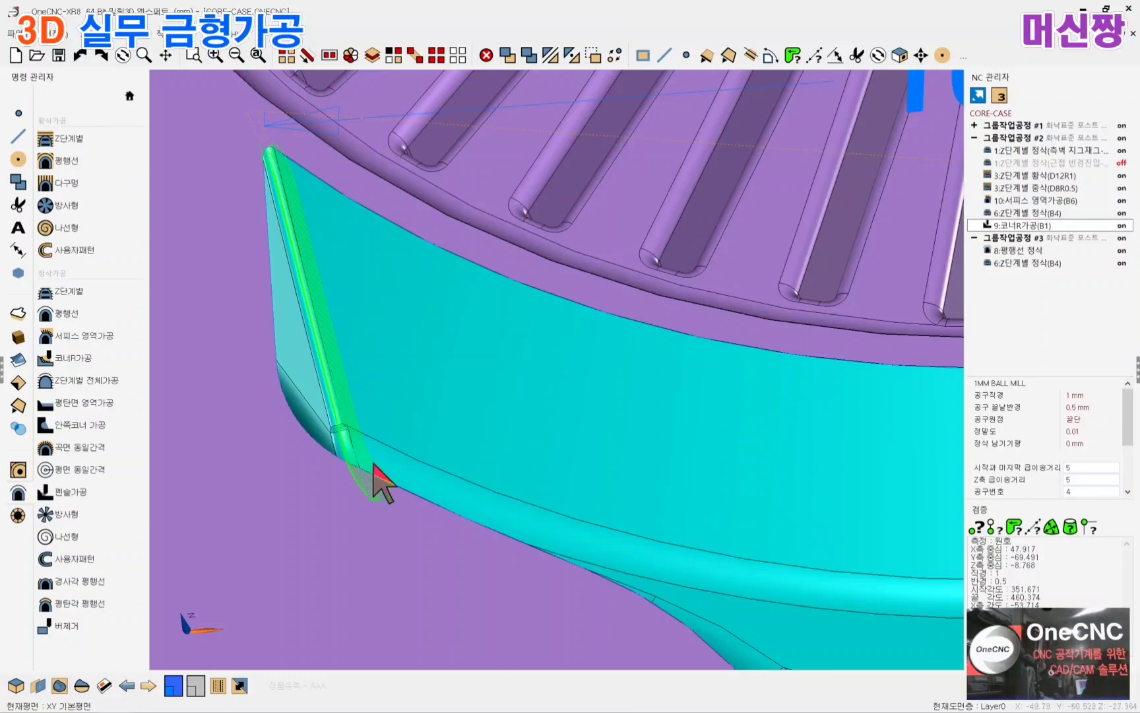
{"action": "scroll", "coordinate": [300, 319], "scroll_direction": "down", "scroll_amount": 3}
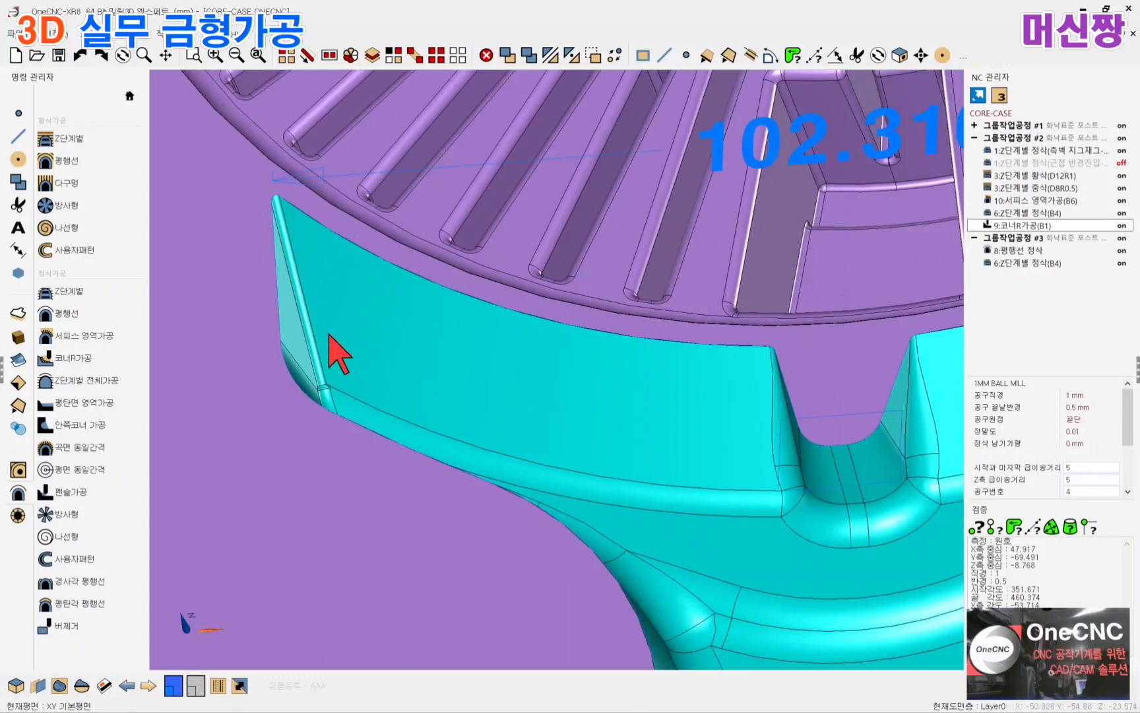
{"action": "scroll", "coordinate": [308, 344], "scroll_direction": "down", "scroll_amount": 3}
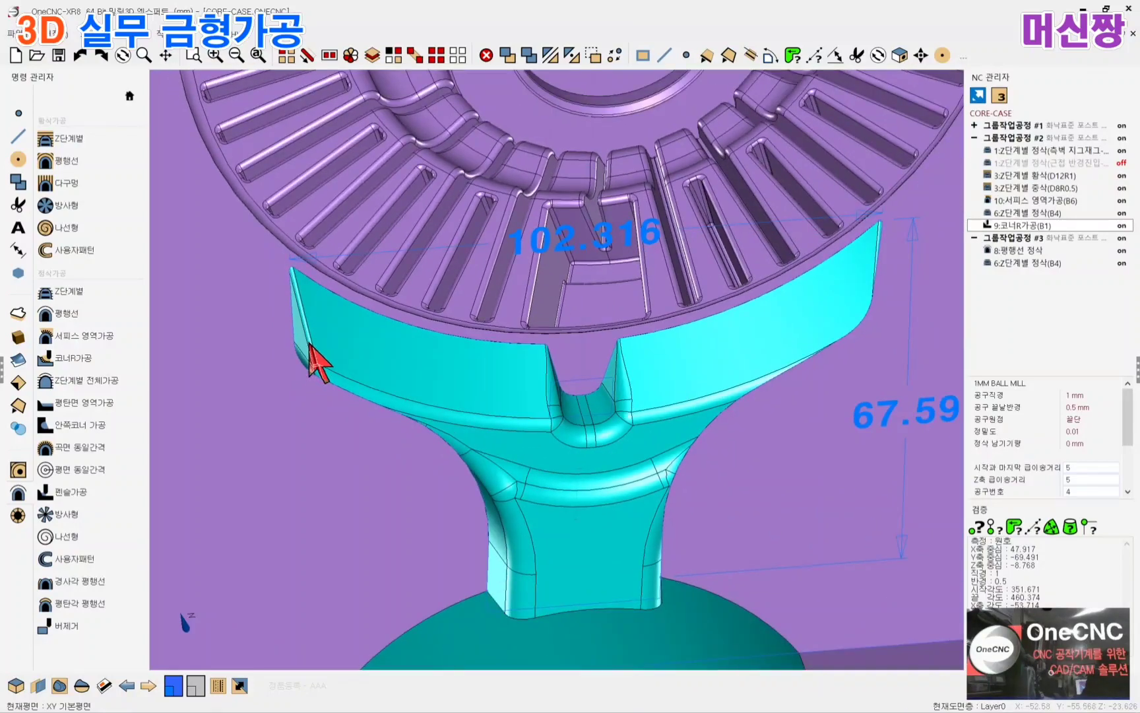
{"action": "middle_click_drag", "start_coordinate": [368, 342], "coordinate": [449, 360]}
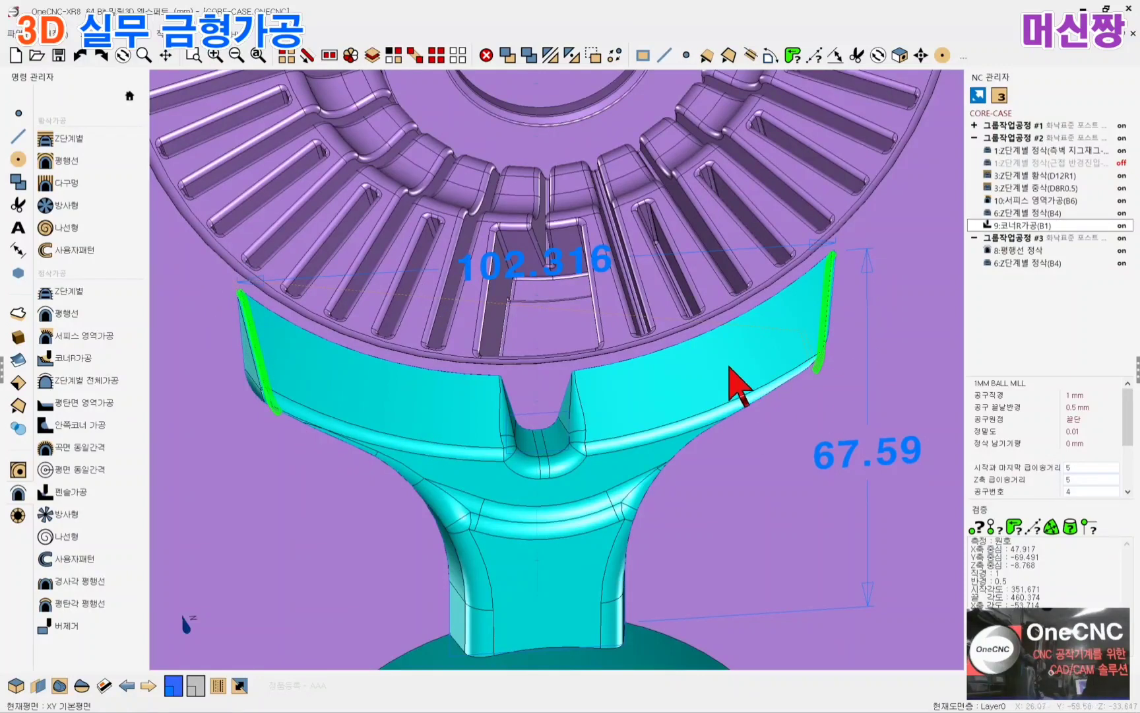
{"action": "scroll", "coordinate": [730, 368], "scroll_direction": "down", "scroll_amount": 2}
{"action": "mouse_move", "coordinate": [683, 359]}
{"action": "middle_mouse_down"}
{"action": "mouse_move", "coordinate": [738, 370]}
{"action": "mouse_move", "coordinate": [703, 374]}
{"action": "mouse_move", "coordinate": [716, 374]}
{"action": "mouse_move", "coordinate": [702, 407]}
{"action": "mouse_move", "coordinate": [685, 372]}
{"action": "mouse_move", "coordinate": [695, 370]}
{"action": "middle_mouse_up"}
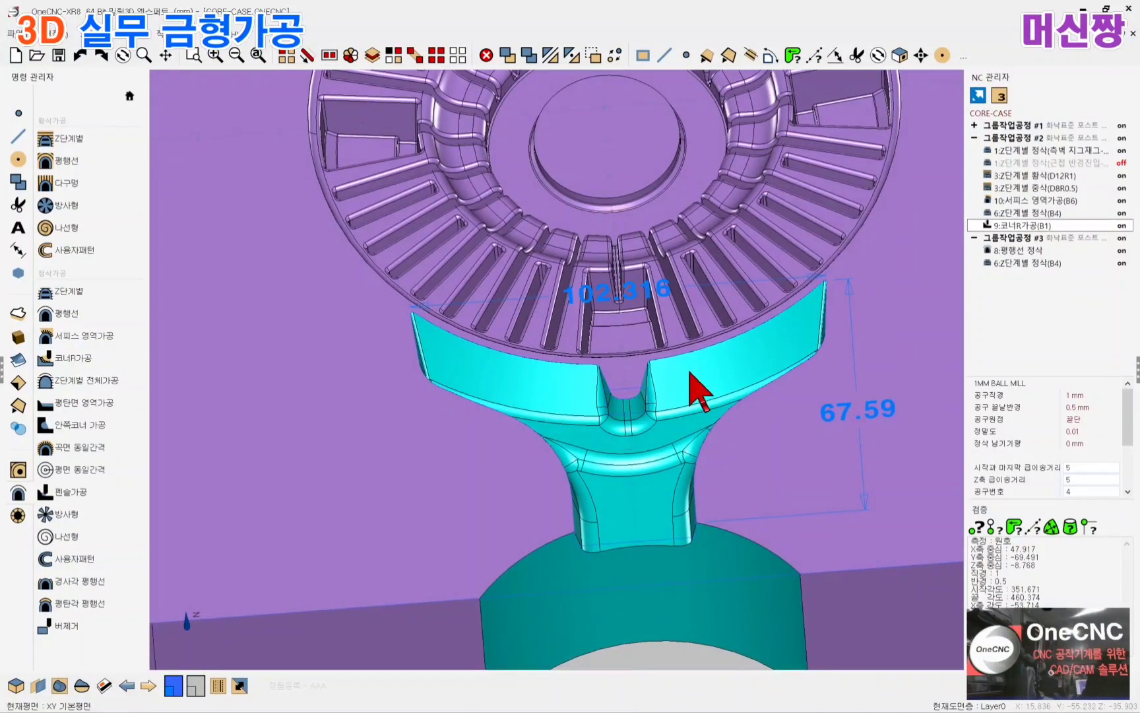
{"action": "scroll", "coordinate": [668, 395], "scroll_direction": "down", "scroll_amount": 2}
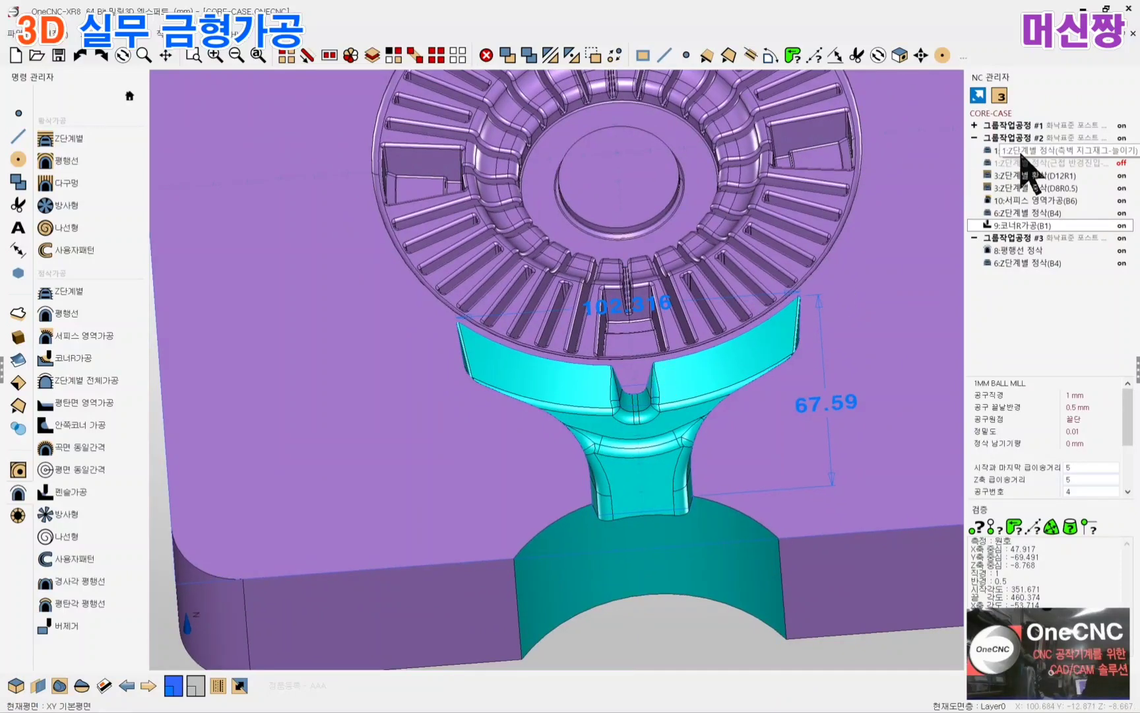
Start the NC simulation of 그룹작업공정 #2 with the stock model (STOCK) as the workpiece
{"action": "double_click", "coordinate": [1026, 139]}
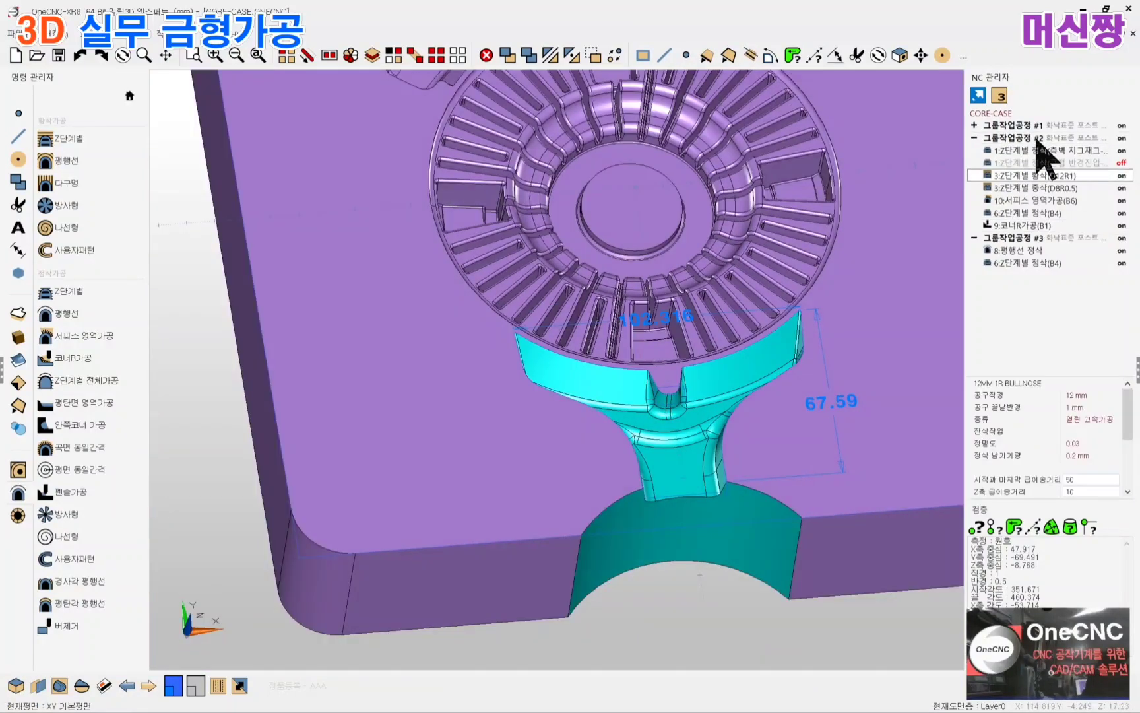
{"action": "left_click", "coordinate": [404, 188]}
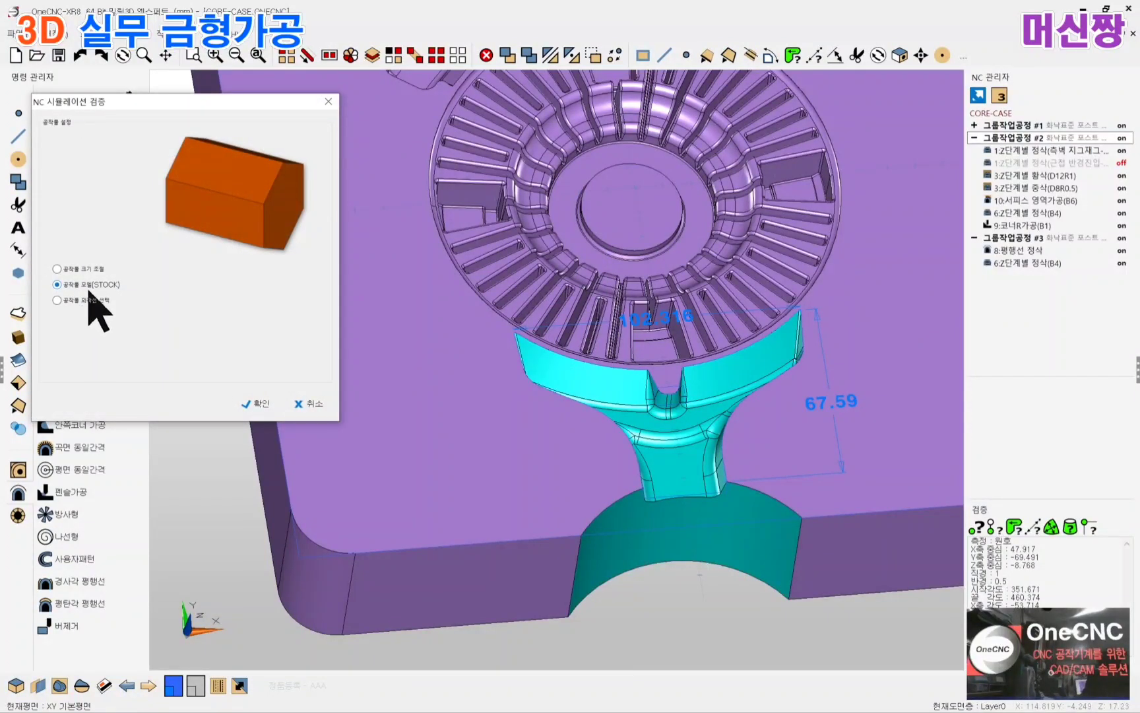
{"action": "left_click", "coordinate": [258, 404]}
Watch the simulated machining of the semicircular opening and the roughing of the pocket from a close, tilted view
{"action": "left_click_drag", "start_coordinate": [667, 475], "coordinate": [663, 456]}
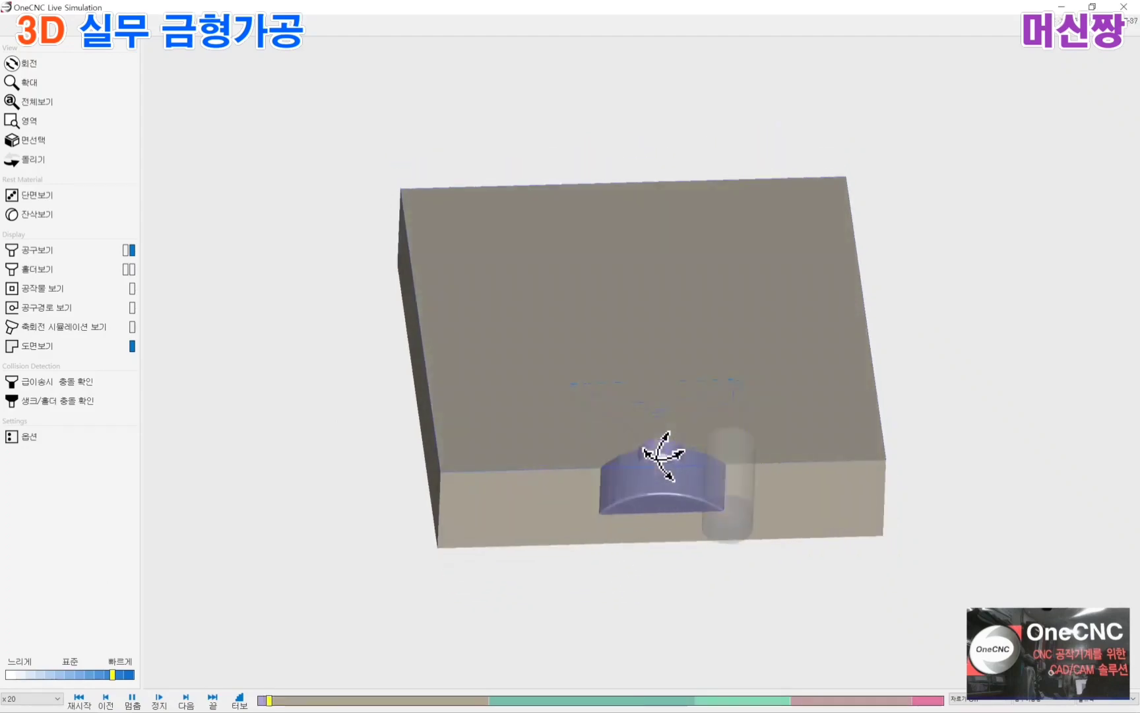
{"action": "scroll", "coordinate": [670, 526], "scroll_direction": "up", "scroll_amount": 3}
{"action": "middle_click_drag", "start_coordinate": [718, 532], "coordinate": [705, 501]}
{"action": "scroll", "coordinate": [691, 499], "scroll_direction": "up", "scroll_amount": 3}
{"action": "middle_click_drag", "start_coordinate": [682, 448], "coordinate": [681, 390]}
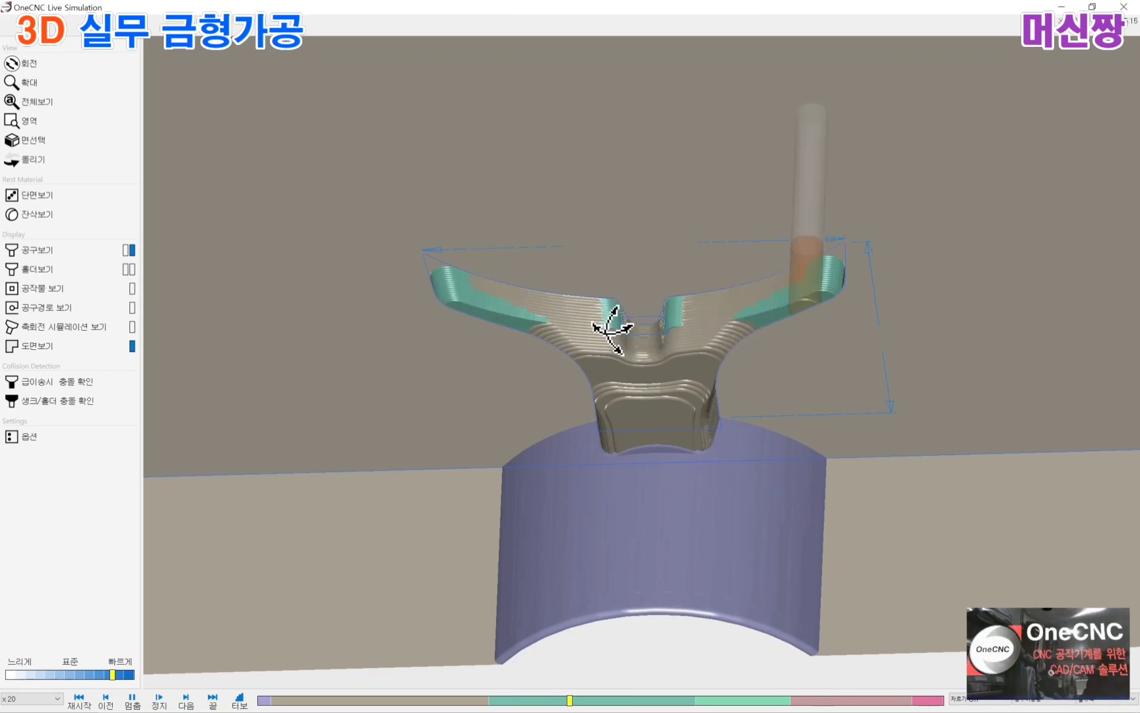
Watch the simulated semi-roughing (D8R0.5), surface area (B6) and Z-level finishing (B4) passes on the pocket's walls, notch and floor fillets
{"action": "scroll", "coordinate": [644, 310], "scroll_direction": "up", "scroll_amount": 2}
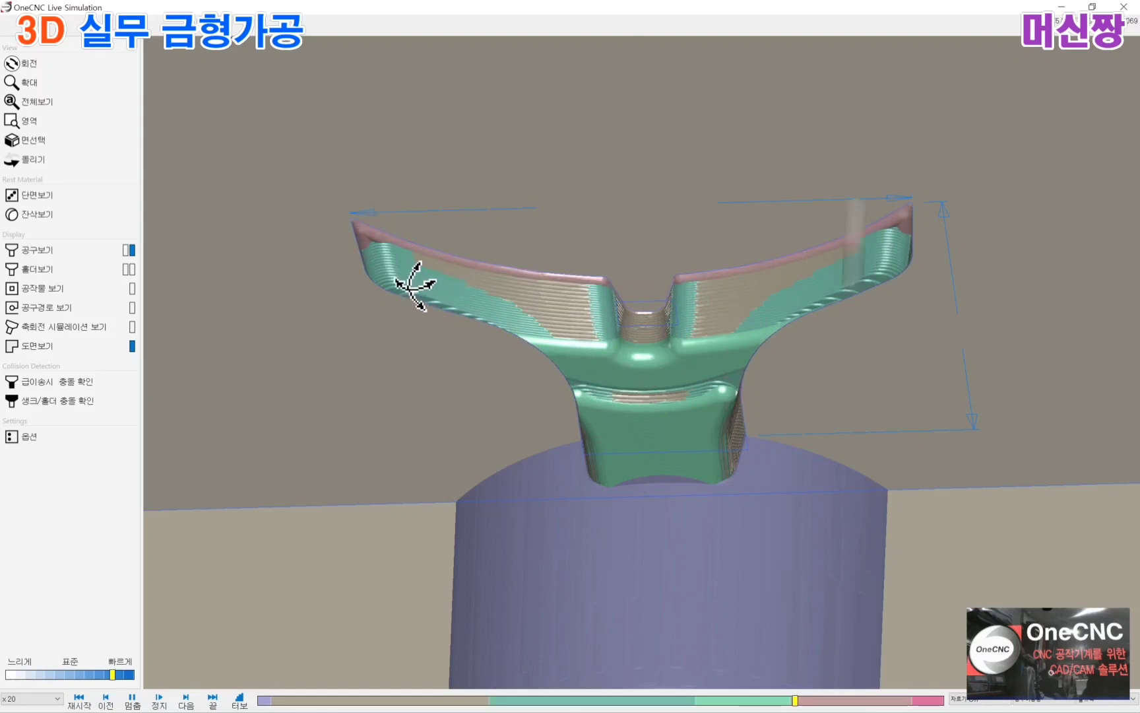
{"action": "scroll", "coordinate": [443, 265], "scroll_direction": "up", "scroll_amount": 2}
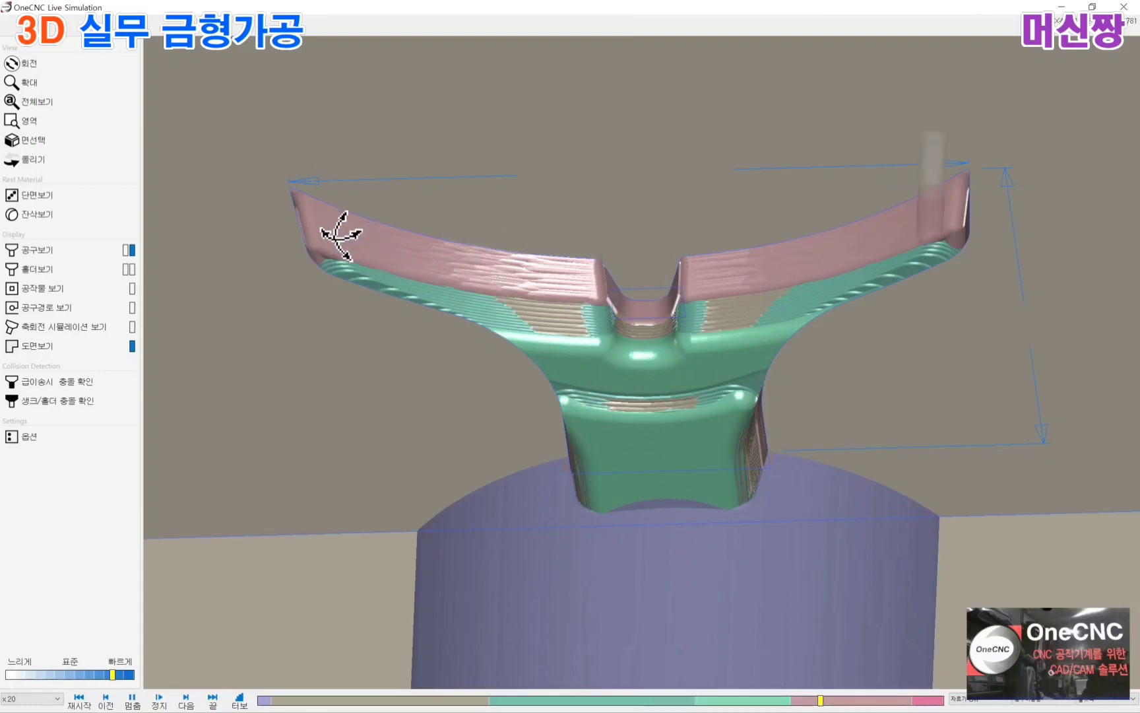
{"action": "scroll", "coordinate": [667, 331], "scroll_direction": "down", "scroll_amount": 4}
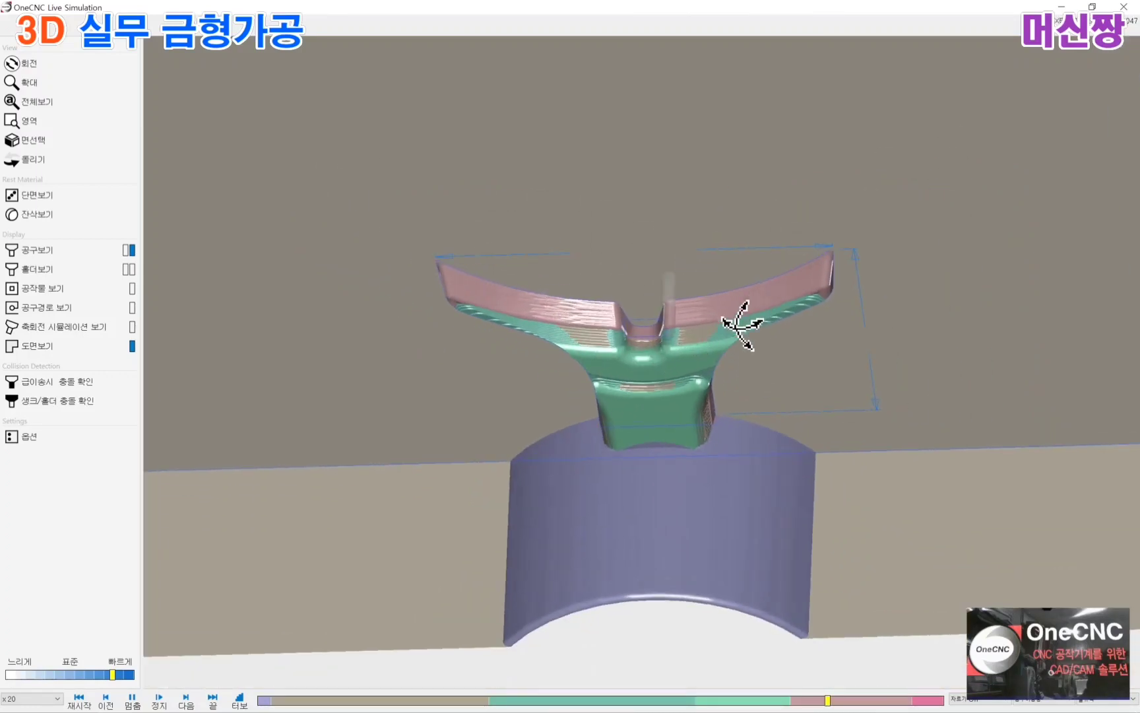
{"action": "scroll", "coordinate": [433, 272], "scroll_direction": "up", "scroll_amount": 3}
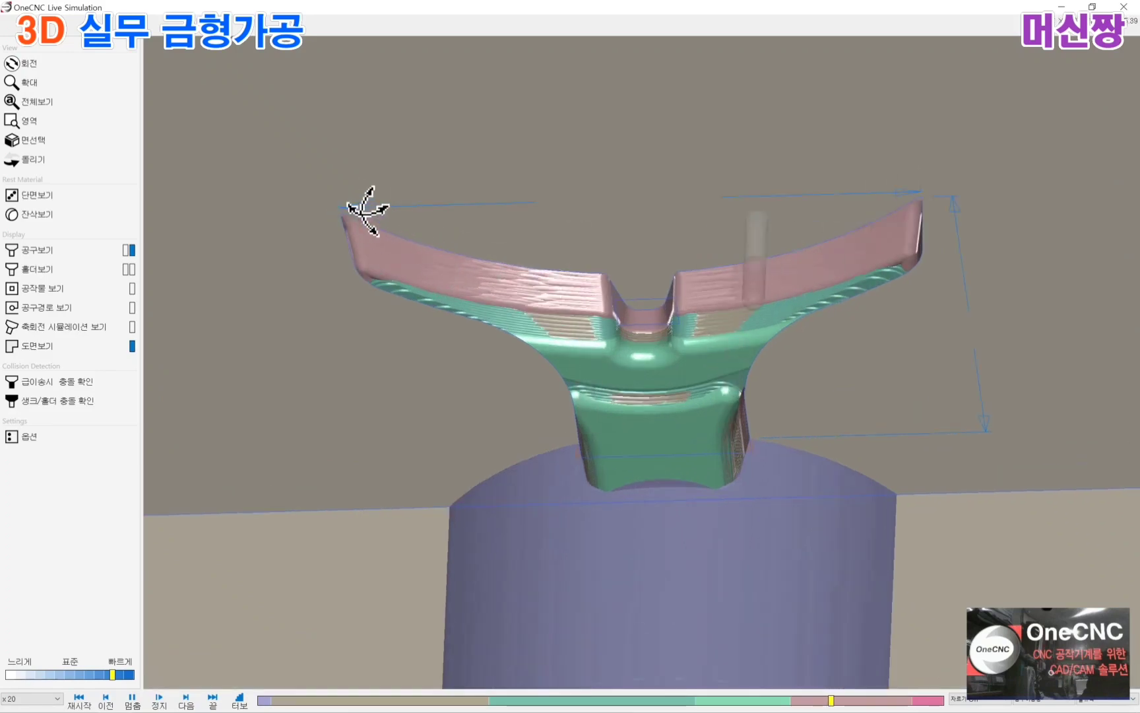
{"action": "left_click_drag", "start_coordinate": [503, 314], "coordinate": [505, 319]}
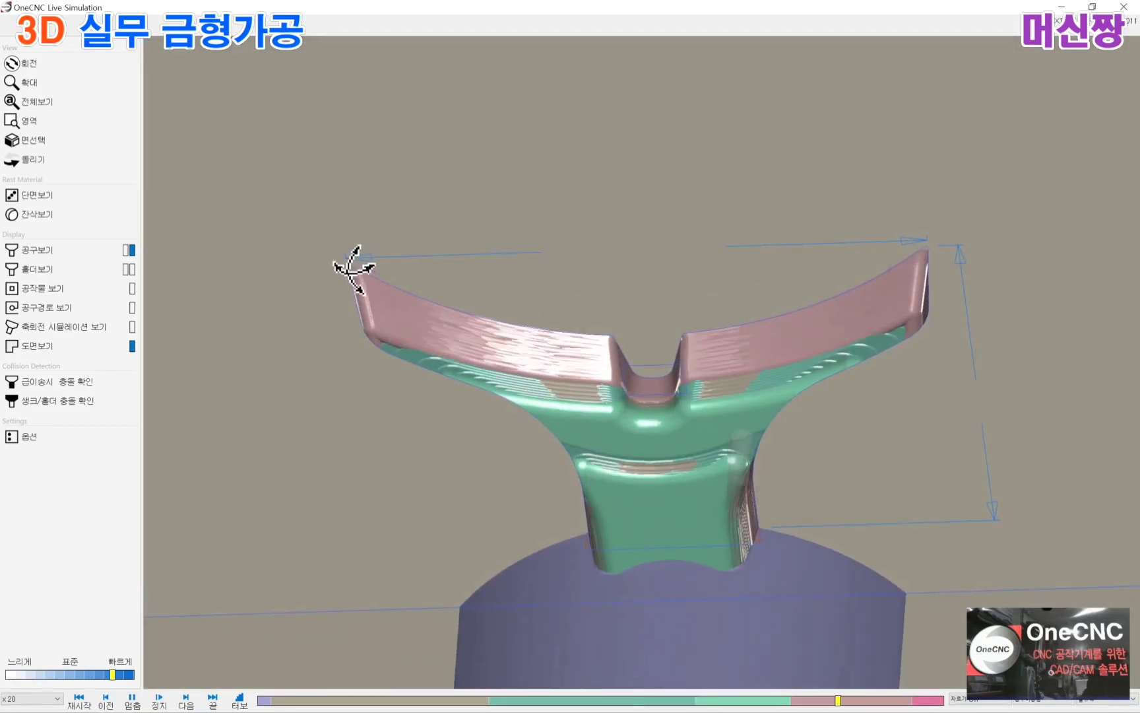
{"action": "scroll", "coordinate": [466, 293], "scroll_direction": "down", "scroll_amount": 1}
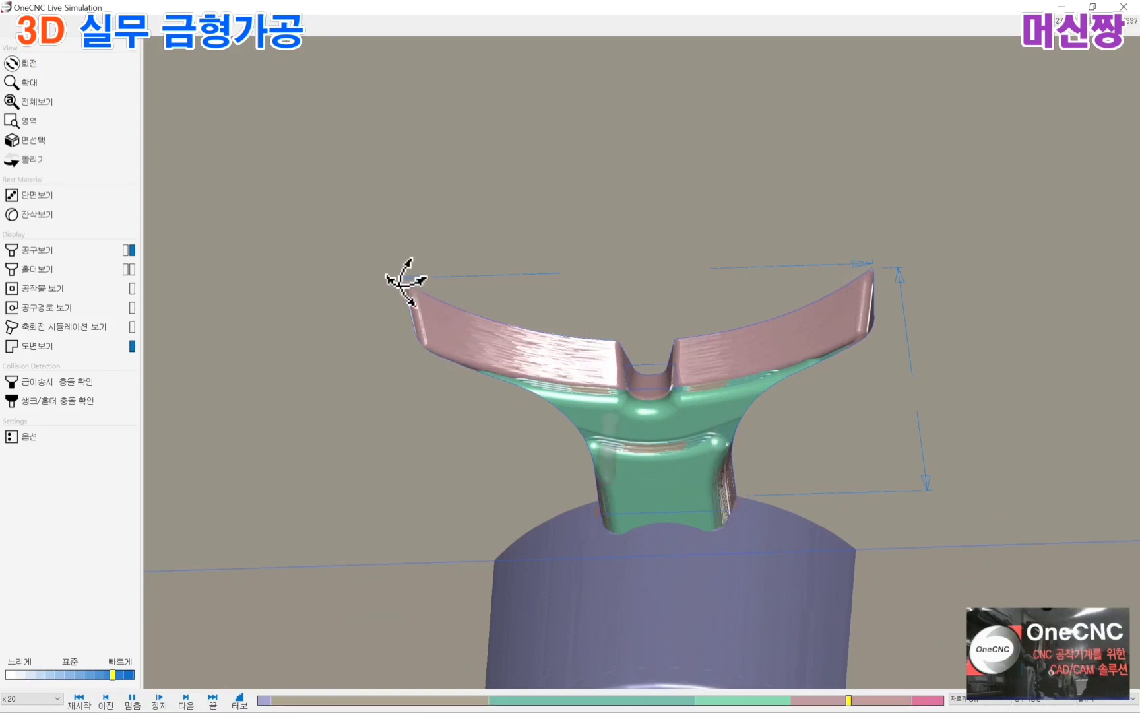
{"action": "scroll", "coordinate": [656, 400], "scroll_direction": "up", "scroll_amount": 1}
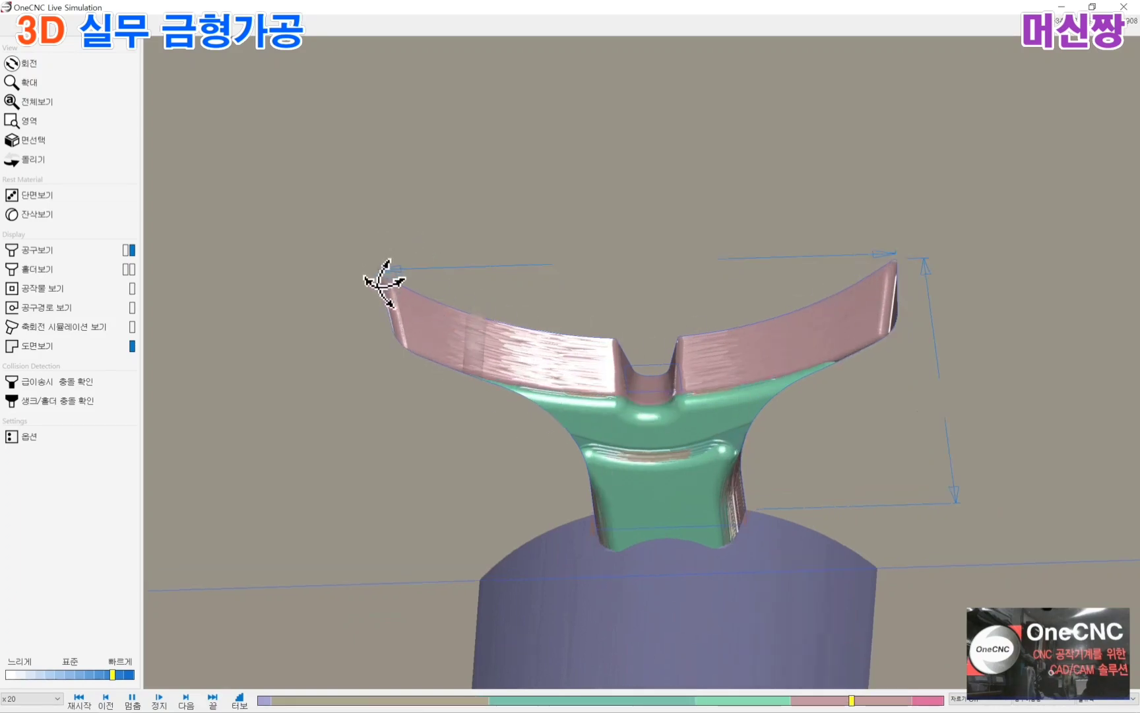
{"action": "scroll", "coordinate": [581, 324], "scroll_direction": "down", "scroll_amount": 2}
{"action": "scroll", "coordinate": [578, 324], "scroll_direction": "up", "scroll_amount": 3}
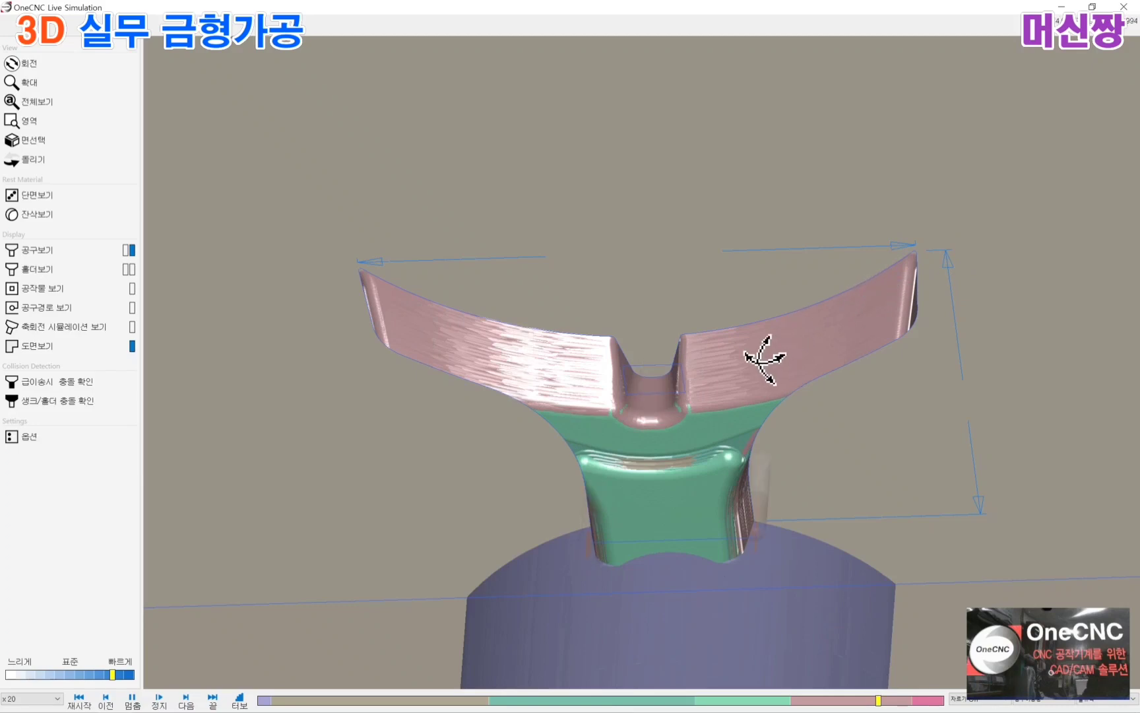
{"action": "scroll", "coordinate": [736, 342], "scroll_direction": "down", "scroll_amount": 2}
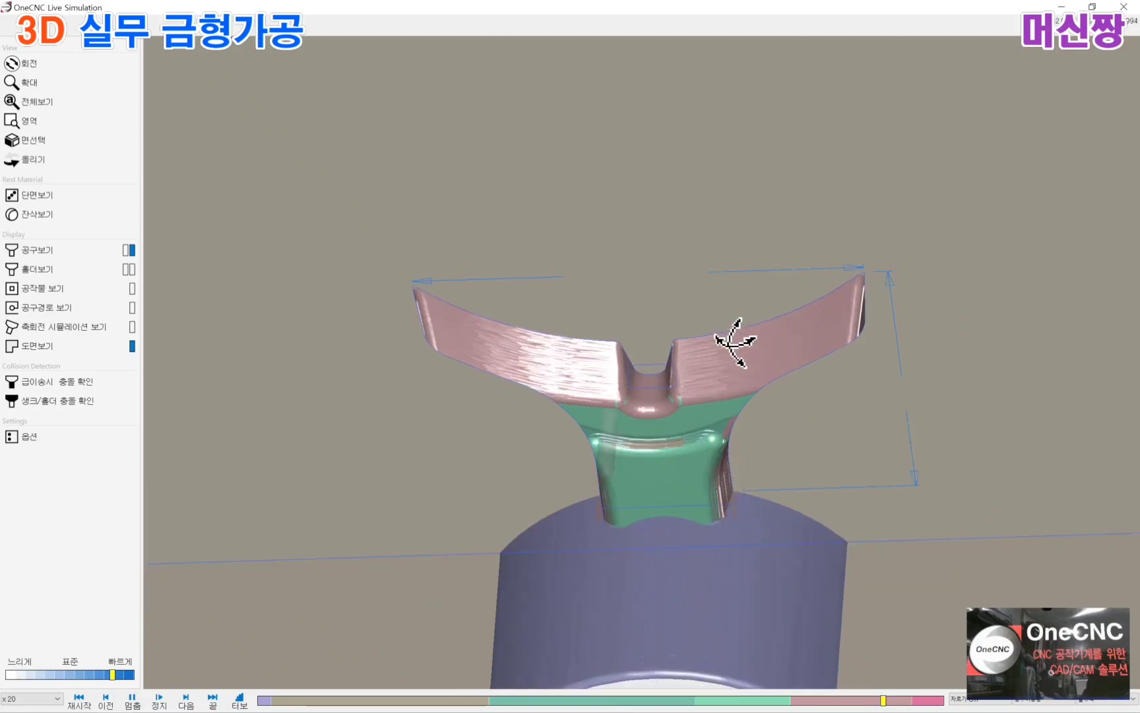
{"action": "scroll", "coordinate": [708, 353], "scroll_direction": "up", "scroll_amount": 1}
{"action": "scroll", "coordinate": [710, 350], "scroll_direction": "down", "scroll_amount": 1}
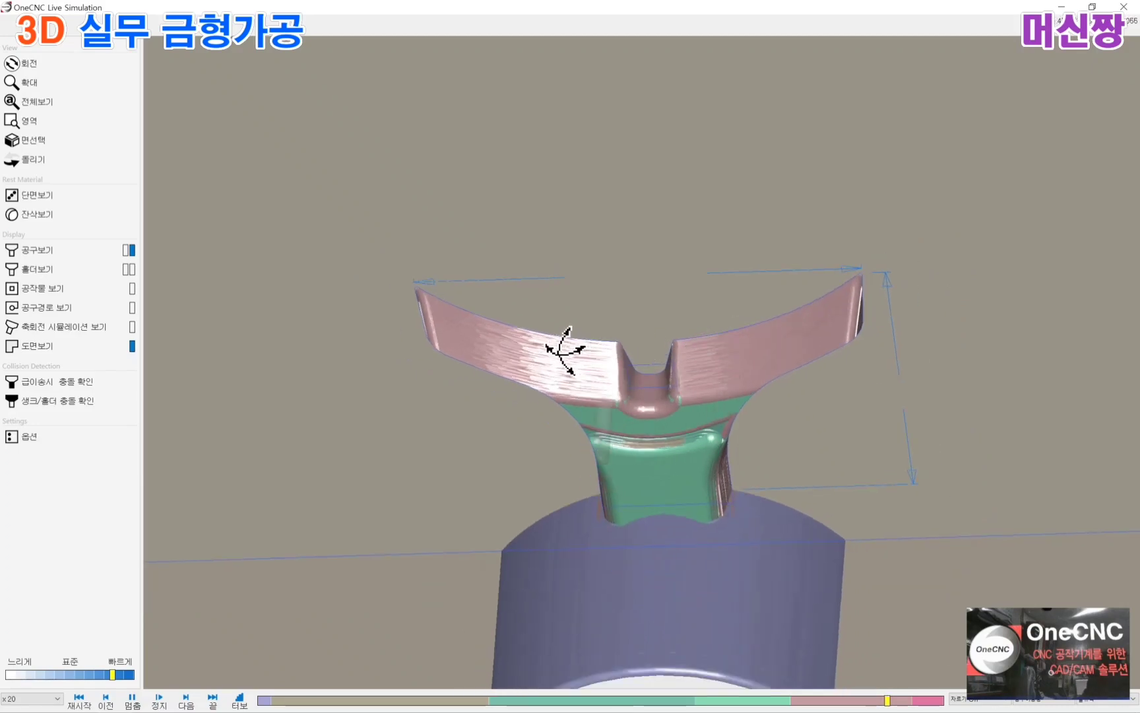
Watch the simulated corner R (B1) machining at both pocket tips and examine the finished pocket close up
{"action": "scroll", "coordinate": [574, 339], "scroll_direction": "up", "scroll_amount": 1}
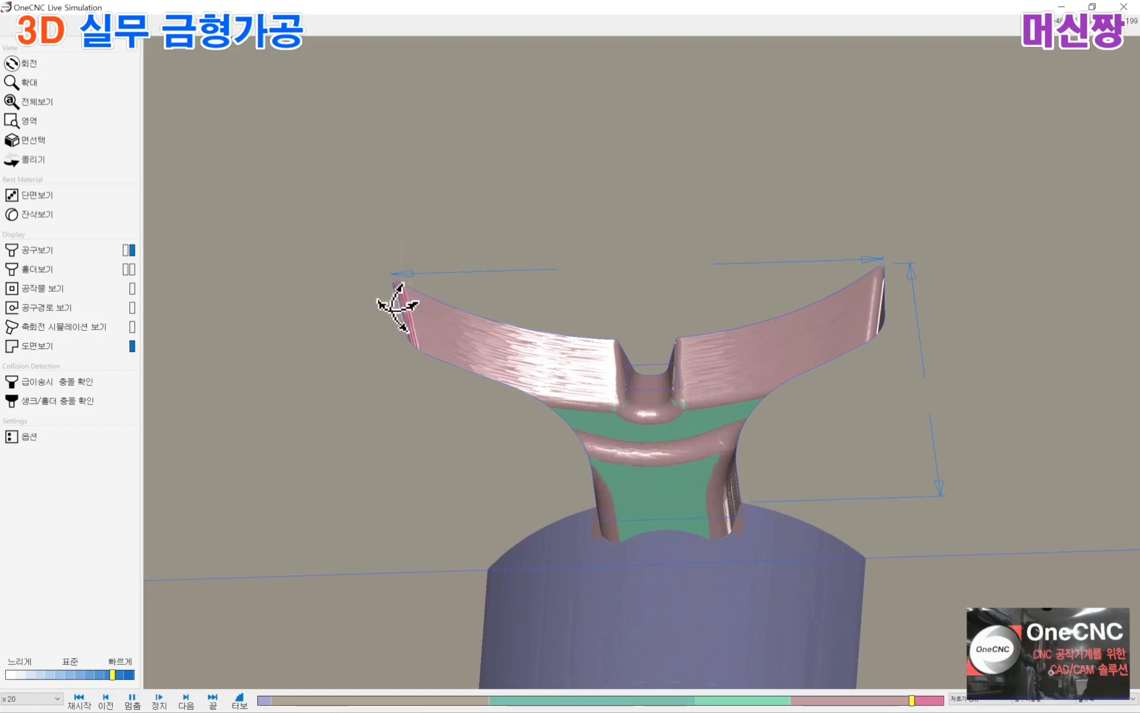
{"action": "scroll", "coordinate": [520, 369], "scroll_direction": "up", "scroll_amount": 1}
{"action": "scroll", "coordinate": [522, 366], "scroll_direction": "up", "scroll_amount": 2}
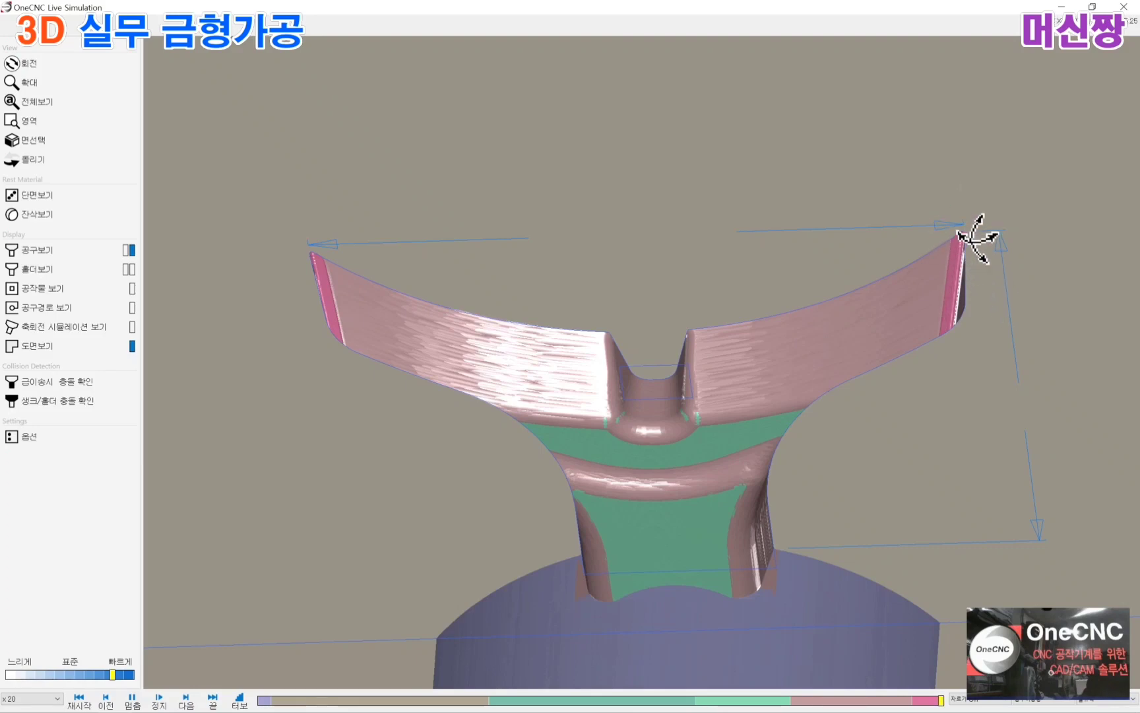
{"action": "scroll", "coordinate": [341, 266], "scroll_direction": "up", "scroll_amount": 2}
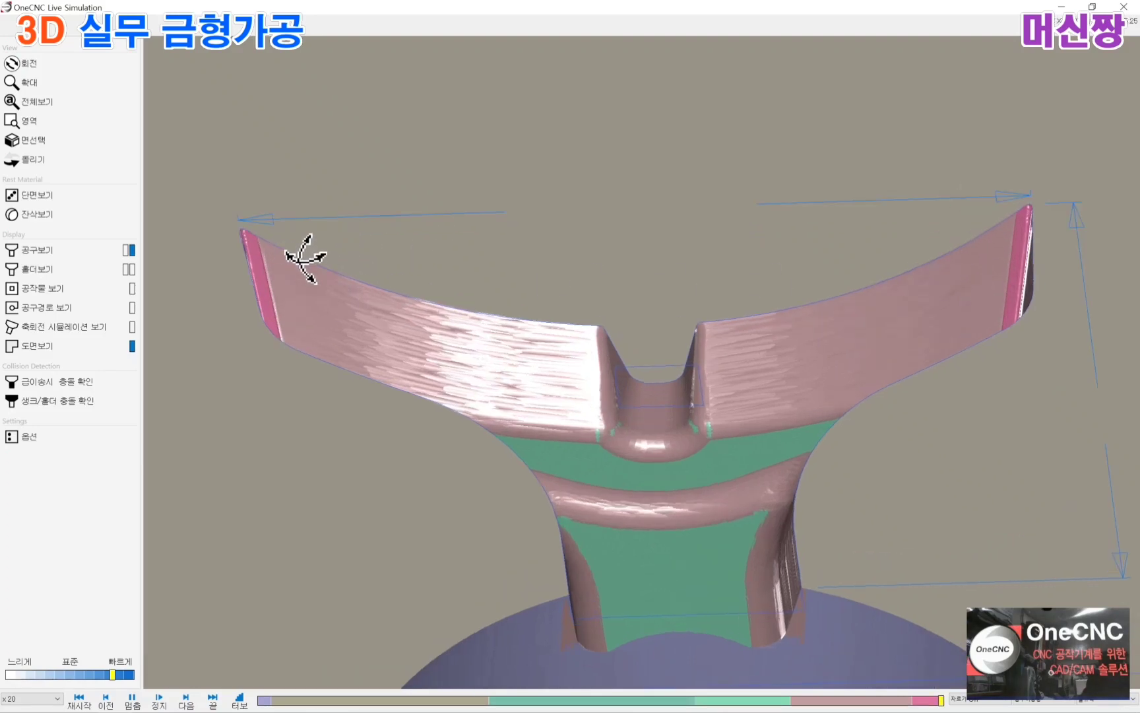
{"action": "scroll", "coordinate": [718, 374], "scroll_direction": "down", "scroll_amount": 5}
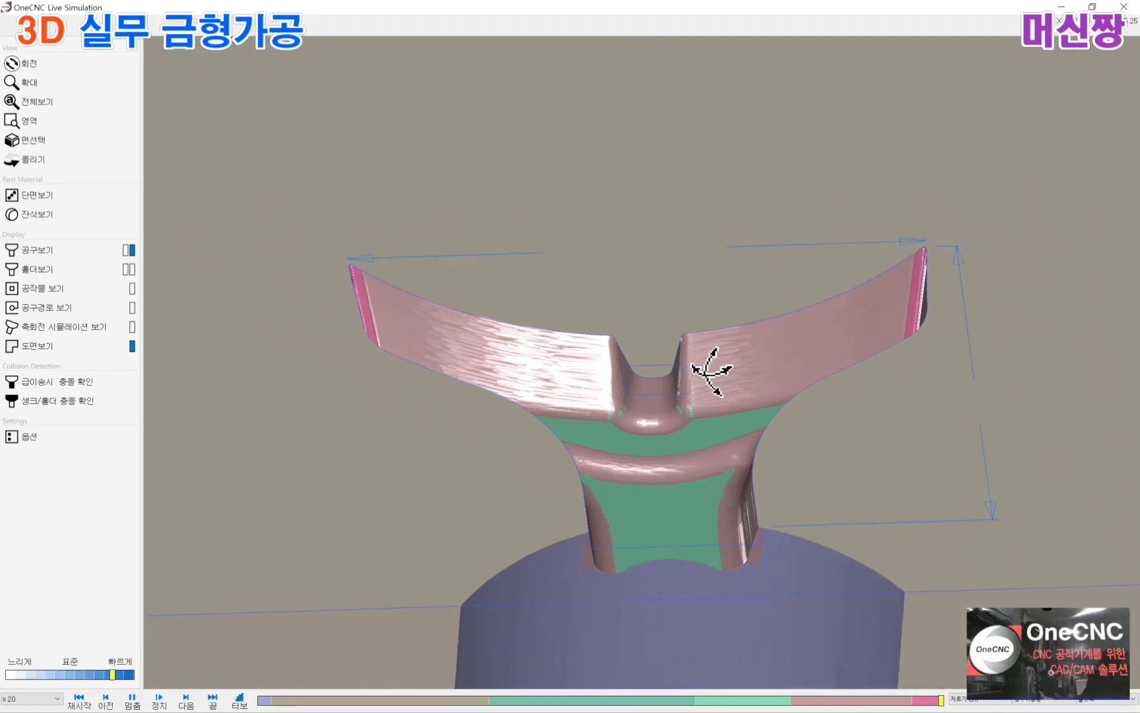
{"action": "scroll", "coordinate": [713, 374], "scroll_direction": "up", "scroll_amount": 1}
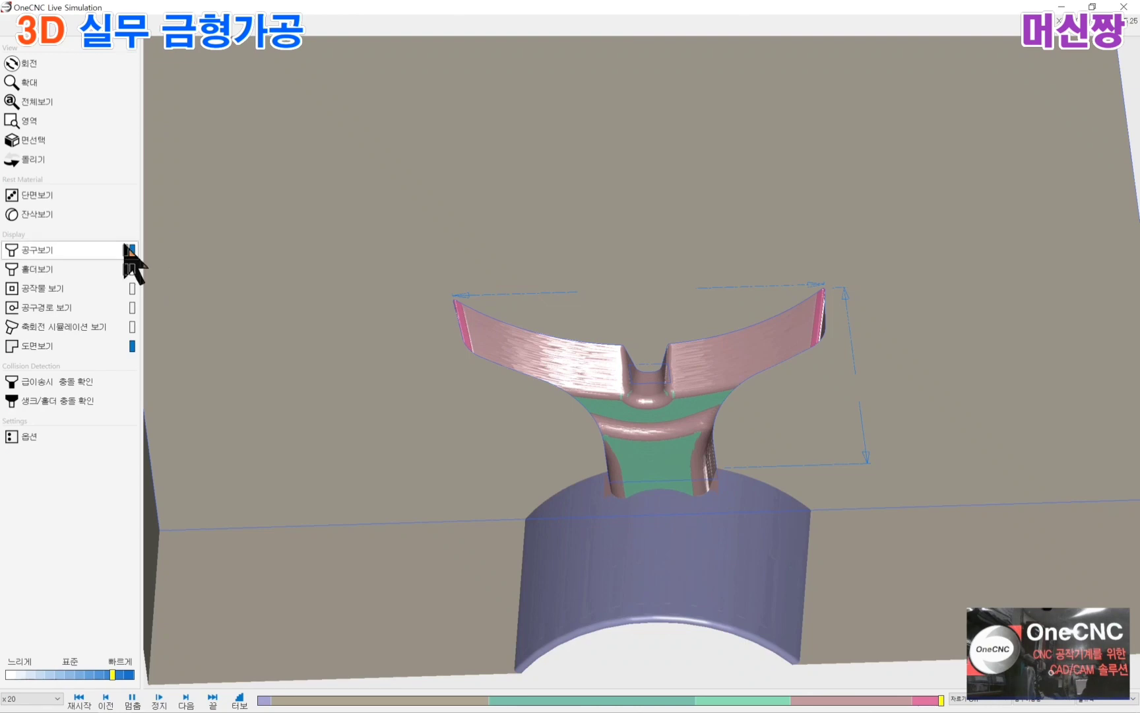
Run the rest material check on the simulated workpiece, inspect the pocket from several angles and close the simulation
{"action": "left_click", "coordinate": [61, 218]}
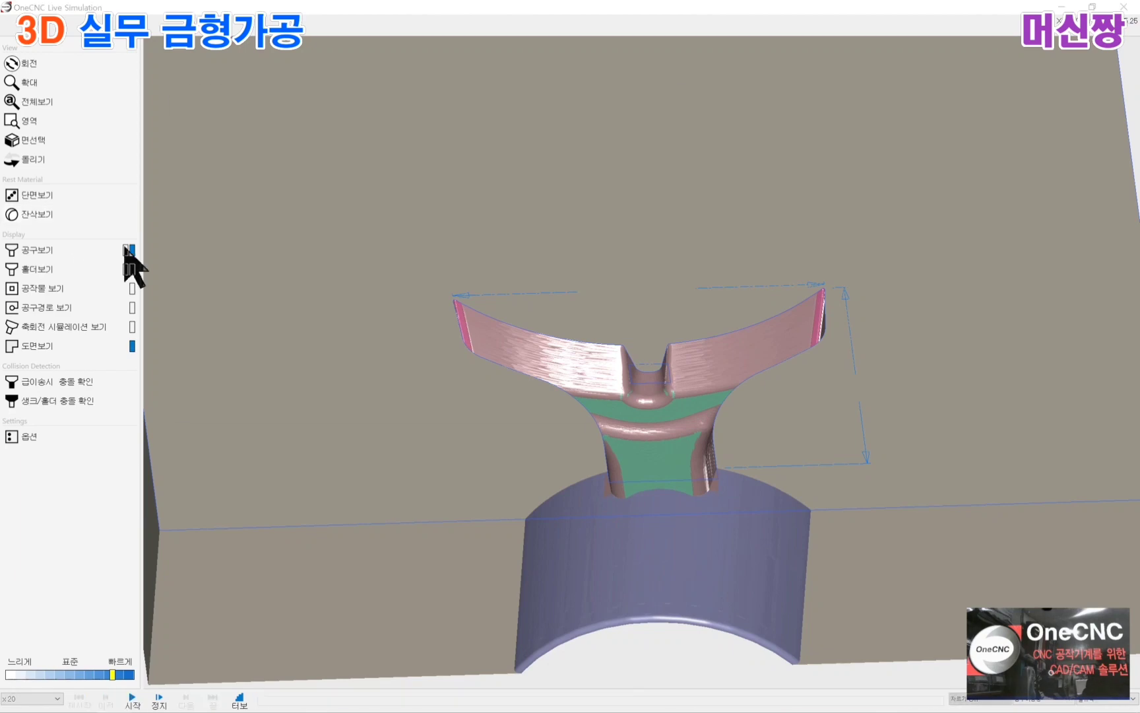
{"action": "left_click", "coordinate": [652, 401]}
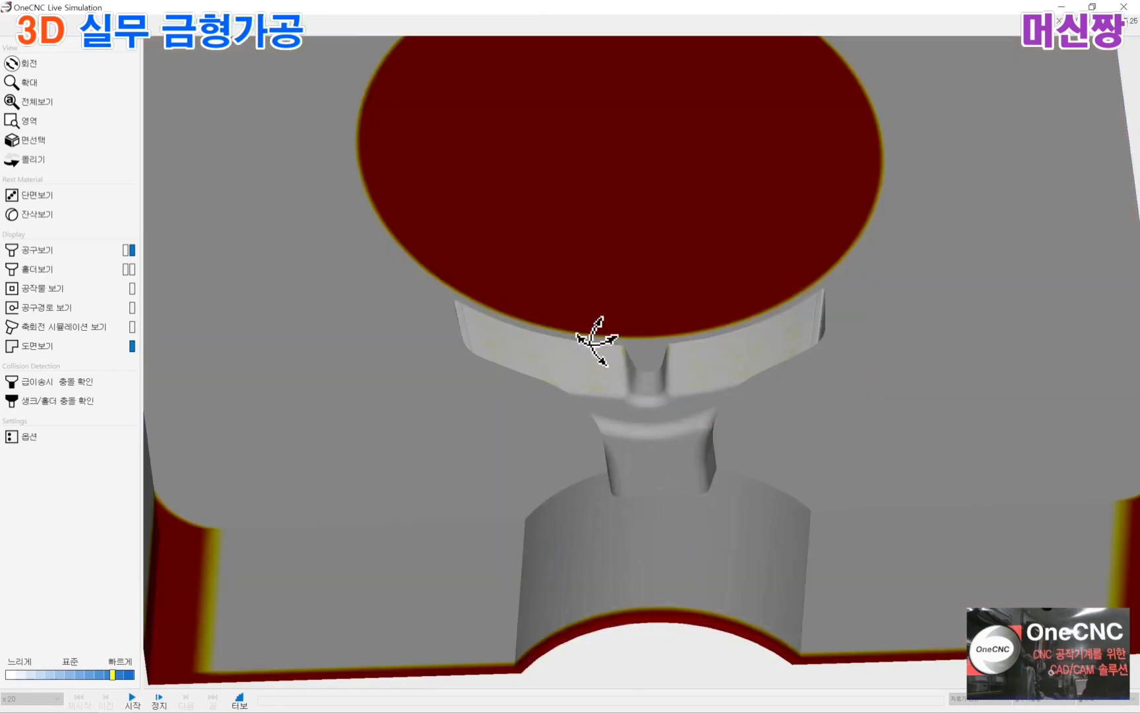
{"action": "left_click_drag", "start_coordinate": [707, 428], "coordinate": [683, 443]}
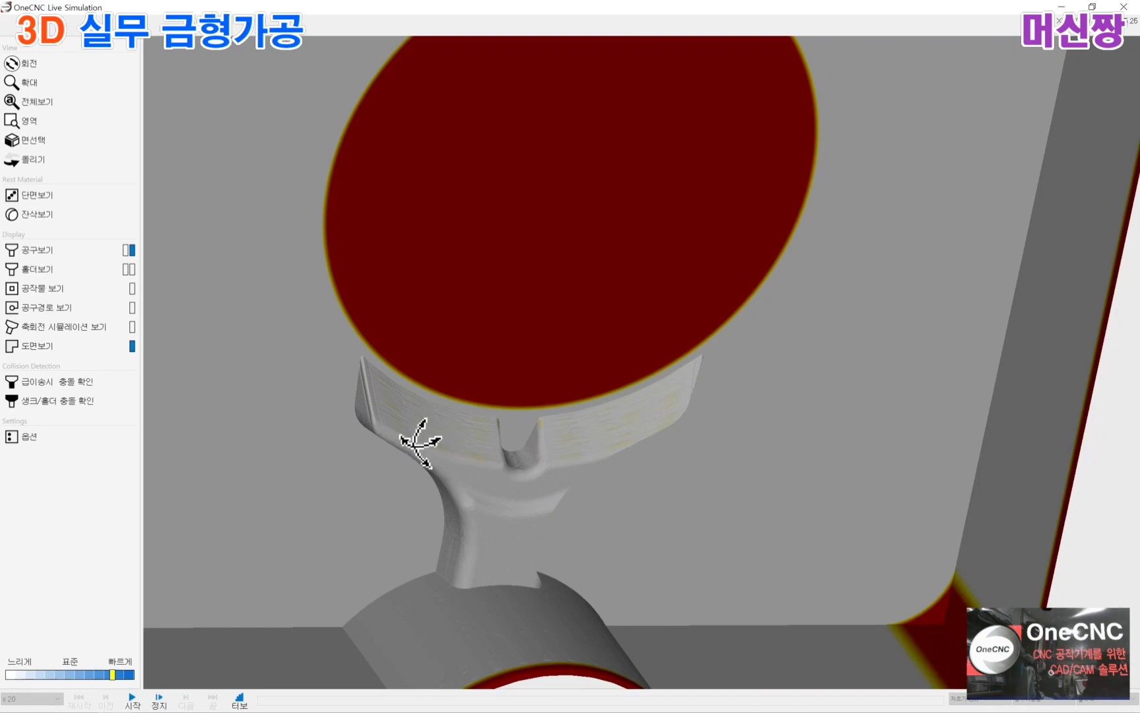
{"action": "mouse_move", "coordinate": [469, 437]}
{"action": "left_mouse_down"}
{"action": "mouse_move", "coordinate": [491, 425]}
{"action": "mouse_move", "coordinate": [461, 410]}
{"action": "mouse_move", "coordinate": [460, 425]}
{"action": "left_mouse_up"}
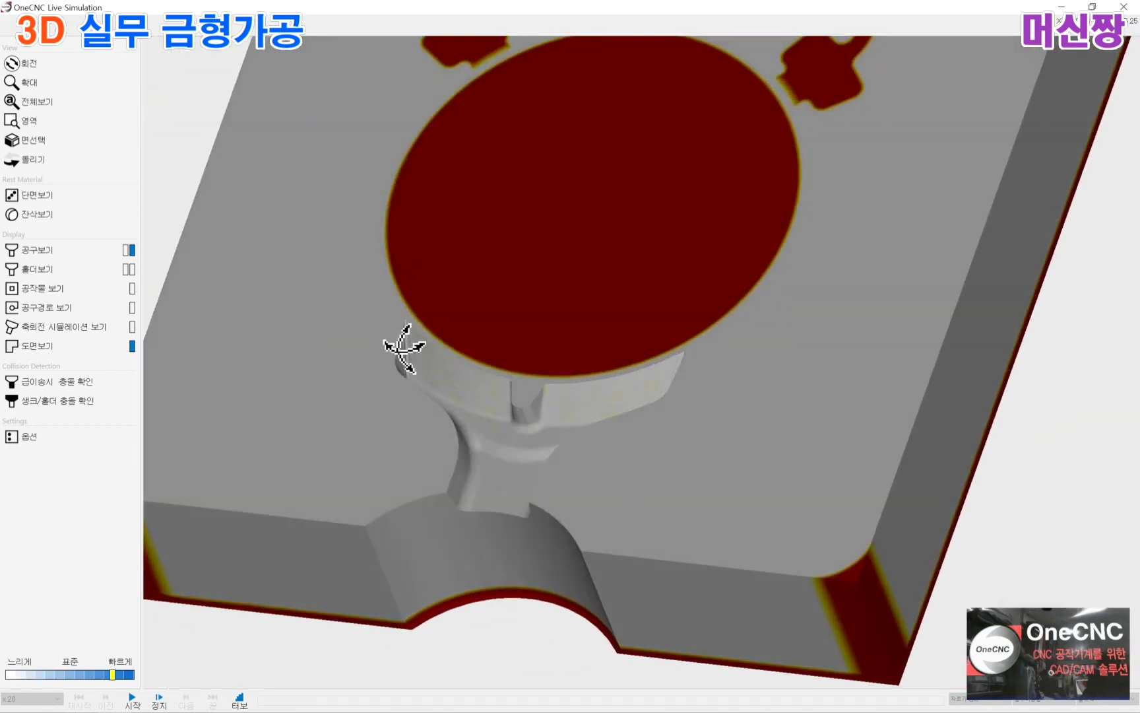
{"action": "scroll", "coordinate": [399, 344], "scroll_direction": "up", "scroll_amount": 2}
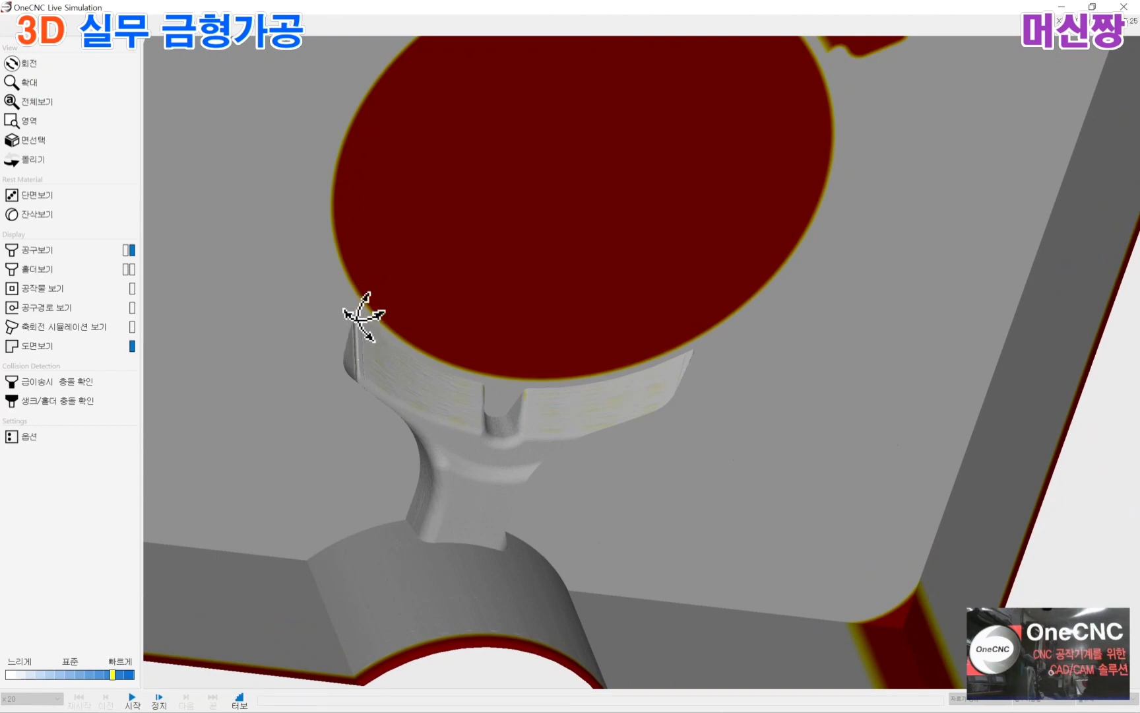
{"action": "left_click_drag", "start_coordinate": [360, 376], "coordinate": [436, 393]}
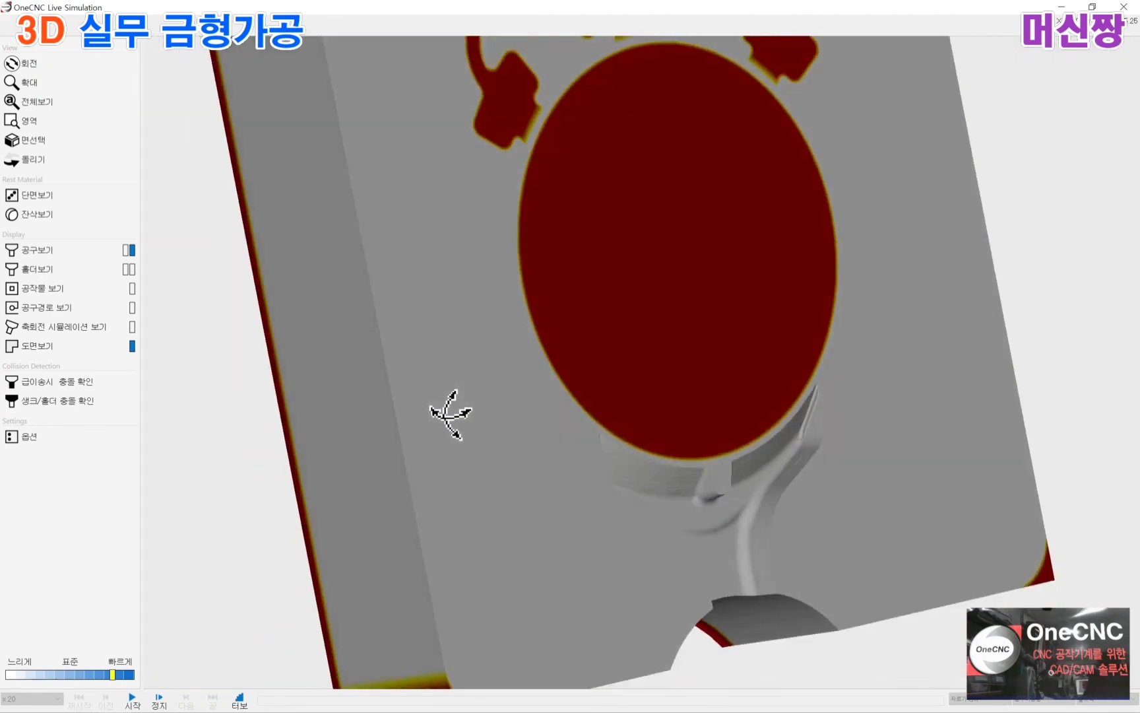
{"action": "left_click_drag", "start_coordinate": [726, 534], "coordinate": [606, 466]}
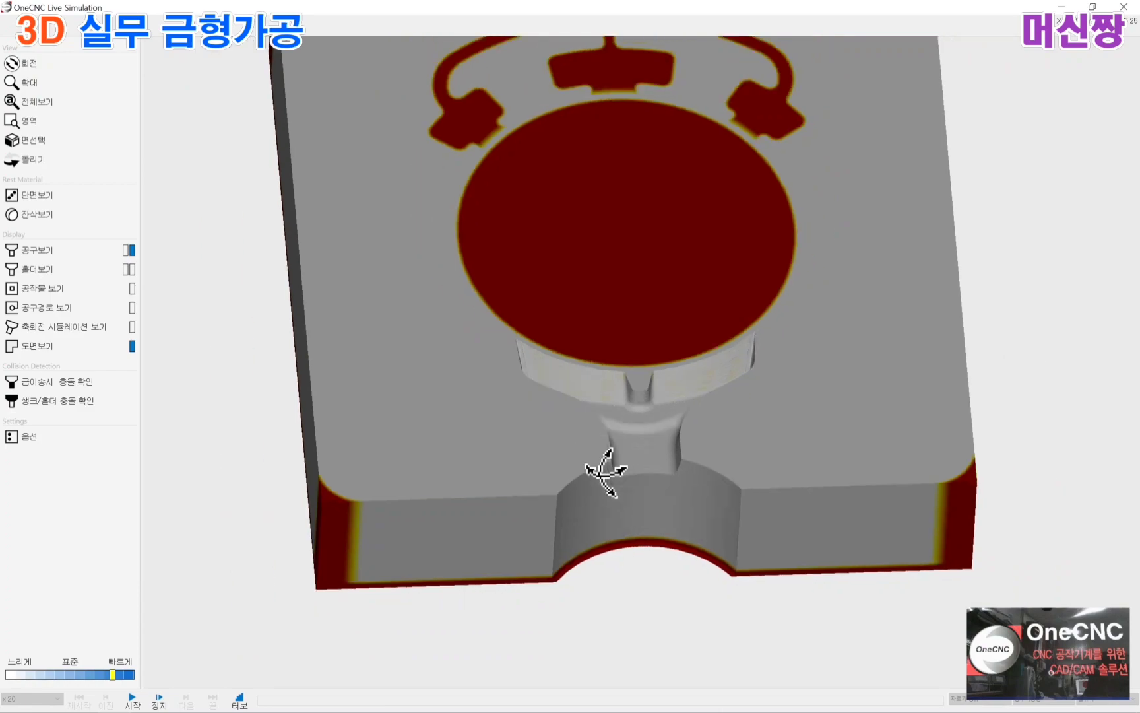
{"action": "left_click", "coordinate": [1130, 6]}
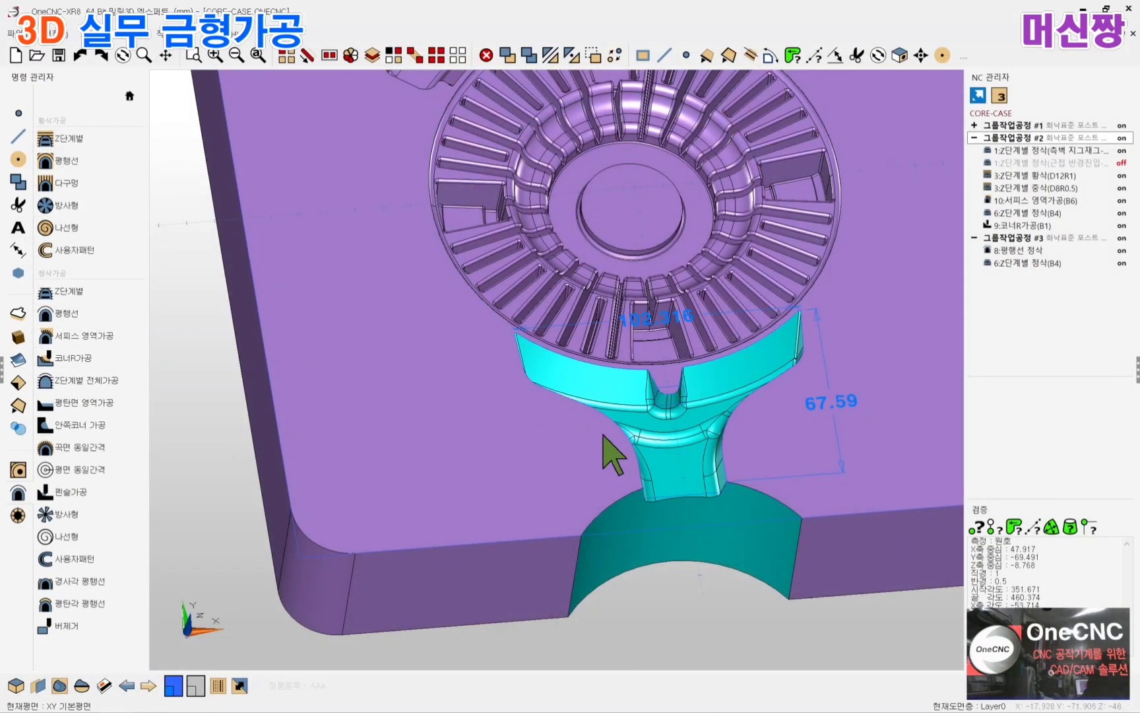
Preview the side-wall zigzag Z-level finishing toolpath and the Z-level roughing (D12R1) toolpath of 그룹작업공정 #2
{"action": "scroll", "coordinate": [639, 417], "scroll_direction": "down", "scroll_amount": 2}
{"action": "middle_click_drag", "start_coordinate": [660, 413], "coordinate": [672, 399]}
{"action": "scroll", "coordinate": [668, 410], "scroll_direction": "up", "scroll_amount": 3}
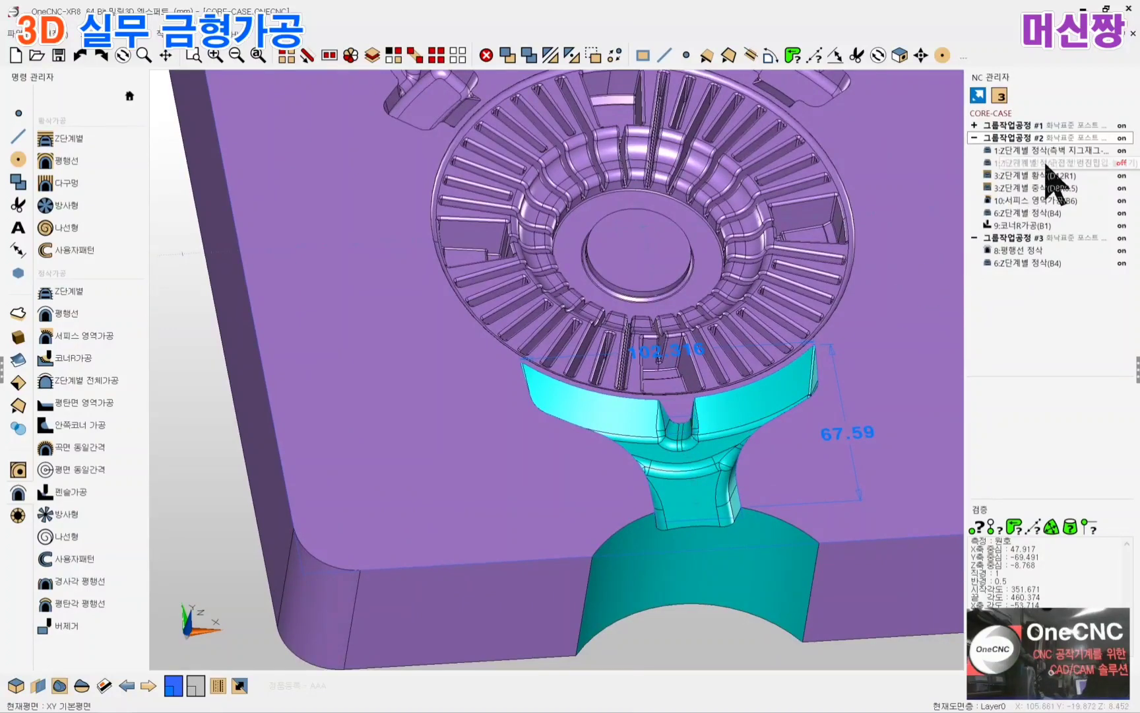
{"action": "left_click", "coordinate": [1041, 152]}
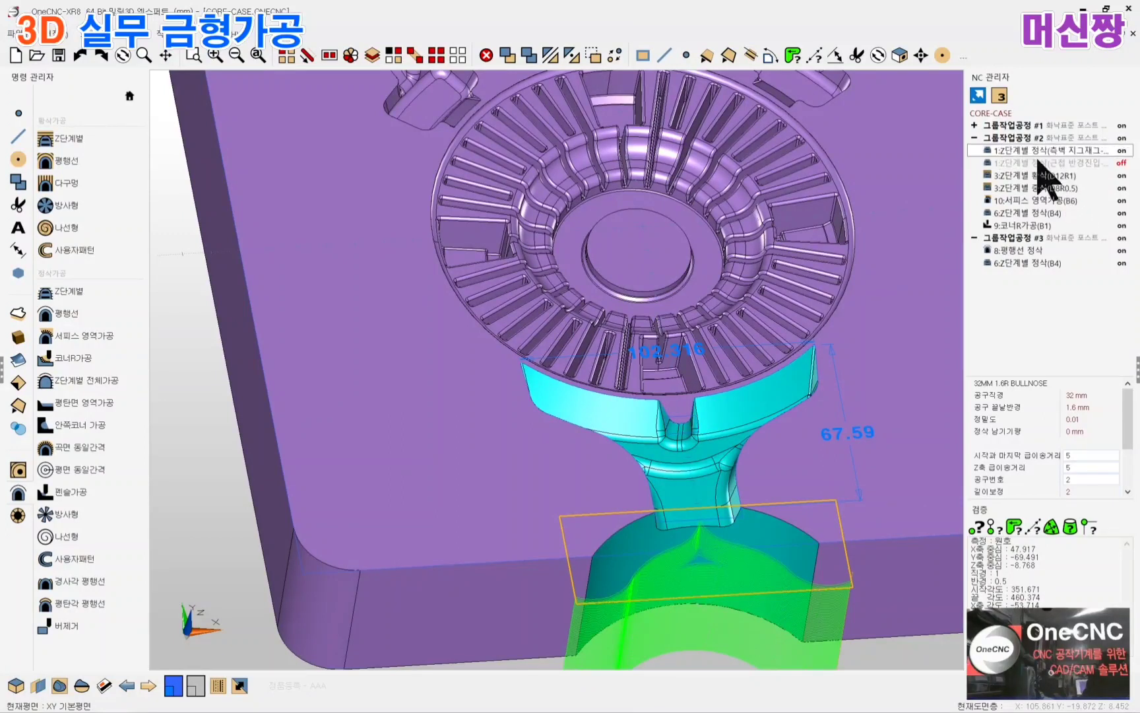
{"action": "left_click", "coordinate": [1027, 176]}
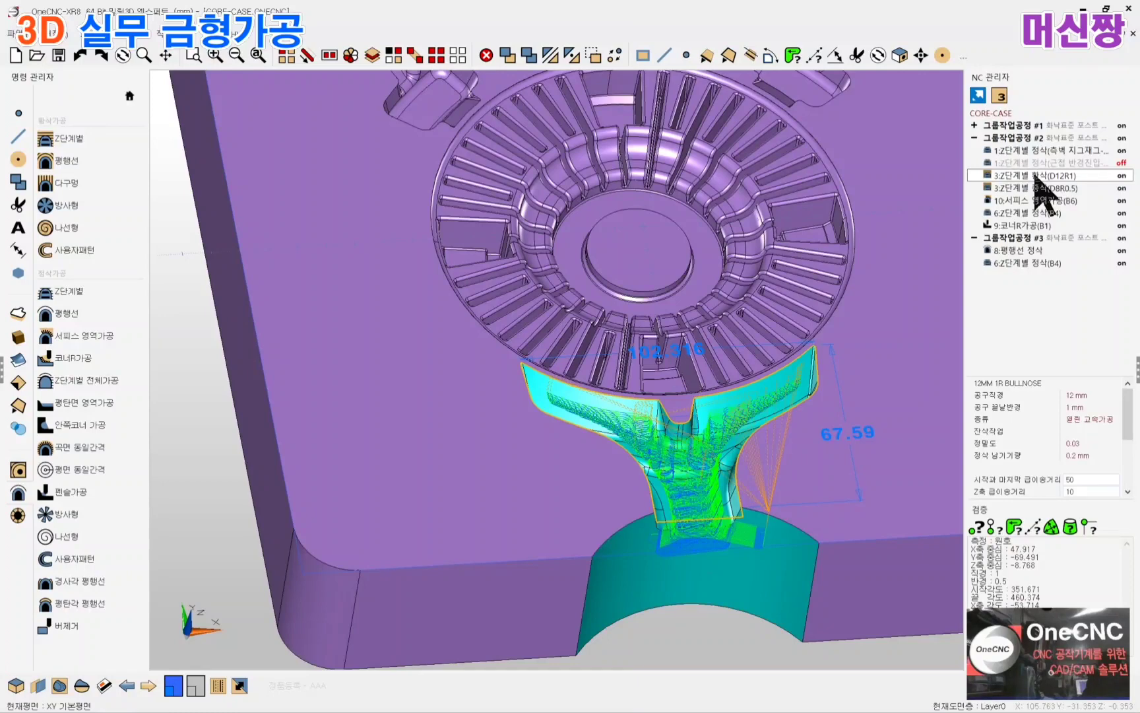
Edit the Z-level roughing (D12R1) operation, keeping spindle speed 2000, cutting feed 1000 and Z feed 500, and set the tool's flute length to 10
{"action": "double_click", "coordinate": [1035, 175]}
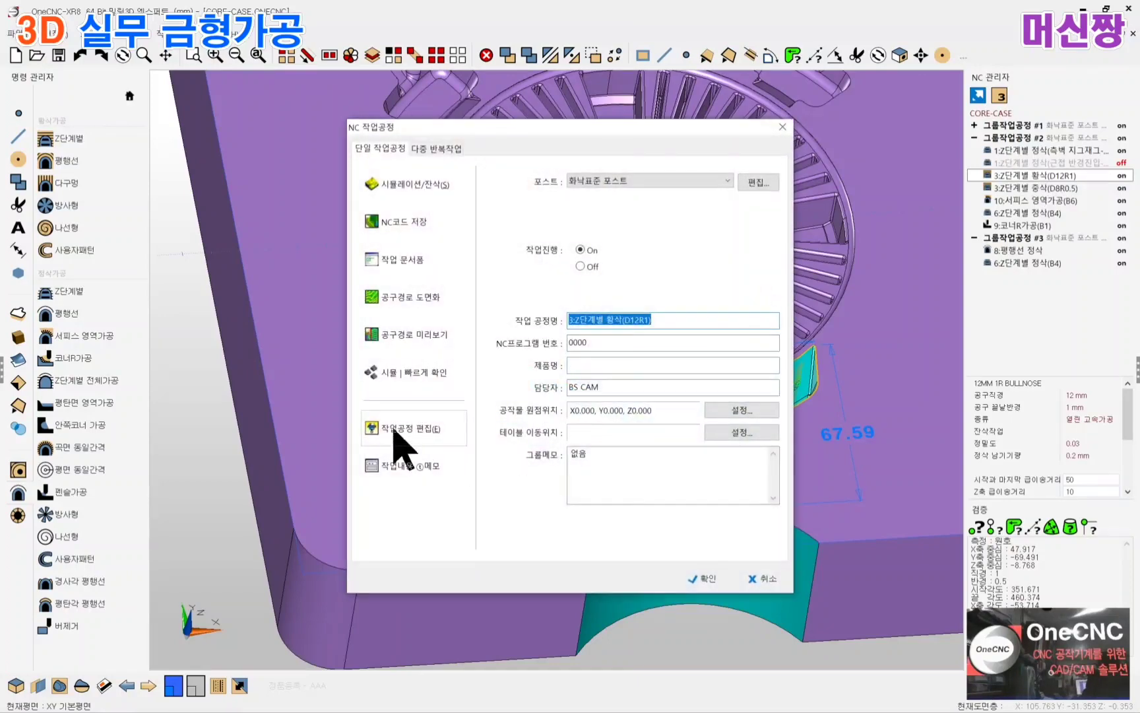
{"action": "left_click", "coordinate": [396, 429]}
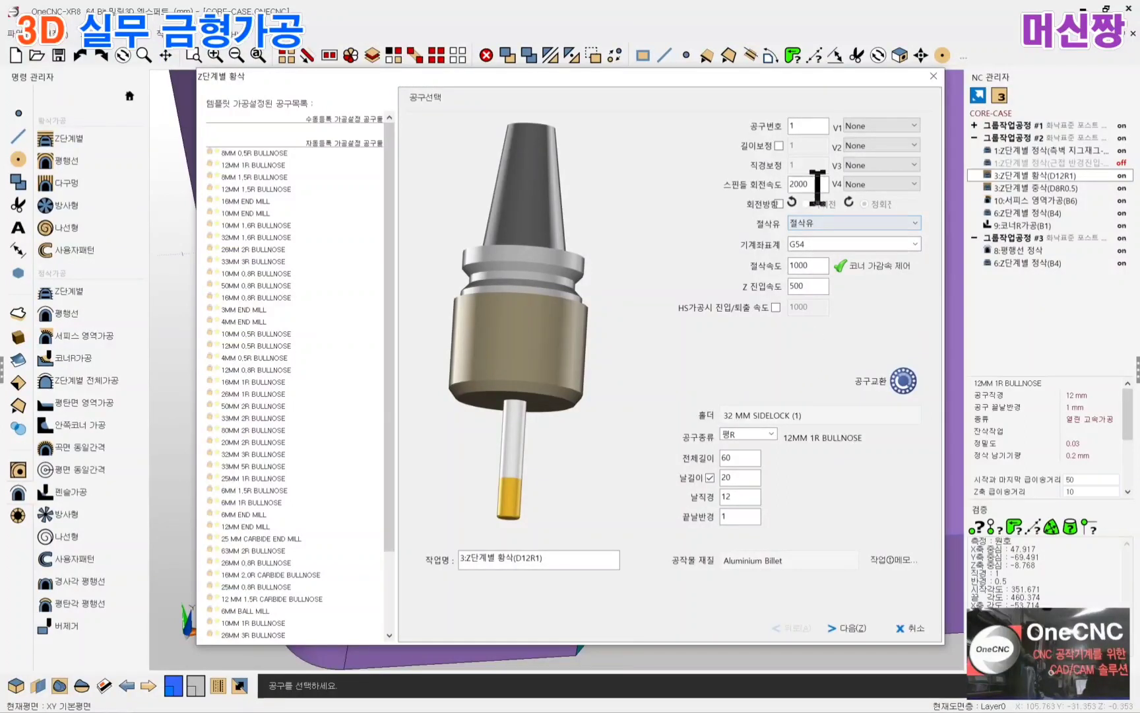
{"action": "double_click", "coordinate": [802, 184]}
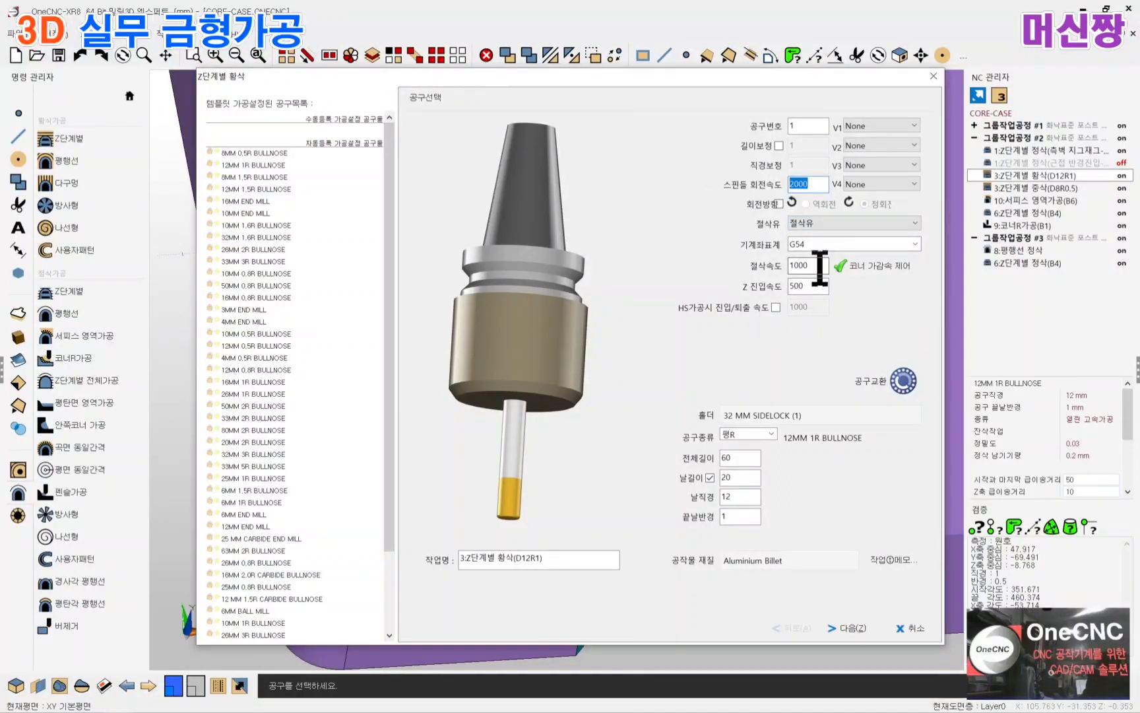
{"action": "double_click", "coordinate": [819, 266]}
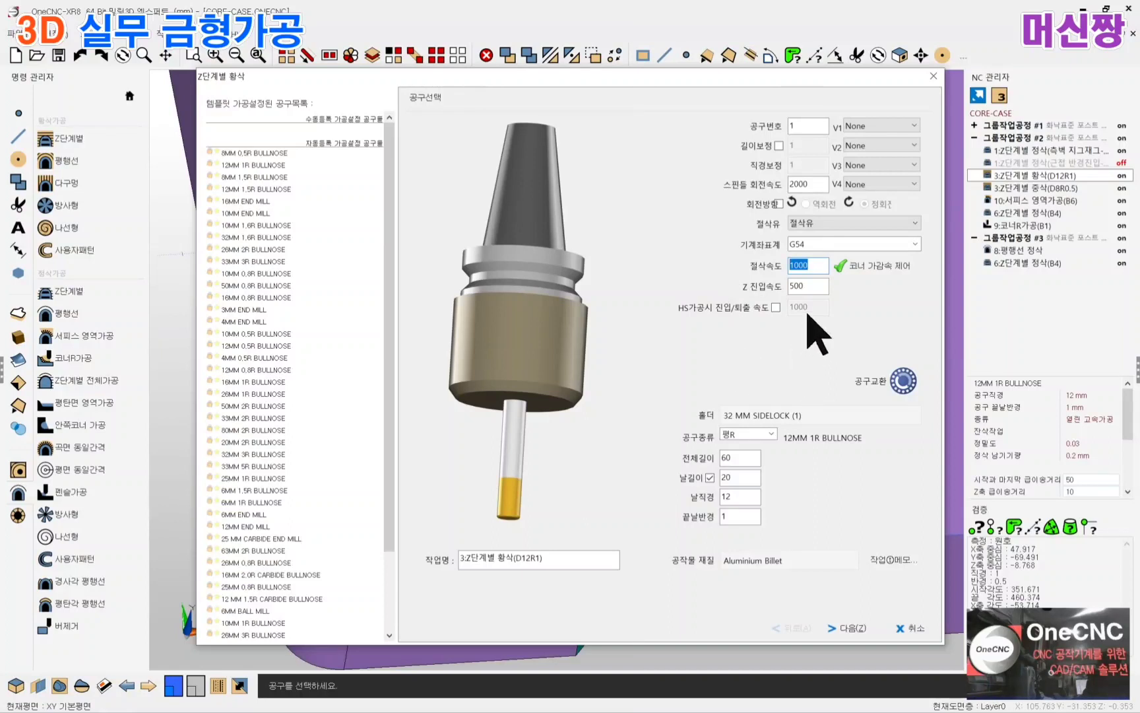
{"action": "double_click", "coordinate": [816, 288]}
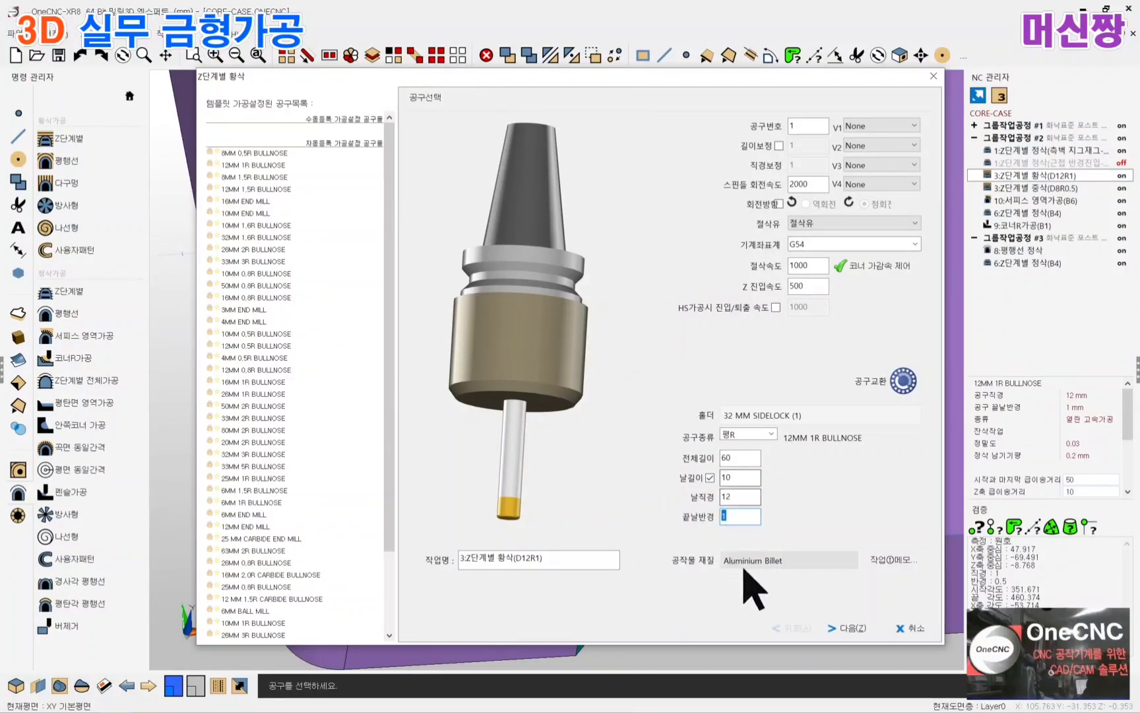
{"action": "left_click", "coordinate": [846, 628]}
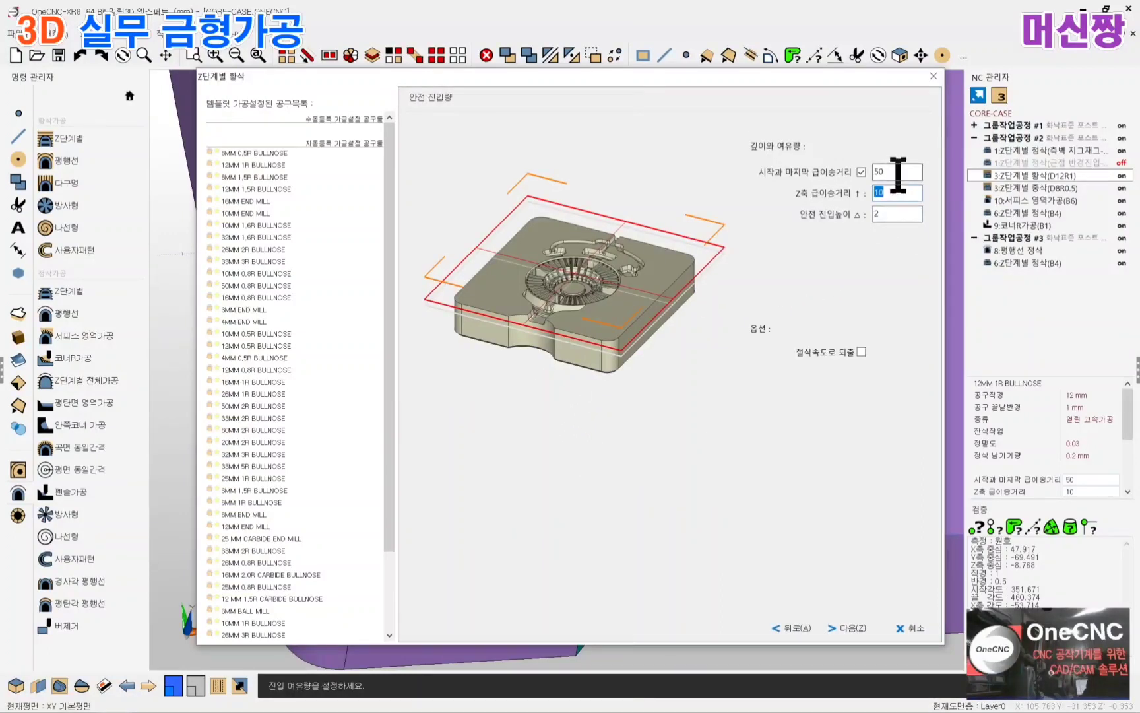
Accept the start/end rapid distance 50, Z rapid distance 10 and safe approach height 2, and proceed to the machining method settings
{"action": "double_click", "coordinate": [896, 173]}
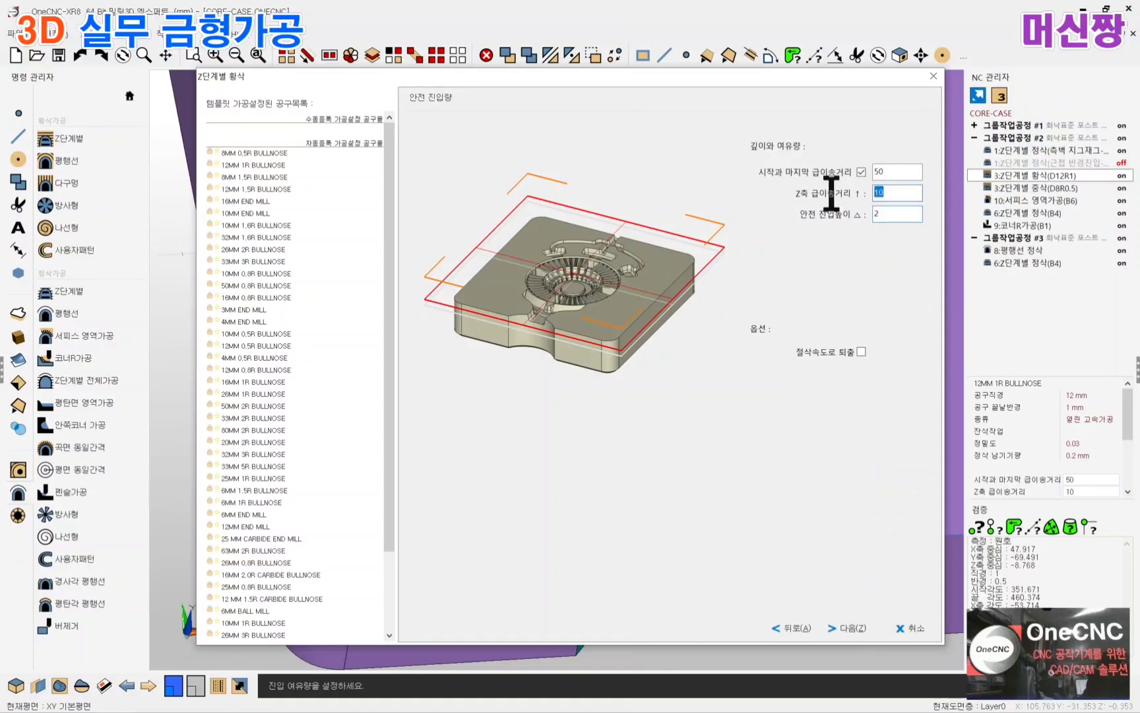
{"action": "key", "text": "Tab"}
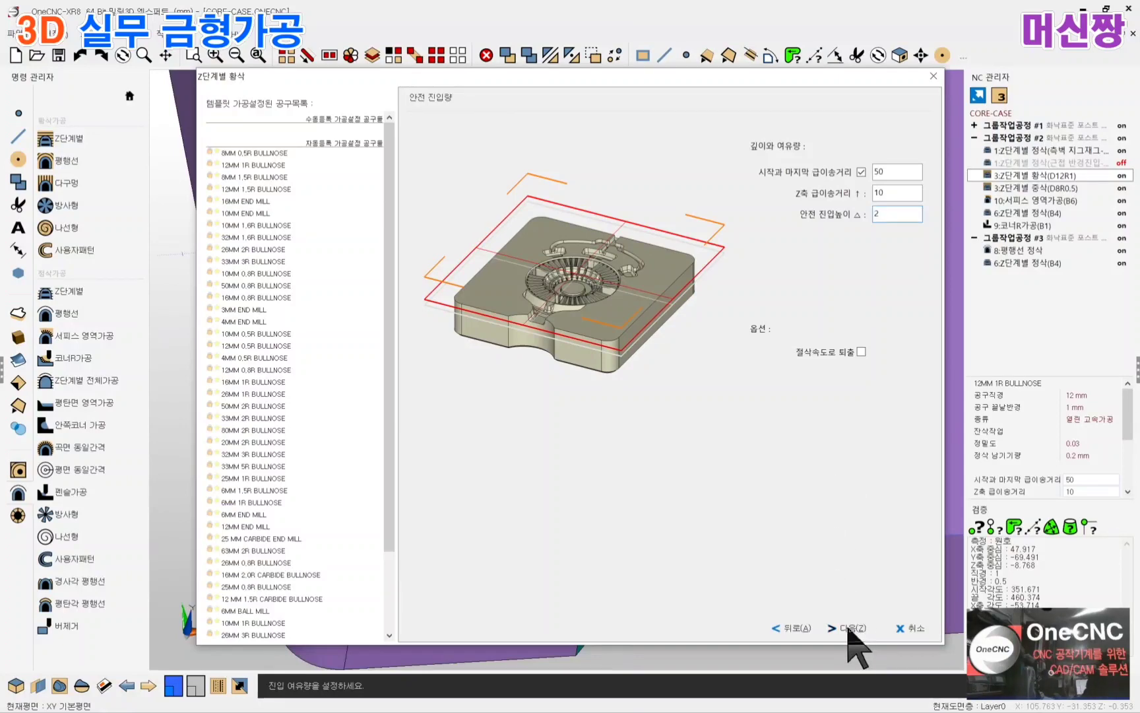
{"action": "left_click", "coordinate": [849, 629]}
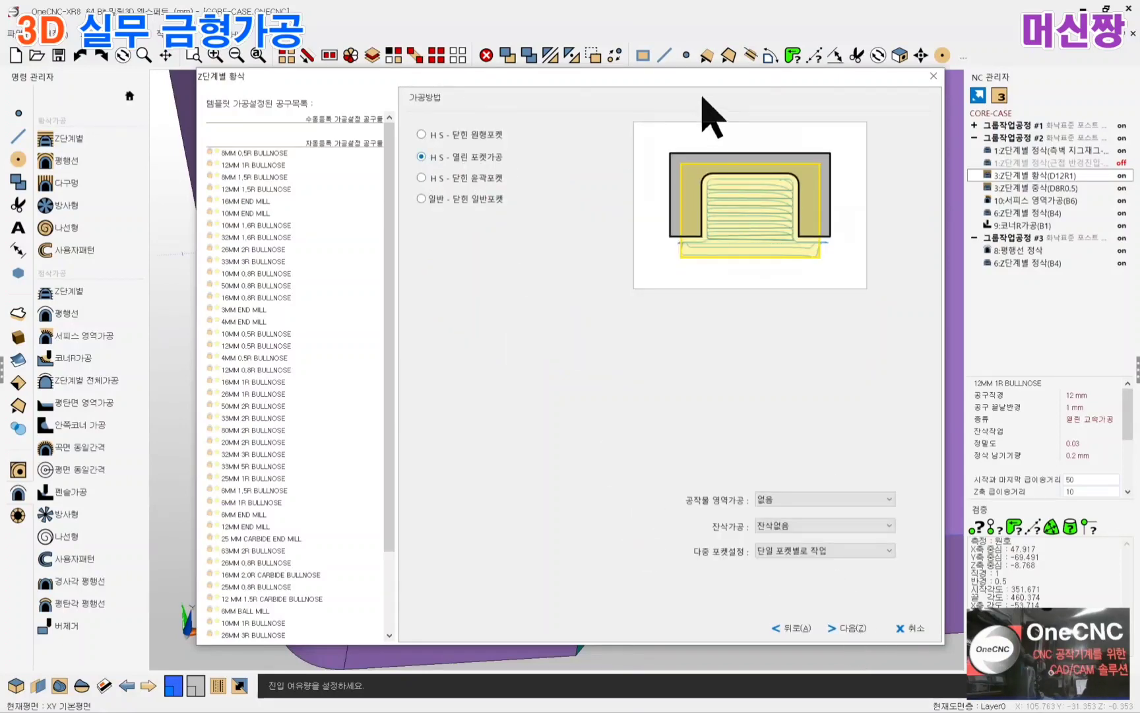
Review the machining method and entry settings, keeping HS open pocket without rest machining, single-pocket processing and vertical entry, and proceed to the milling settings
{"action": "left_click_drag", "start_coordinate": [736, 84], "coordinate": [394, 509]}
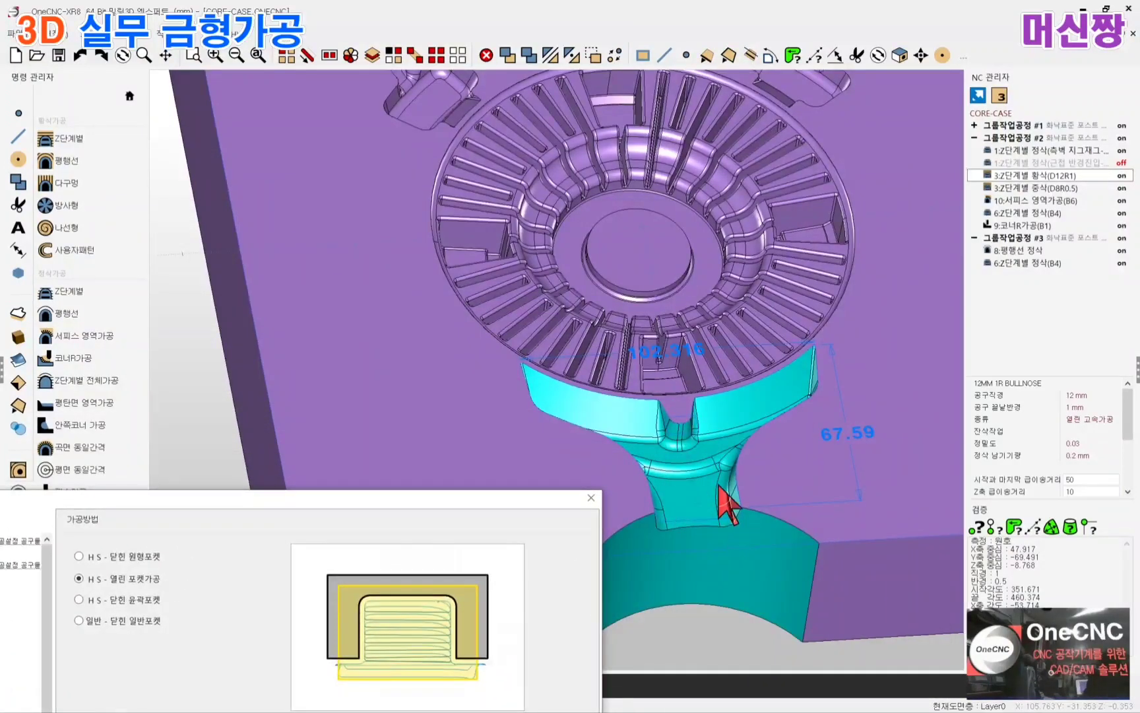
{"action": "left_click_drag", "start_coordinate": [500, 501], "coordinate": [818, 96]}
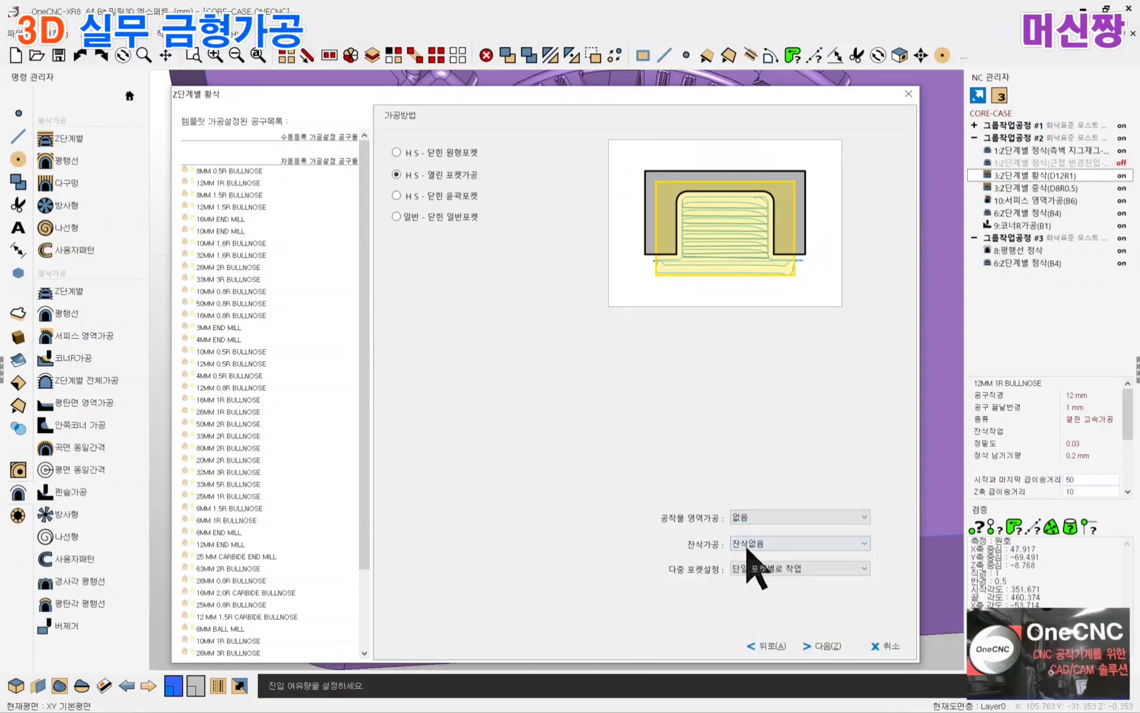
{"action": "left_click", "coordinate": [863, 543]}
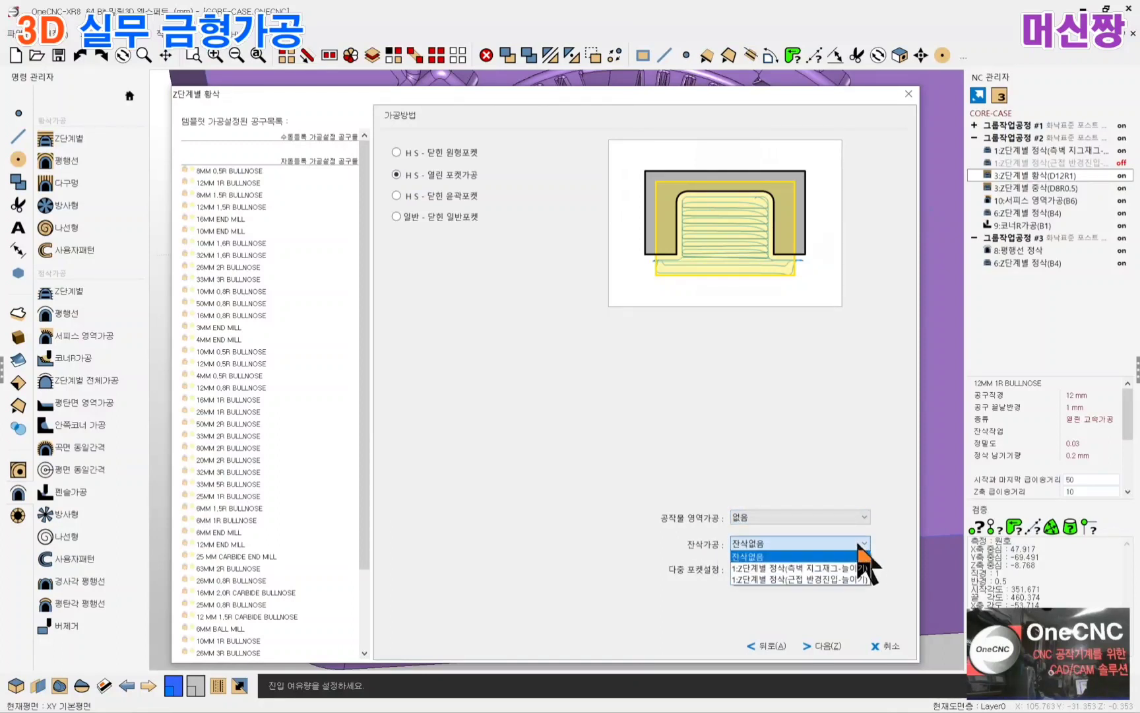
{"action": "left_click", "coordinate": [750, 545]}
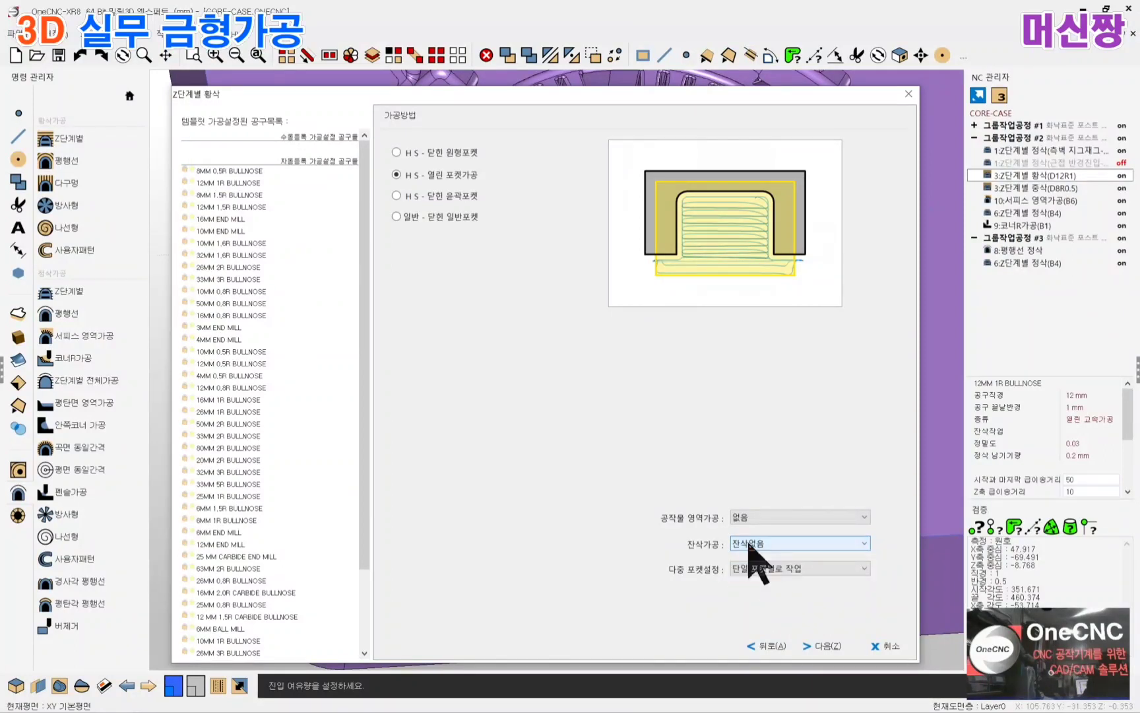
{"action": "left_click", "coordinate": [757, 572]}
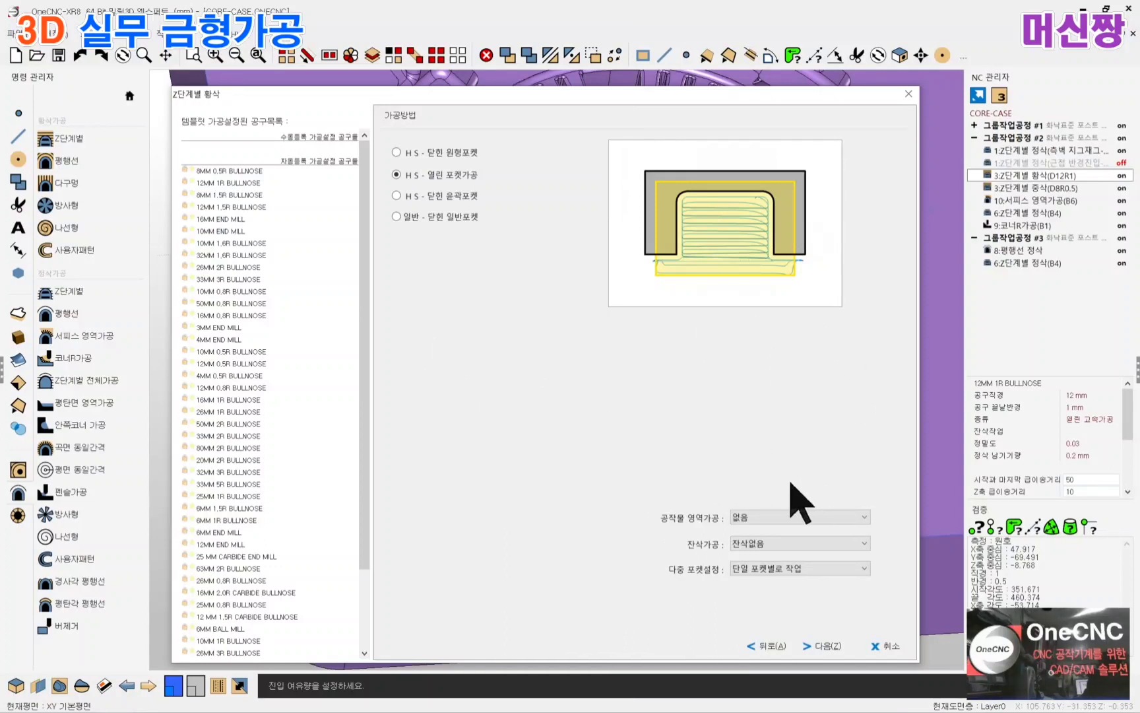
{"action": "left_click", "coordinate": [825, 648]}
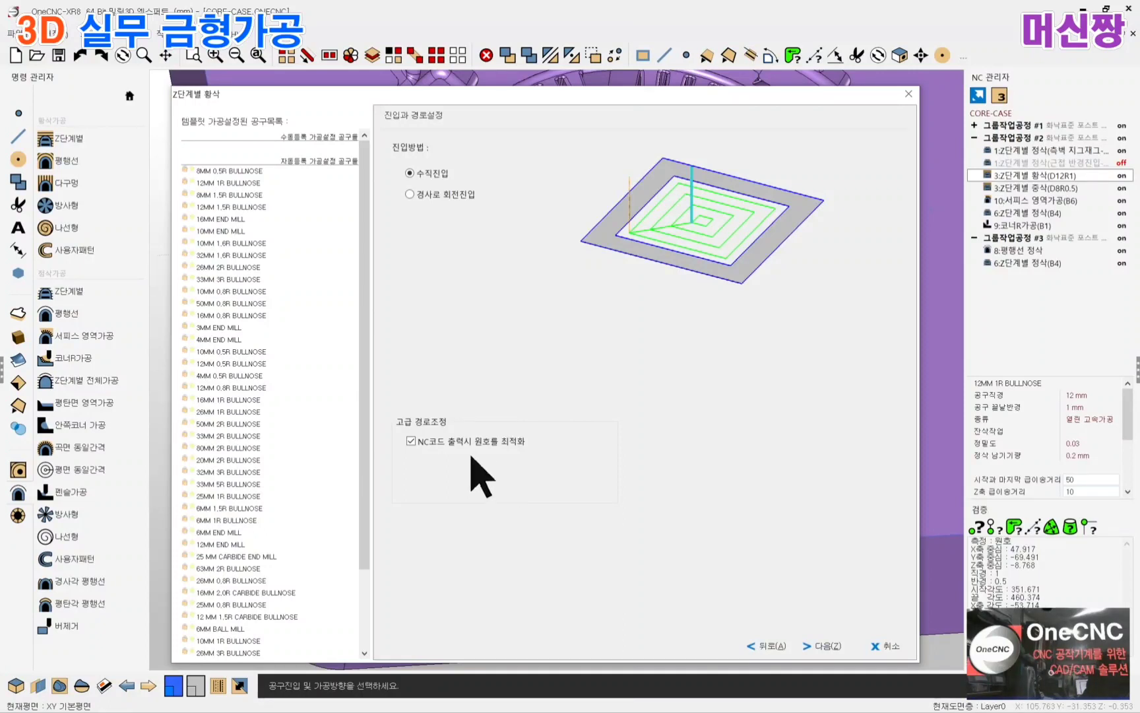
{"action": "left_click", "coordinate": [825, 646]}
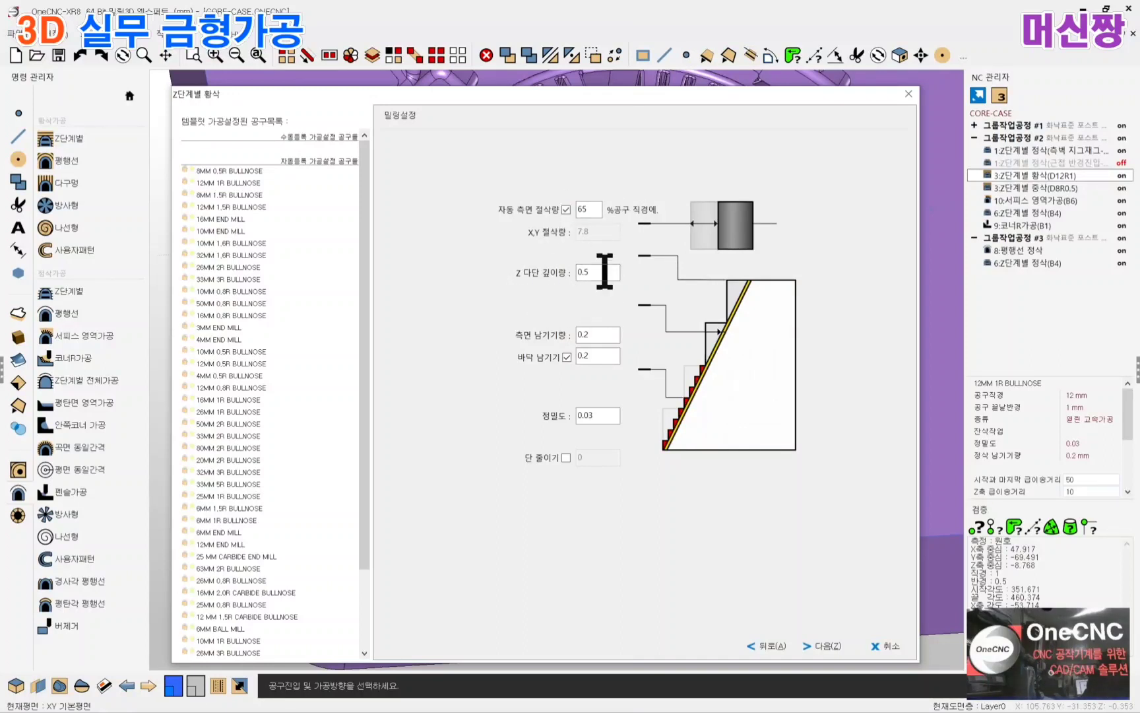
Review the milling settings, keeping Z step 0.5, side and floor allowance 0.2 and tolerance 0.03, and proceed to the toolpath boundary
{"action": "left_click_drag", "start_coordinate": [606, 272], "coordinate": [532, 273]}
{"action": "left_click", "coordinate": [602, 277]}
{"action": "left_click_drag", "start_coordinate": [605, 277], "coordinate": [549, 280]}
{"action": "left_click_drag", "start_coordinate": [607, 335], "coordinate": [501, 344]}
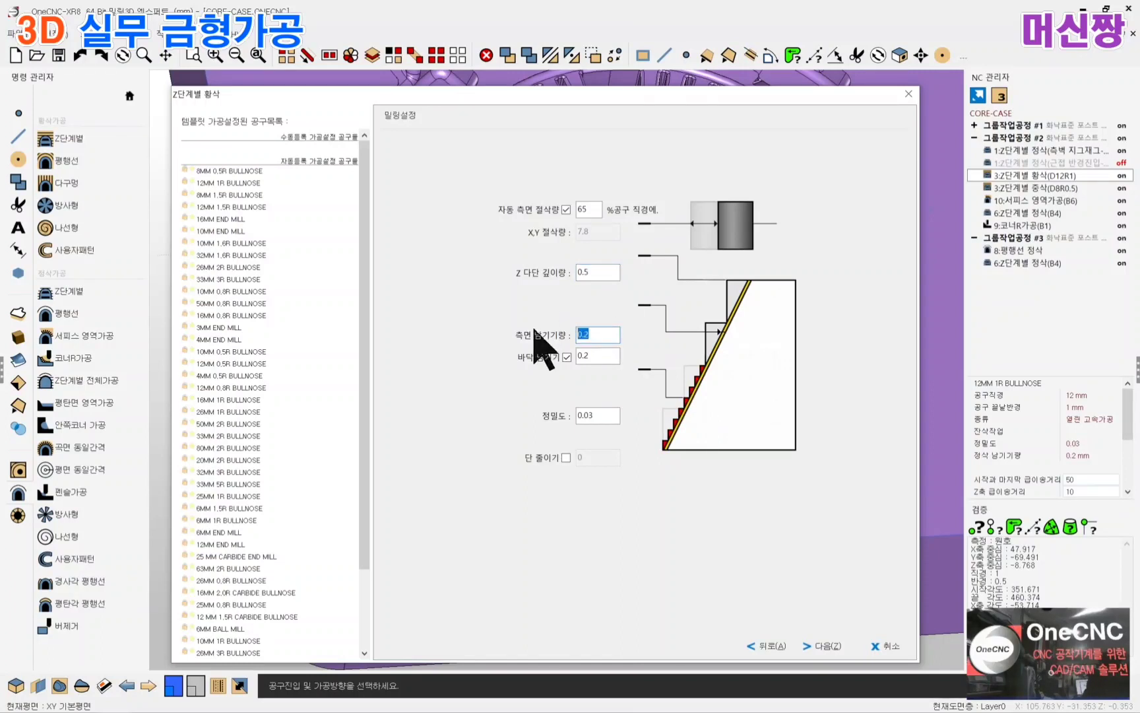
{"action": "left_click_drag", "start_coordinate": [603, 351], "coordinate": [542, 347]}
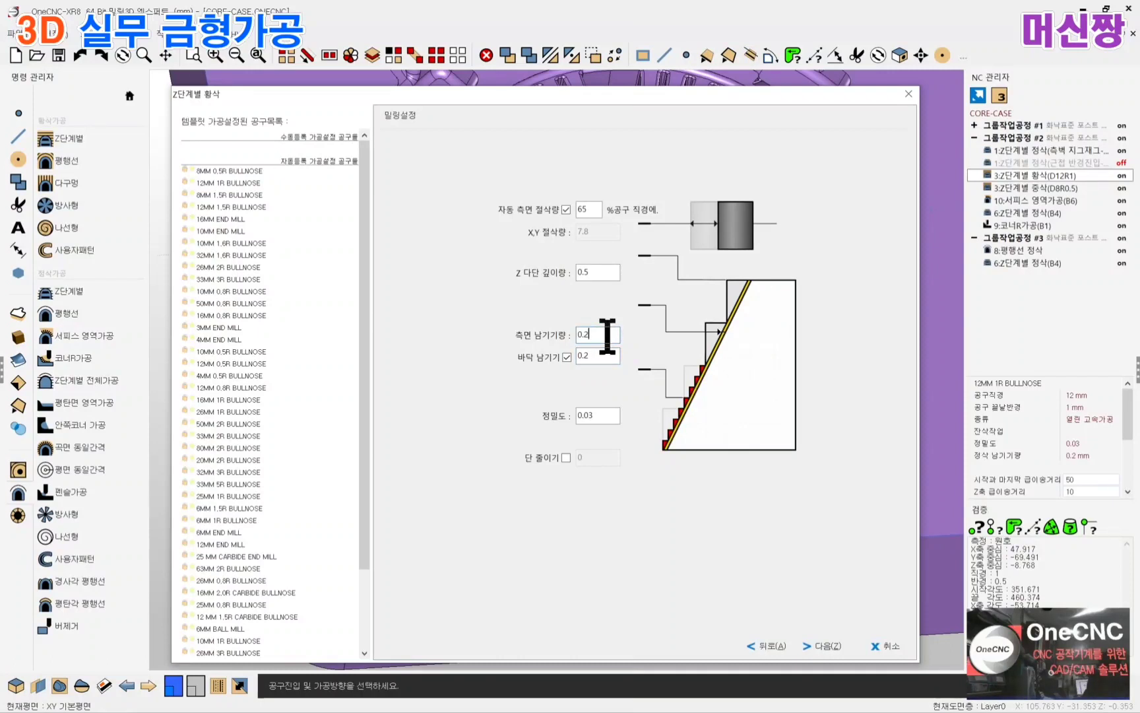
{"action": "double_click", "coordinate": [608, 335]}
{"action": "double_click", "coordinate": [602, 359]}
{"action": "left_click", "coordinate": [594, 357]}
{"action": "double_click", "coordinate": [602, 415]}
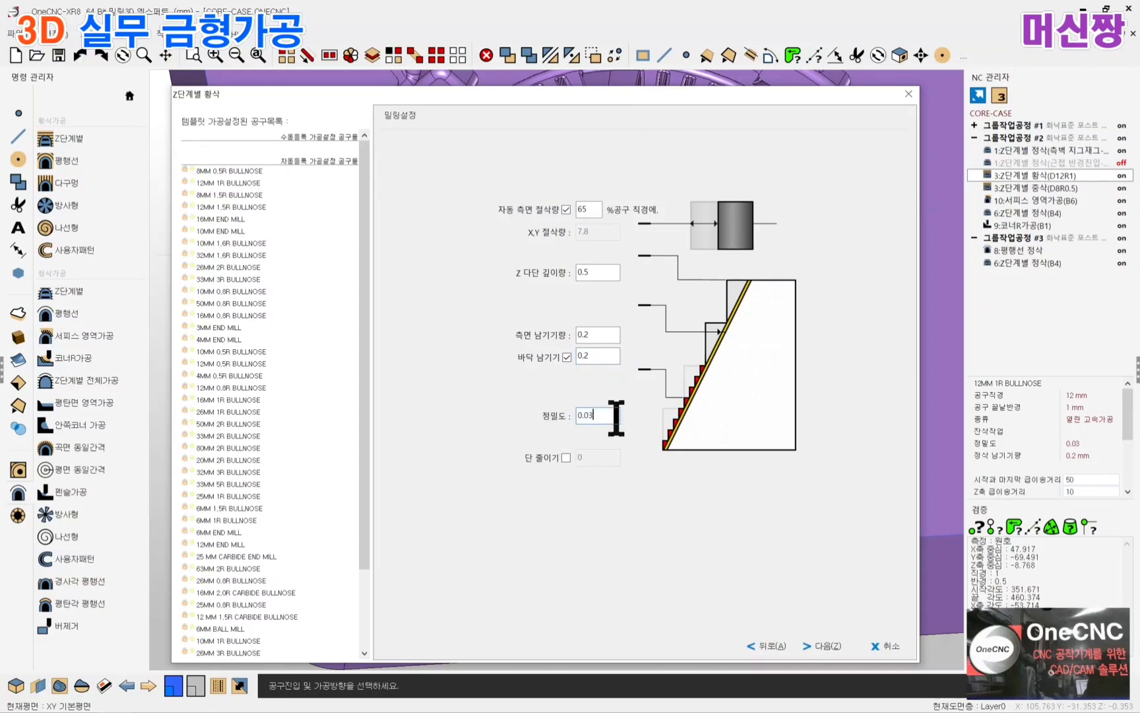
{"action": "left_click_drag", "start_coordinate": [606, 420], "coordinate": [517, 420]}
{"action": "left_click", "coordinate": [820, 646]}
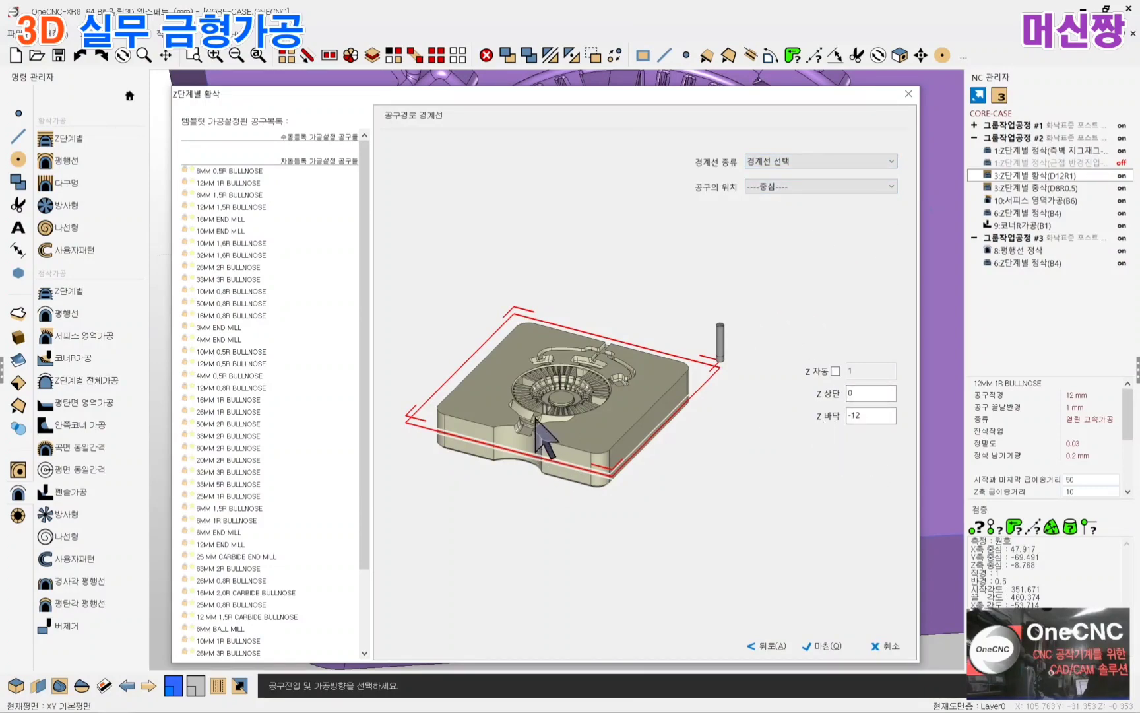
Finish the boundary settings with Z top 0 and Z bottom -12, and leave the outline selection without picking a new boundary
{"action": "left_click", "coordinate": [861, 393]}
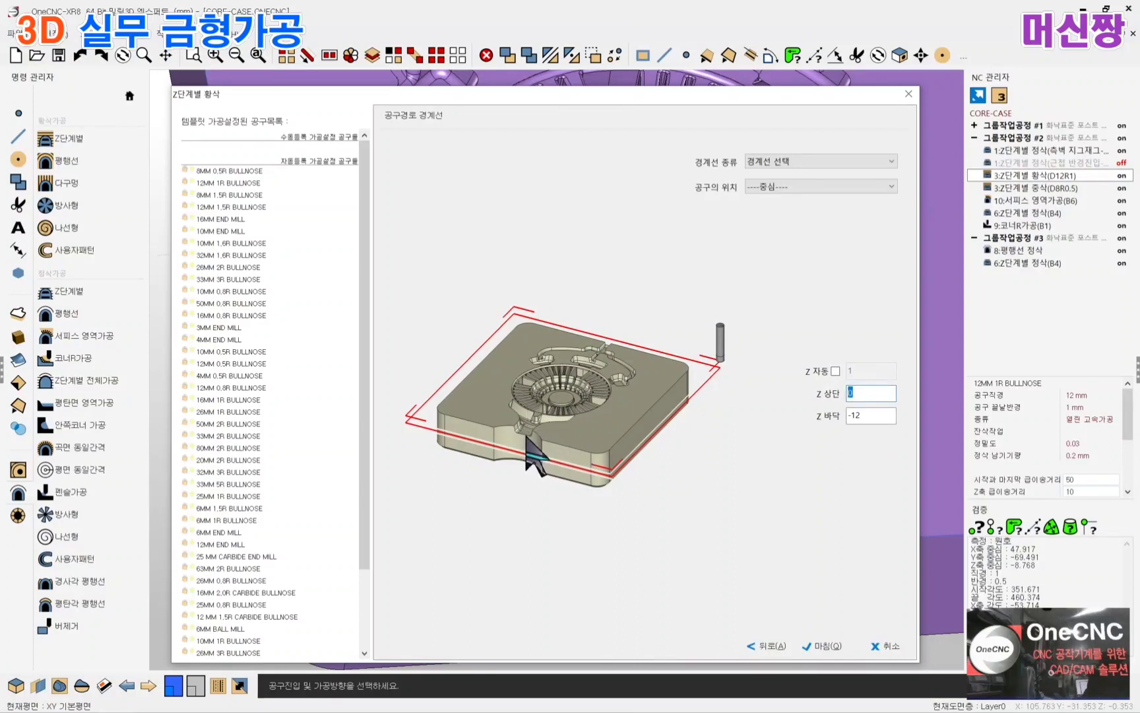
{"action": "left_click", "coordinate": [865, 415]}
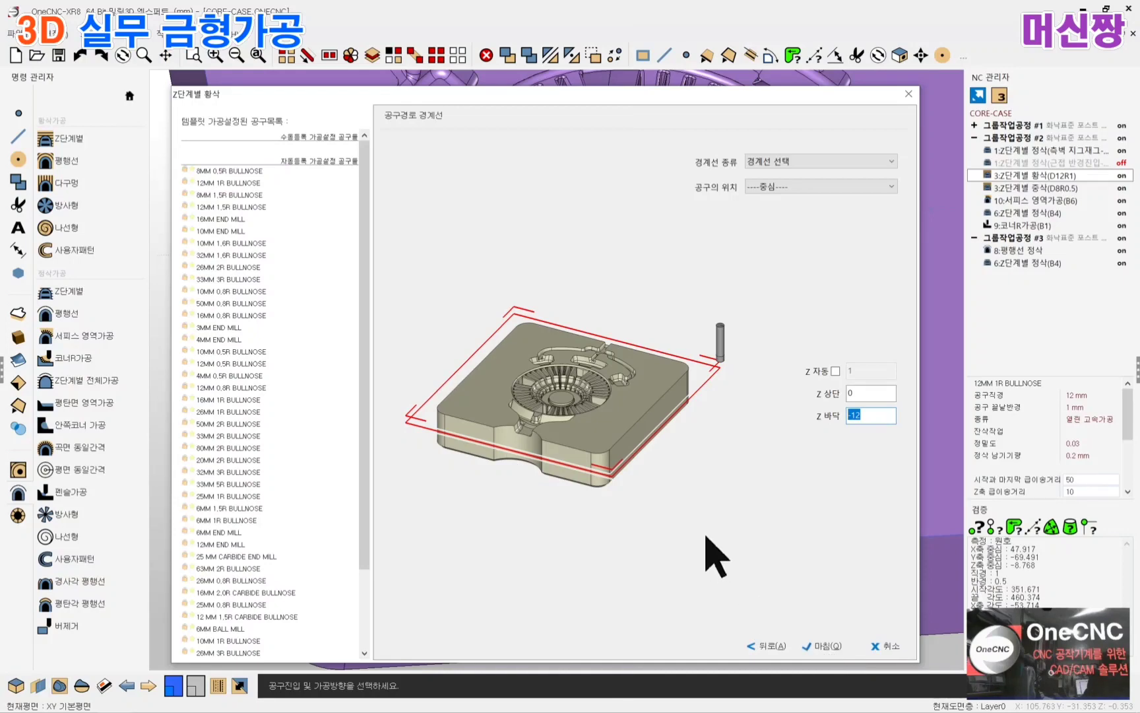
{"action": "left_click", "coordinate": [827, 647]}
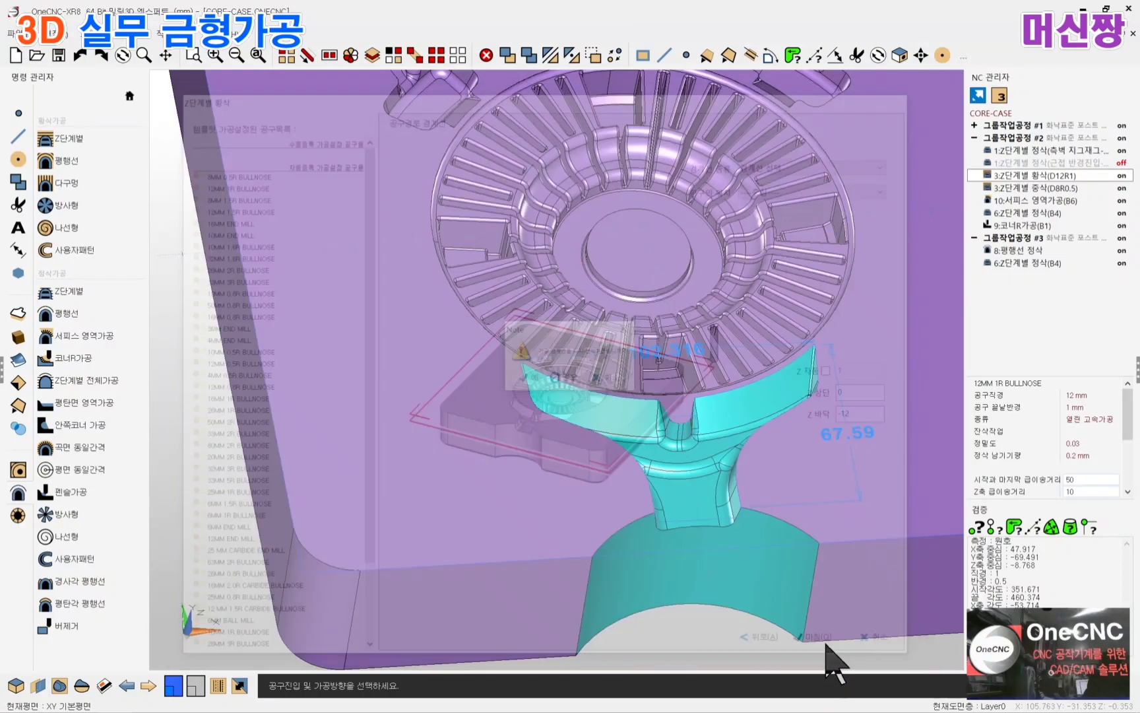
{"action": "left_click", "coordinate": [533, 379]}
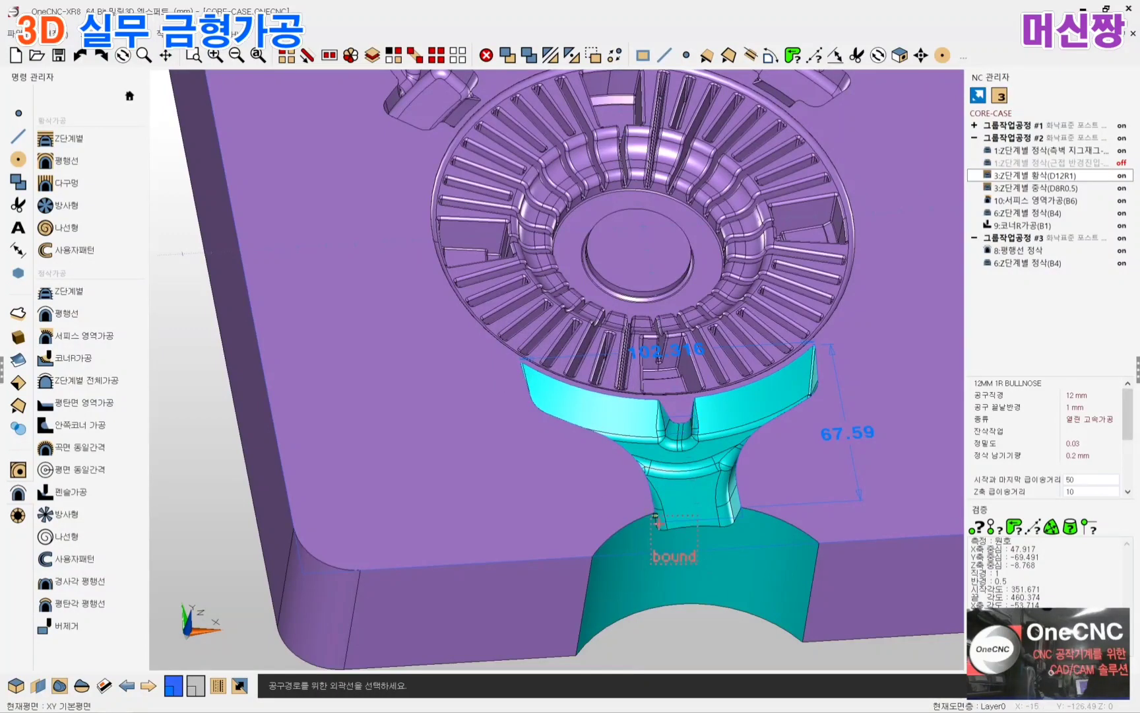
{"action": "scroll", "coordinate": [660, 521], "scroll_direction": "up", "scroll_amount": 4}
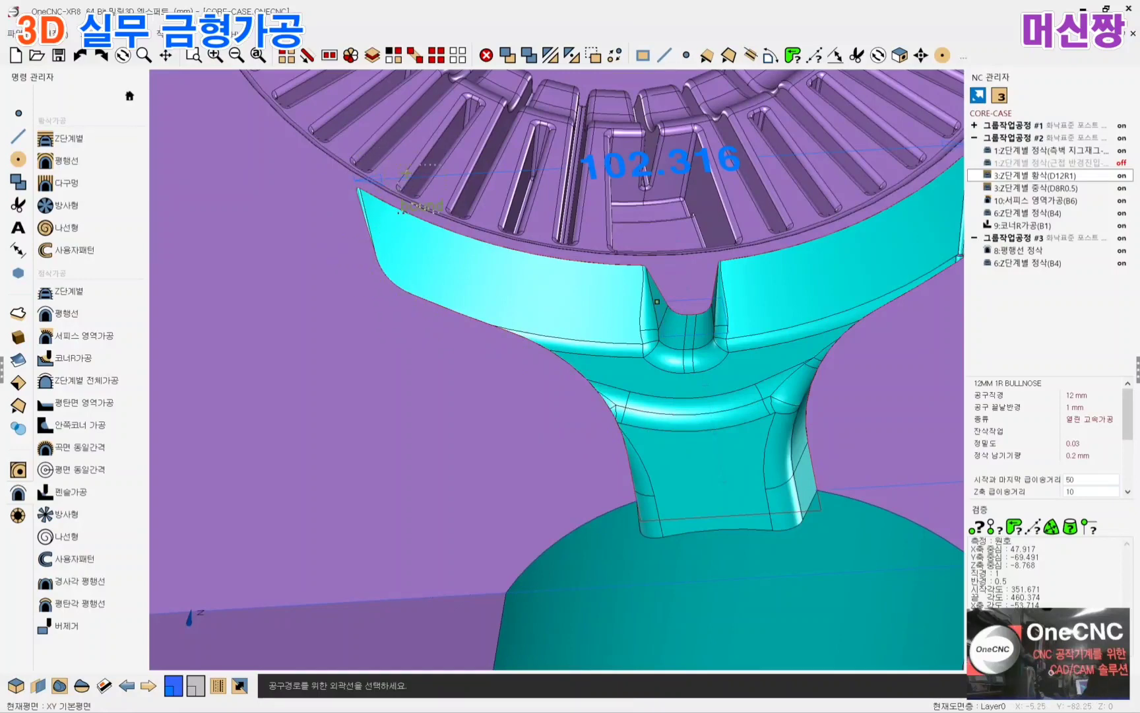
{"action": "scroll", "coordinate": [518, 351], "scroll_direction": "down", "scroll_amount": 2}
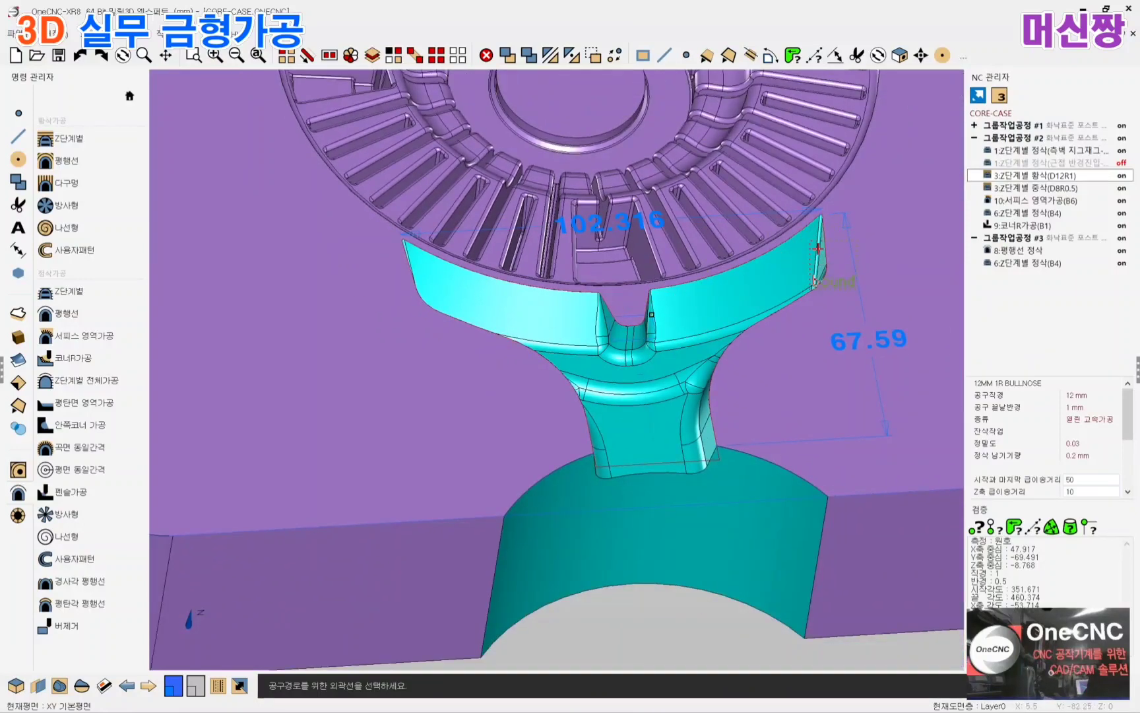
{"action": "right_click", "coordinate": [507, 376]}
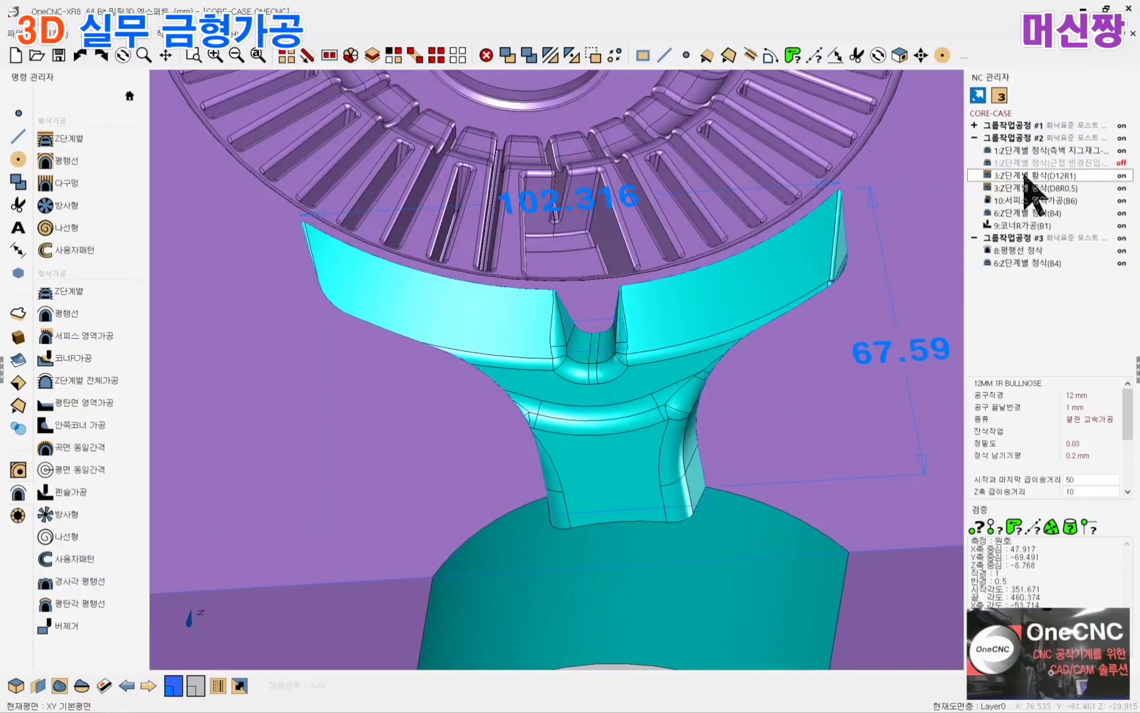
Preview the Z-level roughing (D12R1) toolpath on the pocket, followed by the Z-level semi-finishing (D8R0.5) toolpath
{"action": "left_click", "coordinate": [1025, 176]}
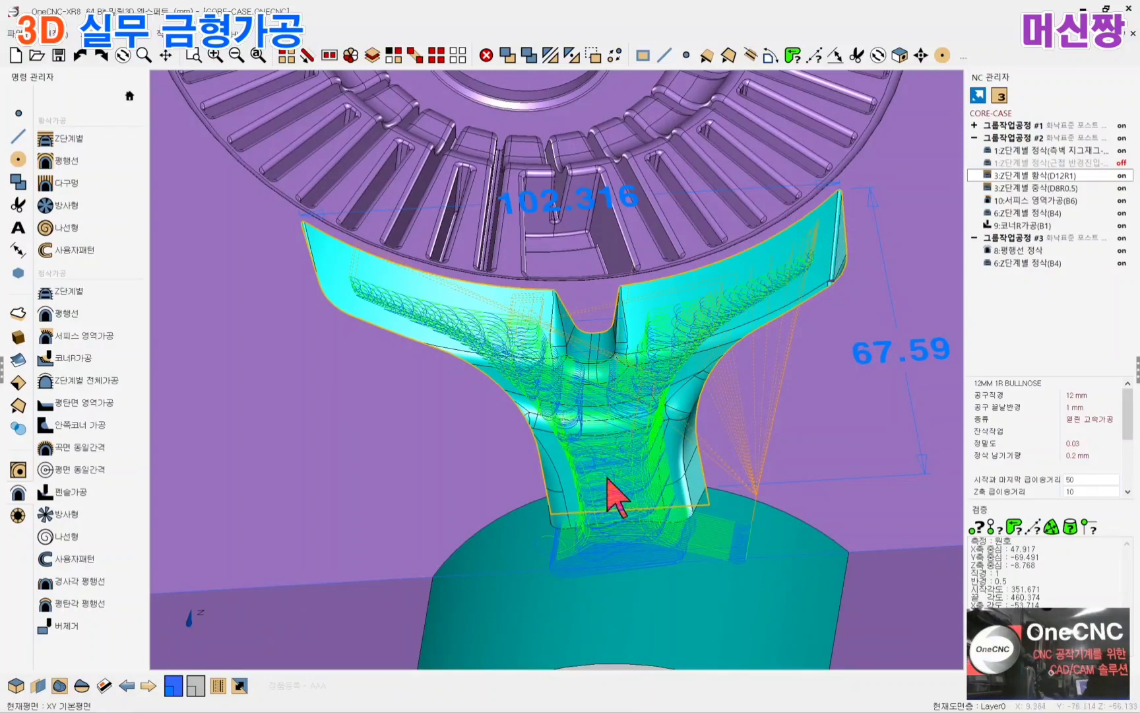
{"action": "scroll", "coordinate": [660, 476], "scroll_direction": "down", "scroll_amount": 3}
{"action": "scroll", "coordinate": [680, 409], "scroll_direction": "up", "scroll_amount": 3}
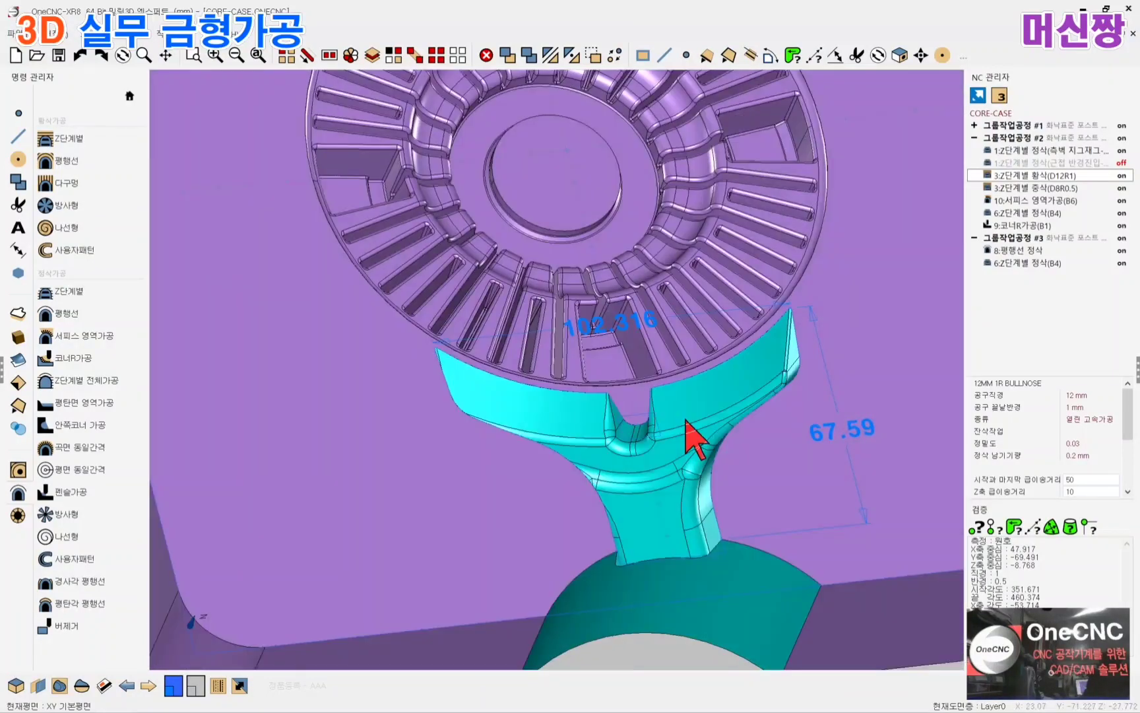
{"action": "scroll", "coordinate": [686, 426], "scroll_direction": "down", "scroll_amount": 3}
{"action": "scroll", "coordinate": [683, 416], "scroll_direction": "up", "scroll_amount": 2}
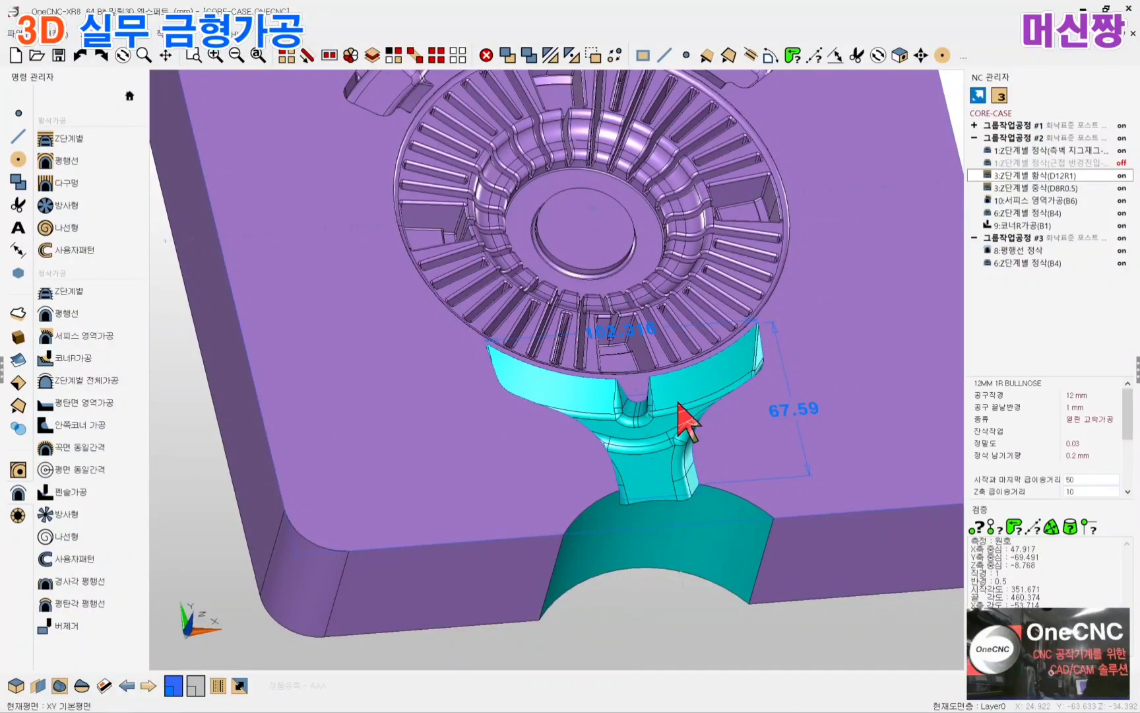
{"action": "left_click", "coordinate": [1043, 189]}
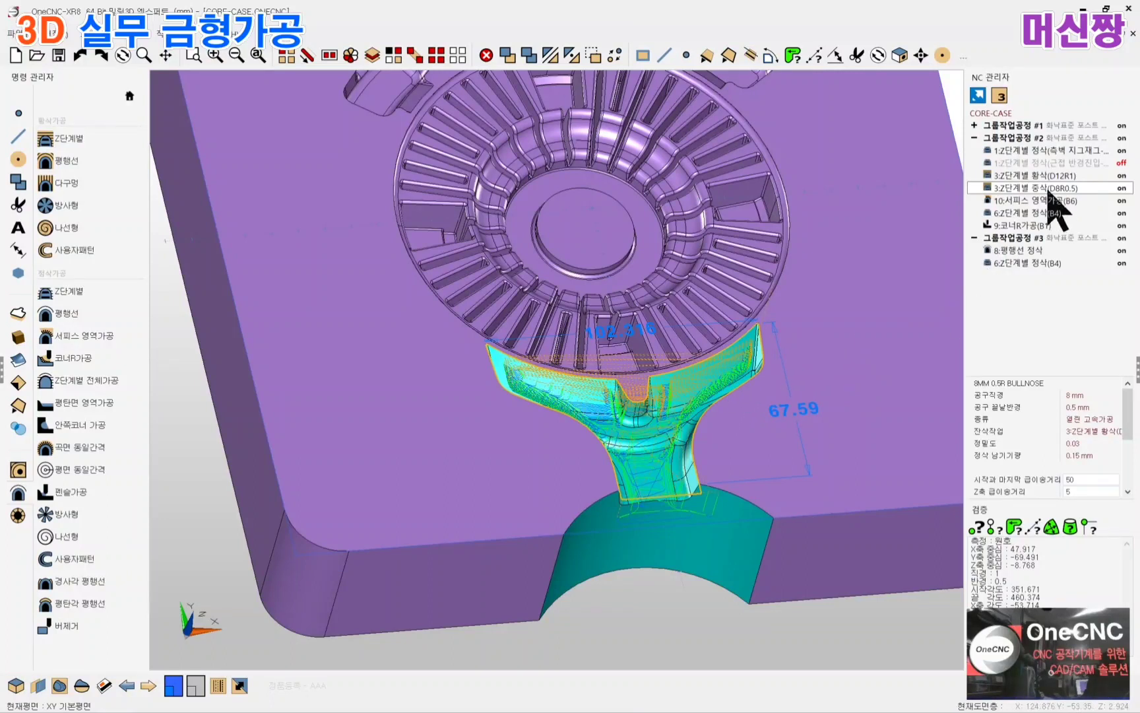
Open the Z-level semi-finishing (D8R0.5) operation for editing, keeping spindle speed 2500, cutting feed 600 and Z feed 300
{"action": "double_click", "coordinate": [1023, 191]}
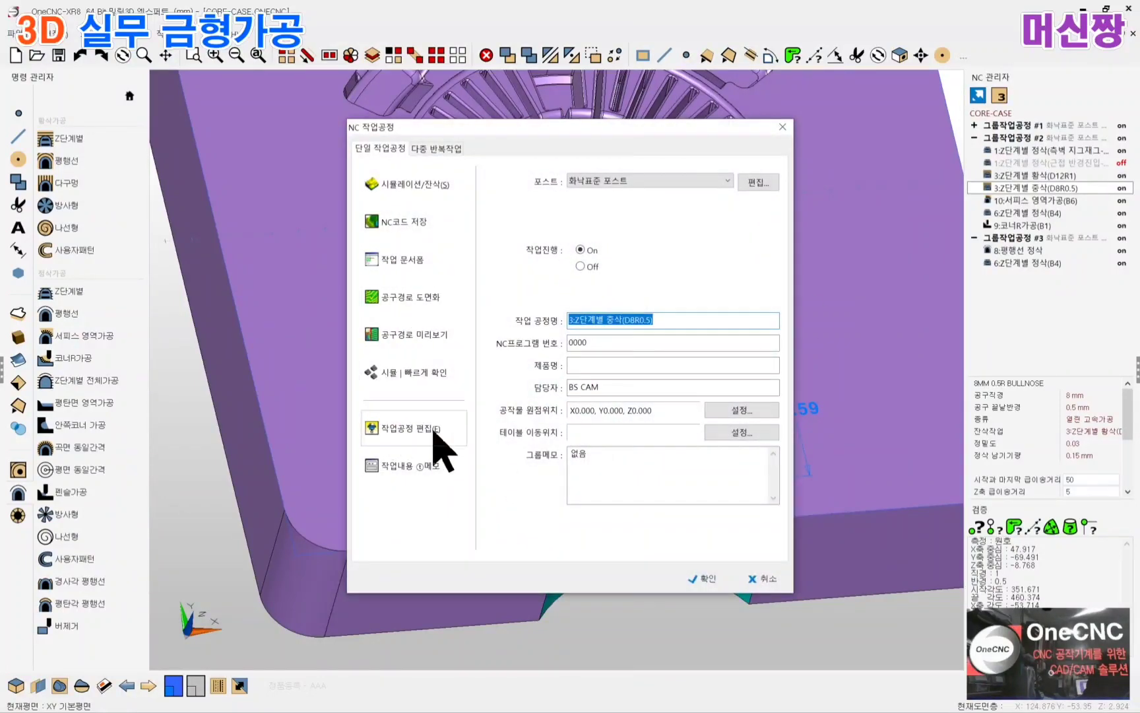
{"action": "left_click", "coordinate": [408, 430]}
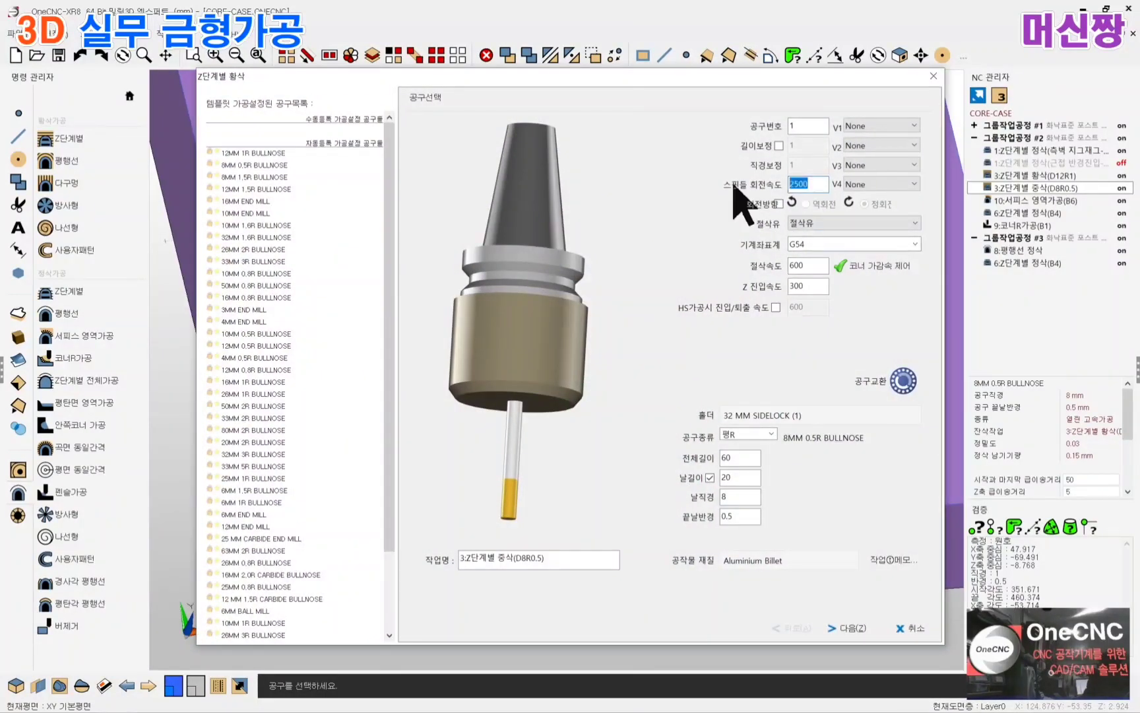
{"action": "double_click", "coordinate": [808, 265]}
{"action": "double_click", "coordinate": [810, 287]}
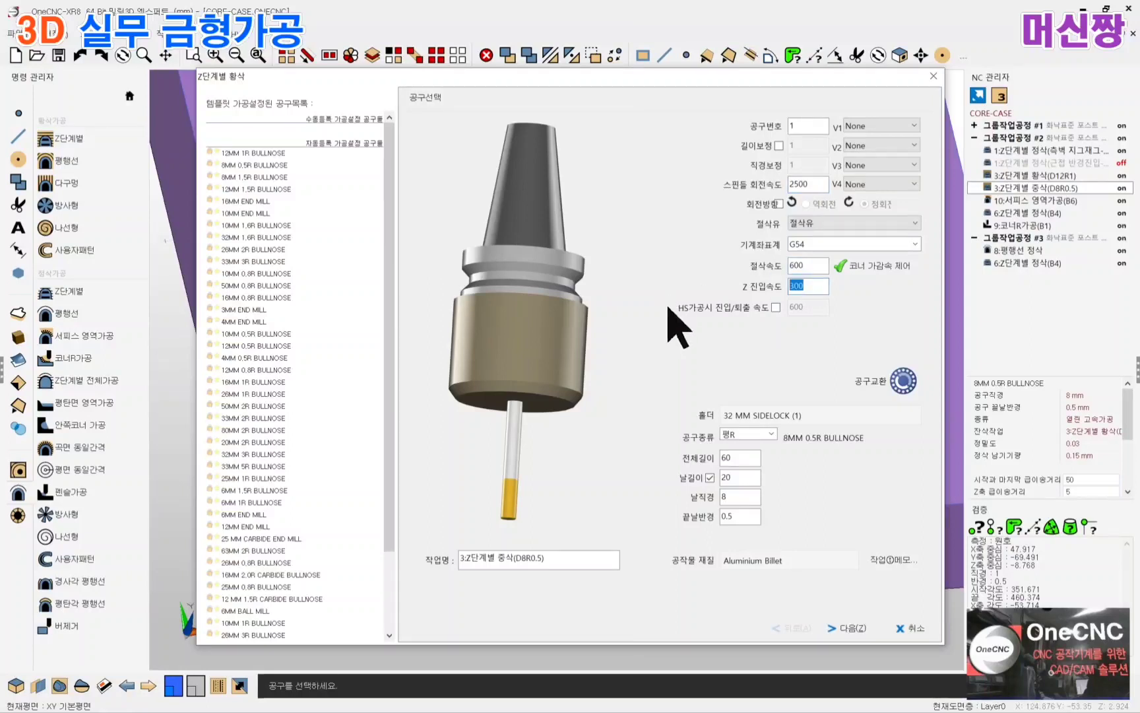
Set the 8 mm bullnose tool's overall length to 25 and flute length to 10, keep tip radius 0.5, and proceed
{"action": "double_click", "coordinate": [746, 457]}
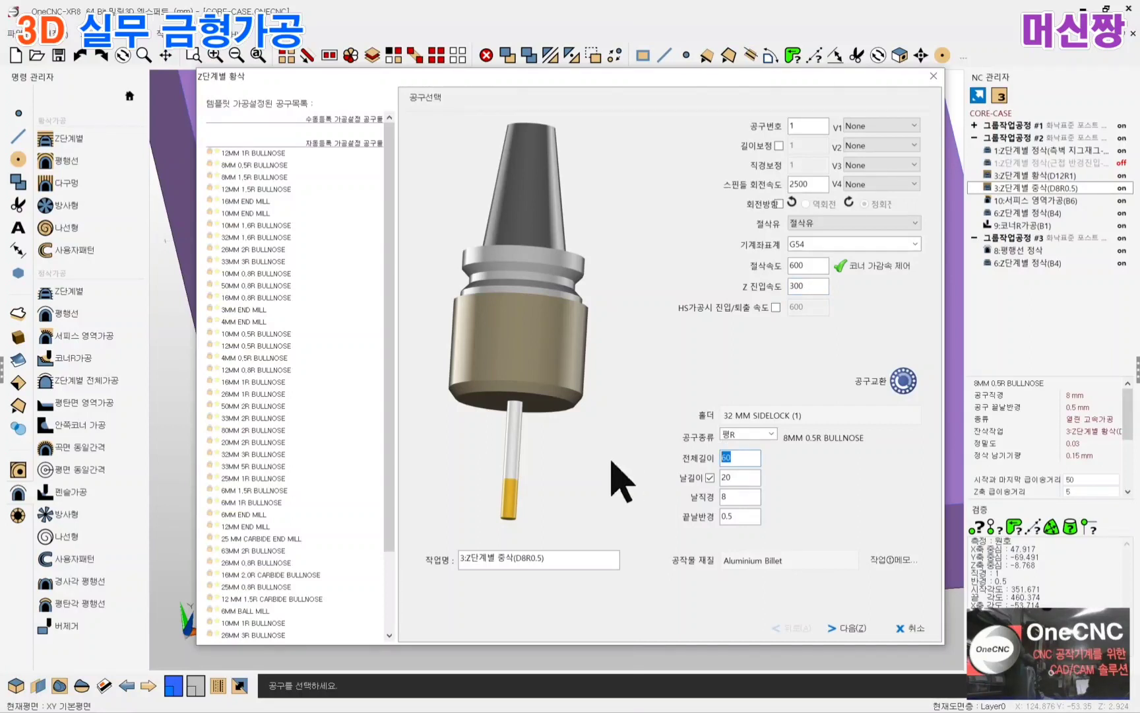
{"action": "type", "text": "25"}
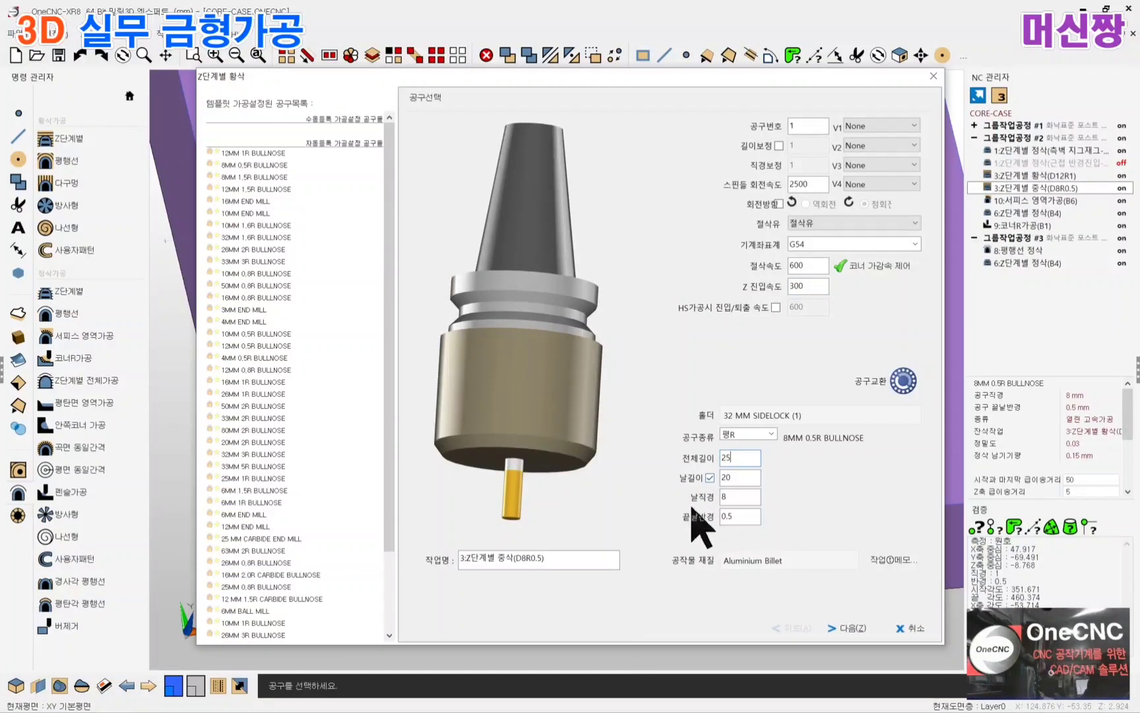
{"action": "double_click", "coordinate": [743, 477]}
{"action": "type", "text": "10"}
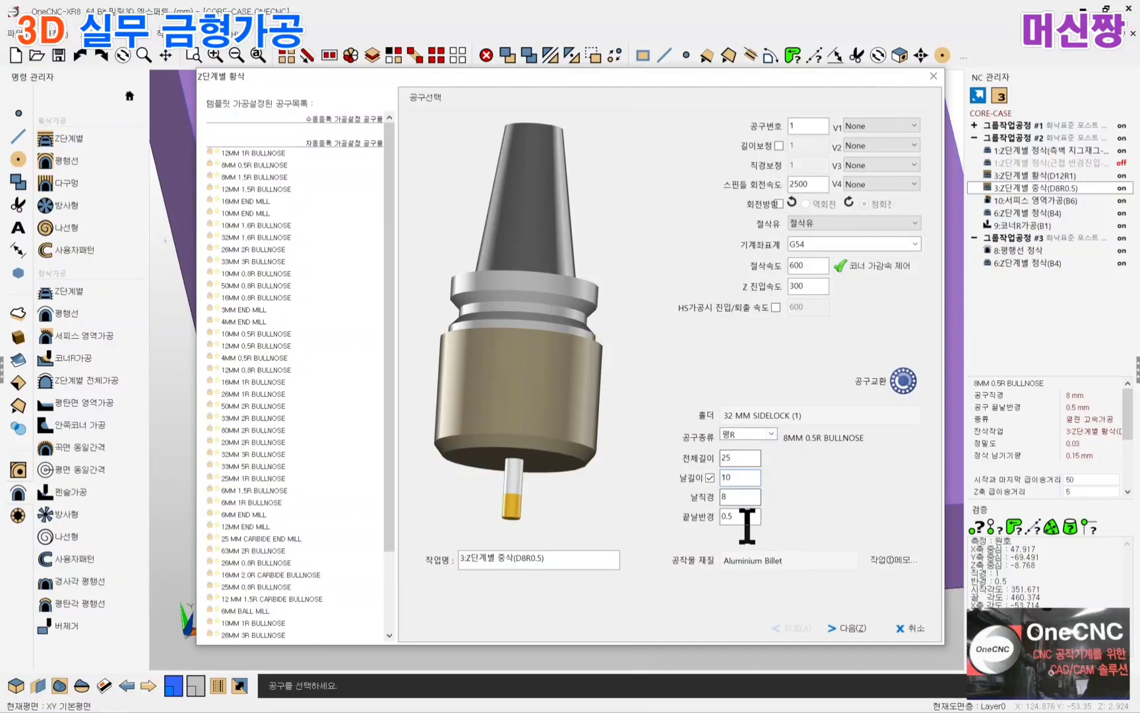
{"action": "double_click", "coordinate": [722, 514]}
{"action": "left_click", "coordinate": [844, 629]}
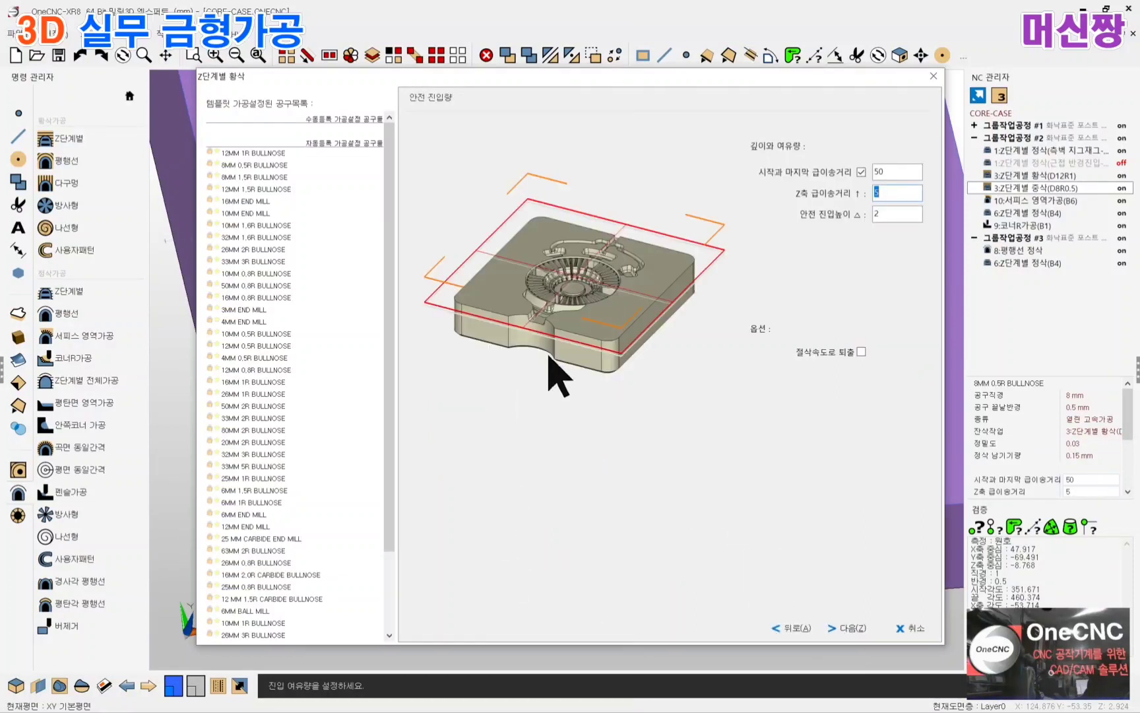
Set the safe approach height to 1, keeping start/end rapid distance 50 and Z rapid distance 5, and proceed to the machining method settings
{"action": "left_click", "coordinate": [862, 172]}
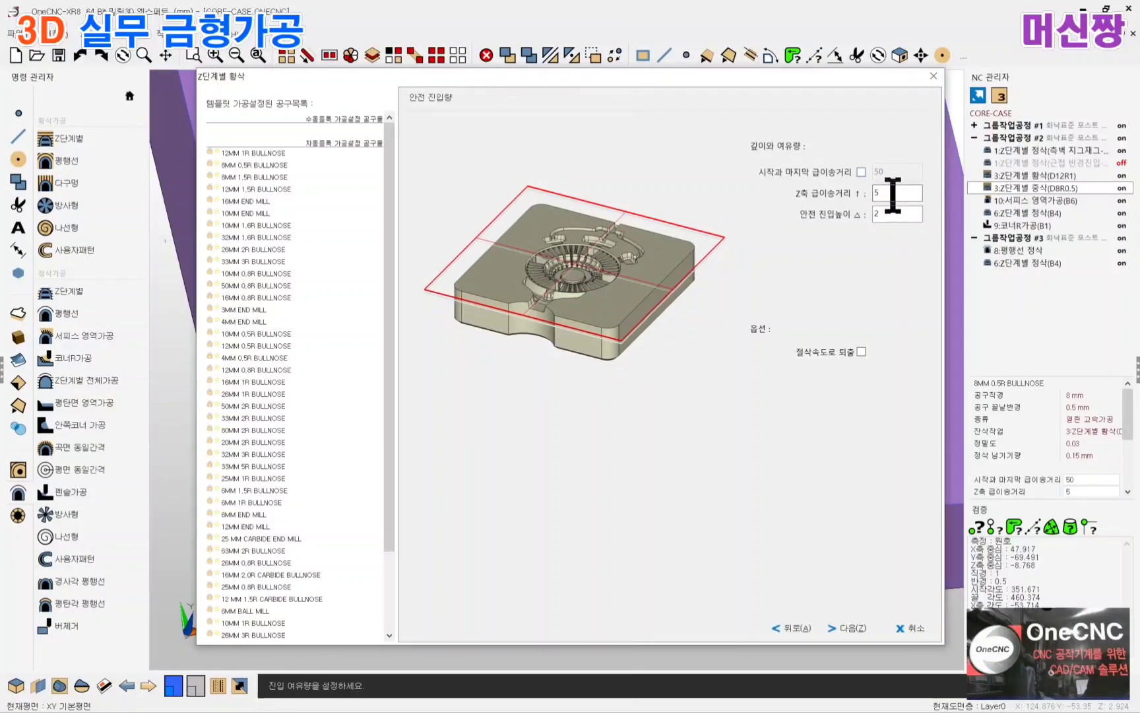
{"action": "left_click", "coordinate": [861, 173]}
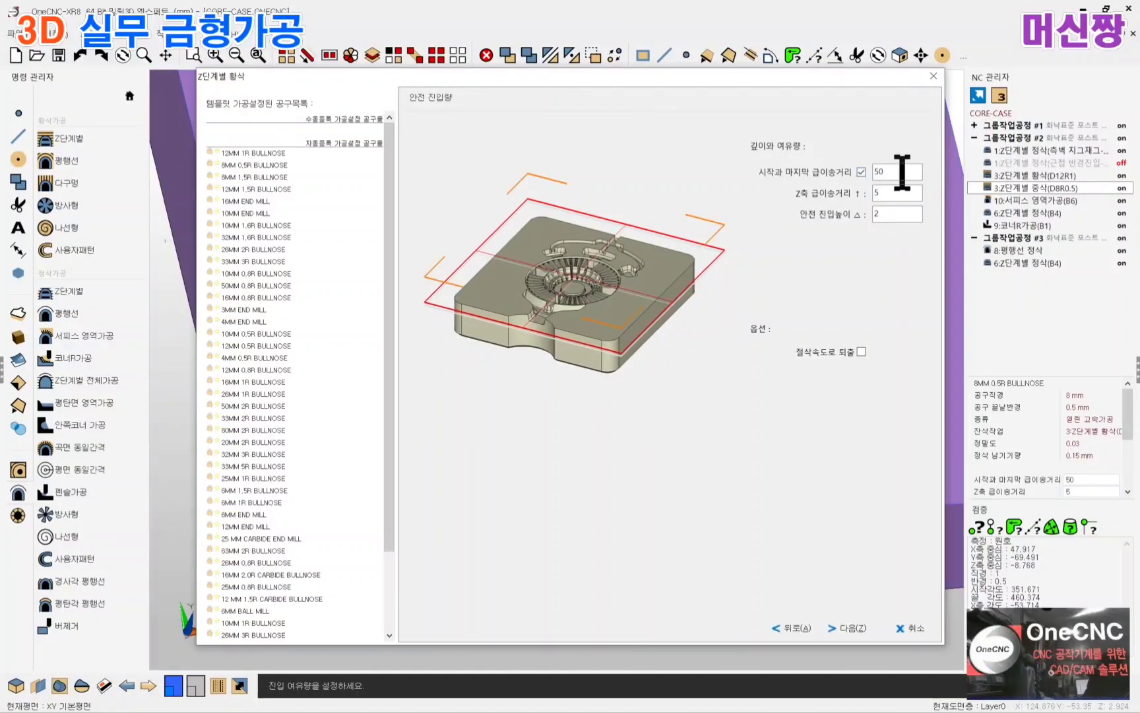
{"action": "double_click", "coordinate": [896, 193]}
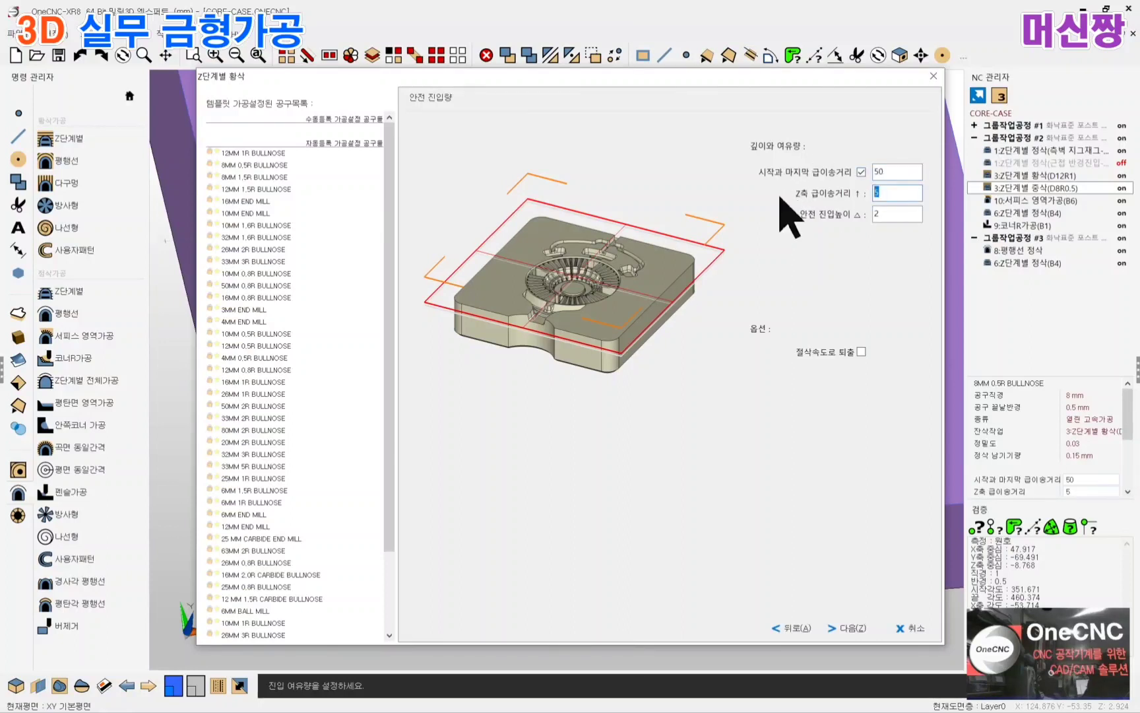
{"action": "key", "text": "Tab"}
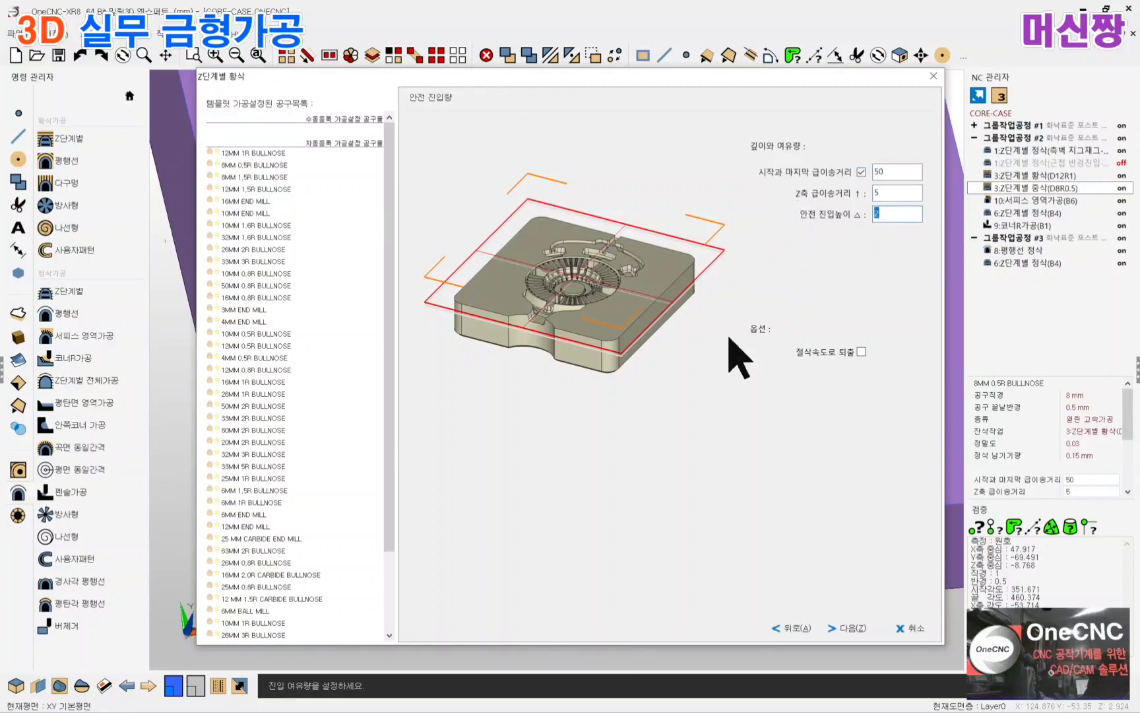
{"action": "type", "text": "1"}
{"action": "left_click", "coordinate": [848, 628]}
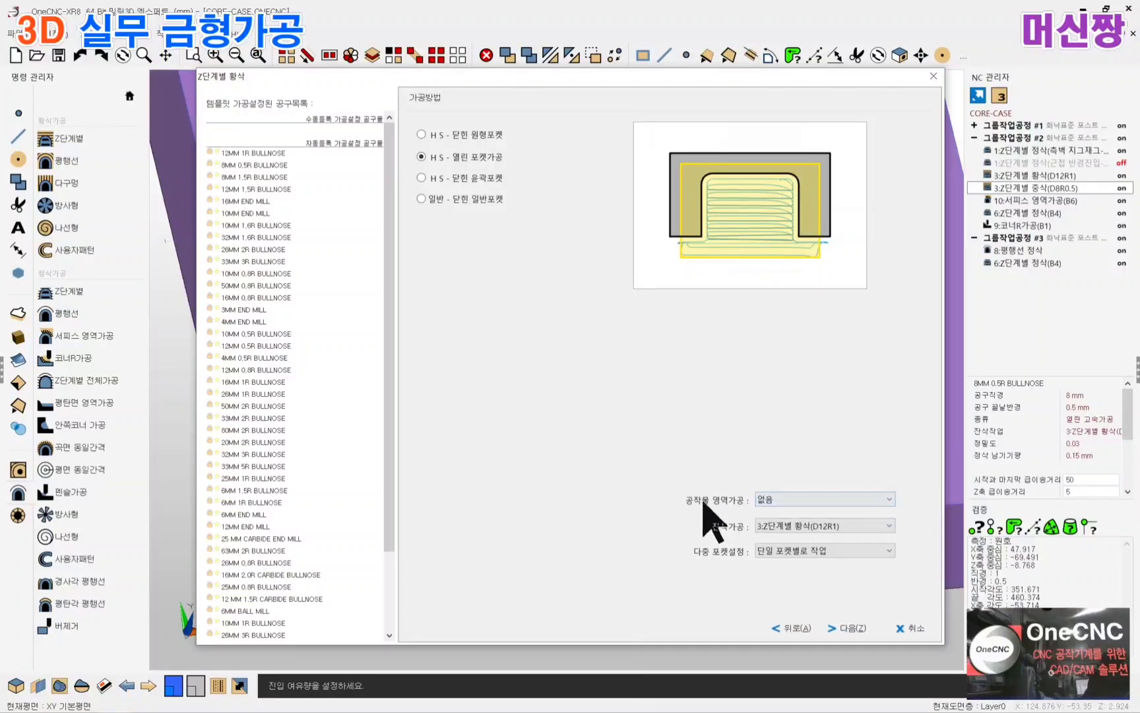
Keep rest machining based on the Z-level roughing (D12R1) operation, no stock area and vertical entry, and proceed to the milling settings
{"action": "left_click", "coordinate": [888, 500]}
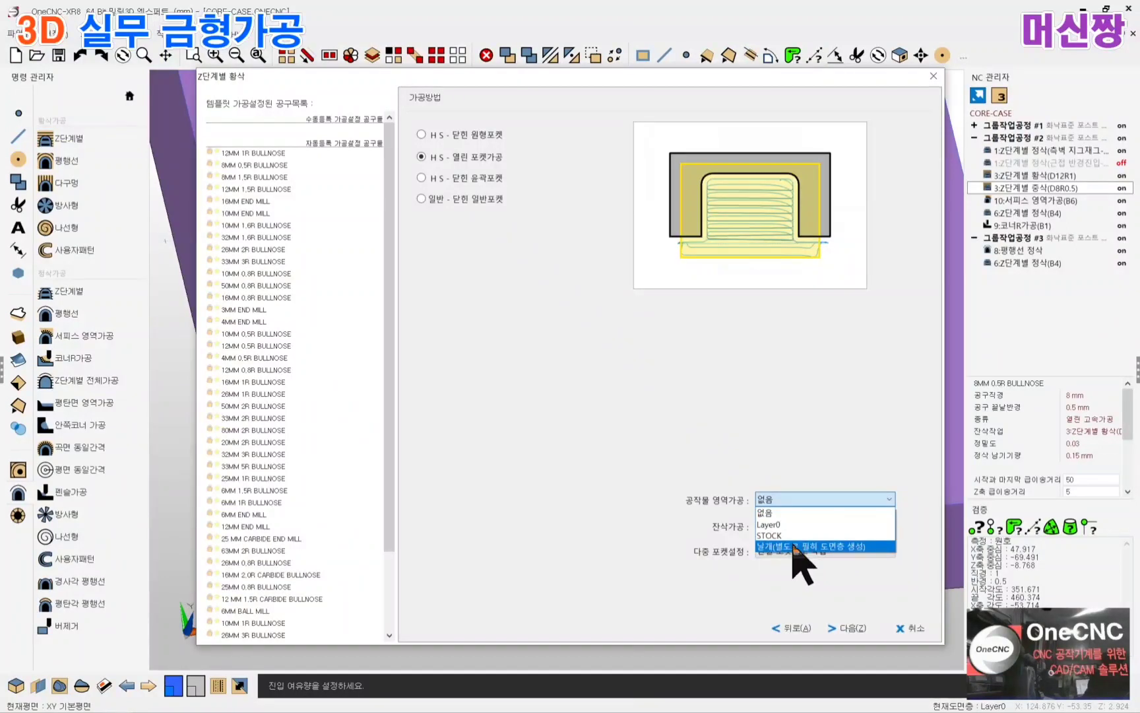
{"action": "left_click", "coordinate": [821, 450]}
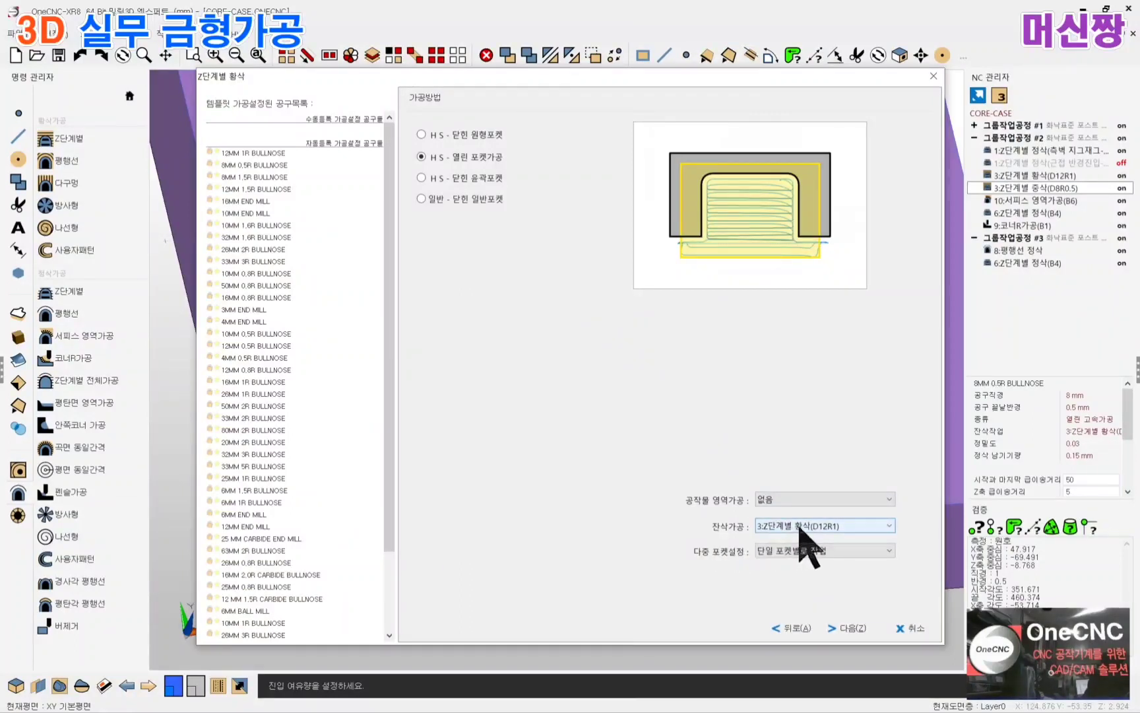
{"action": "left_click", "coordinate": [891, 526]}
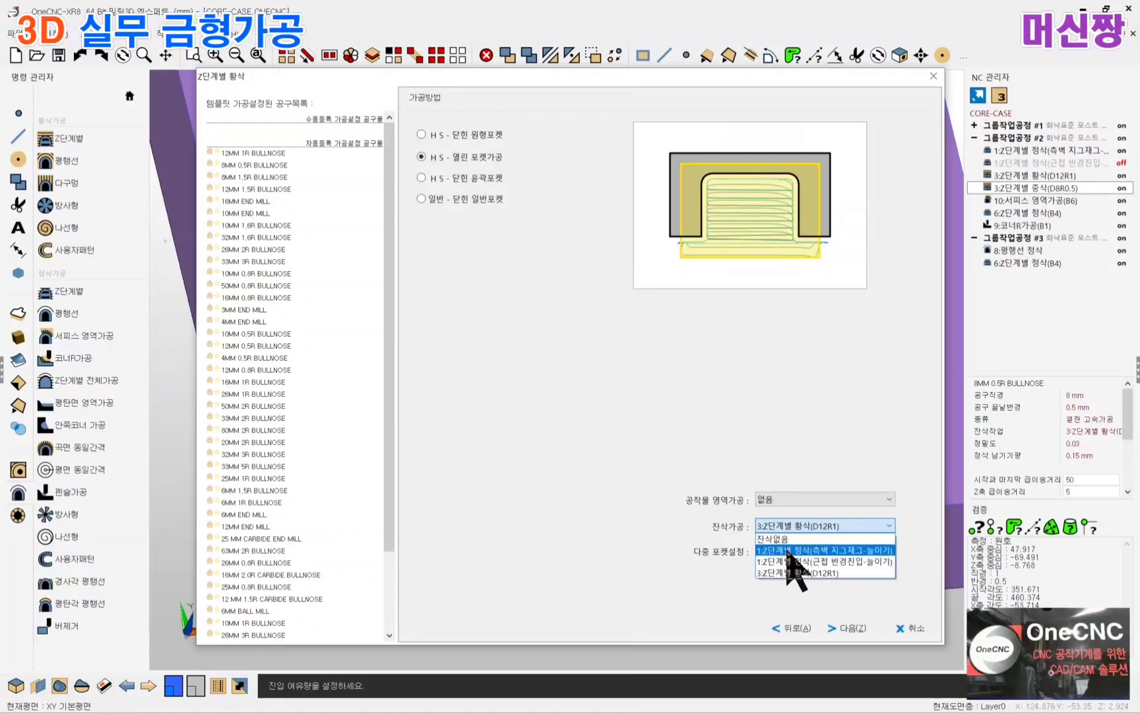
{"action": "left_click", "coordinate": [885, 522]}
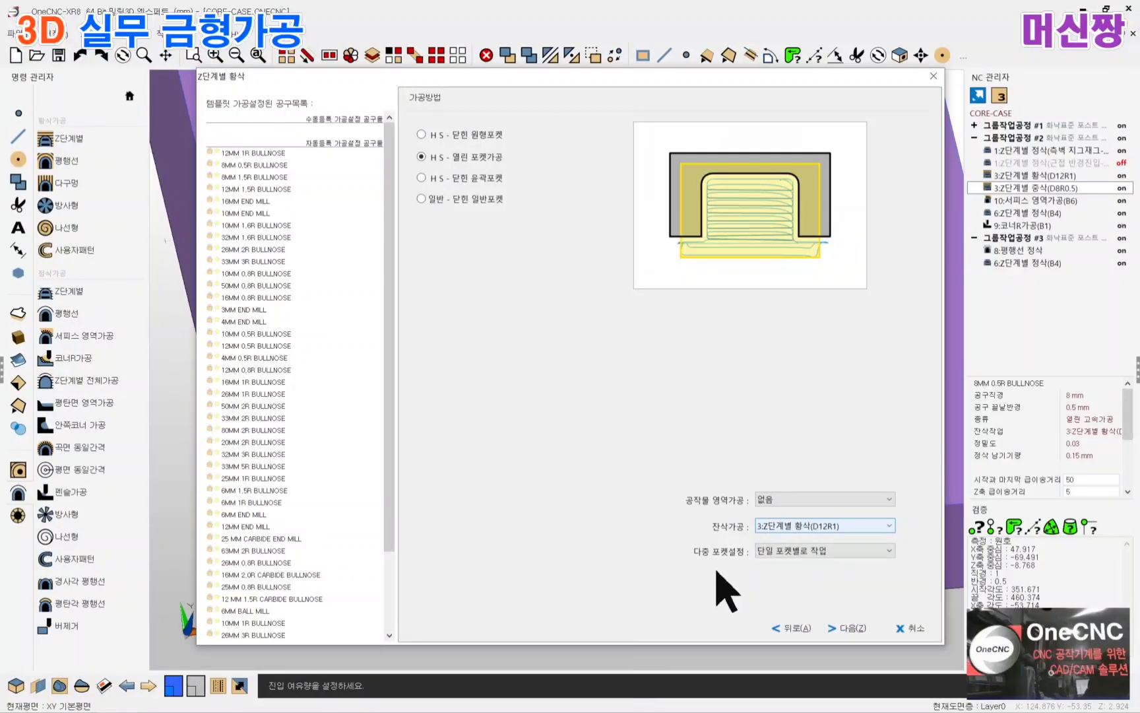
{"action": "left_click", "coordinate": [847, 629]}
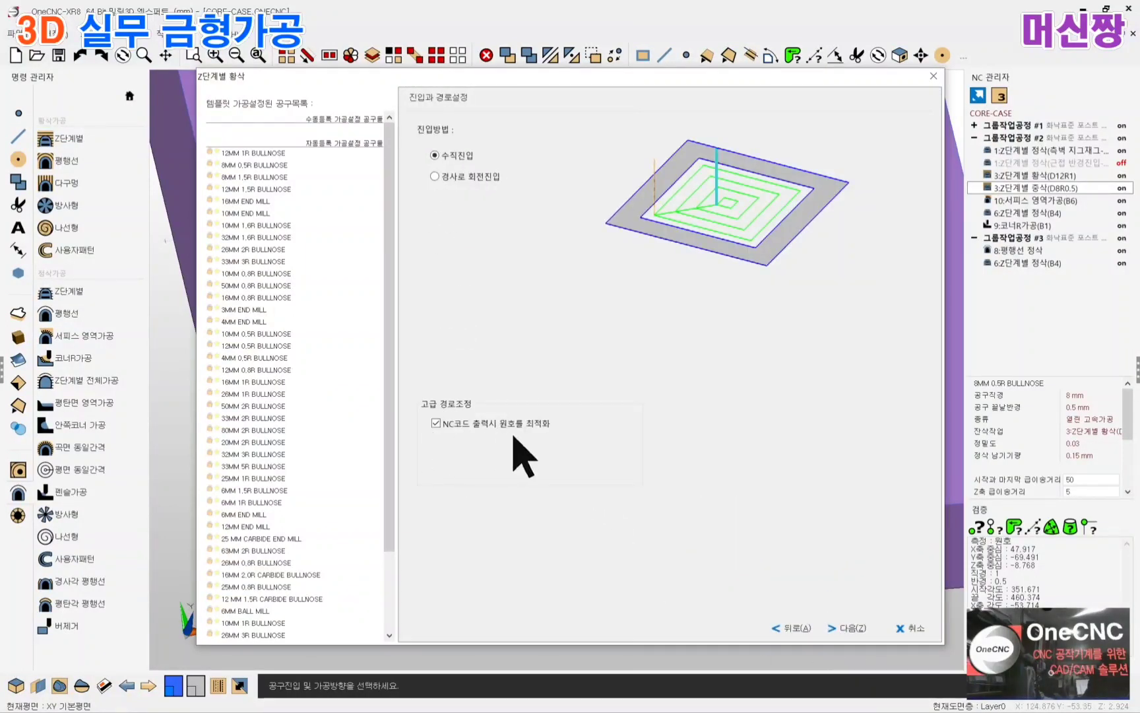
{"action": "left_click", "coordinate": [852, 627]}
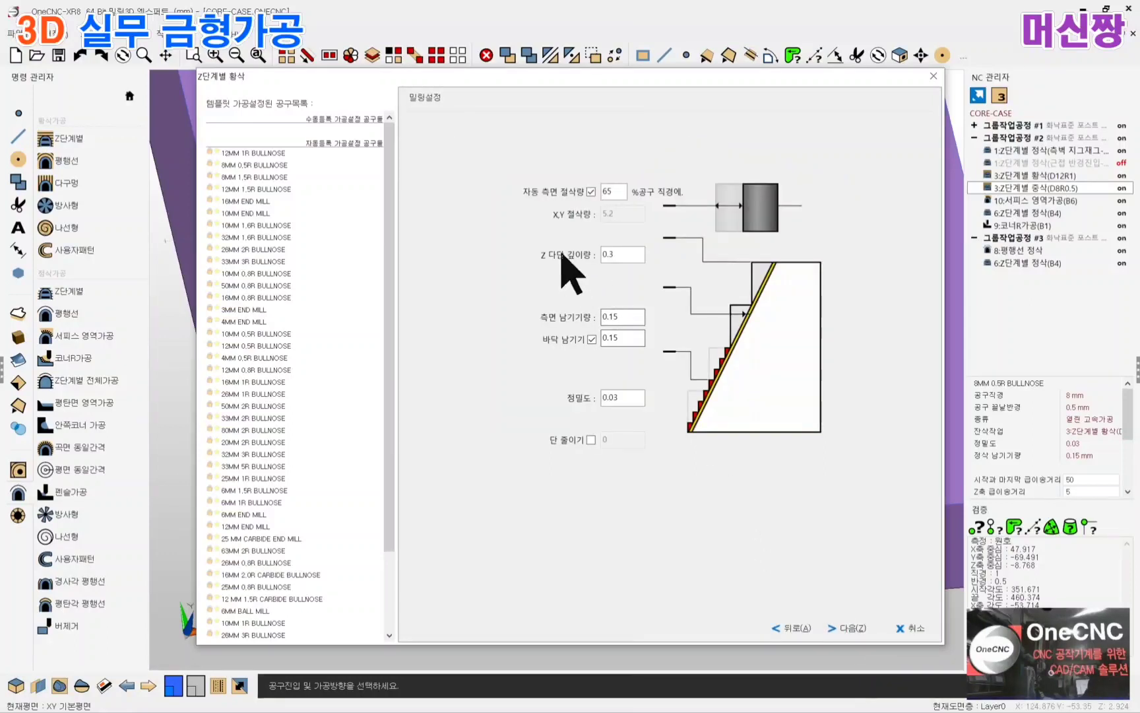
Set the side allowance to 0.1, keeping 65% stepover, Z step 0.3 and tolerance 0.03, and proceed to the boundary settings
{"action": "double_click", "coordinate": [613, 191]}
{"action": "left_click", "coordinate": [621, 194]}
{"action": "double_click", "coordinate": [624, 317]}
{"action": "left_click", "coordinate": [626, 317]}
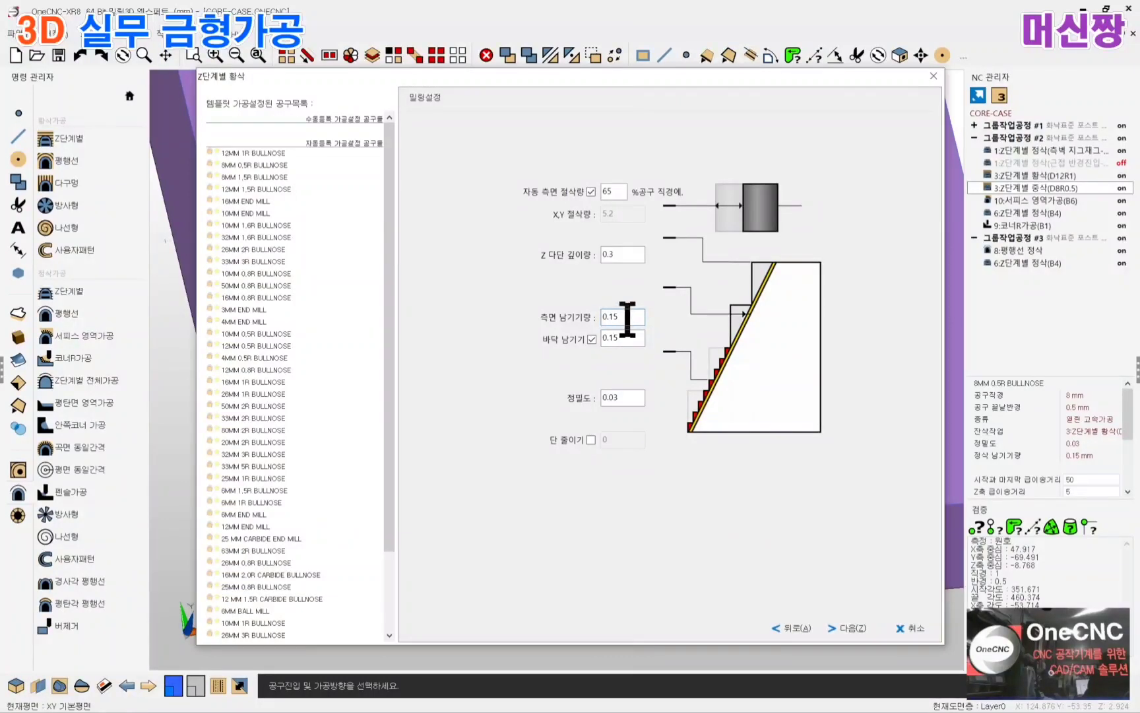
{"action": "key", "text": "Tab"}
{"action": "double_click", "coordinate": [628, 315]}
{"action": "left_click", "coordinate": [642, 318]}
{"action": "double_click", "coordinate": [623, 397]}
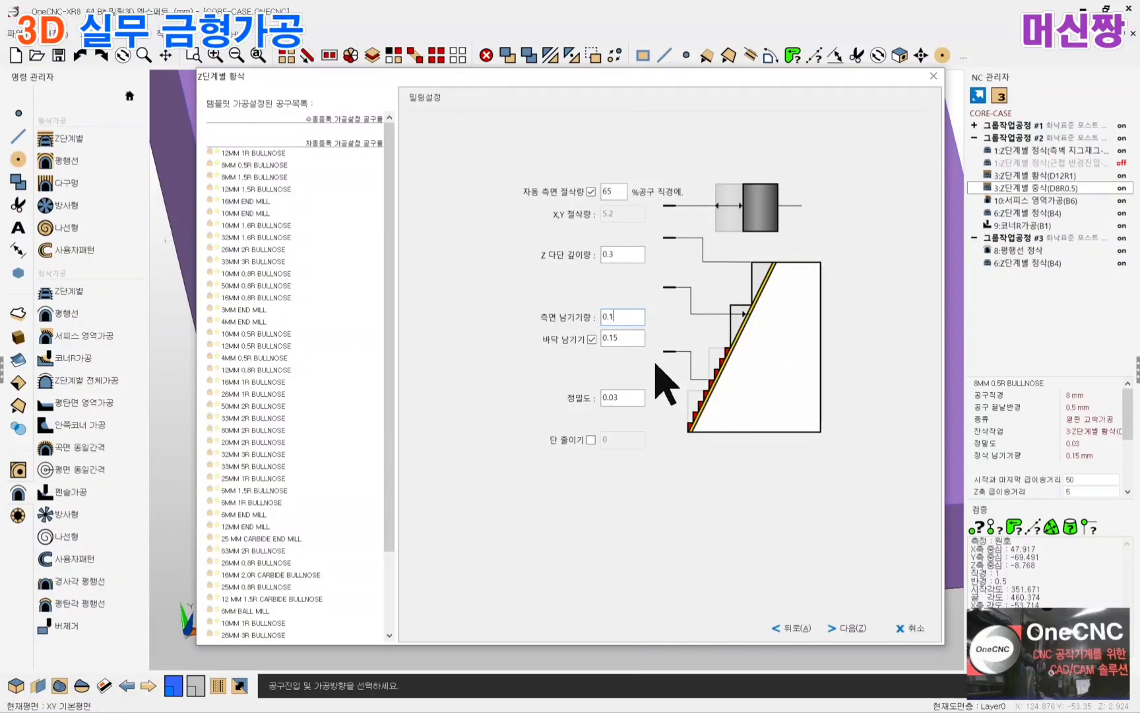
{"action": "left_click", "coordinate": [621, 338]}
{"action": "left_click", "coordinate": [850, 627]}
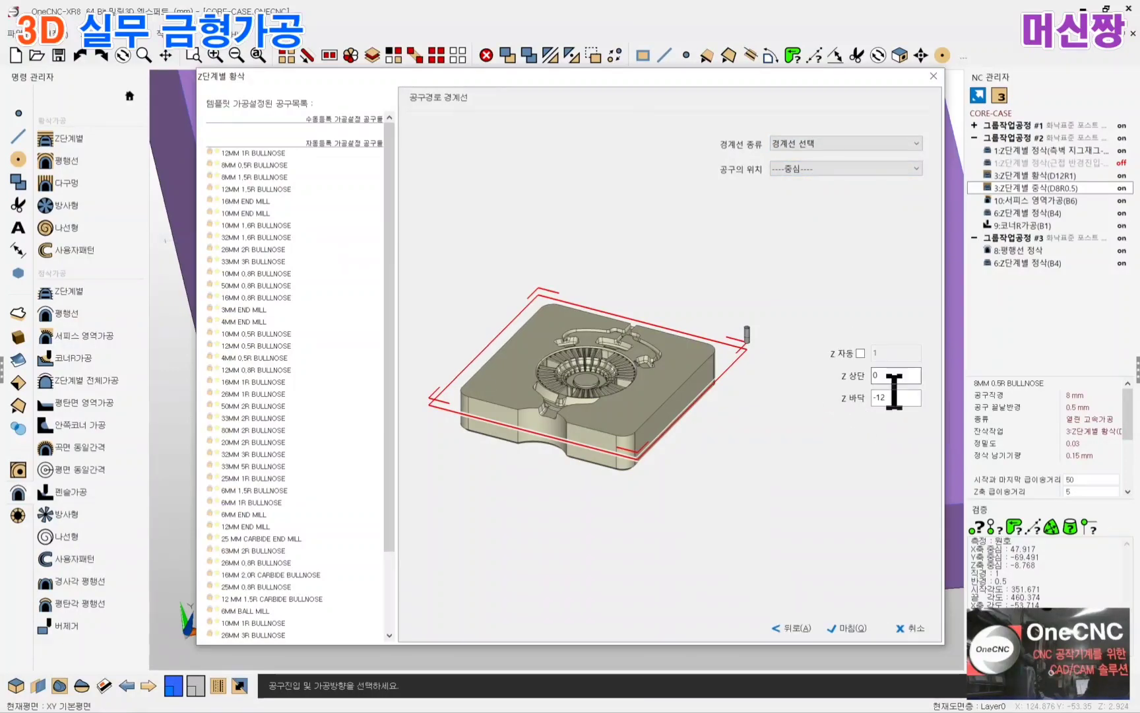
Accept Z top 0 and Z bottom -12, reselect the pocket outline as machining boundary, and generate the semi-finishing toolpath
{"action": "left_click", "coordinate": [849, 628]}
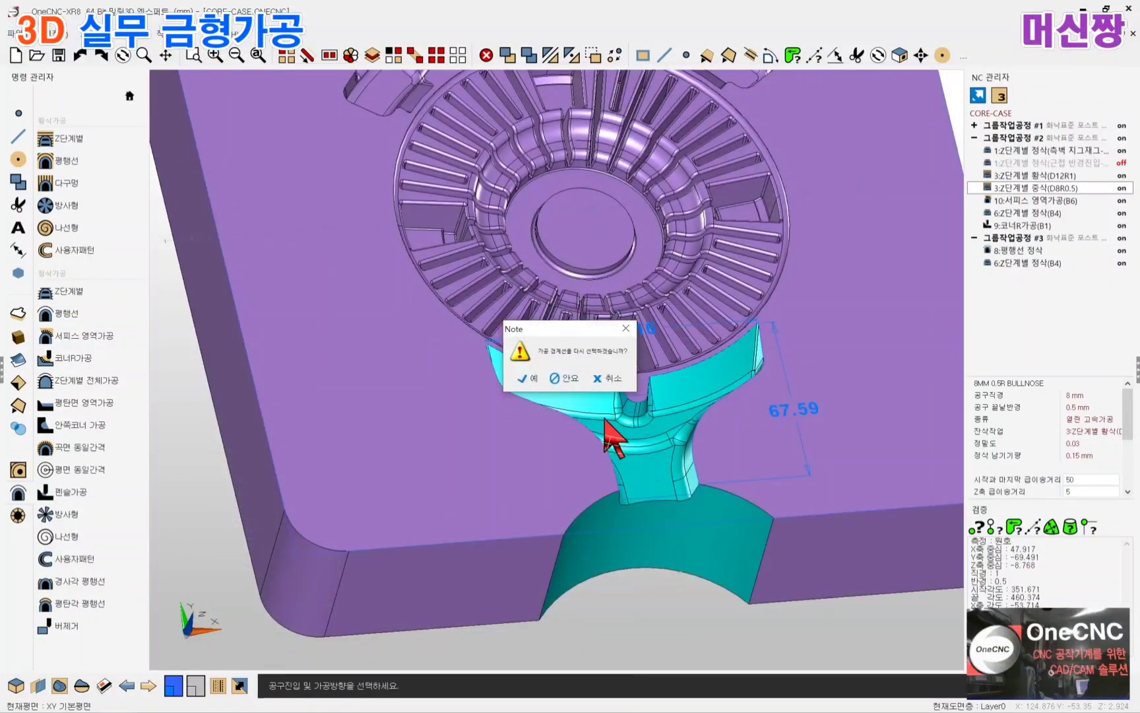
{"action": "left_click", "coordinate": [530, 379]}
{"action": "scroll", "coordinate": [645, 500], "scroll_direction": "up", "scroll_amount": 2}
{"action": "scroll", "coordinate": [645, 499], "scroll_direction": "up", "scroll_amount": 2}
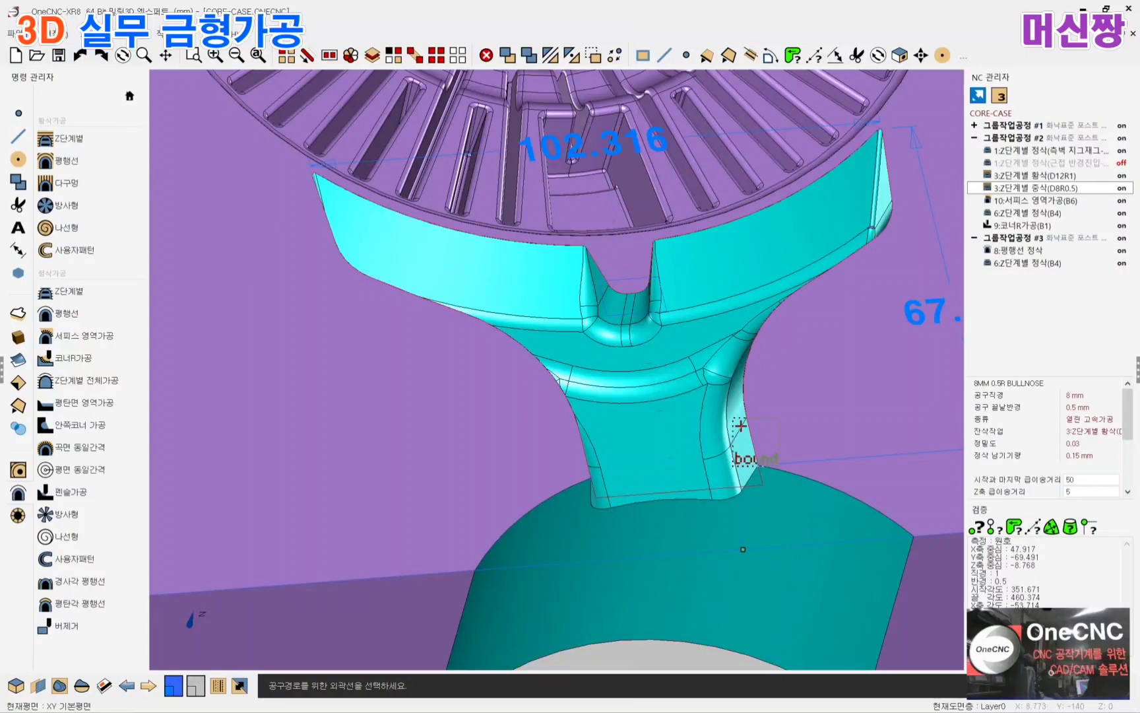
{"action": "left_click", "coordinate": [845, 362]}
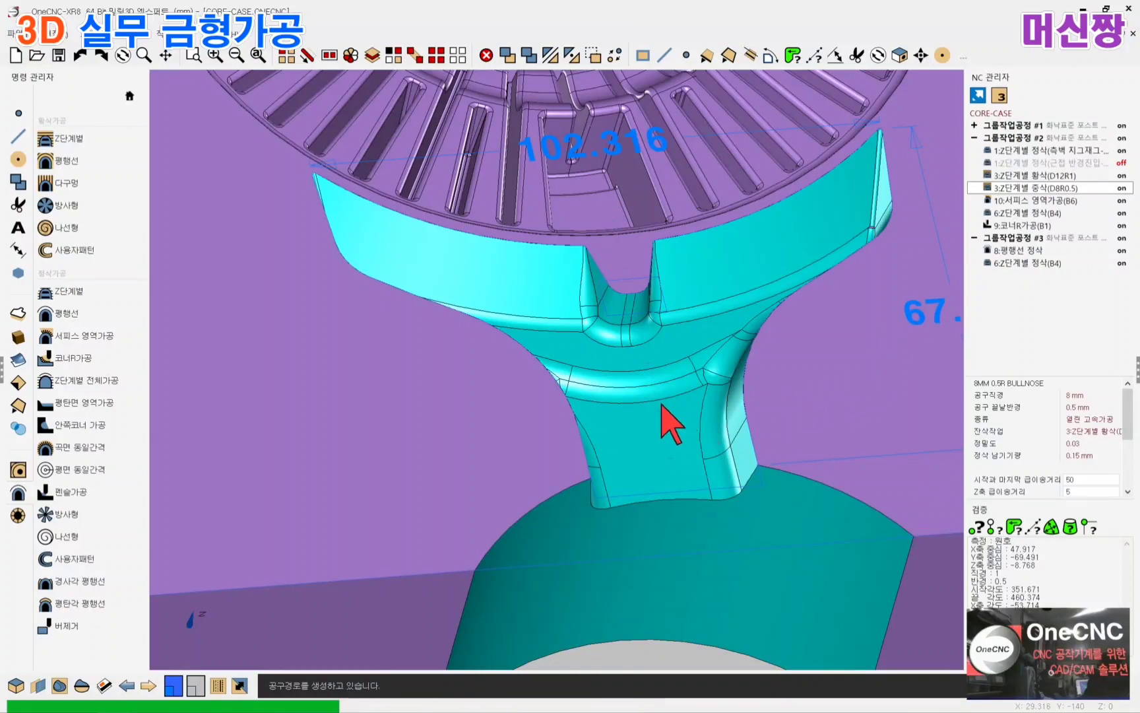
{"action": "scroll", "coordinate": [614, 414], "scroll_direction": "down", "scroll_amount": 6}
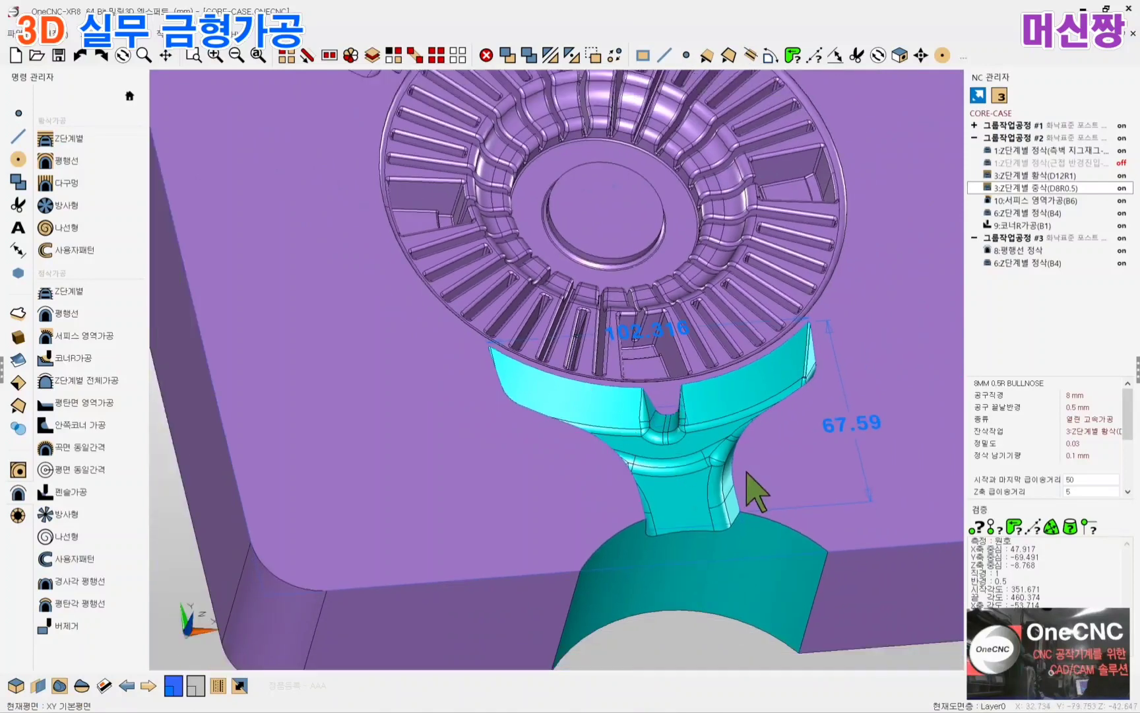
Preview the regenerated Z-level semi-finishing (D8R0.5) toolpath over the pocket from above
{"action": "scroll", "coordinate": [746, 472], "scroll_direction": "up", "scroll_amount": 4}
{"action": "scroll", "coordinate": [721, 474], "scroll_direction": "down", "scroll_amount": 1}
{"action": "middle_click_drag", "start_coordinate": [721, 474], "coordinate": [661, 445]}
{"action": "scroll", "coordinate": [664, 449], "scroll_direction": "up", "scroll_amount": 1}
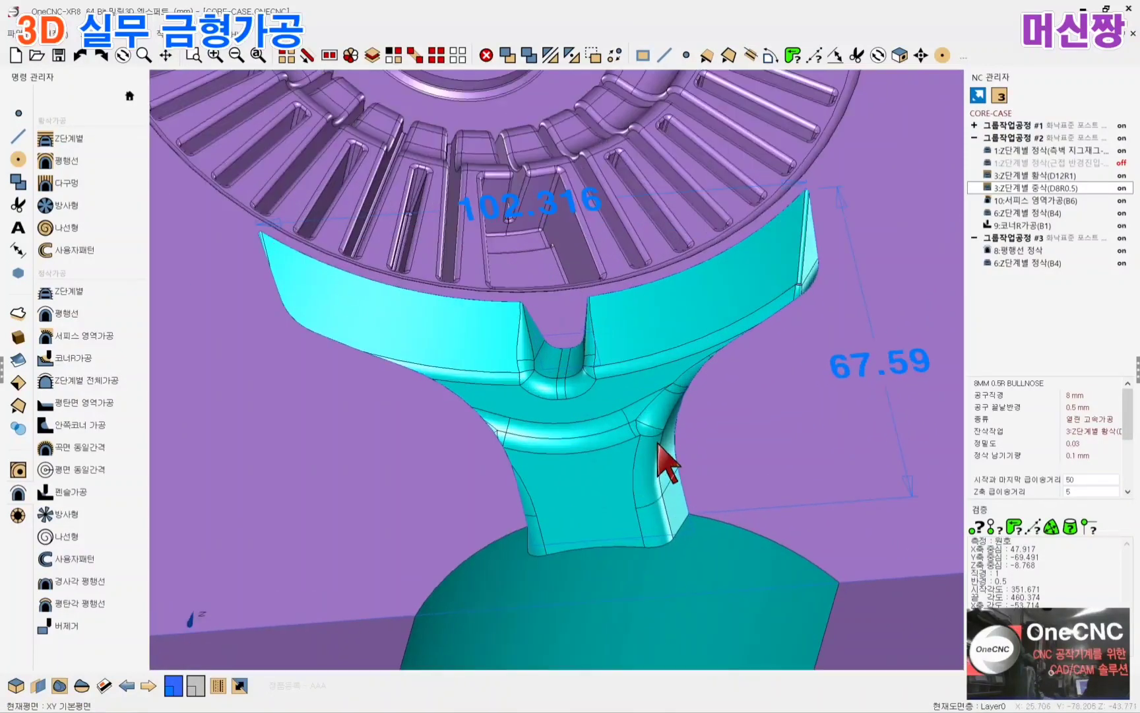
{"action": "left_click", "coordinate": [1048, 188]}
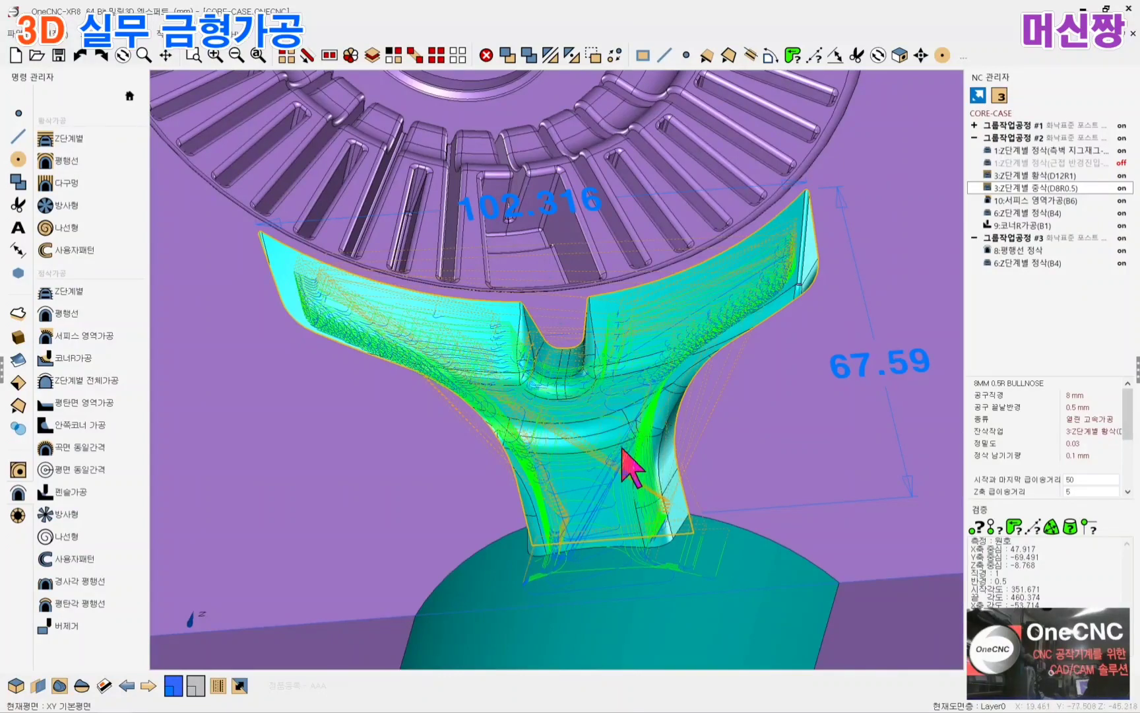
{"action": "middle_click_drag", "start_coordinate": [619, 478], "coordinate": [603, 419]}
{"action": "scroll", "coordinate": [603, 417], "scroll_direction": "down", "scroll_amount": 2}
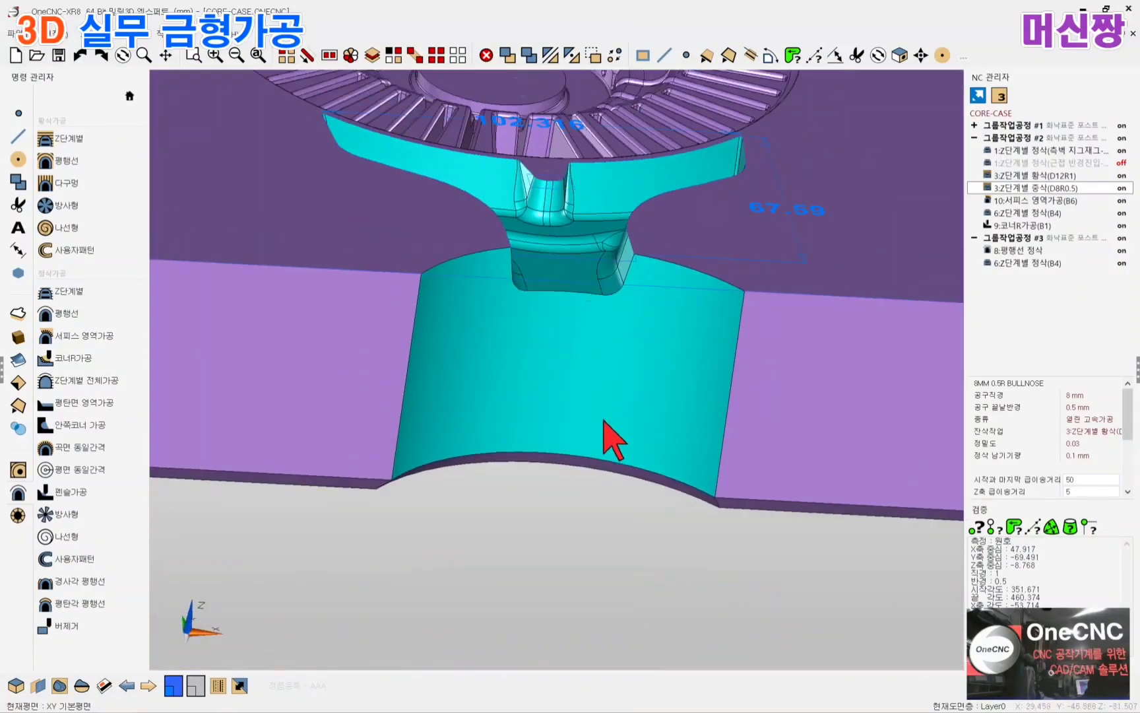
Switch to the front view and examine the depth of the Z-level semi-finishing (D8R0.5) toolpath in the pocket
{"action": "right_click", "coordinate": [604, 415]}
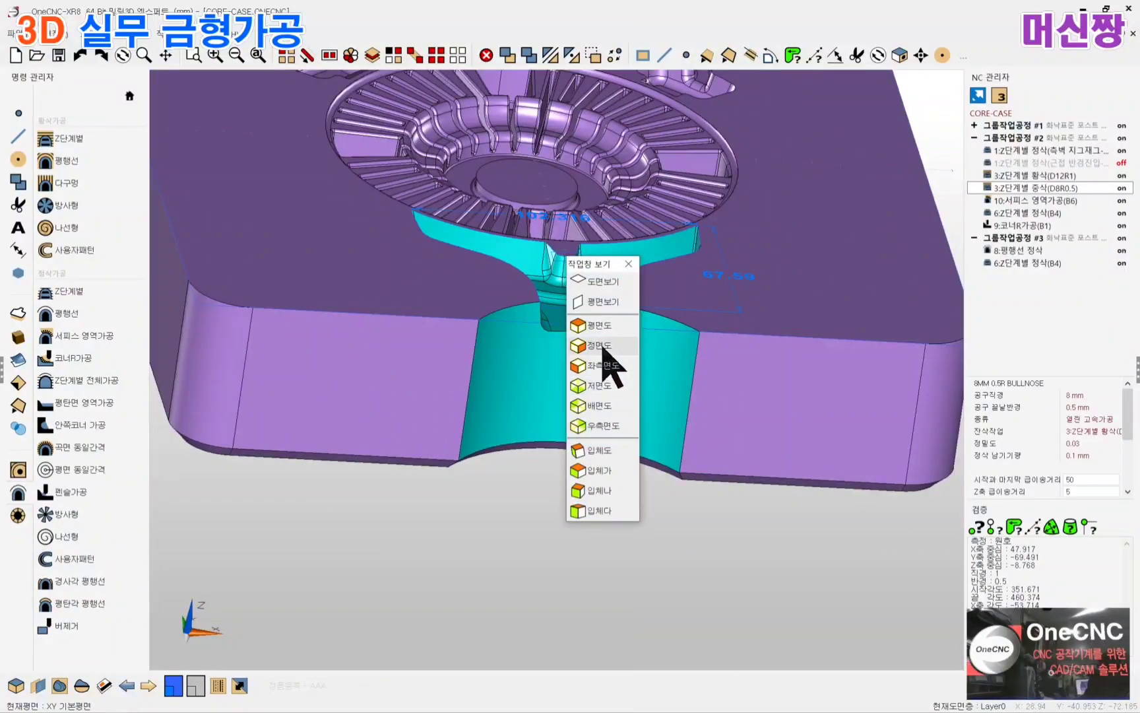
{"action": "left_click", "coordinate": [612, 369]}
{"action": "middle_click_drag", "start_coordinate": [602, 350], "coordinate": [582, 296]}
{"action": "scroll", "coordinate": [490, 236], "scroll_direction": "up", "scroll_amount": 3}
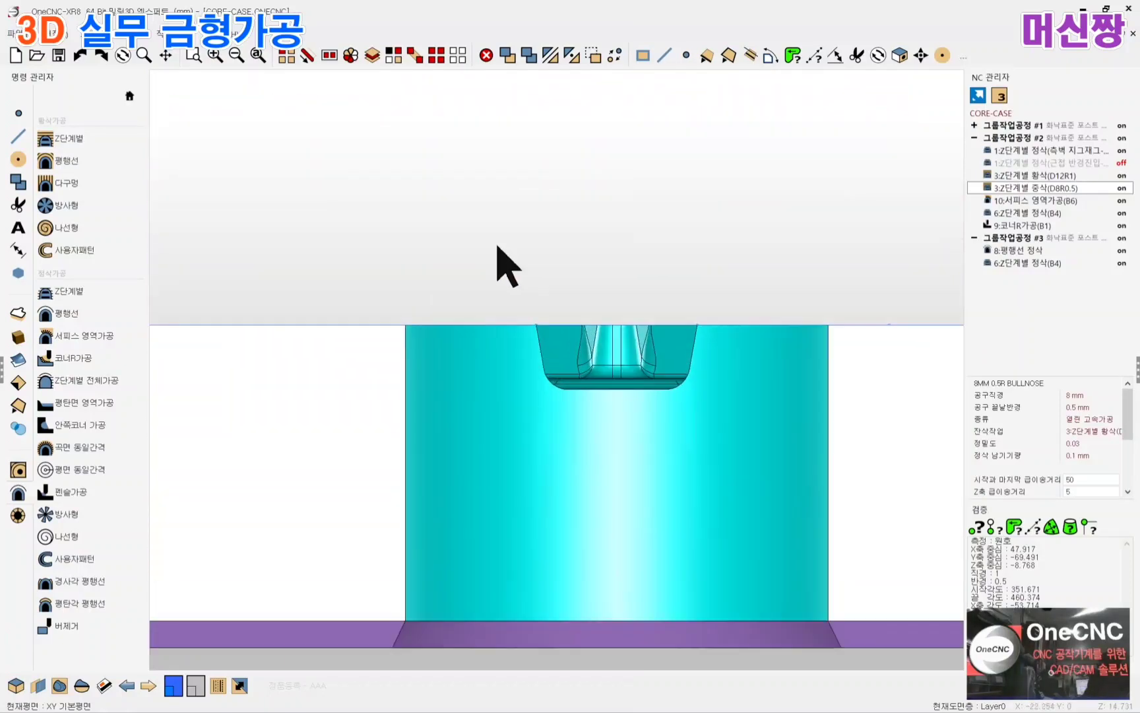
{"action": "left_click", "coordinate": [1047, 189]}
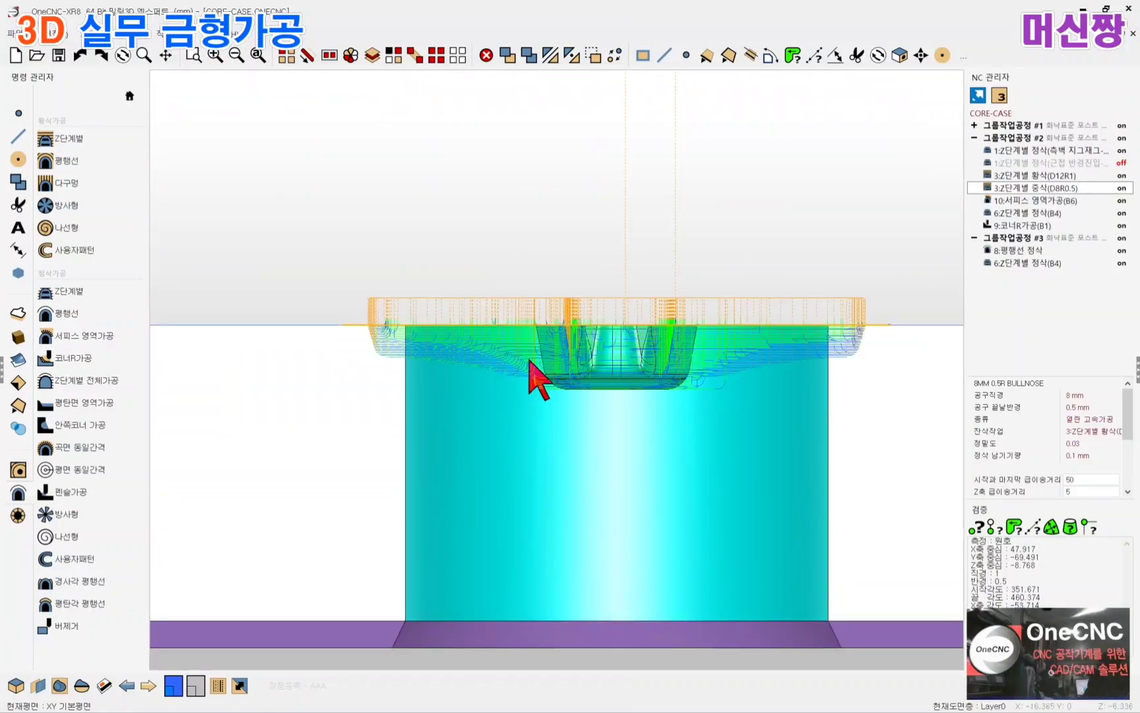
{"action": "middle_click_drag", "start_coordinate": [579, 333], "coordinate": [584, 354]}
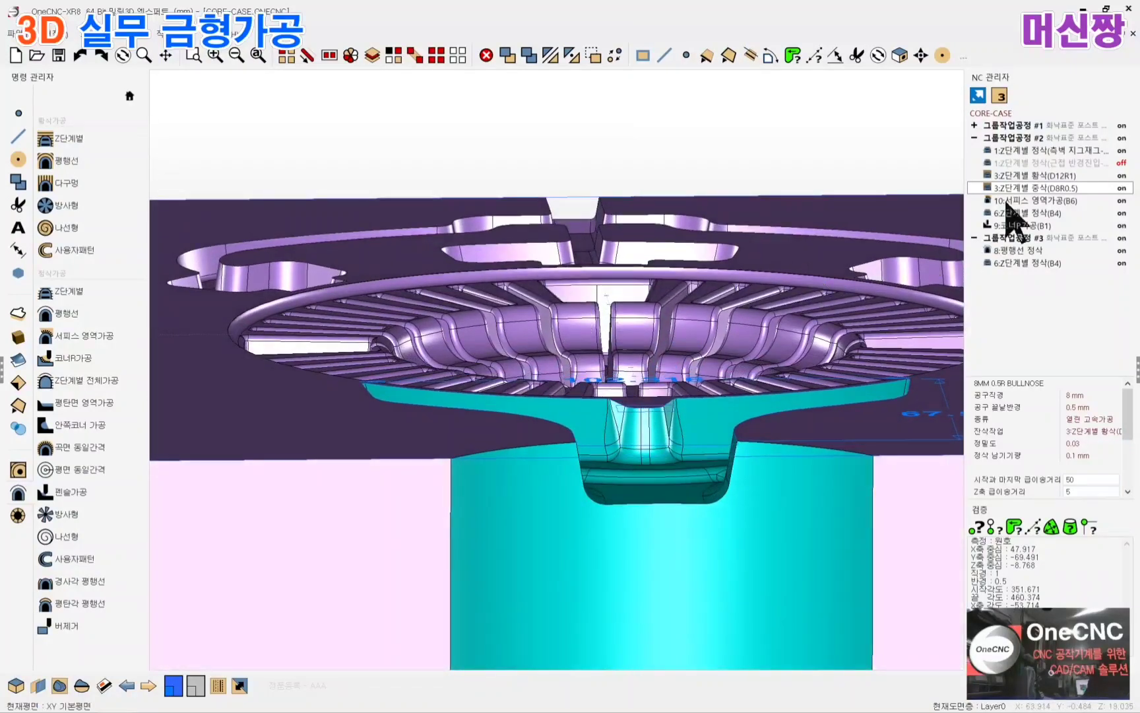
Examine the Z-level semi-finishing (D8R0.5) toolpath at the pocket's open end from low oblique angles
{"action": "left_click", "coordinate": [1035, 191]}
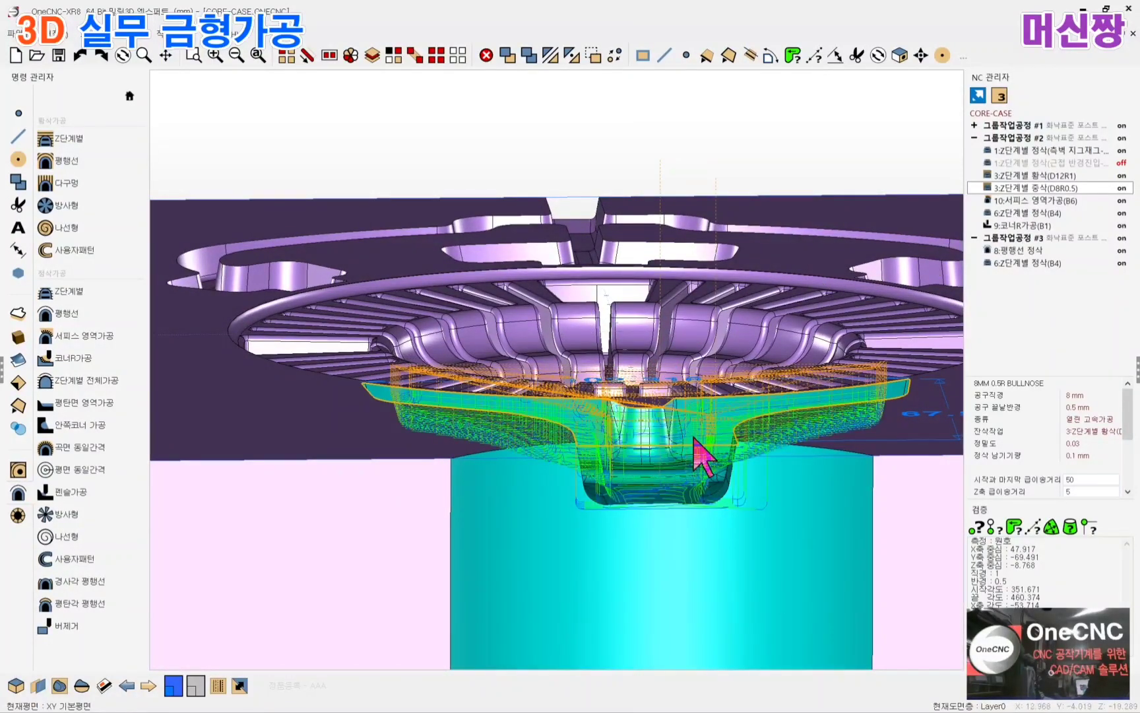
{"action": "middle_click_drag", "start_coordinate": [713, 437], "coordinate": [715, 448]}
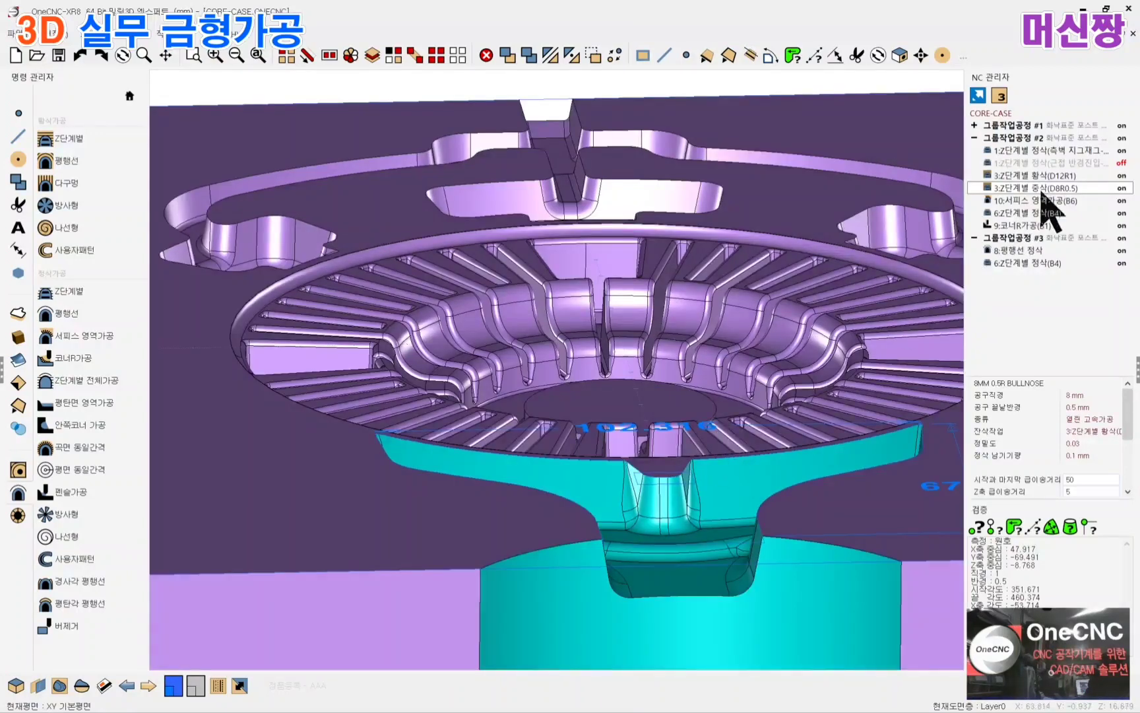
{"action": "left_click", "coordinate": [1042, 188]}
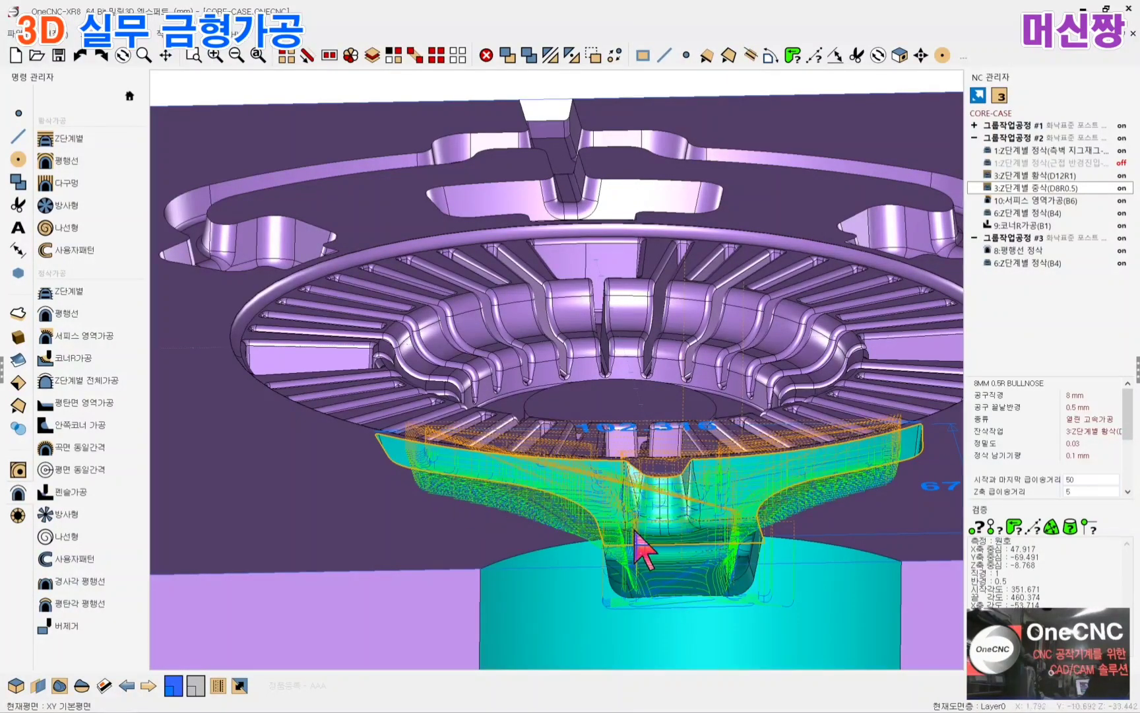
{"action": "middle_click_drag", "start_coordinate": [636, 530], "coordinate": [948, 298]}
Compare the Z-level roughing (D12R1) toolpath with the semi-finishing (D8R0.5) toolpath on the pocket
{"action": "left_click", "coordinate": [1043, 177]}
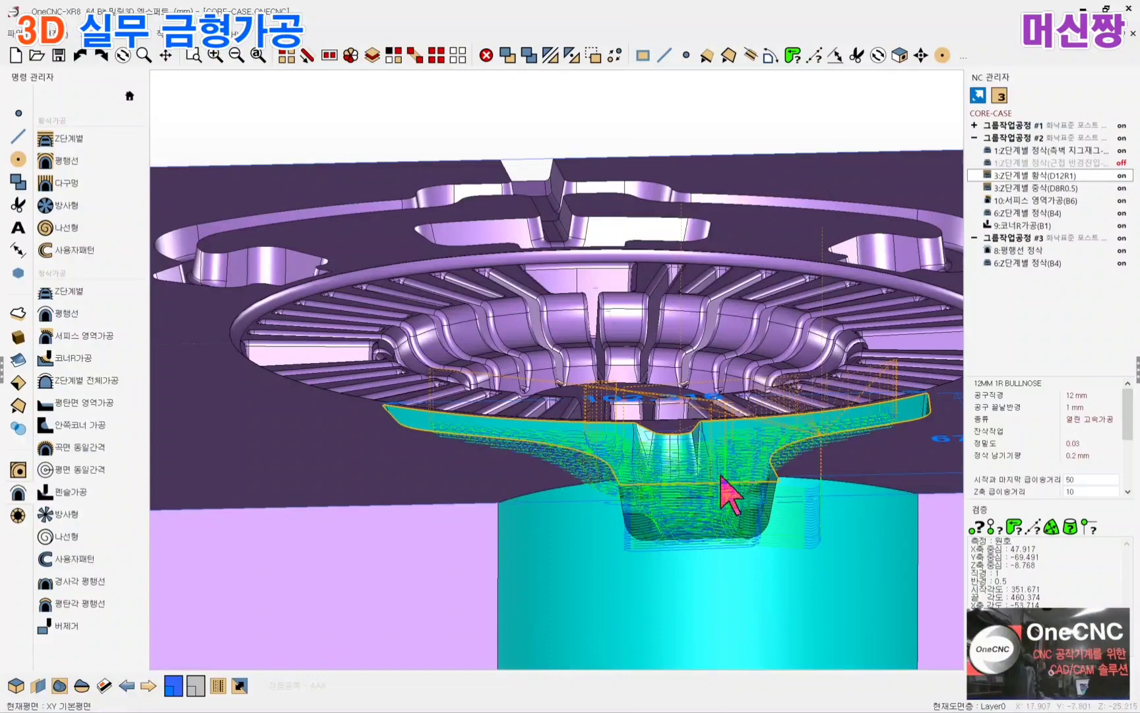
{"action": "middle_click_drag", "start_coordinate": [674, 528], "coordinate": [683, 458]}
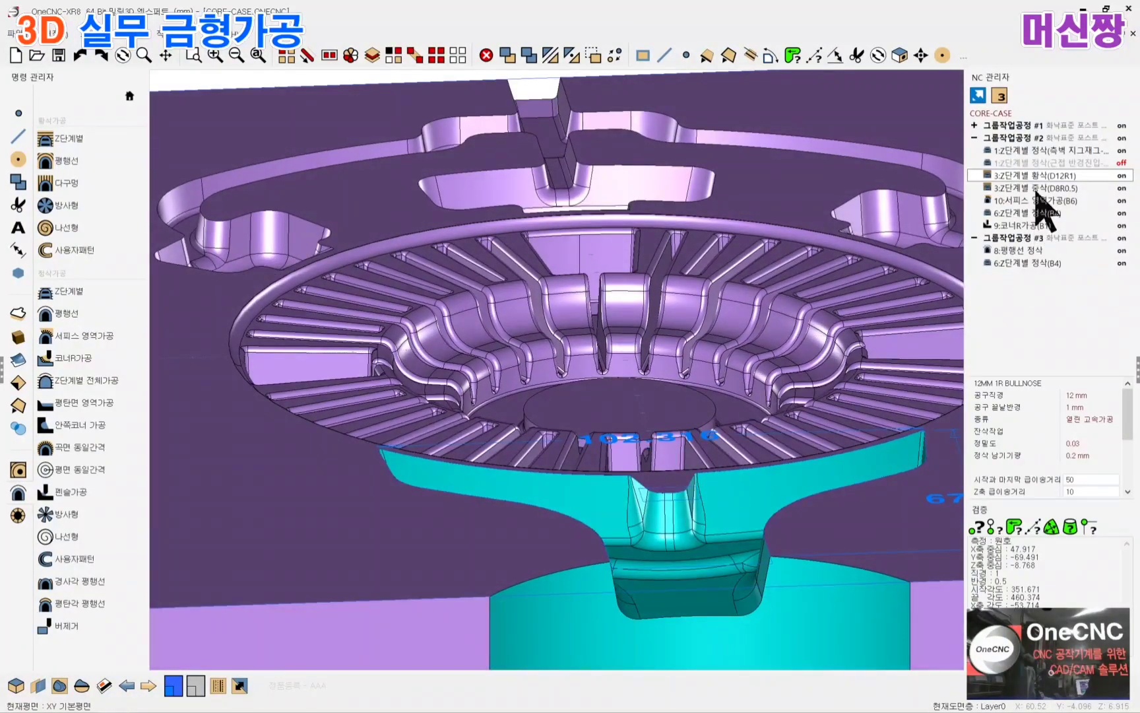
{"action": "left_click", "coordinate": [1037, 189]}
{"action": "scroll", "coordinate": [665, 303], "scroll_direction": "down", "scroll_amount": 2}
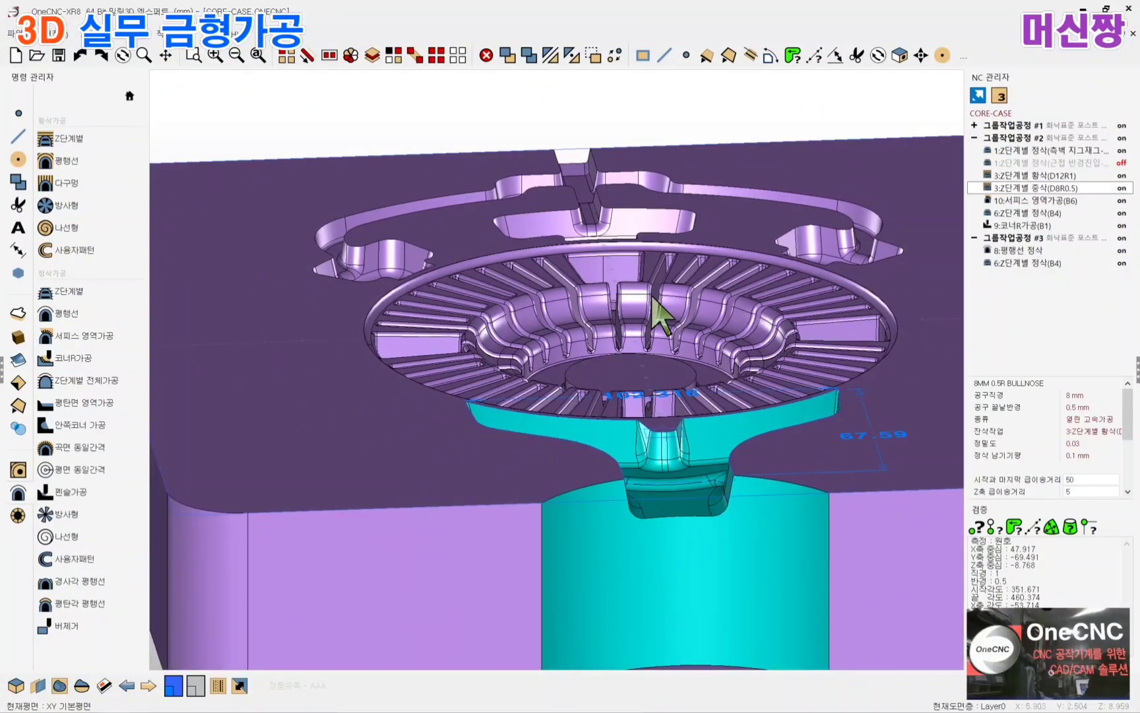
{"action": "middle_click_drag", "start_coordinate": [664, 294], "coordinate": [680, 311]}
{"action": "middle_click_drag", "start_coordinate": [726, 404], "coordinate": [737, 428]}
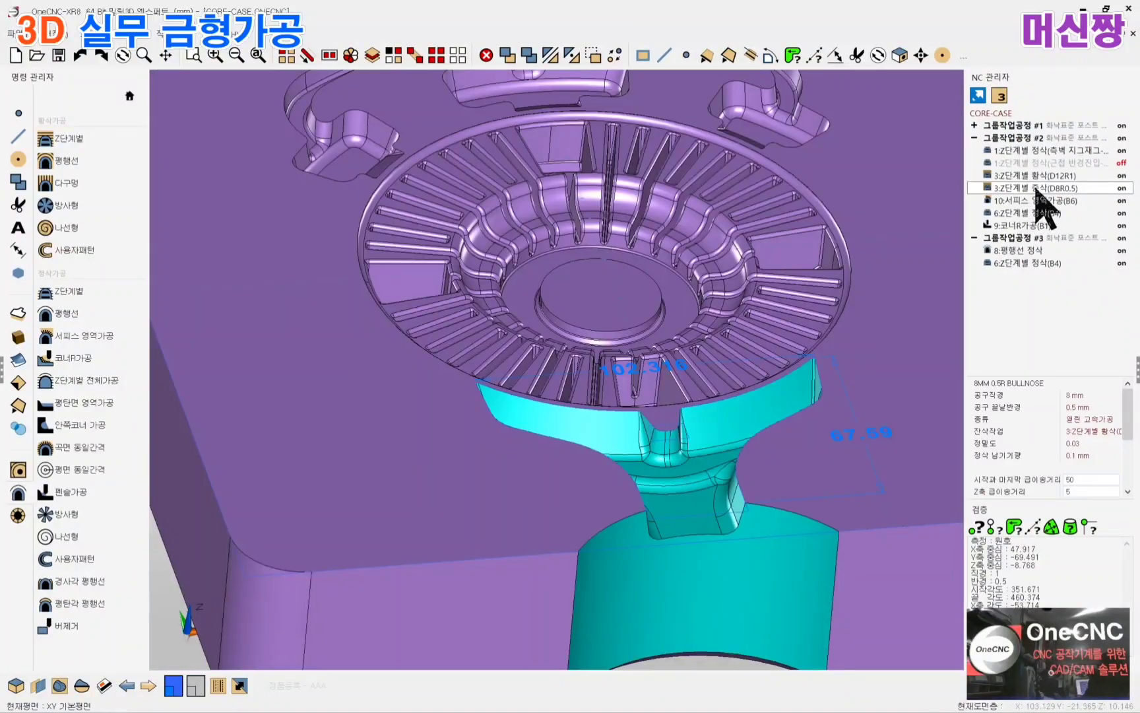
Run the cutting simulation of the Z-level semi-finishing (D8R0.5) operation and inspect the material removal in the pocket
{"action": "left_click", "coordinate": [1036, 190]}
{"action": "double_click", "coordinate": [1036, 189]}
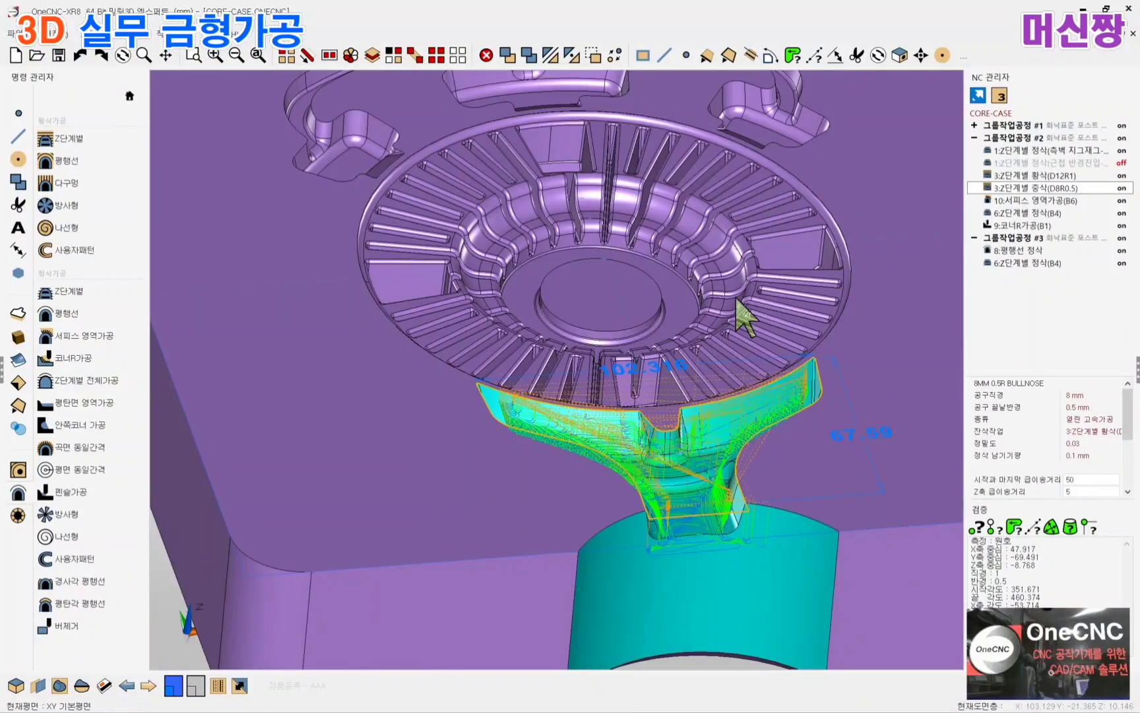
{"action": "left_click", "coordinate": [399, 185]}
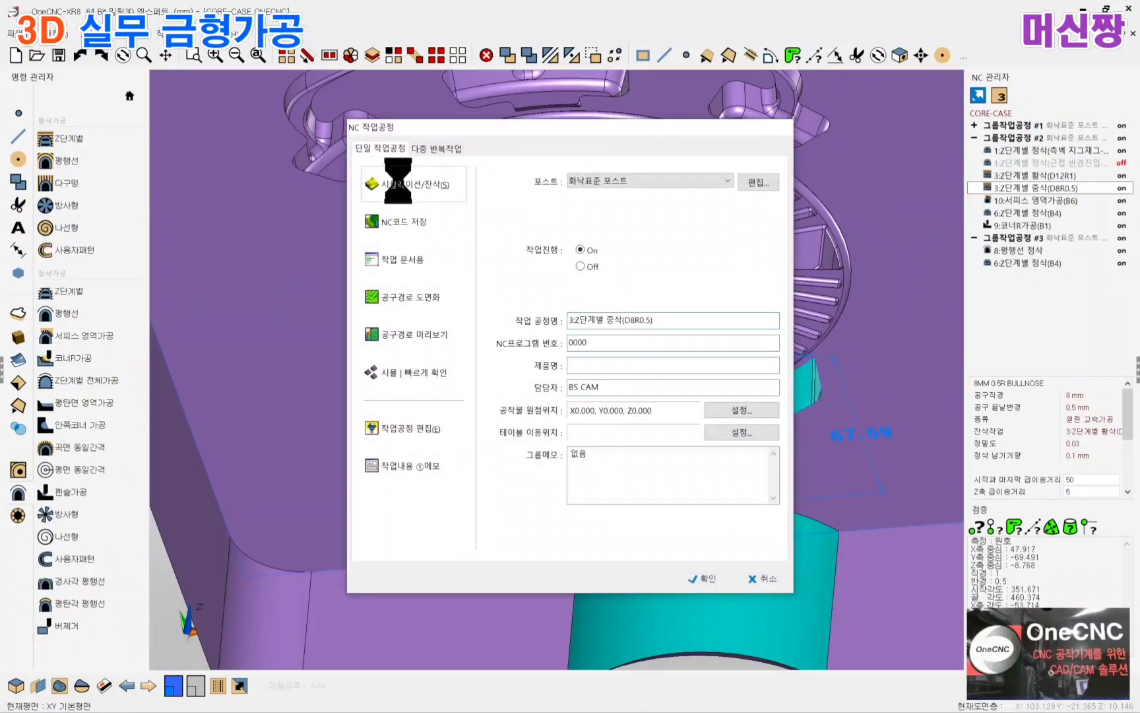
{"action": "left_click", "coordinate": [259, 403]}
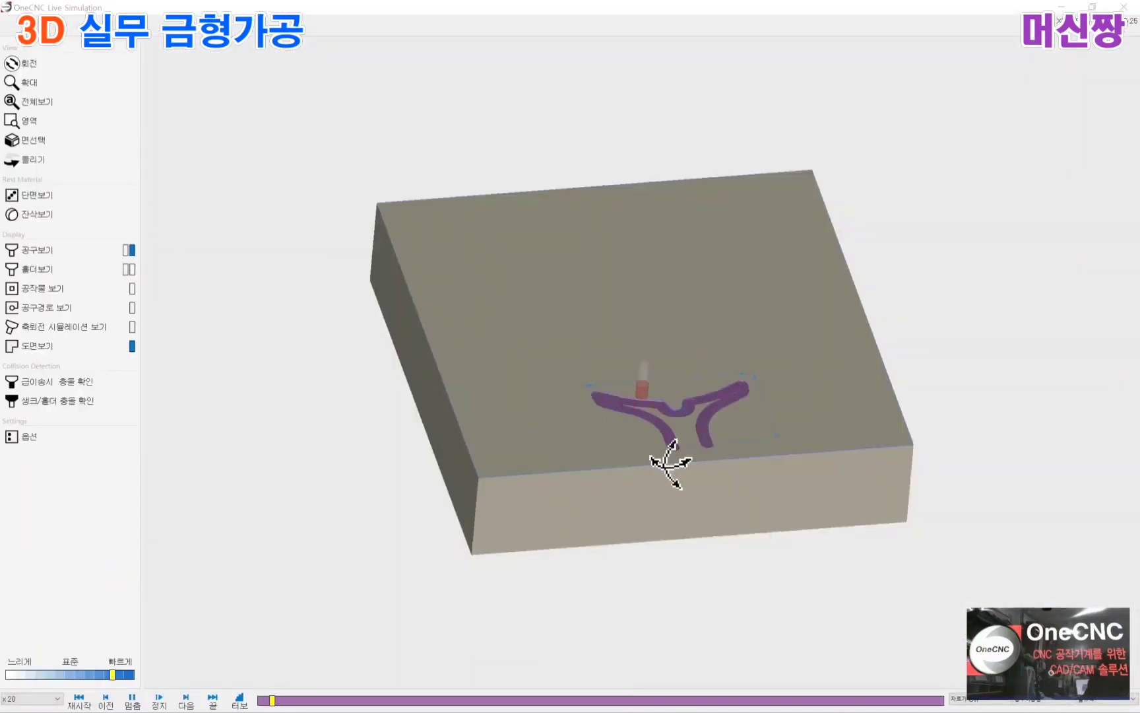
{"action": "scroll", "coordinate": [734, 480], "scroll_direction": "up", "scroll_amount": 3}
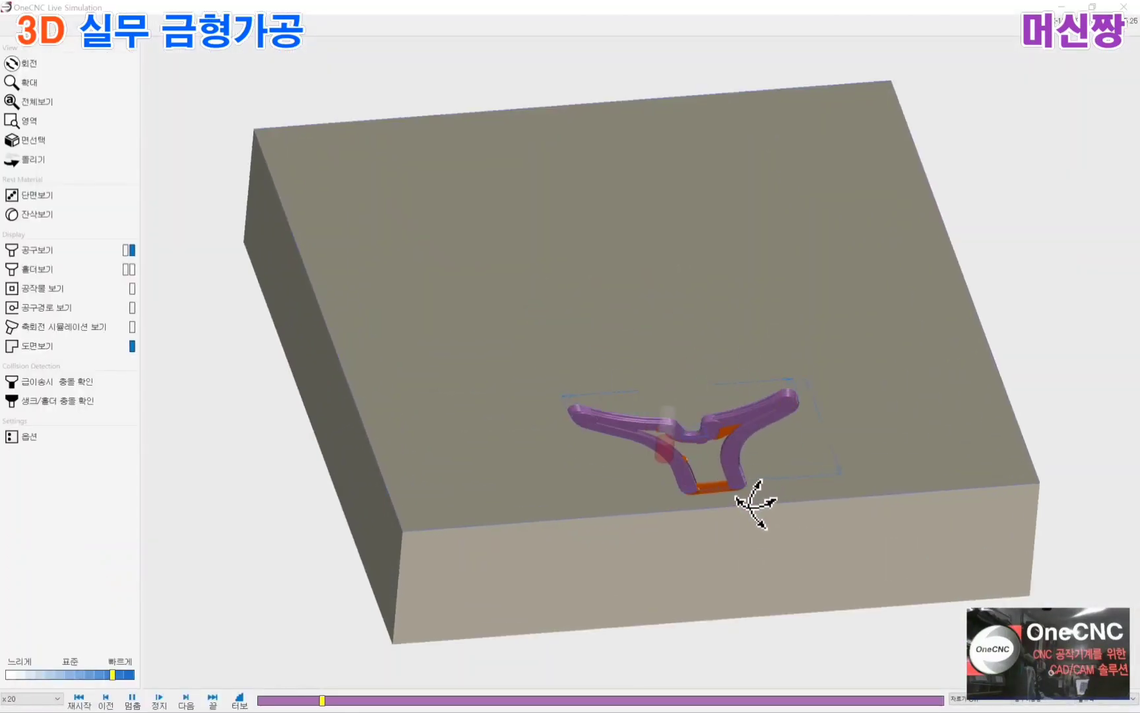
{"action": "scroll", "coordinate": [754, 503], "scroll_direction": "up", "scroll_amount": 1}
{"action": "scroll", "coordinate": [755, 505], "scroll_direction": "up", "scroll_amount": 1}
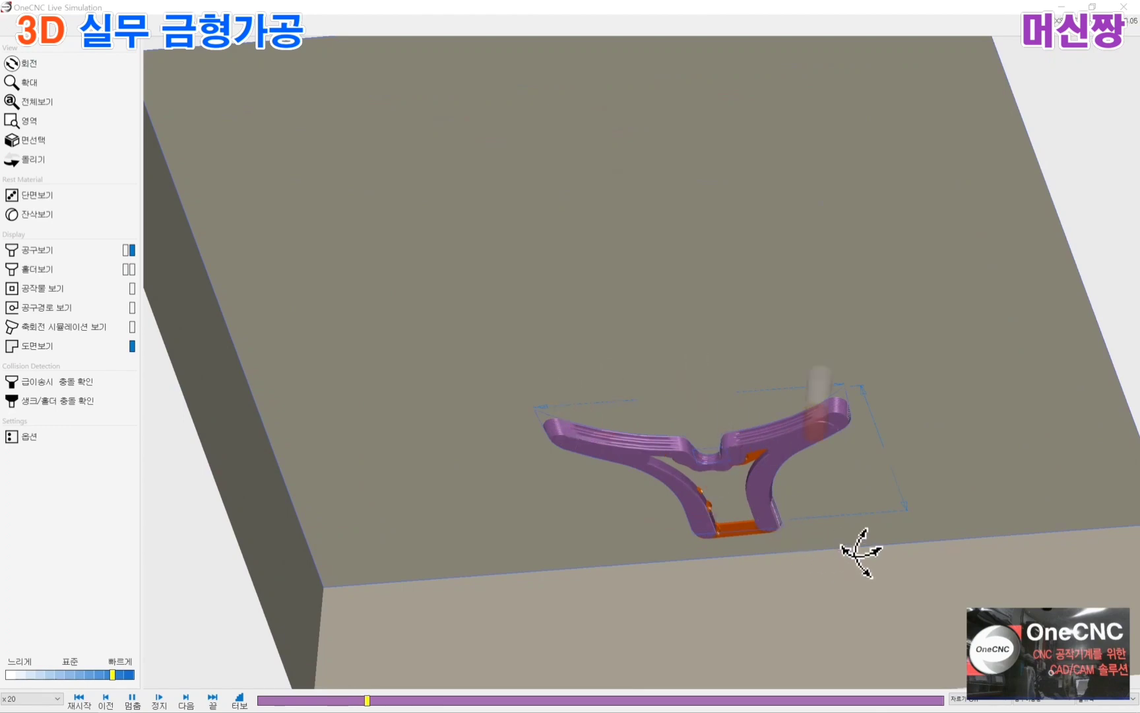
{"action": "middle_click_drag", "start_coordinate": [833, 537], "coordinate": [743, 447]}
{"action": "scroll", "coordinate": [650, 396], "scroll_direction": "up", "scroll_amount": 2}
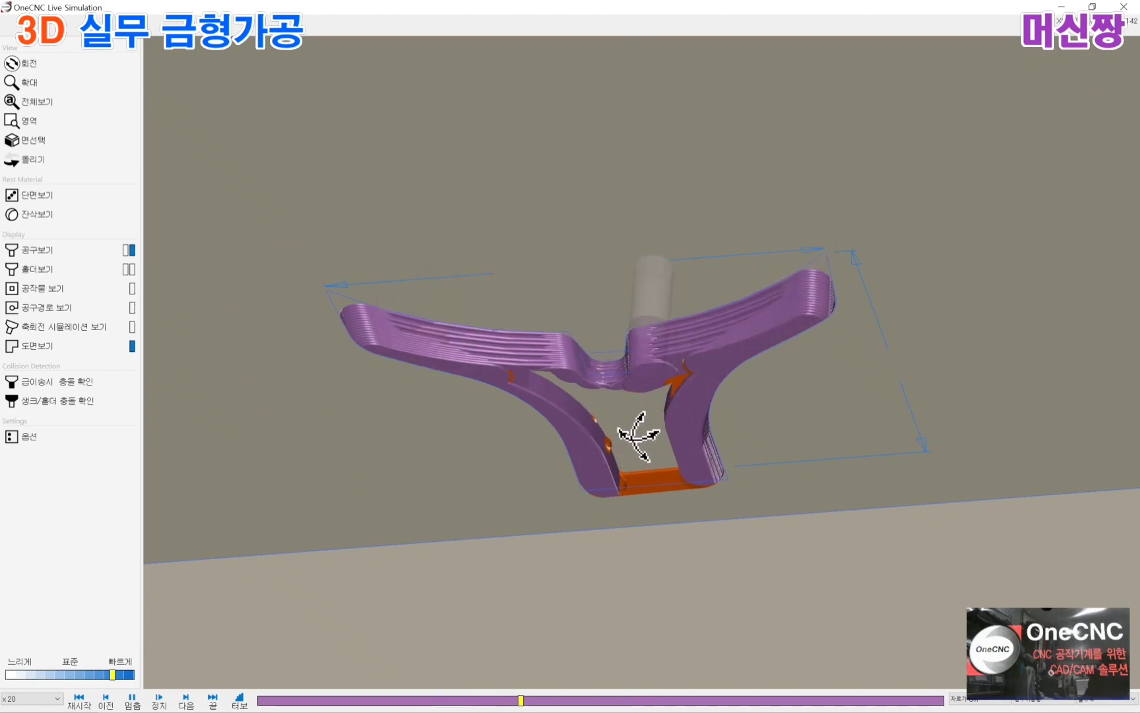
{"action": "scroll", "coordinate": [644, 441], "scroll_direction": "up", "scroll_amount": 1}
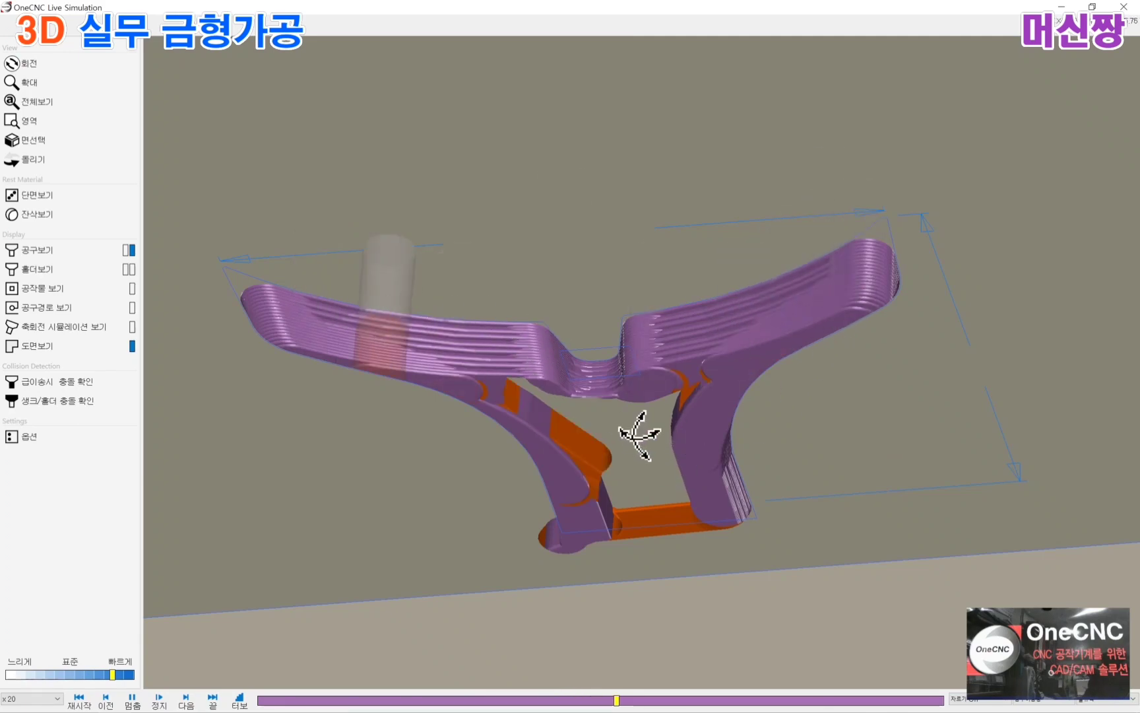
{"action": "scroll", "coordinate": [637, 435], "scroll_direction": "down", "scroll_amount": 2}
{"action": "scroll", "coordinate": [638, 433], "scroll_direction": "down", "scroll_amount": 2}
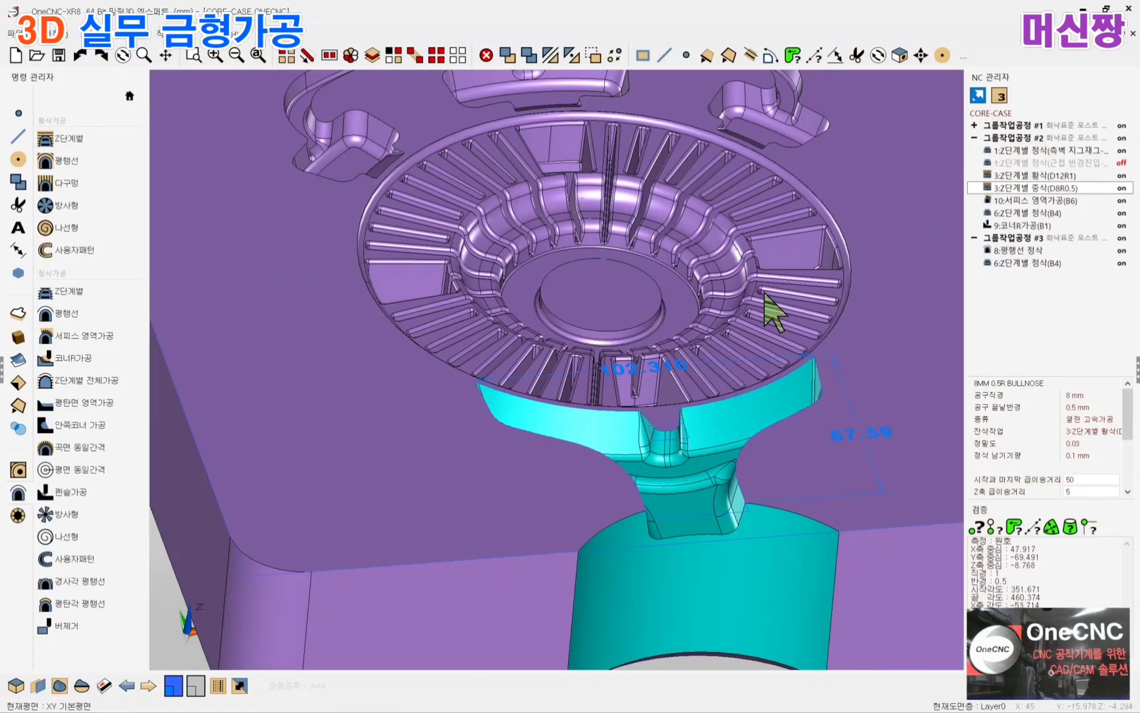
Preview the surface area machining (B6) toolpath and examine it on the pocket's two flat floor faces
{"action": "left_click", "coordinate": [1033, 201]}
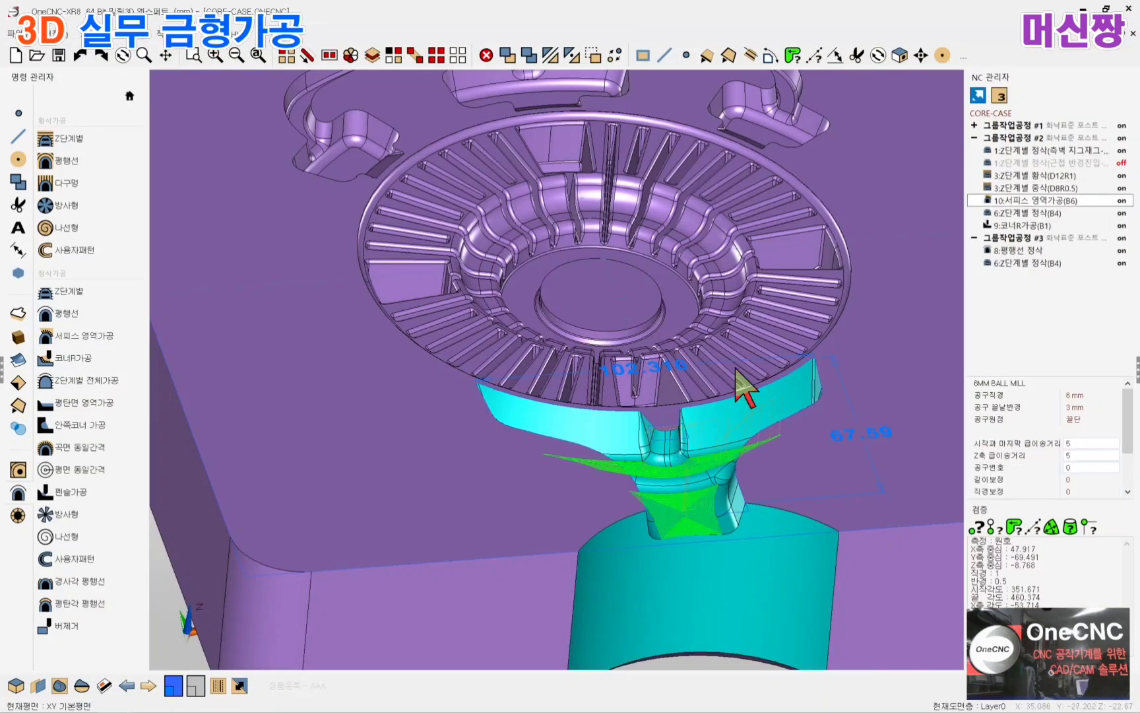
{"action": "middle_click_drag", "start_coordinate": [736, 369], "coordinate": [715, 377]}
{"action": "left_click", "coordinate": [1014, 200]}
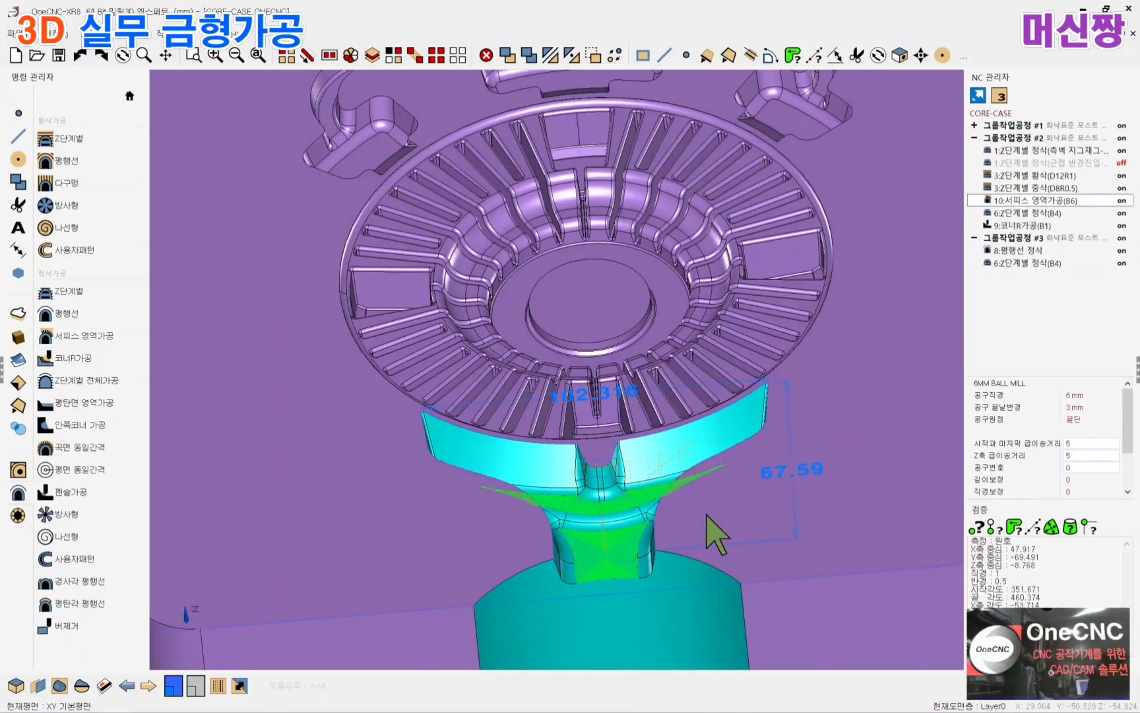
{"action": "middle_click_drag", "start_coordinate": [707, 516], "coordinate": [697, 356]}
{"action": "scroll", "coordinate": [610, 399], "scroll_direction": "up", "scroll_amount": 3}
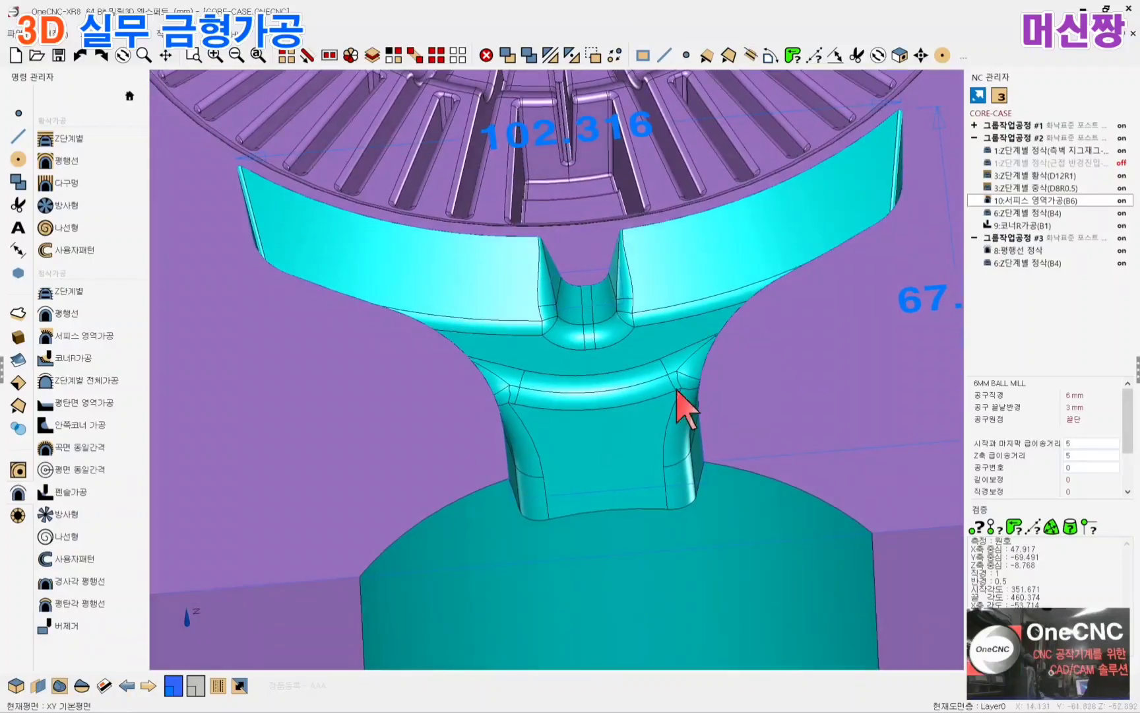
{"action": "scroll", "coordinate": [683, 410], "scroll_direction": "up", "scroll_amount": 2}
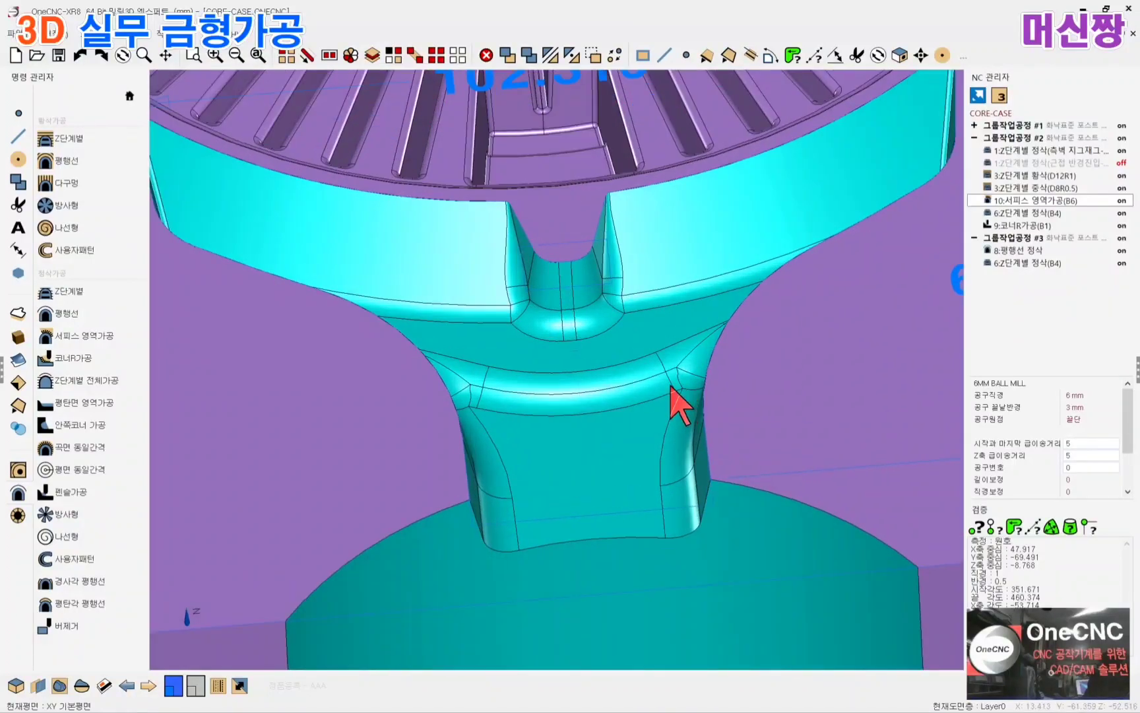
{"action": "left_click", "coordinate": [1020, 201]}
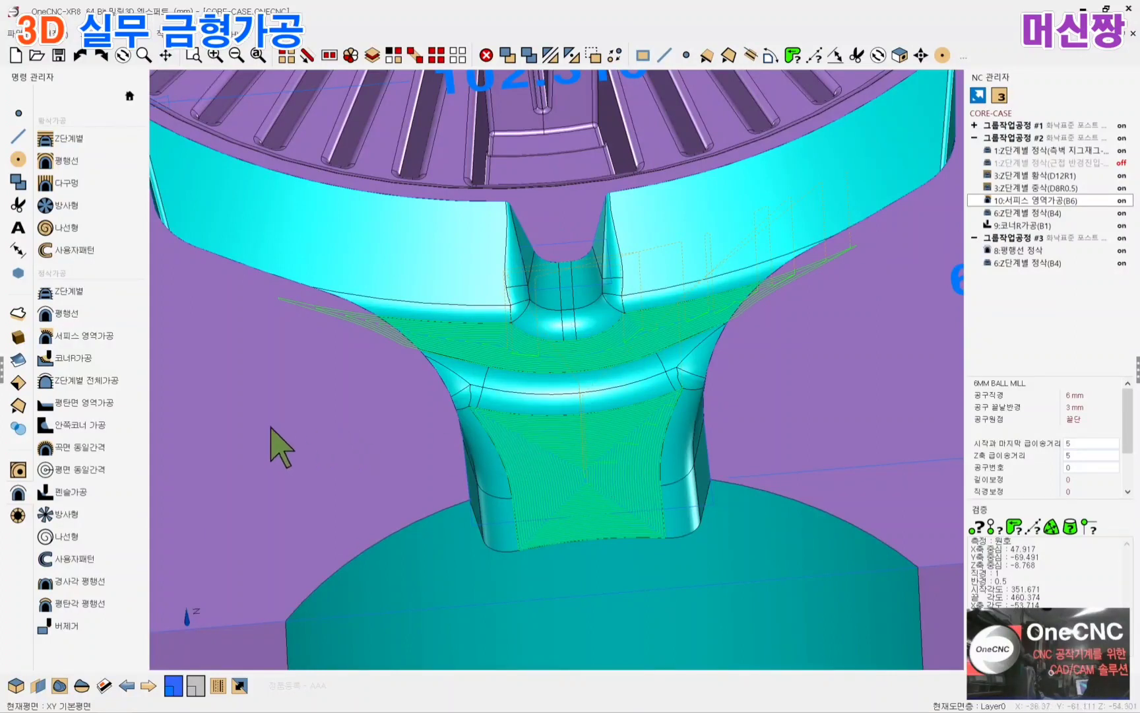
{"action": "left_click", "coordinate": [86, 337]}
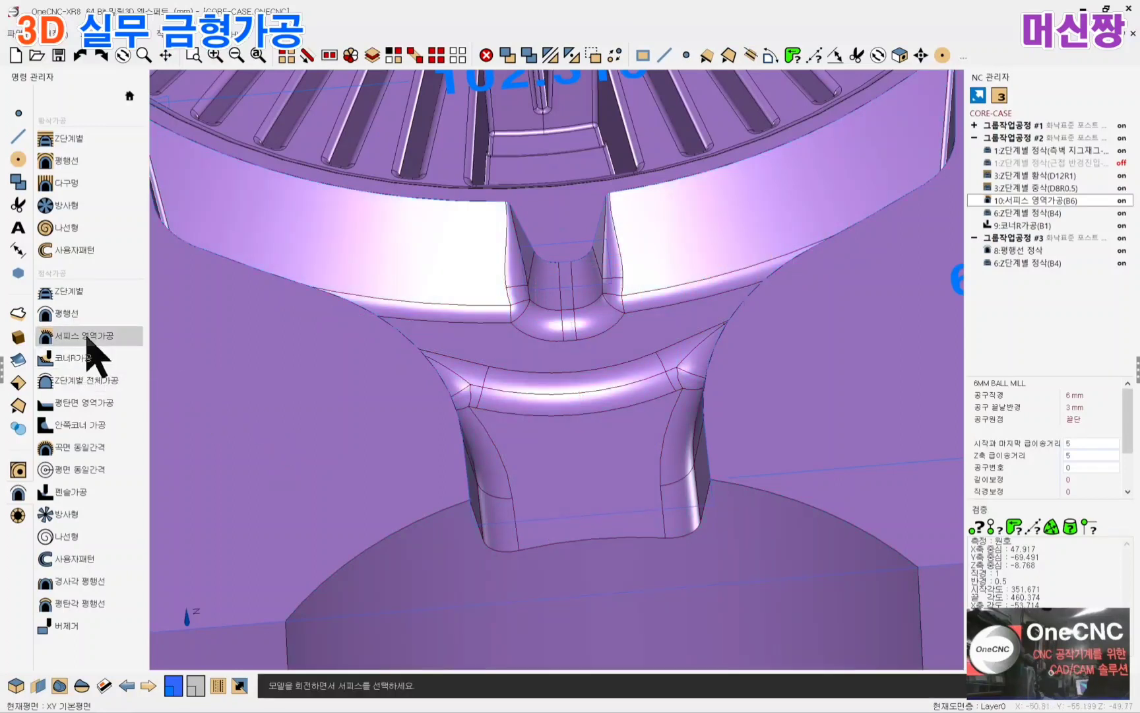
{"action": "left_click", "coordinate": [596, 350]}
{"action": "left_click", "coordinate": [580, 456]}
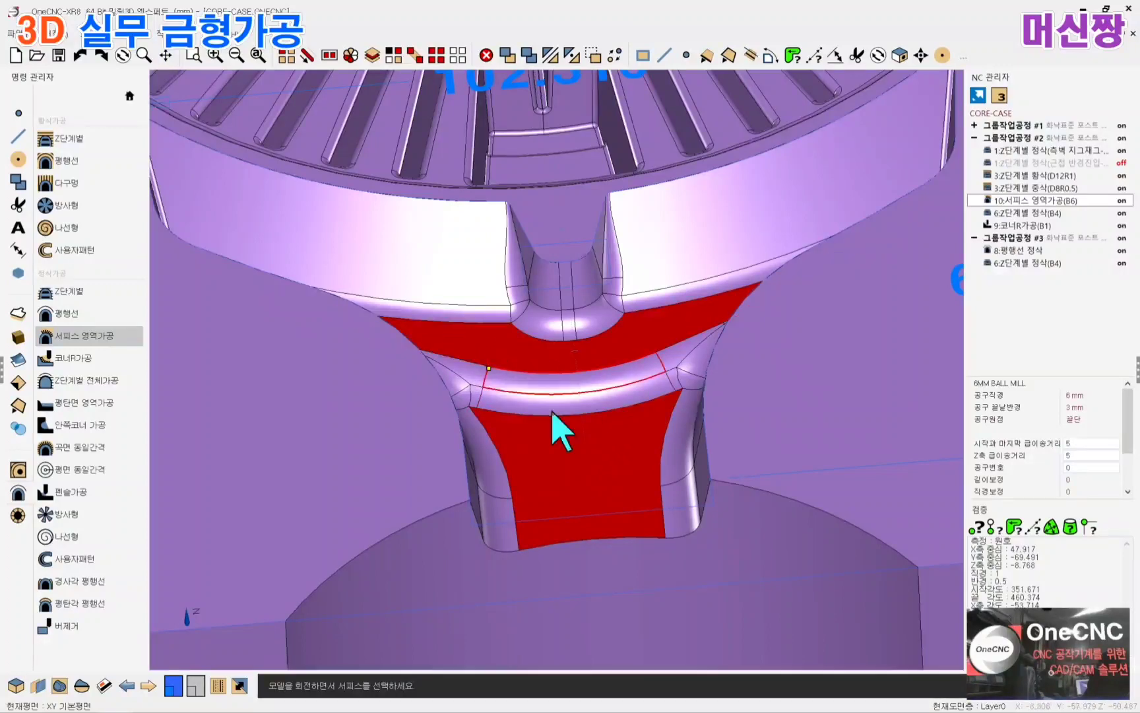
{"action": "key", "text": "Escape"}
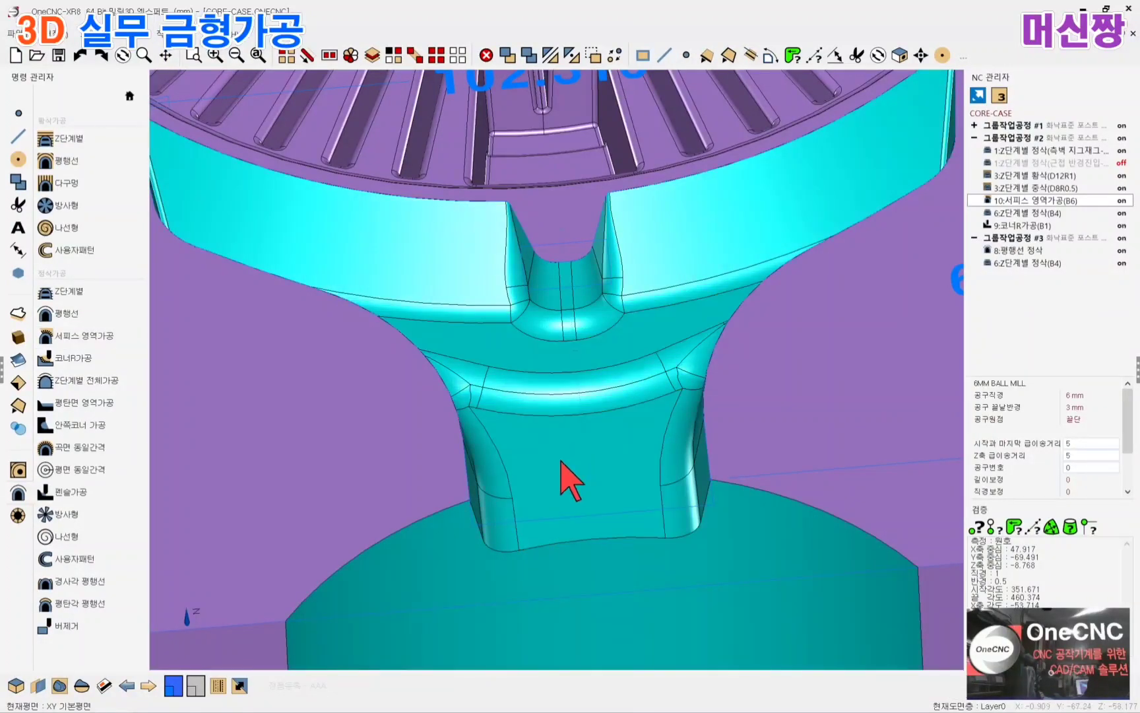
{"action": "scroll", "coordinate": [611, 431], "scroll_direction": "down", "scroll_amount": 1}
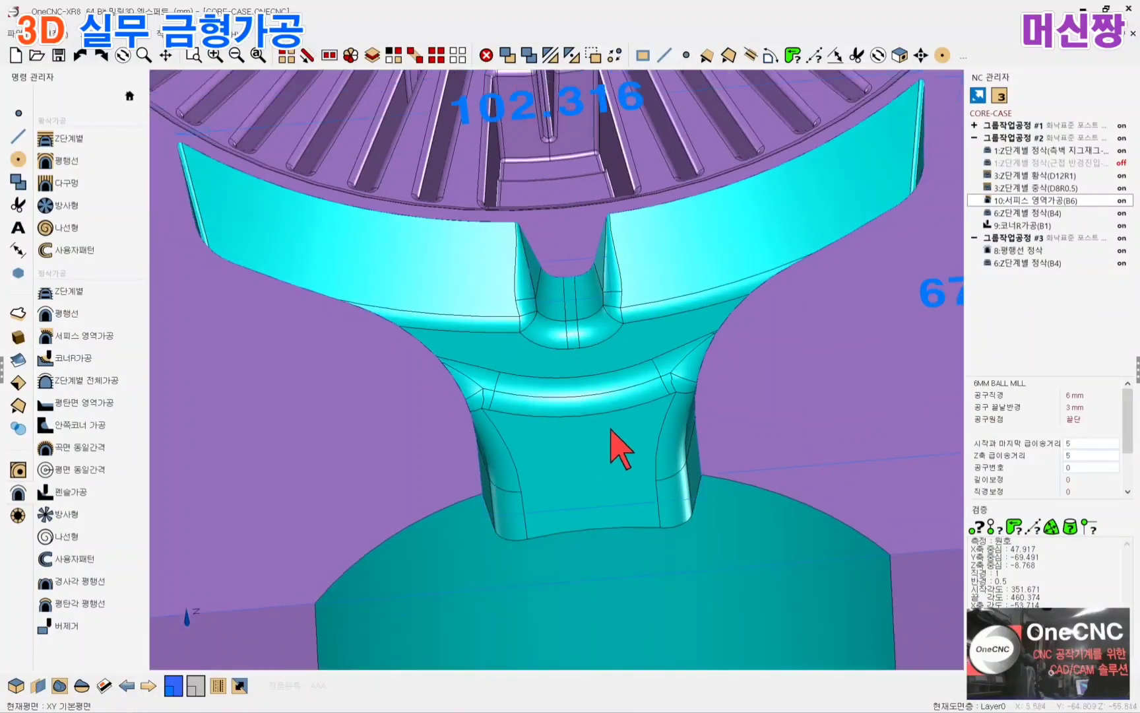
Open the surface area machining (B6) operation's settings and check the ball mill's overall length, flute length and diameter
{"action": "left_click", "coordinate": [1020, 203]}
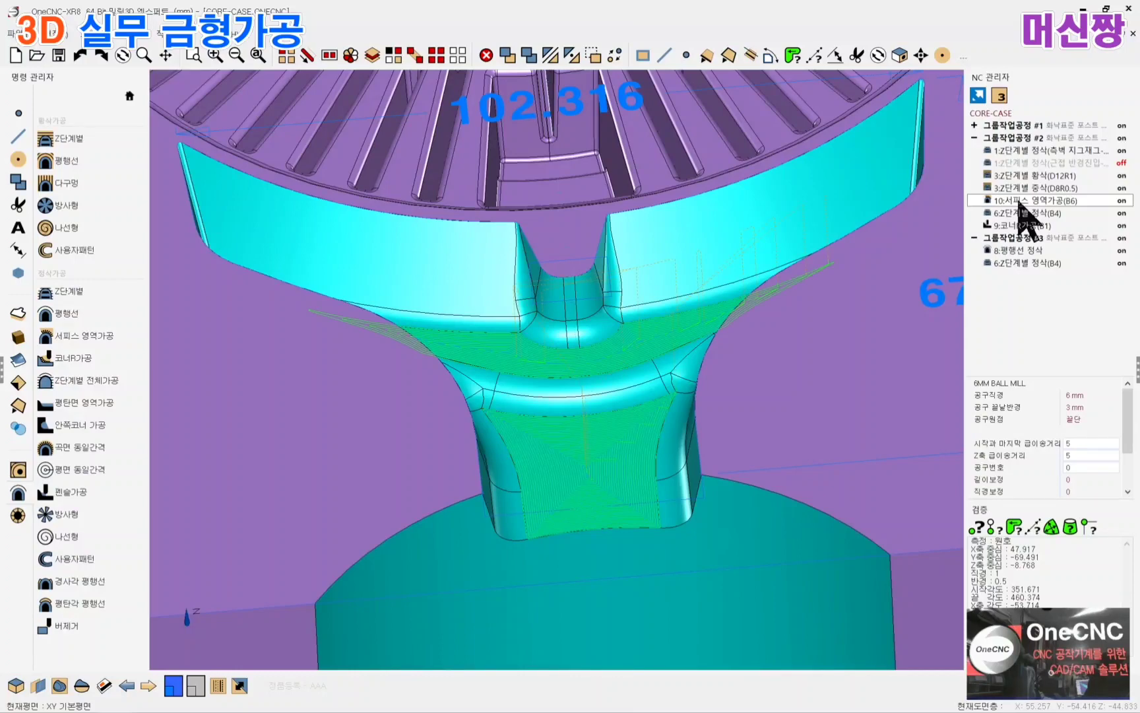
{"action": "double_click", "coordinate": [1019, 202]}
{"action": "left_click", "coordinate": [419, 455]}
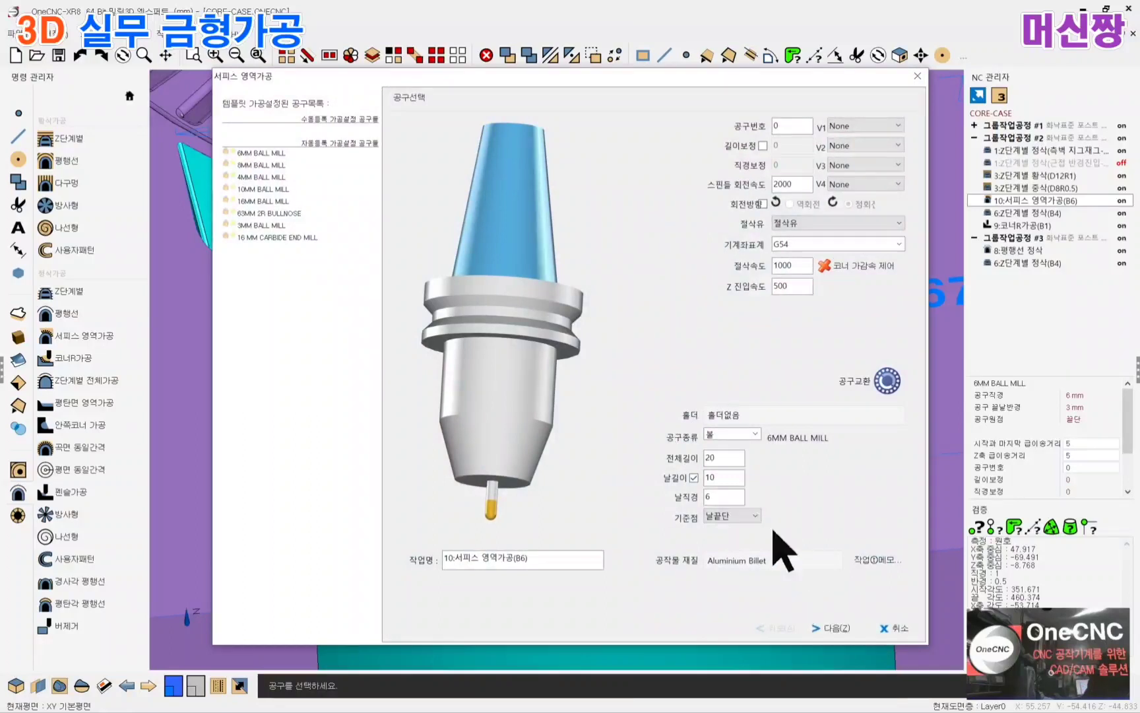
{"action": "double_click", "coordinate": [725, 457]}
{"action": "double_click", "coordinate": [725, 478]}
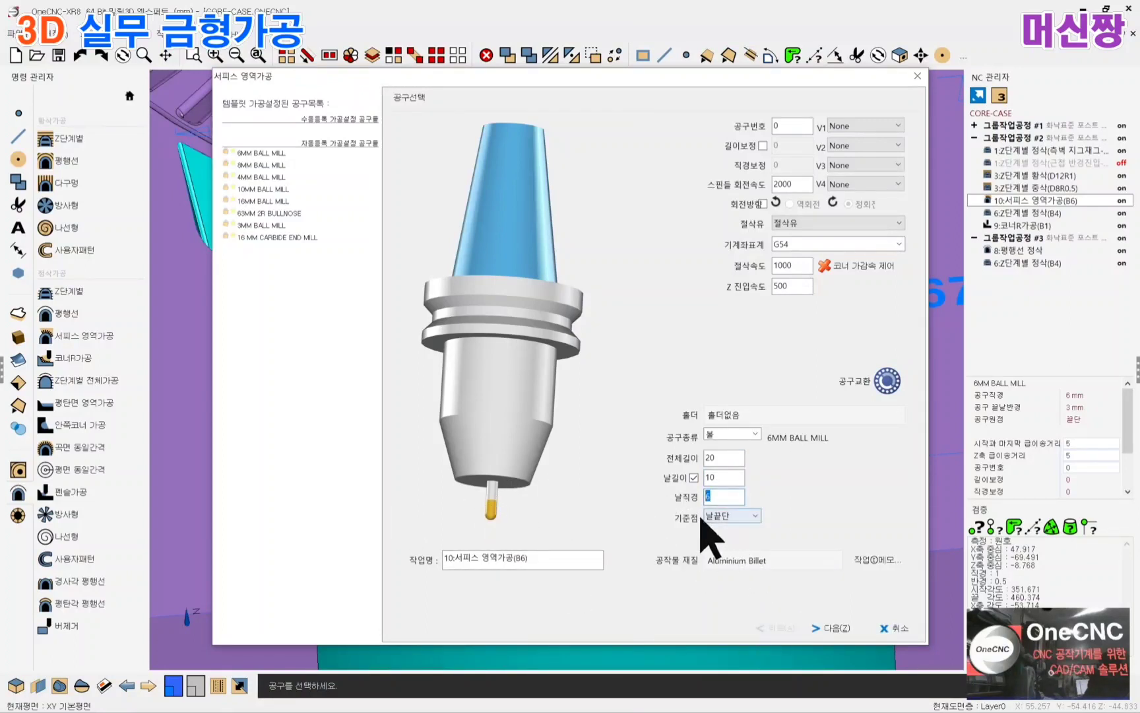
Review the B6 operation's safe entry height and its stepover, finishing allowance and surface accuracy settings
{"action": "left_click", "coordinate": [833, 628]}
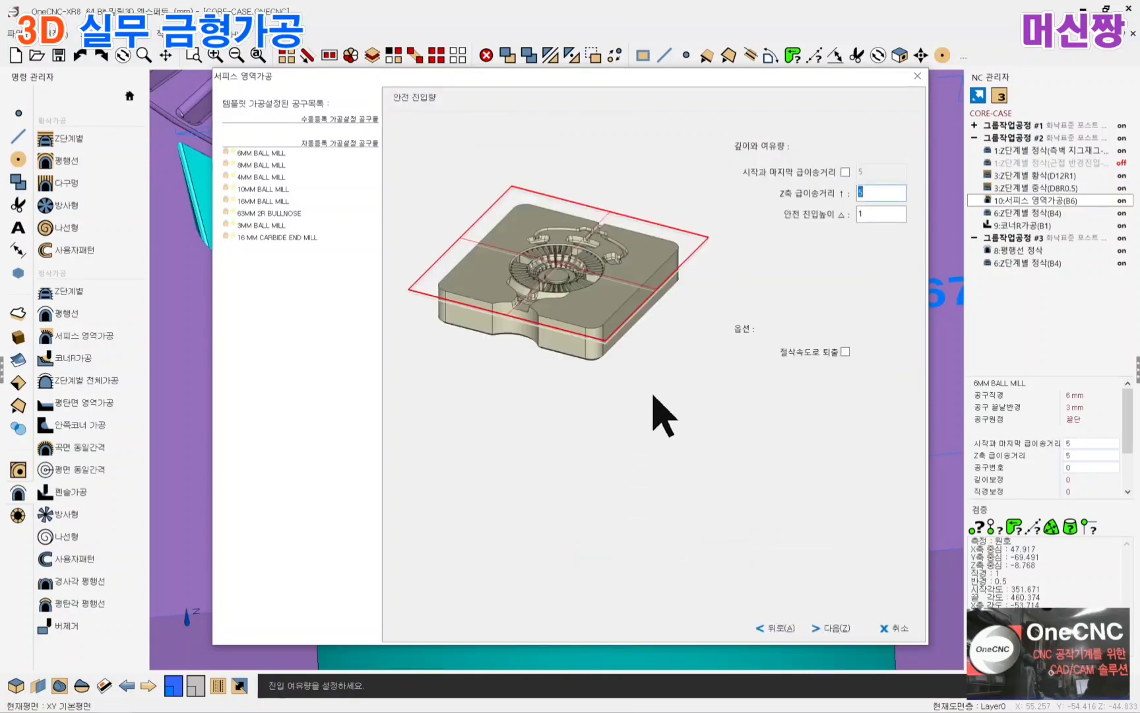
{"action": "double_click", "coordinate": [870, 213]}
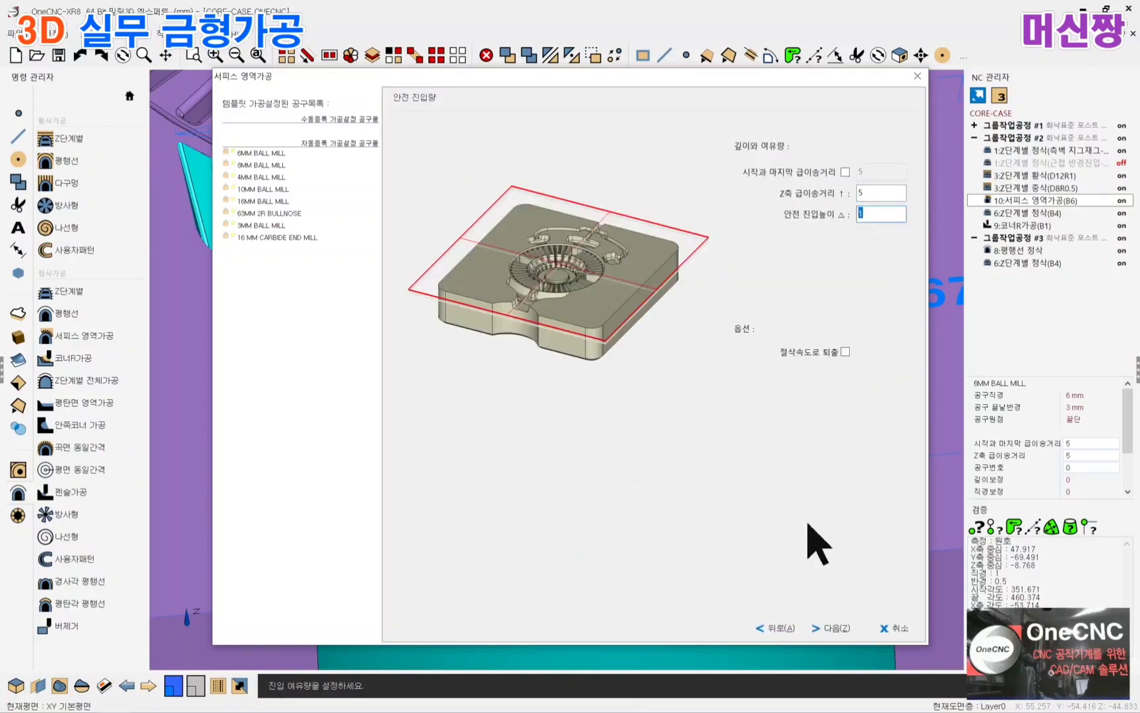
{"action": "left_click", "coordinate": [835, 628]}
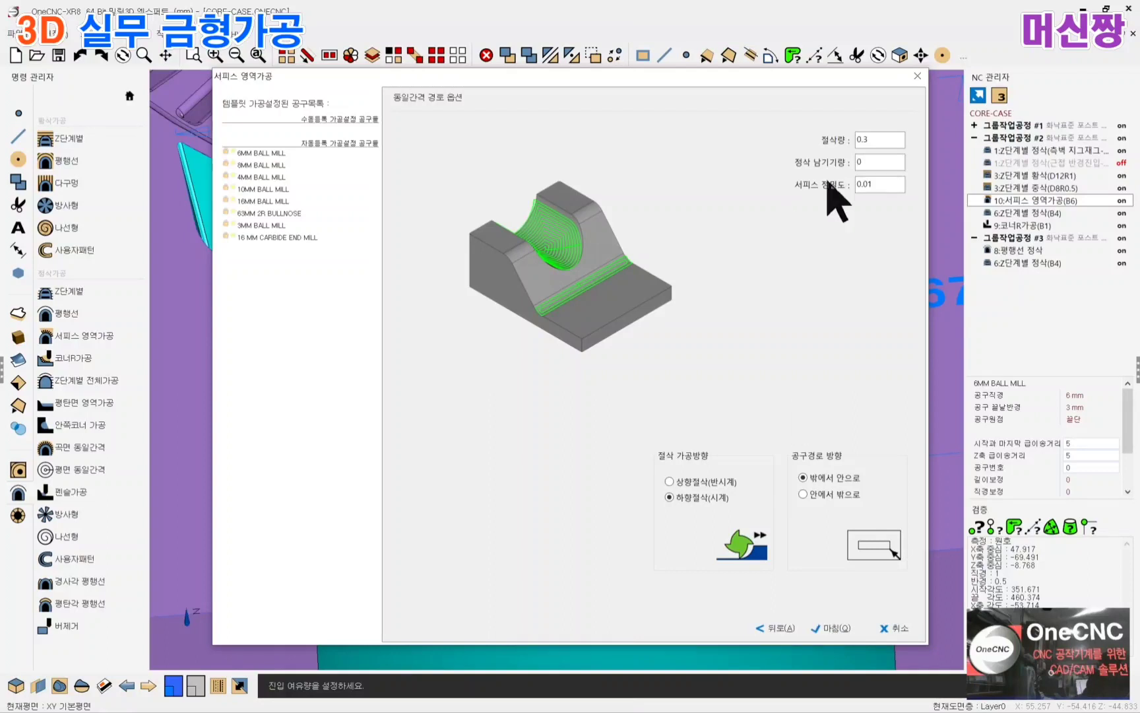
{"action": "double_click", "coordinate": [881, 140]}
{"action": "double_click", "coordinate": [875, 162]}
{"action": "double_click", "coordinate": [889, 184]}
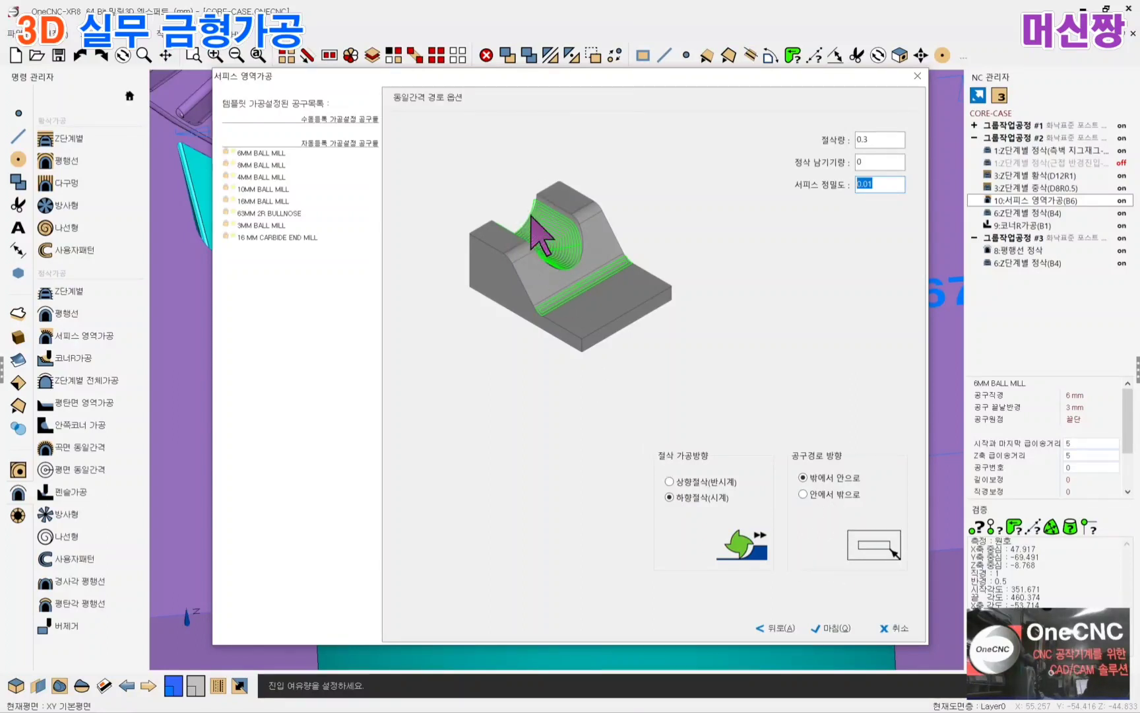
Accept the B6 settings and reselect the pocket's two flat floor faces to regenerate the surface area toolpath
{"action": "left_click", "coordinate": [833, 627]}
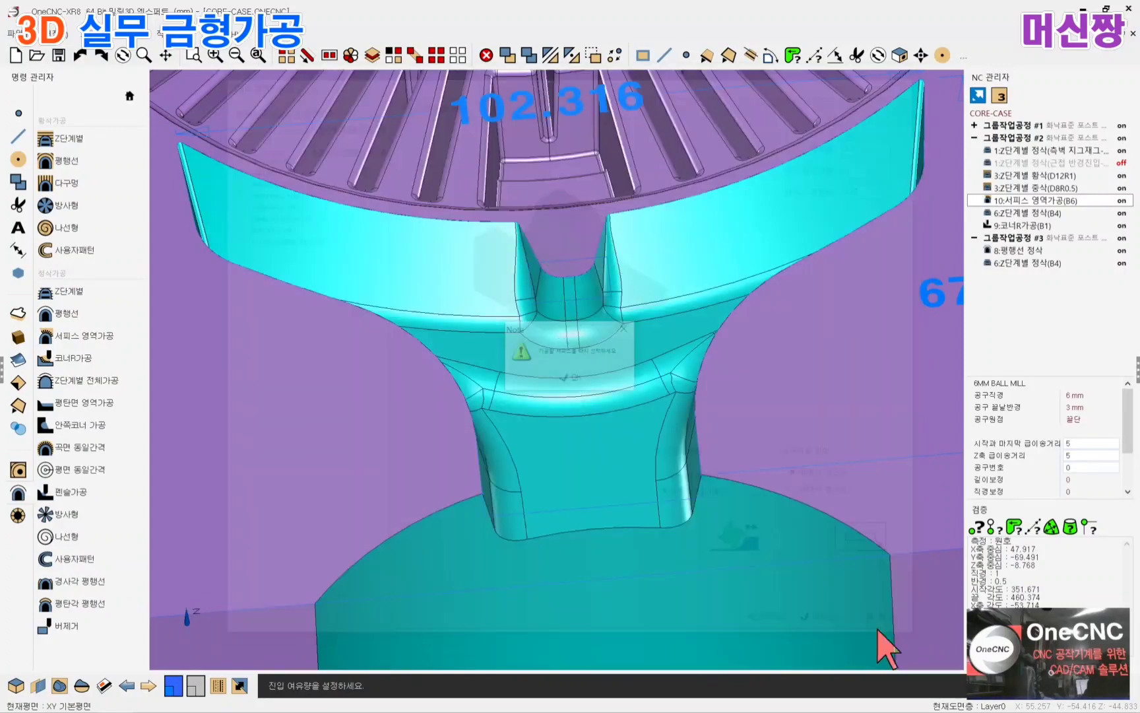
{"action": "left_click", "coordinate": [576, 382]}
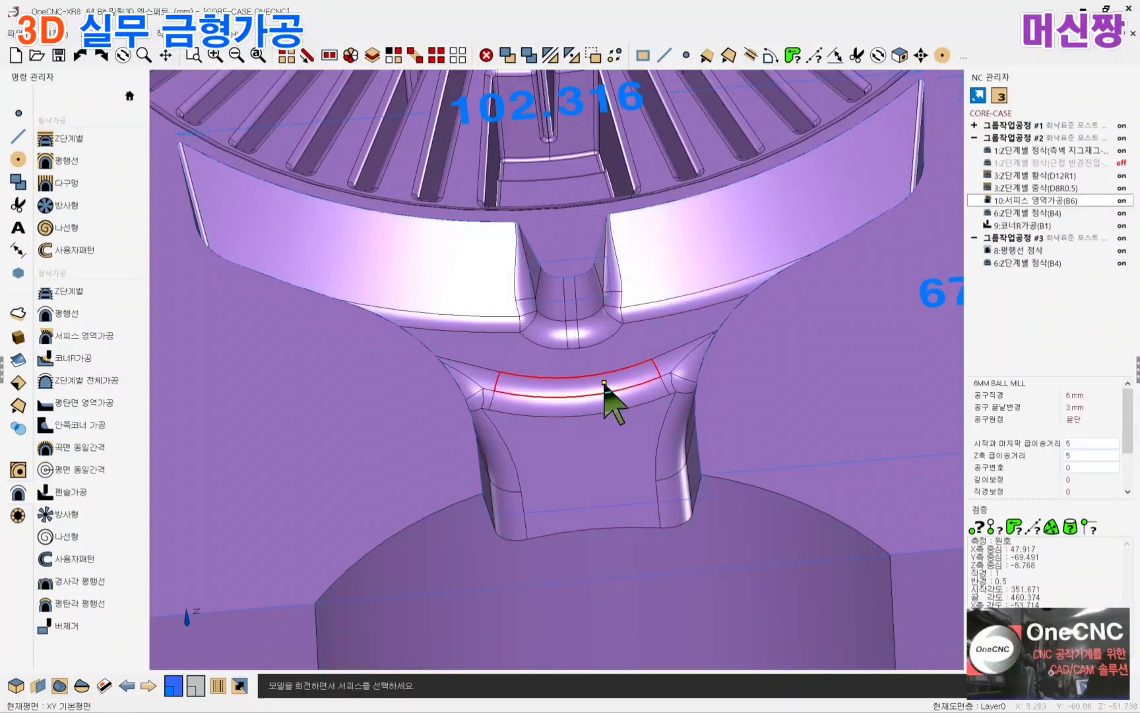
{"action": "left_click", "coordinate": [553, 374]}
{"action": "left_click", "coordinate": [584, 475]}
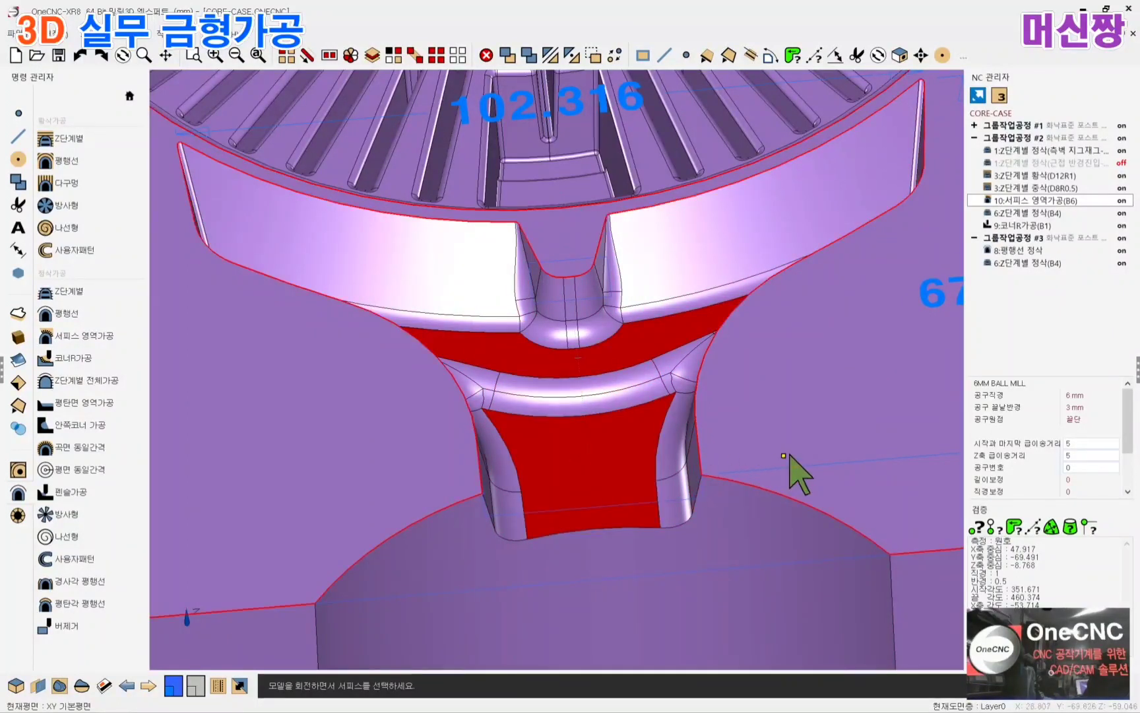
{"action": "right_click", "coordinate": [809, 409]}
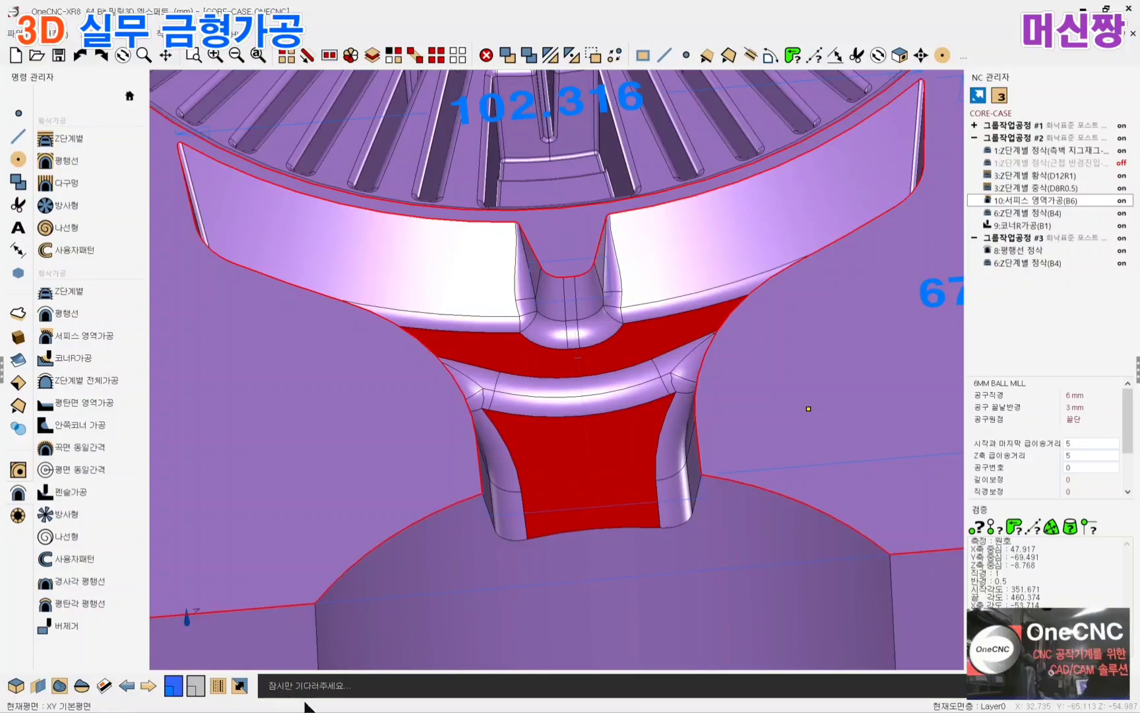
Preview the regenerated surface area machining (B6) toolpath on the pocket floor
{"action": "scroll", "coordinate": [635, 426], "scroll_direction": "down", "scroll_amount": 3}
{"action": "scroll", "coordinate": [630, 429], "scroll_direction": "up", "scroll_amount": 3}
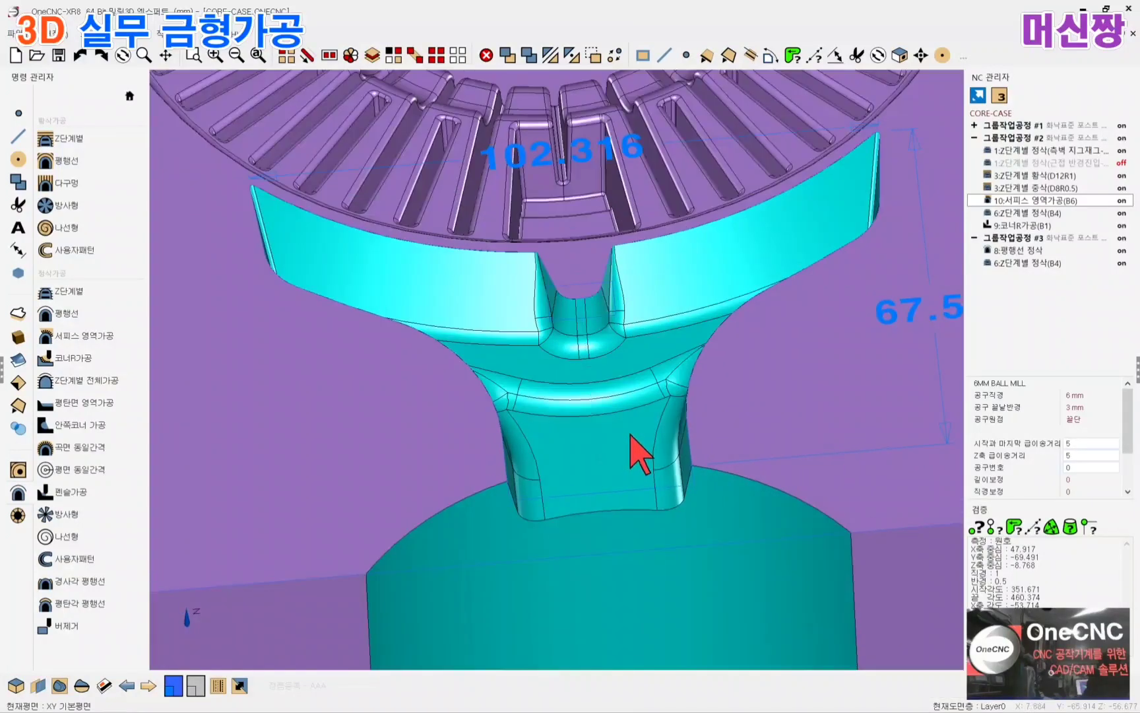
{"action": "middle_click_drag", "start_coordinate": [631, 431], "coordinate": [638, 457]}
{"action": "left_click", "coordinate": [1028, 200]}
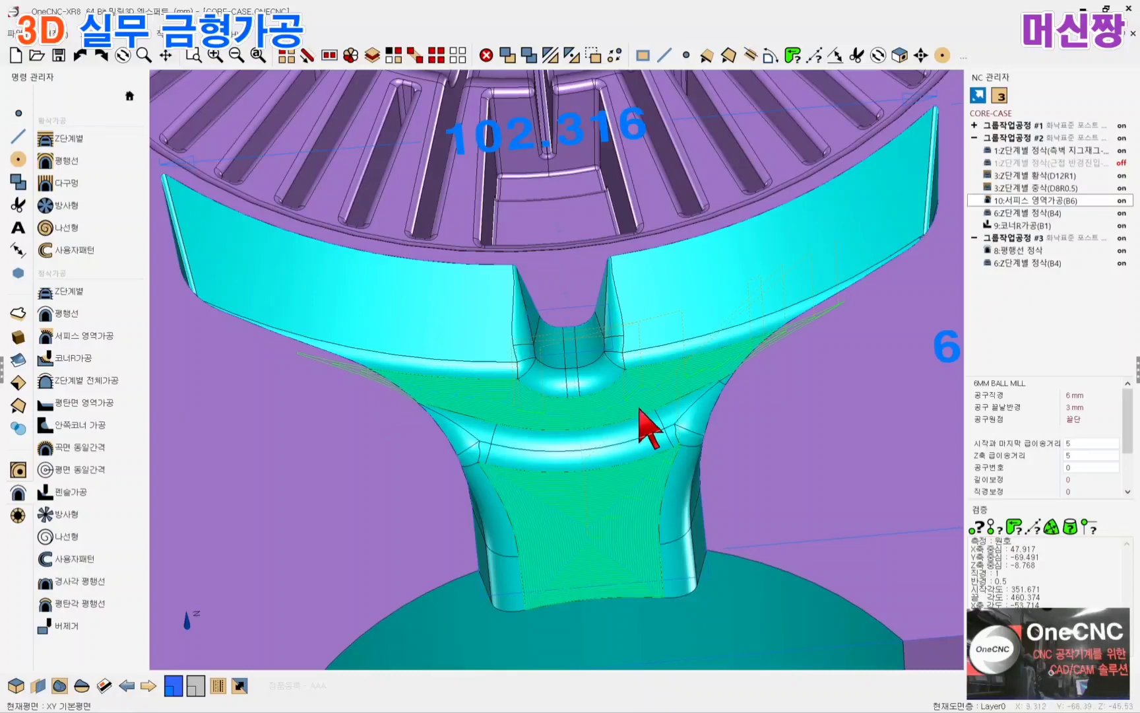
Examine the pocket's walls, fillets and floor faces from steep and oblique angles without the toolpath
{"action": "scroll", "coordinate": [675, 383], "scroll_direction": "down", "scroll_amount": 3}
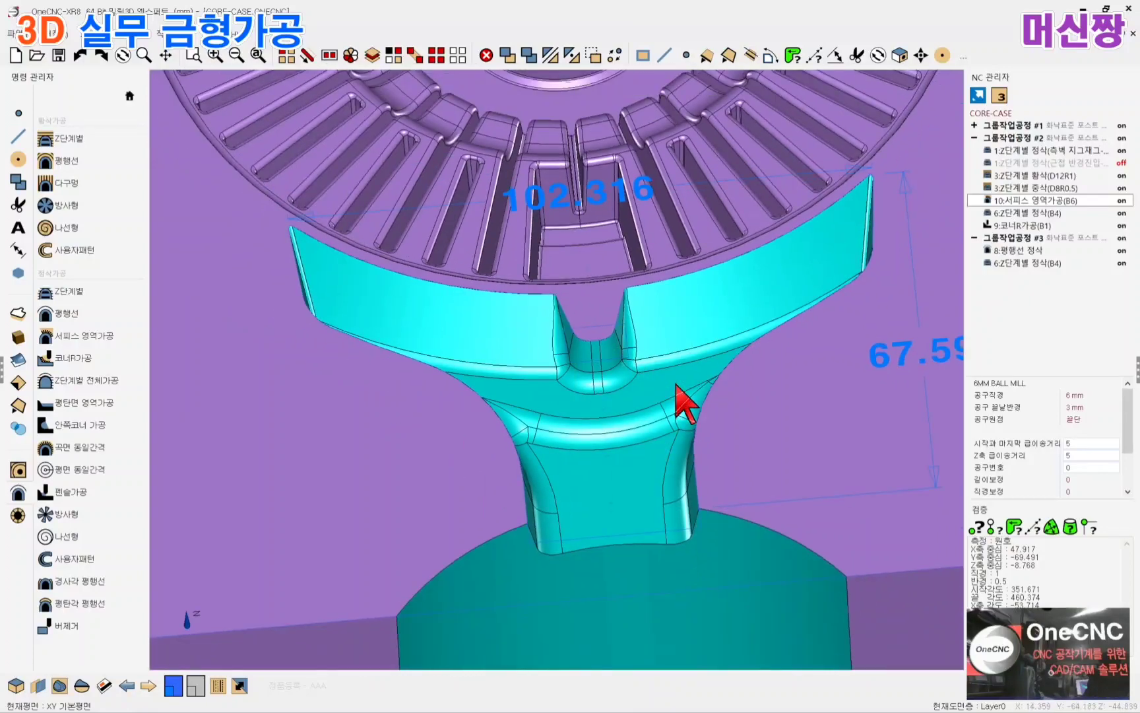
{"action": "scroll", "coordinate": [675, 382], "scroll_direction": "up", "scroll_amount": 3}
{"action": "scroll", "coordinate": [660, 422], "scroll_direction": "down", "scroll_amount": 1}
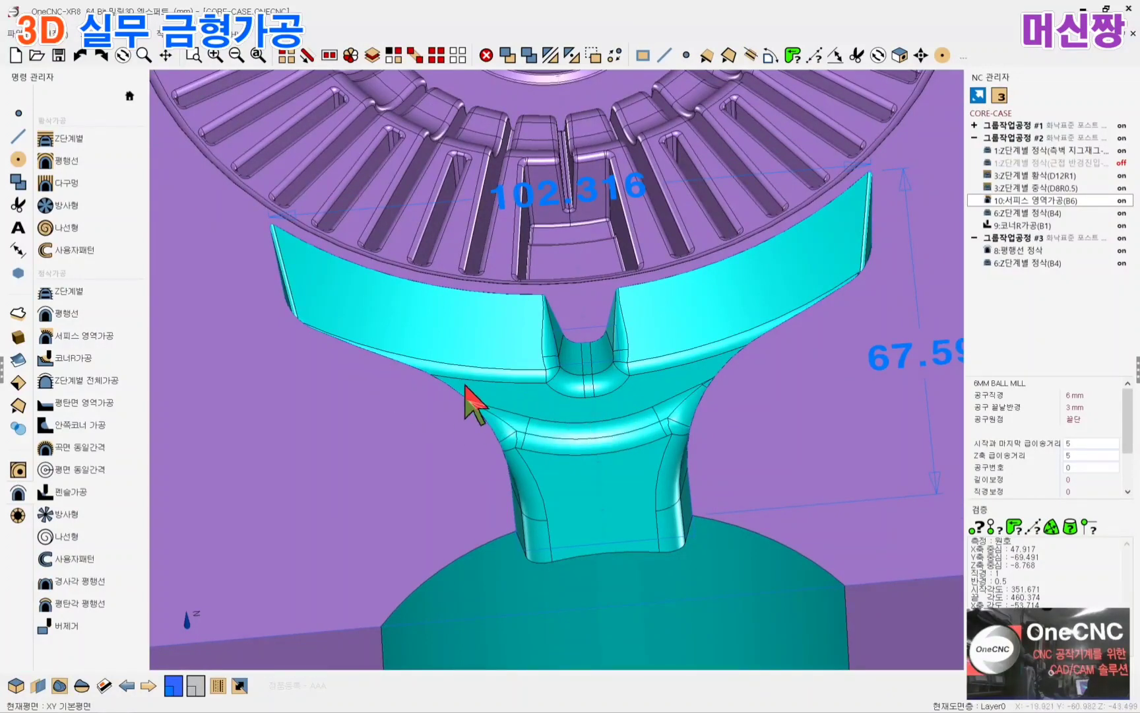
{"action": "scroll", "coordinate": [653, 393], "scroll_direction": "down", "scroll_amount": 1}
{"action": "middle_click_drag", "start_coordinate": [653, 393], "coordinate": [669, 421]}
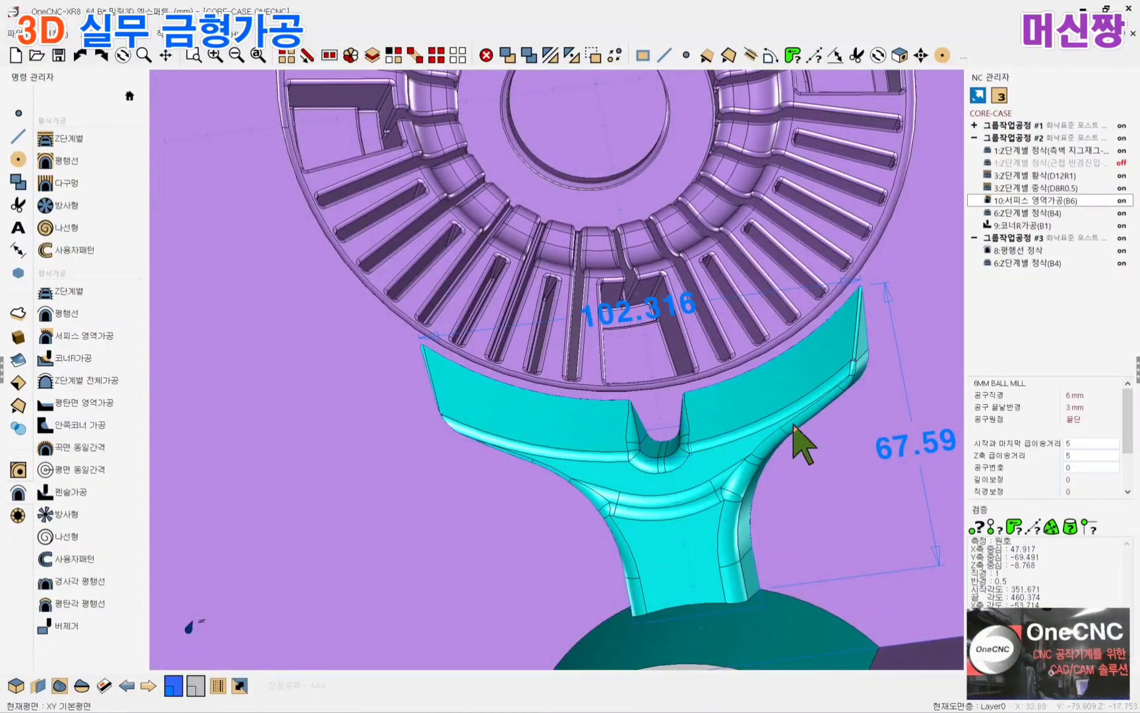
{"action": "scroll", "coordinate": [690, 471], "scroll_direction": "up", "scroll_amount": 1}
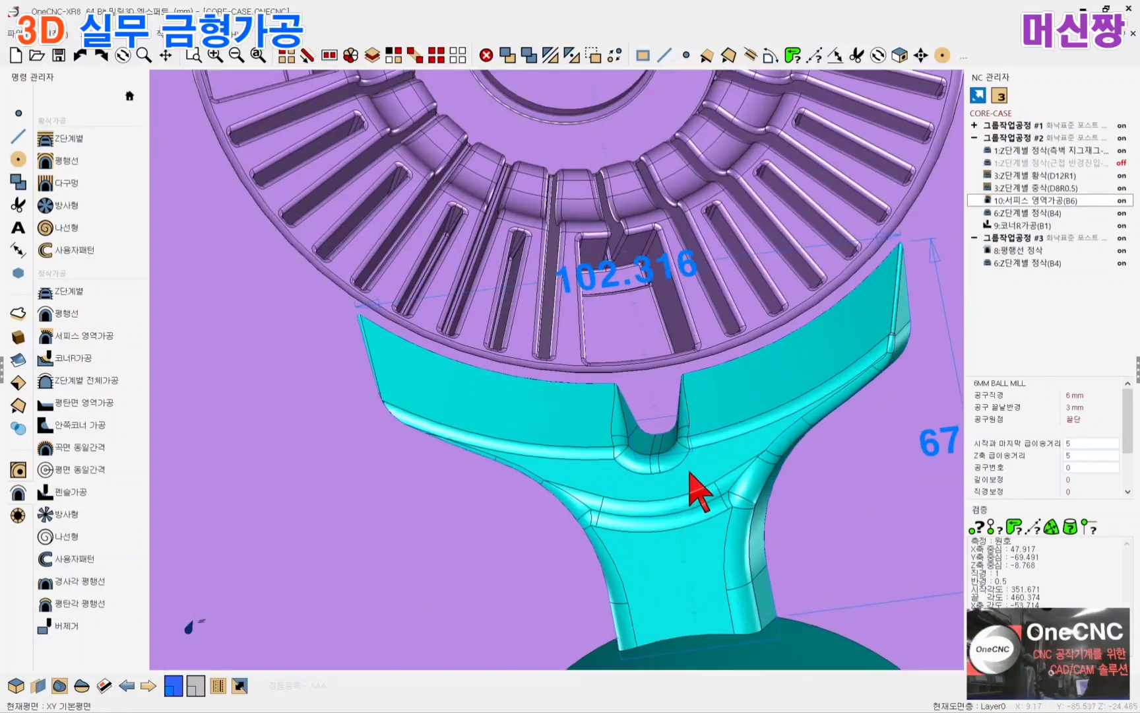
{"action": "middle_click_drag", "start_coordinate": [690, 469], "coordinate": [667, 466]}
{"action": "scroll", "coordinate": [663, 437], "scroll_direction": "down", "scroll_amount": 1}
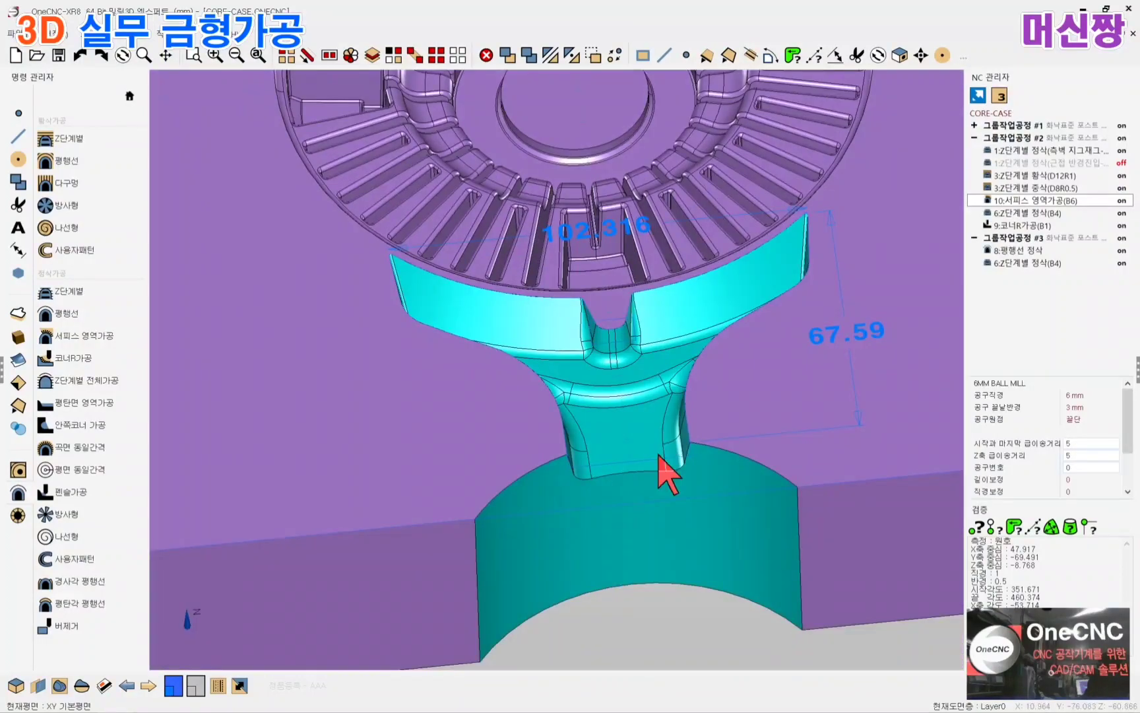
{"action": "scroll", "coordinate": [666, 466], "scroll_direction": "up", "scroll_amount": 2}
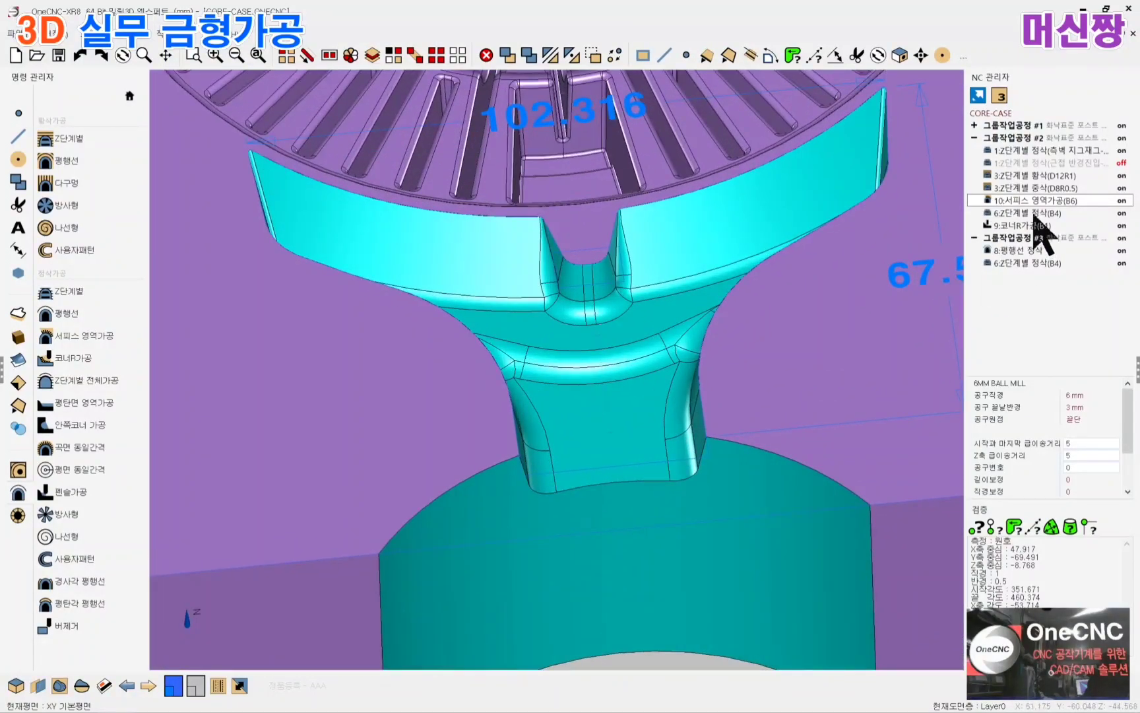
Preview the Z-level finishing (B4) toolpath in group 2, open its settings and check the ball mill's dimensions
{"action": "left_click", "coordinate": [1033, 214]}
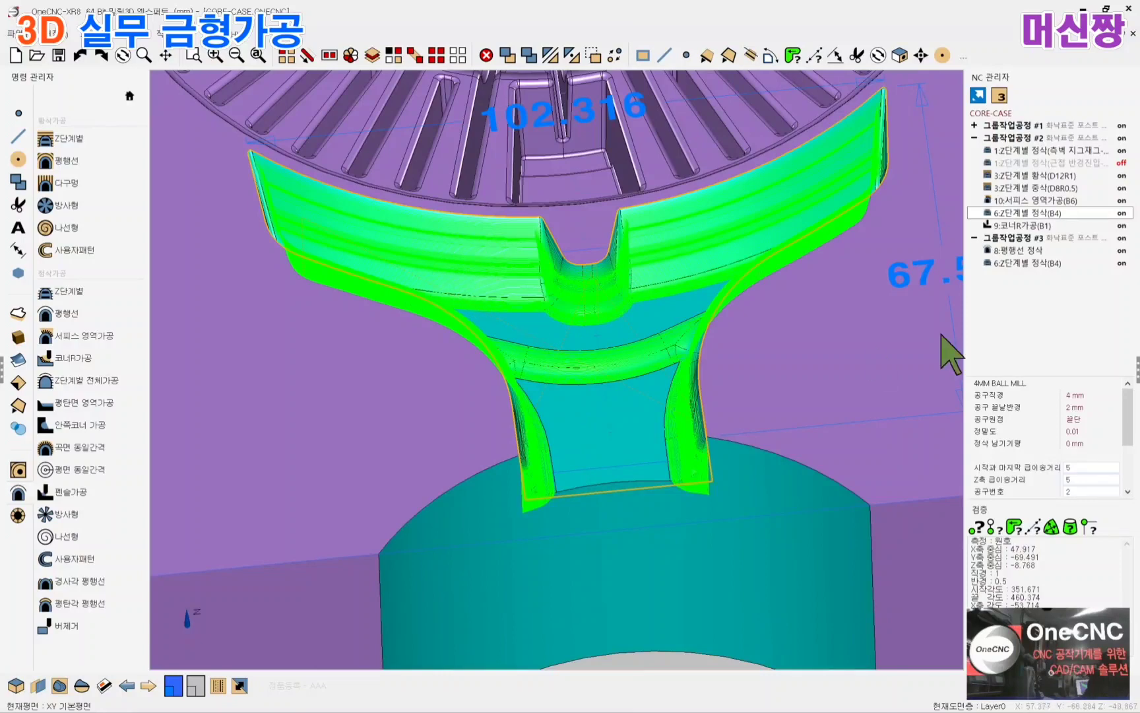
{"action": "double_click", "coordinate": [1014, 215]}
{"action": "left_click", "coordinate": [403, 430]}
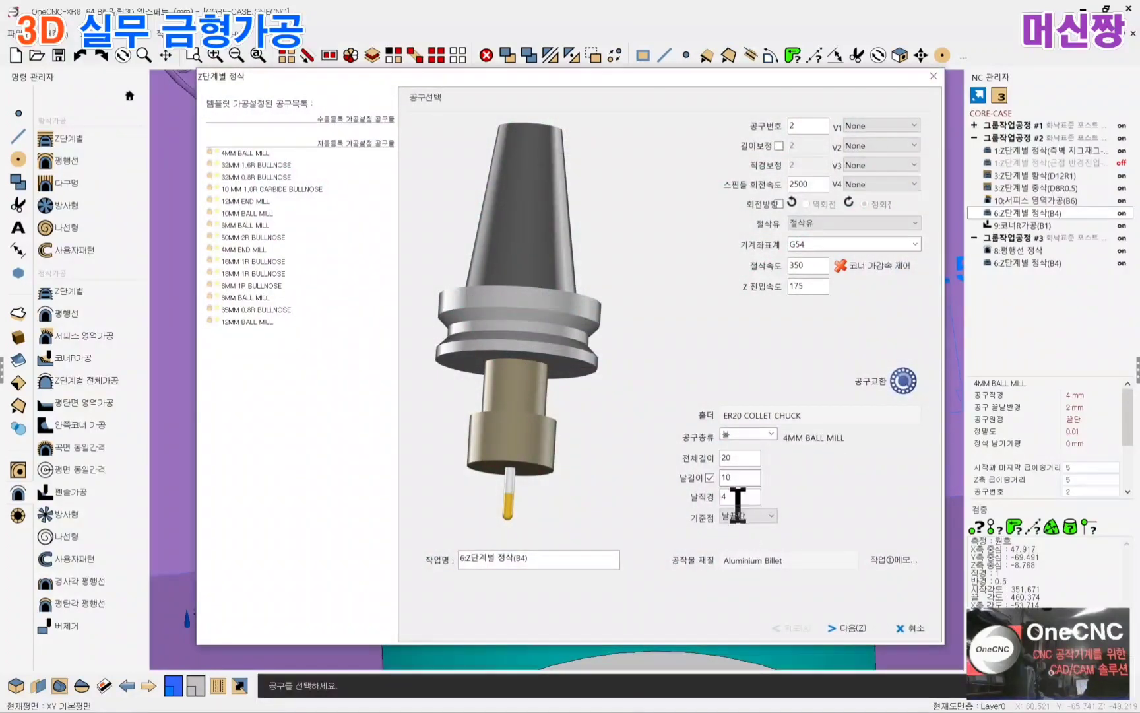
{"action": "double_click", "coordinate": [738, 493]}
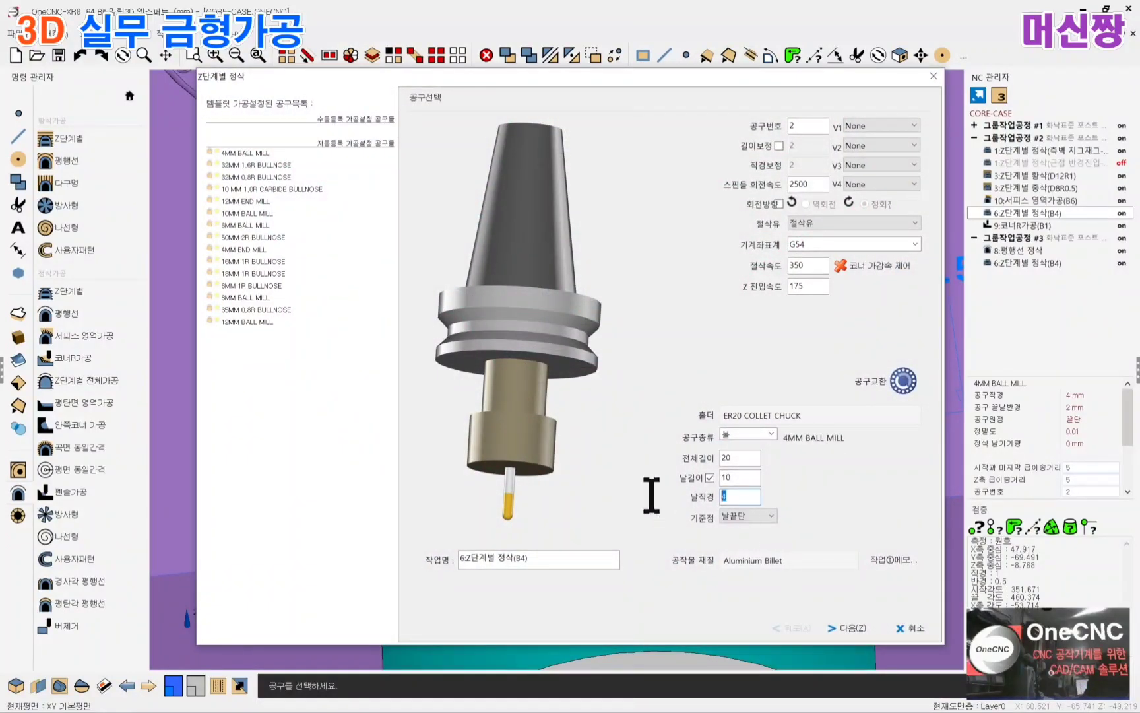
{"action": "double_click", "coordinate": [743, 458]}
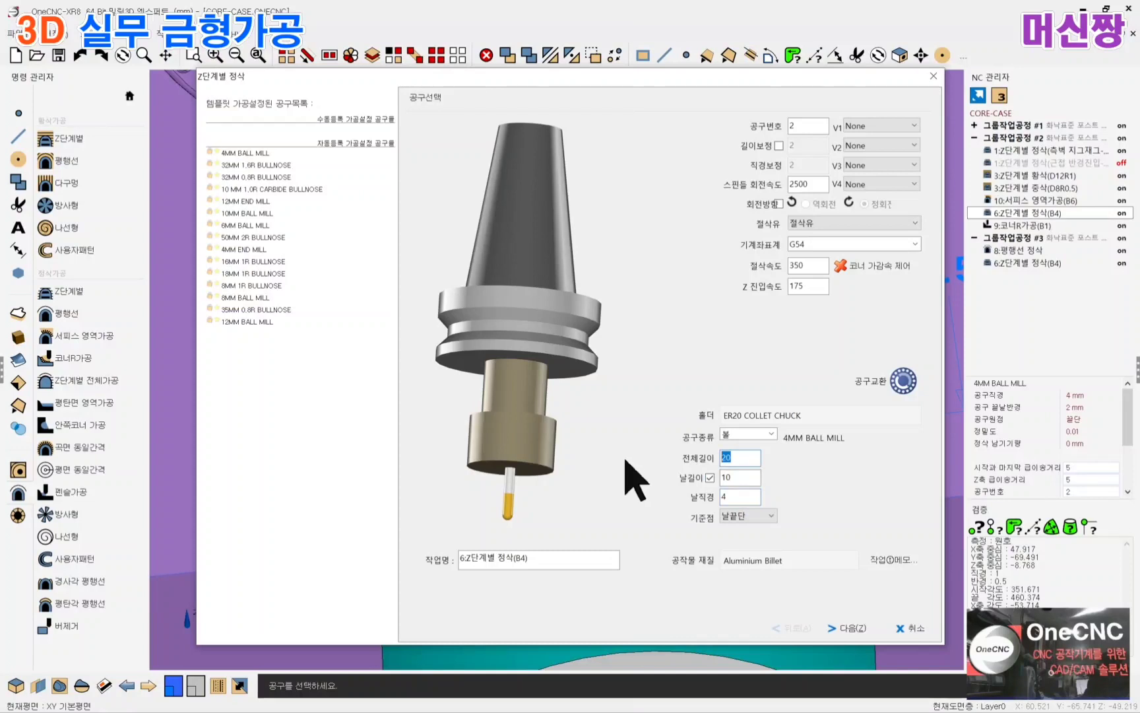
Review the Z-level finishing (B4) safe approach distances and the zigzag side-wall entry settings
{"action": "left_click", "coordinate": [850, 629]}
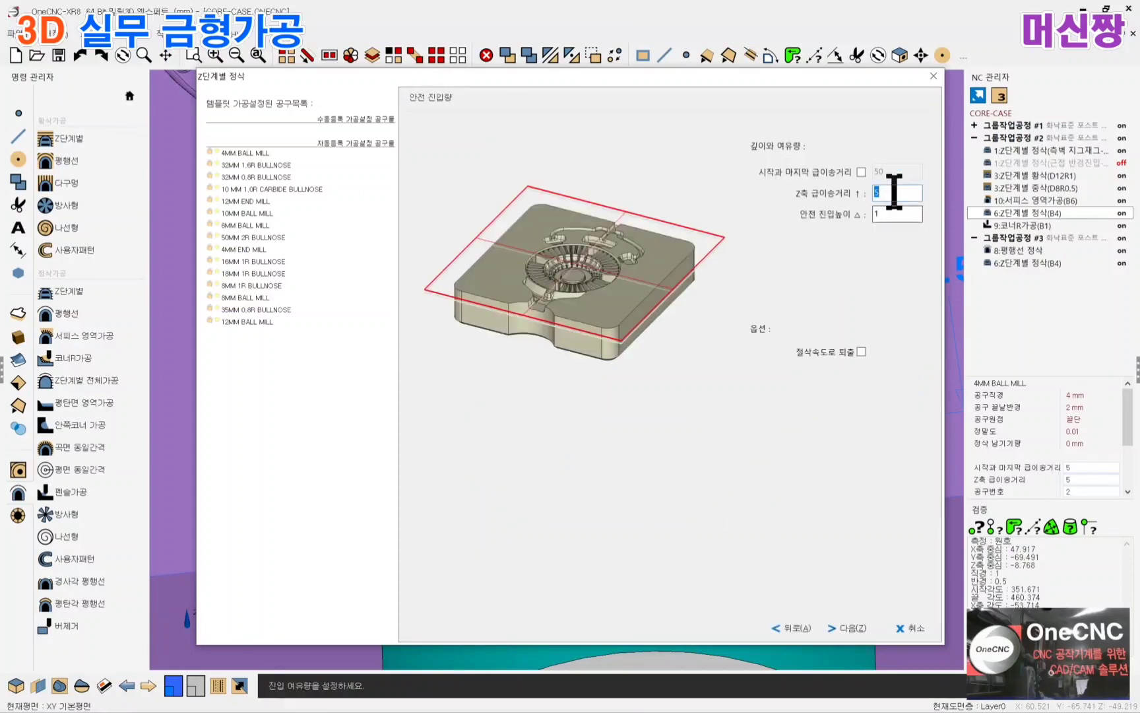
{"action": "left_click", "coordinate": [856, 629]}
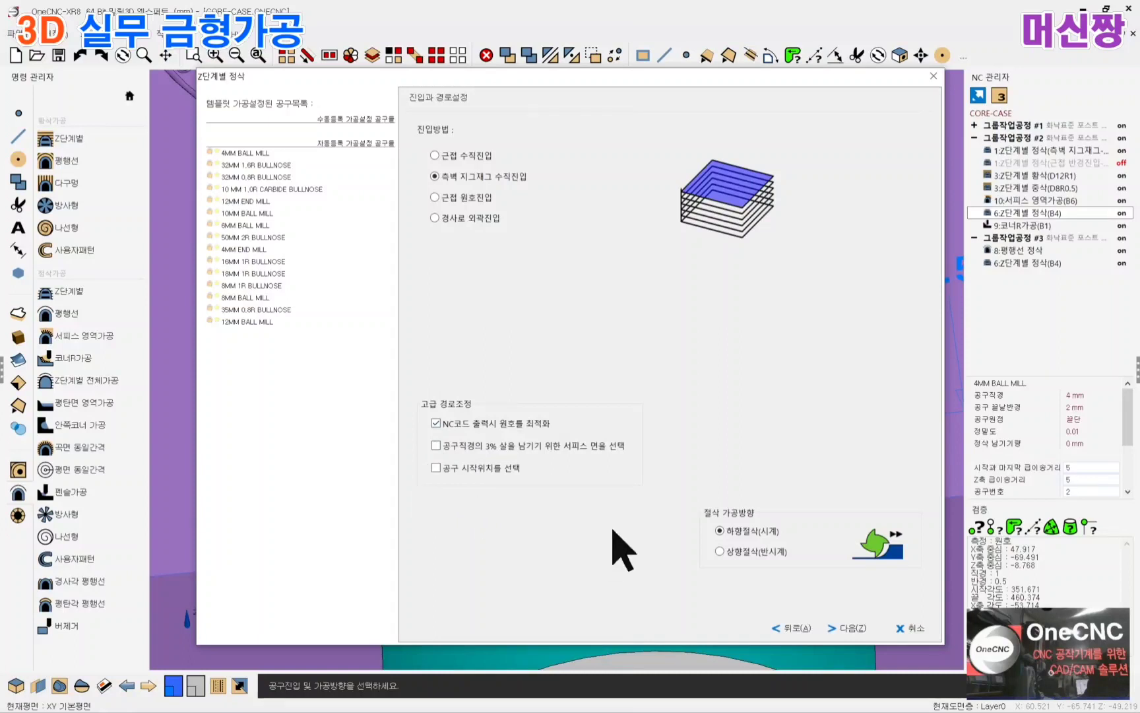
{"action": "left_click", "coordinate": [849, 629]}
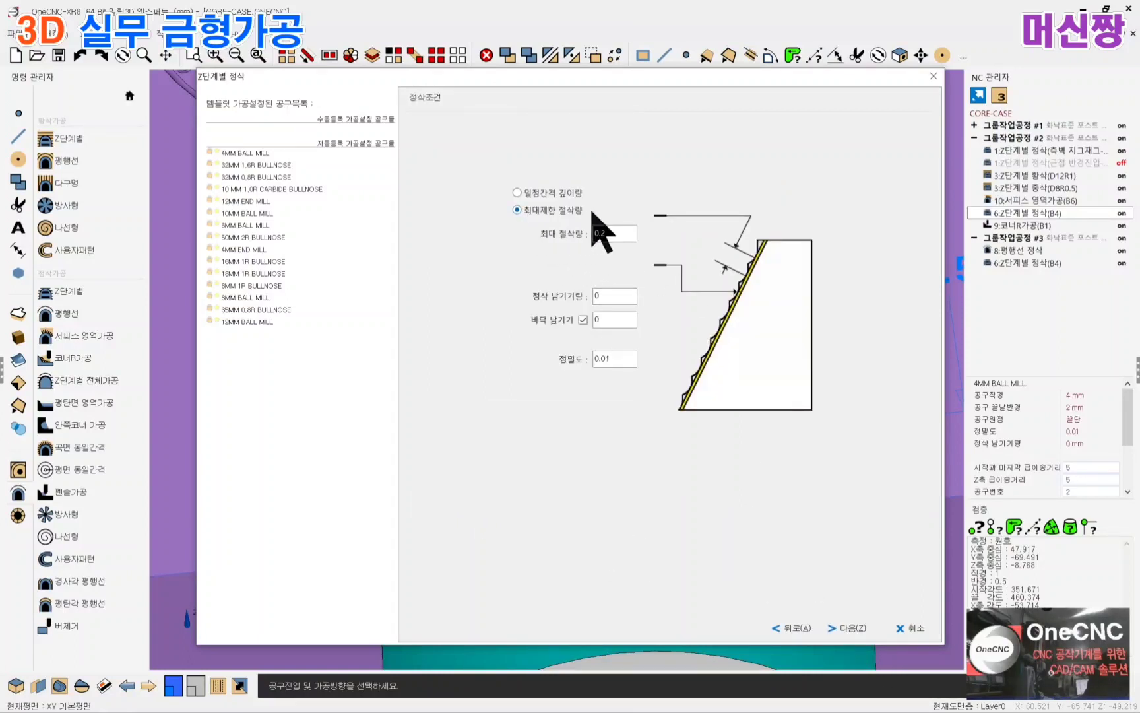
Check the B4 finishing conditions: the maximum cut amount, the finishing allowance and the floor allowance
{"action": "left_click", "coordinate": [617, 235]}
{"action": "double_click", "coordinate": [617, 235]}
{"action": "left_click", "coordinate": [615, 232]}
{"action": "double_click", "coordinate": [614, 295]}
{"action": "double_click", "coordinate": [617, 320]}
Check the B4 boundary's bottom Z depth, close the settings without changes and preview the B4 toolpath
{"action": "left_click", "coordinate": [850, 628]}
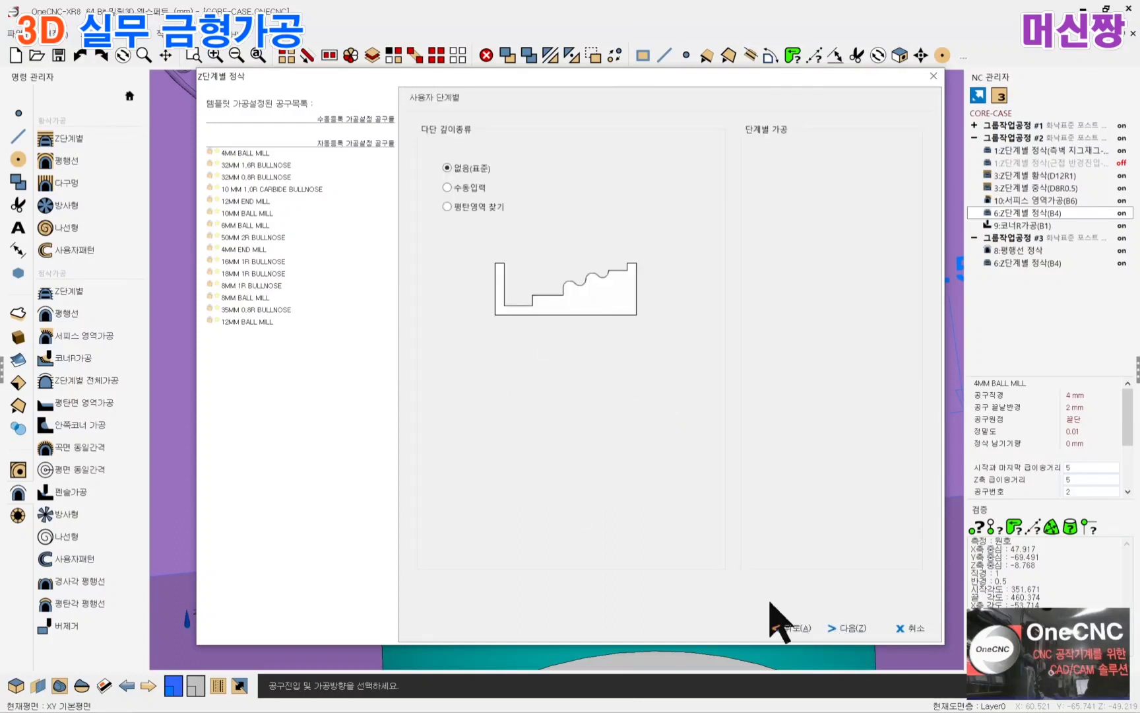
{"action": "left_click", "coordinate": [849, 628]}
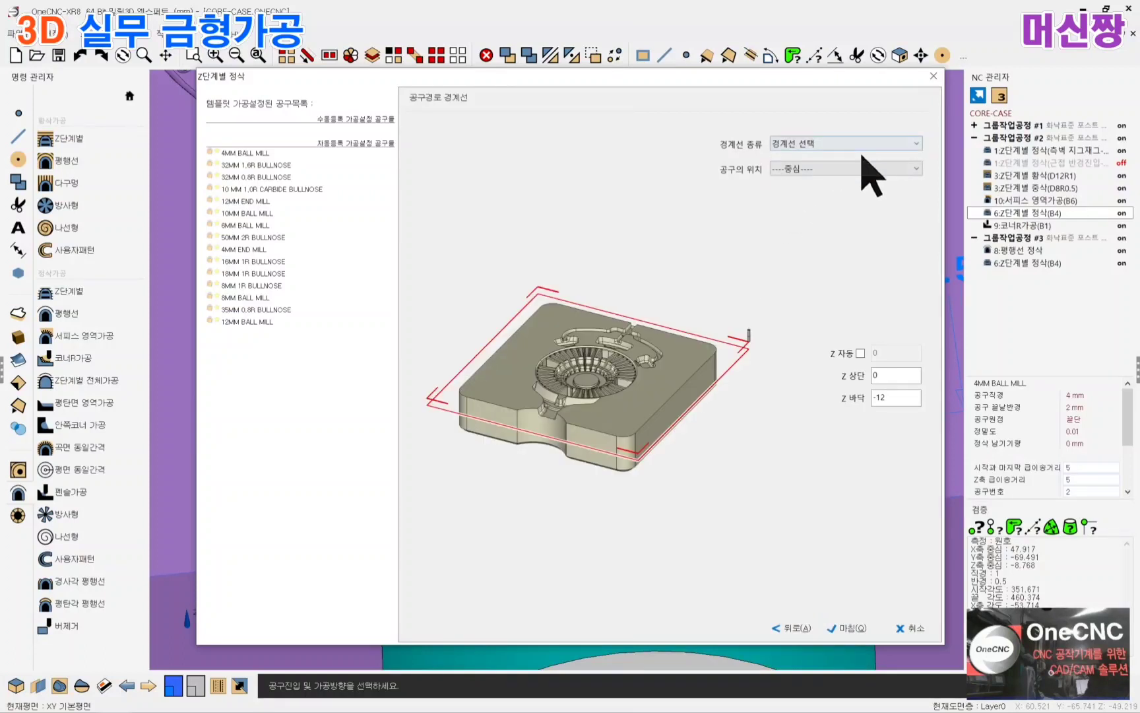
{"action": "double_click", "coordinate": [897, 396]}
{"action": "left_click", "coordinate": [916, 629]}
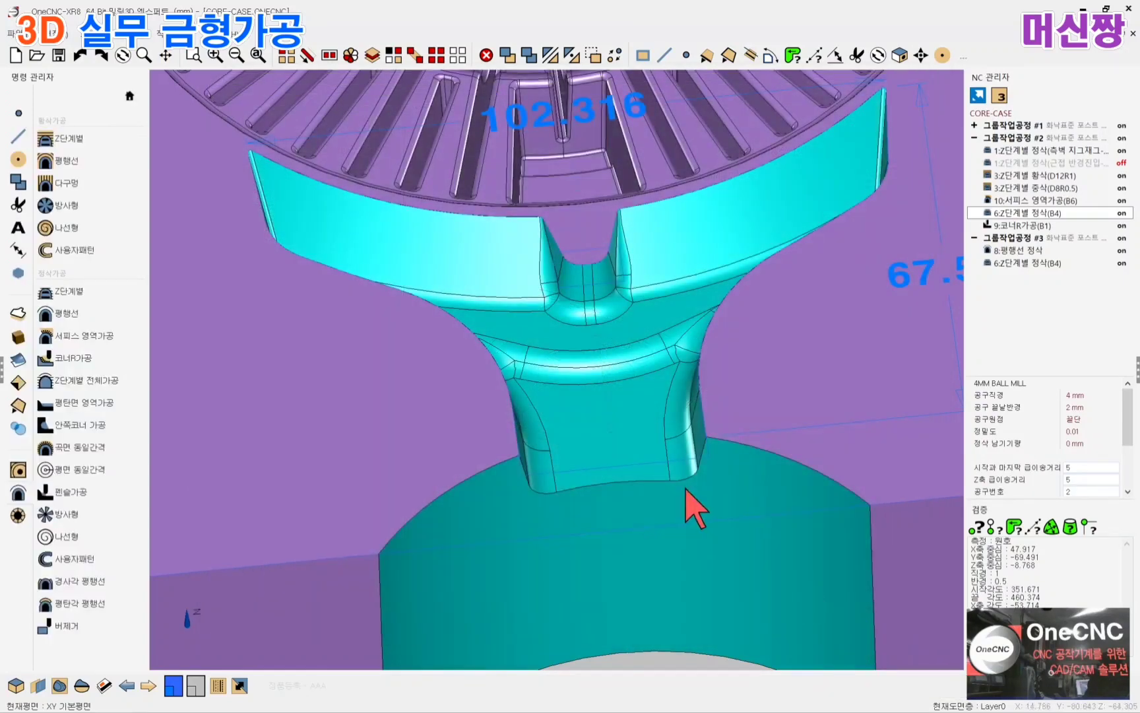
{"action": "left_click", "coordinate": [1015, 215]}
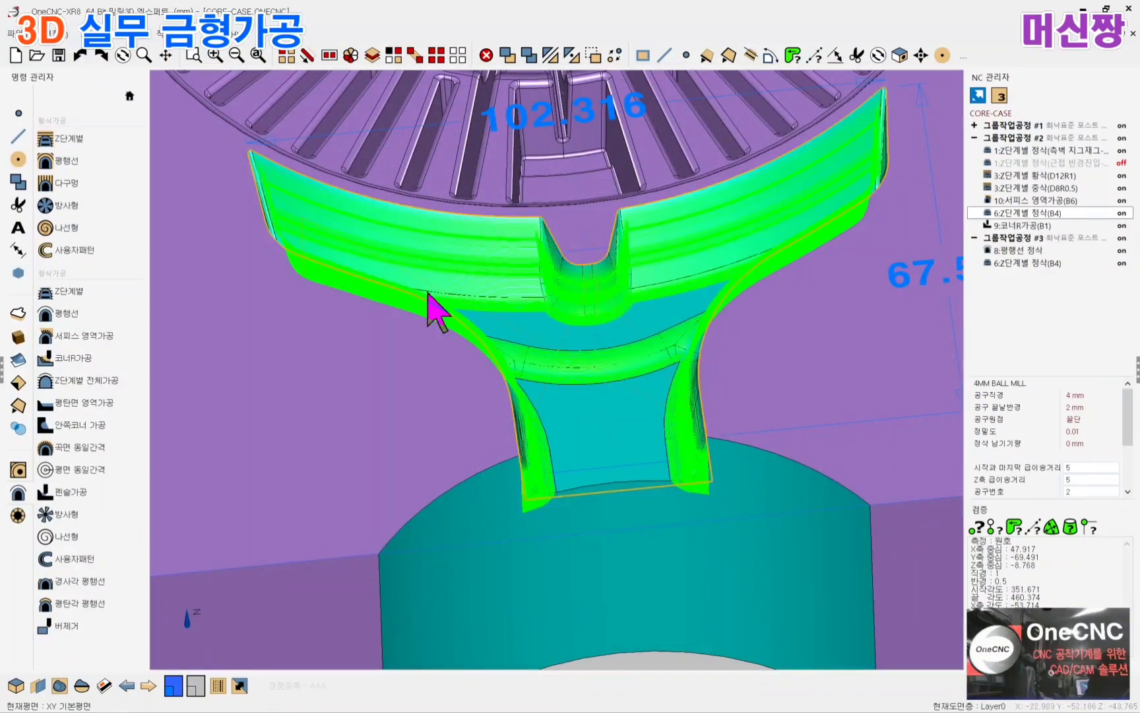
Open the corner R machining (B1) operation for editing and check the ball mill's dimensions, spindle speed and cutting feed
{"action": "double_click", "coordinate": [1019, 225]}
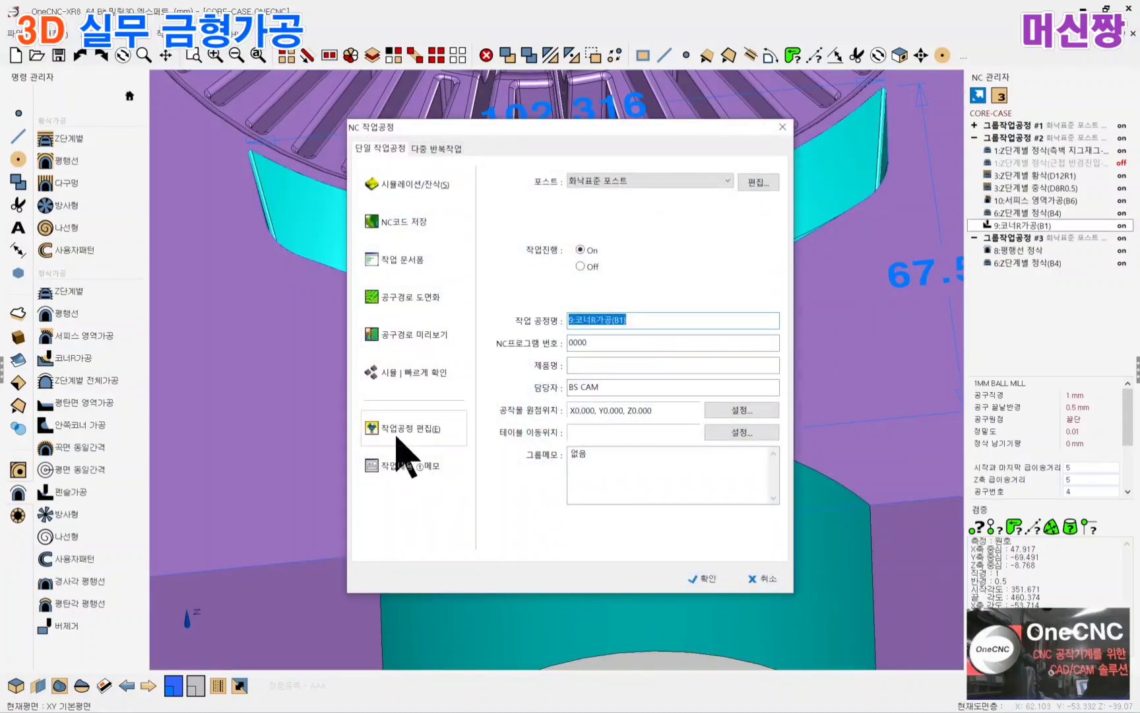
{"action": "left_click", "coordinate": [396, 429]}
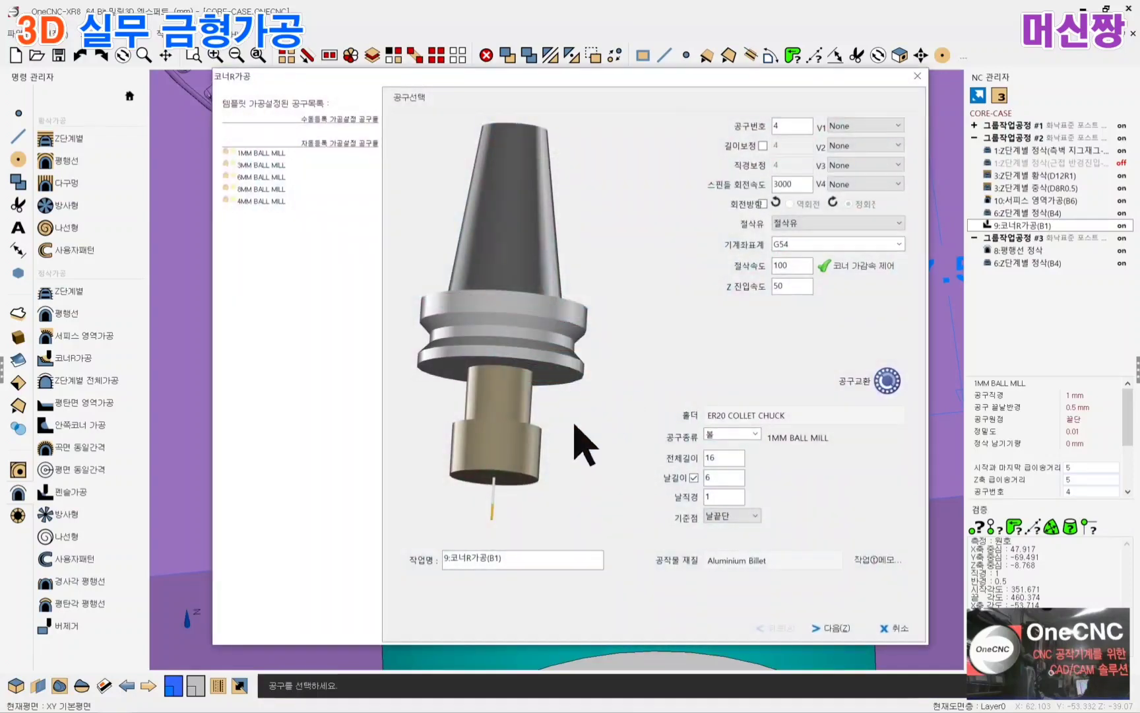
{"action": "double_click", "coordinate": [721, 497]}
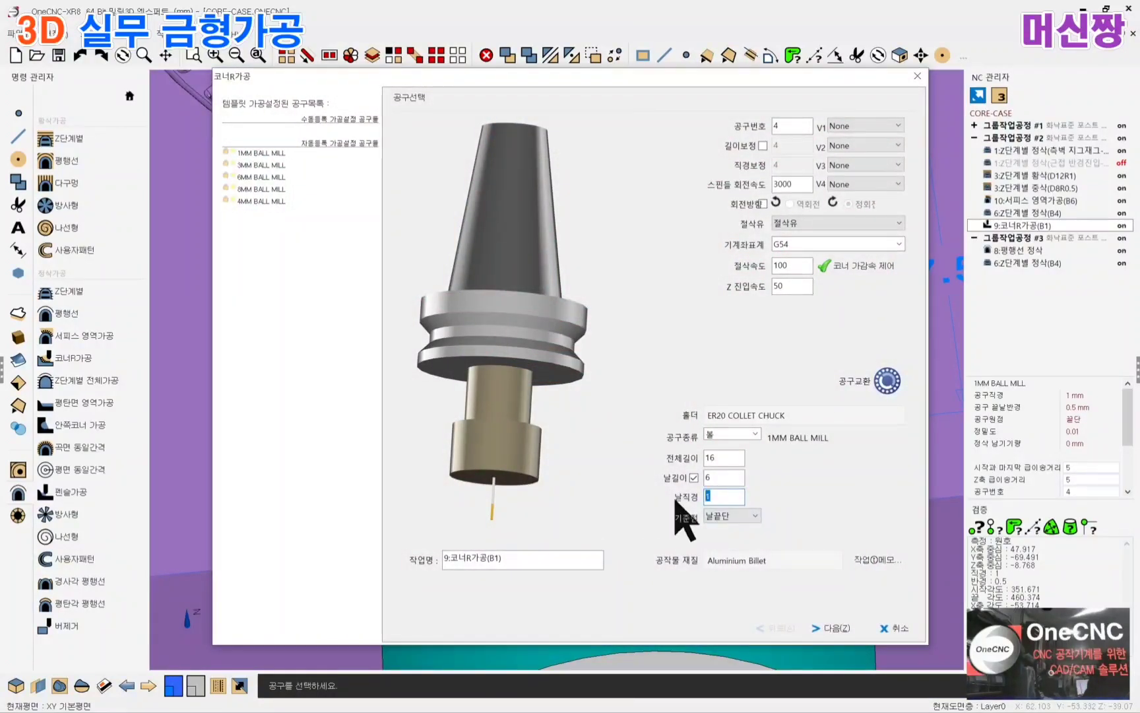
{"action": "double_click", "coordinate": [719, 476]}
{"action": "double_click", "coordinate": [726, 458]}
{"action": "left_click_drag", "start_coordinate": [801, 184], "coordinate": [708, 184]}
{"action": "left_click", "coordinate": [805, 183]}
{"action": "double_click", "coordinate": [800, 266]}
Check the safe approach height of the corner R machining (B1) operation and continue to its corner settings
{"action": "left_click", "coordinate": [835, 629]}
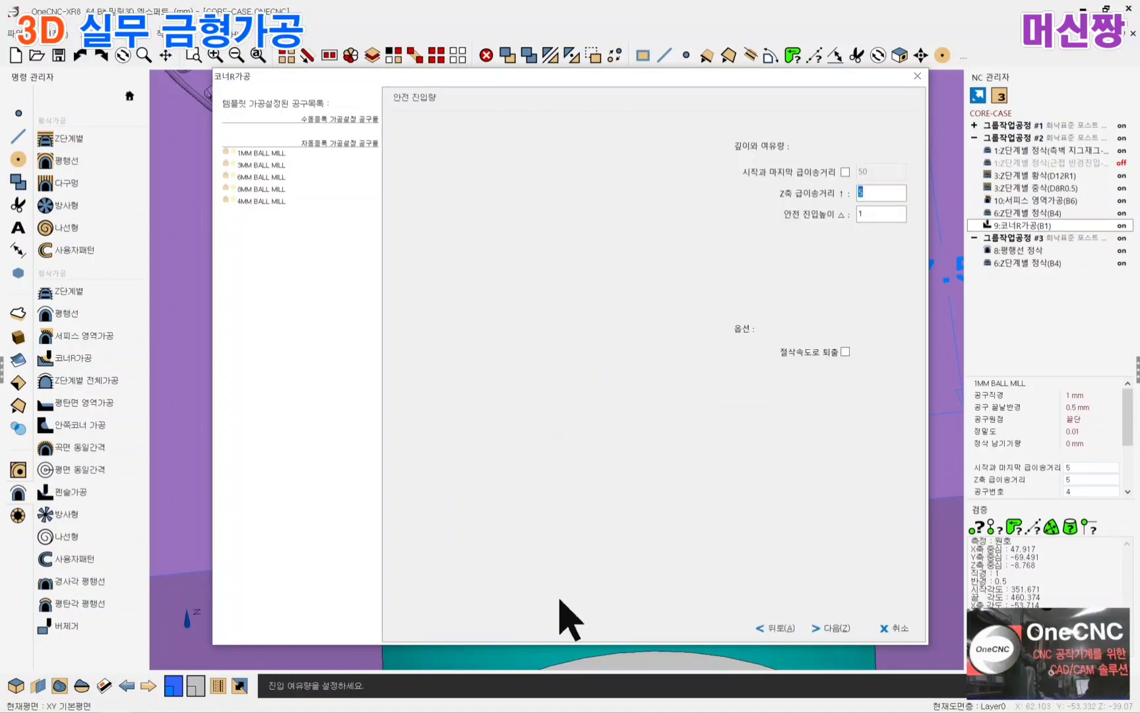
{"action": "left_click", "coordinate": [882, 214]}
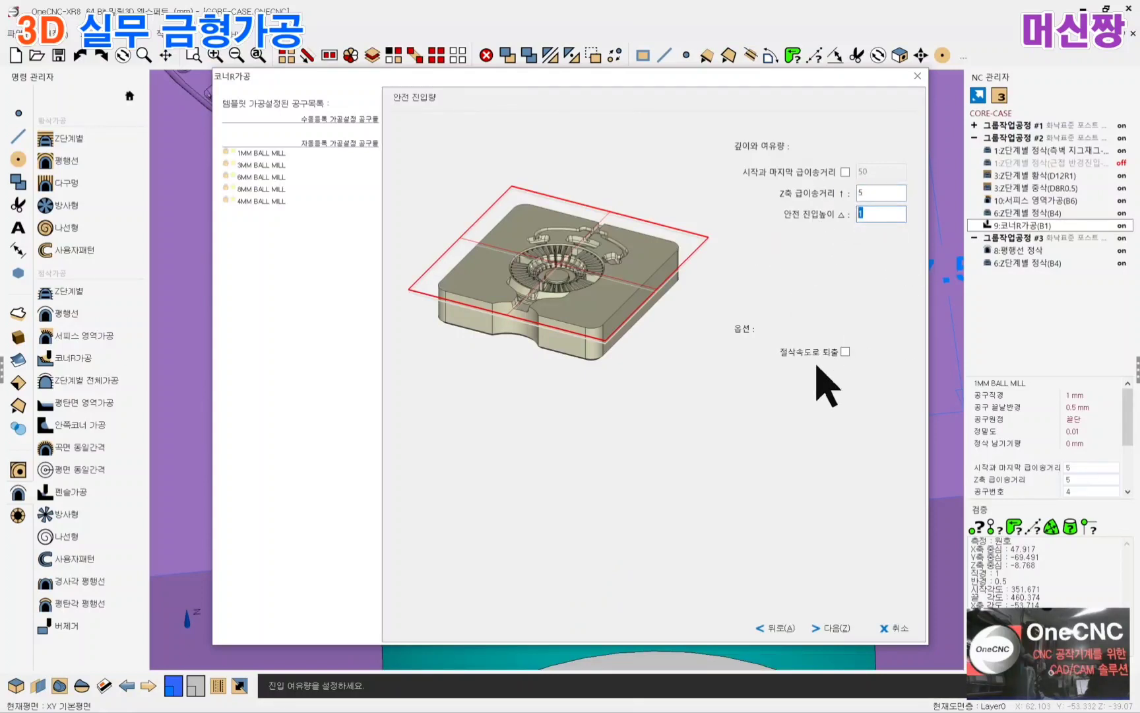
{"action": "left_click", "coordinate": [836, 630]}
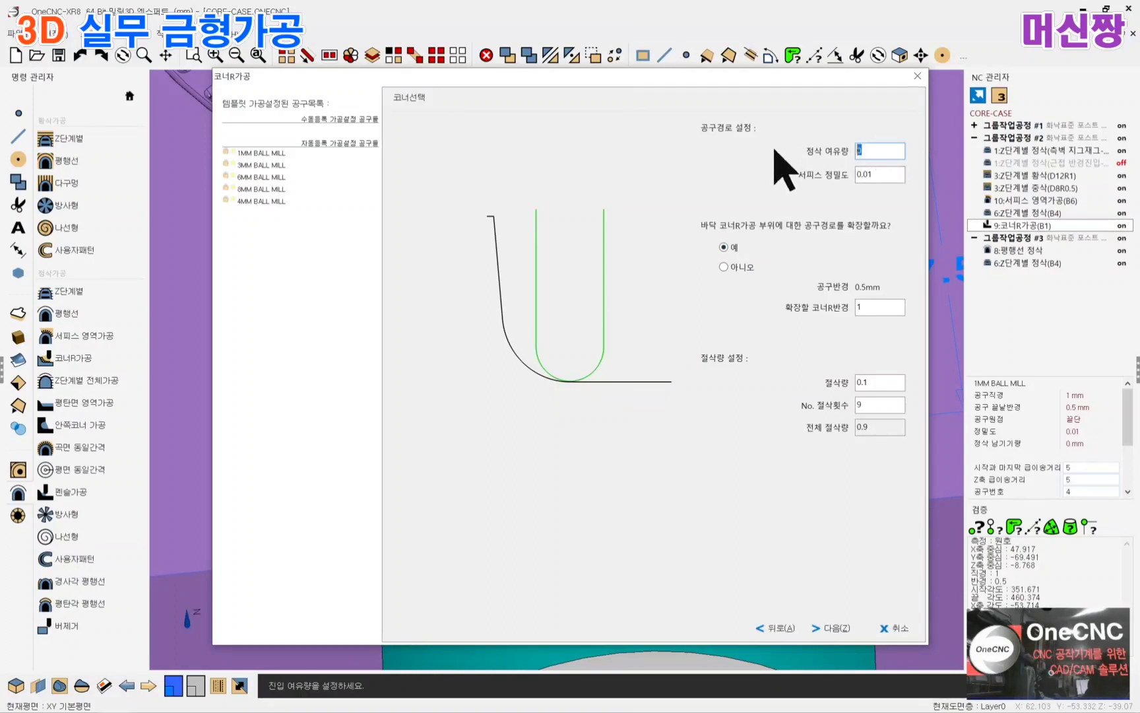
Check the B1 surface accuracy, extended corner radius, cut amount and number of cuts
{"action": "left_click", "coordinate": [880, 173]}
{"action": "double_click", "coordinate": [872, 308]}
{"action": "left_click", "coordinate": [888, 381]}
{"action": "key", "text": "Tab"}
{"action": "double_click", "coordinate": [879, 381]}
{"action": "left_click_drag", "start_coordinate": [866, 404], "coordinate": [770, 430]}
{"action": "left_click_drag", "start_coordinate": [865, 404], "coordinate": [775, 407]}
Check the B1 boundary's bottom Z depth, accept the settings and regenerate the toolpath without reselecting the machining boundary
{"action": "left_click", "coordinate": [837, 629]}
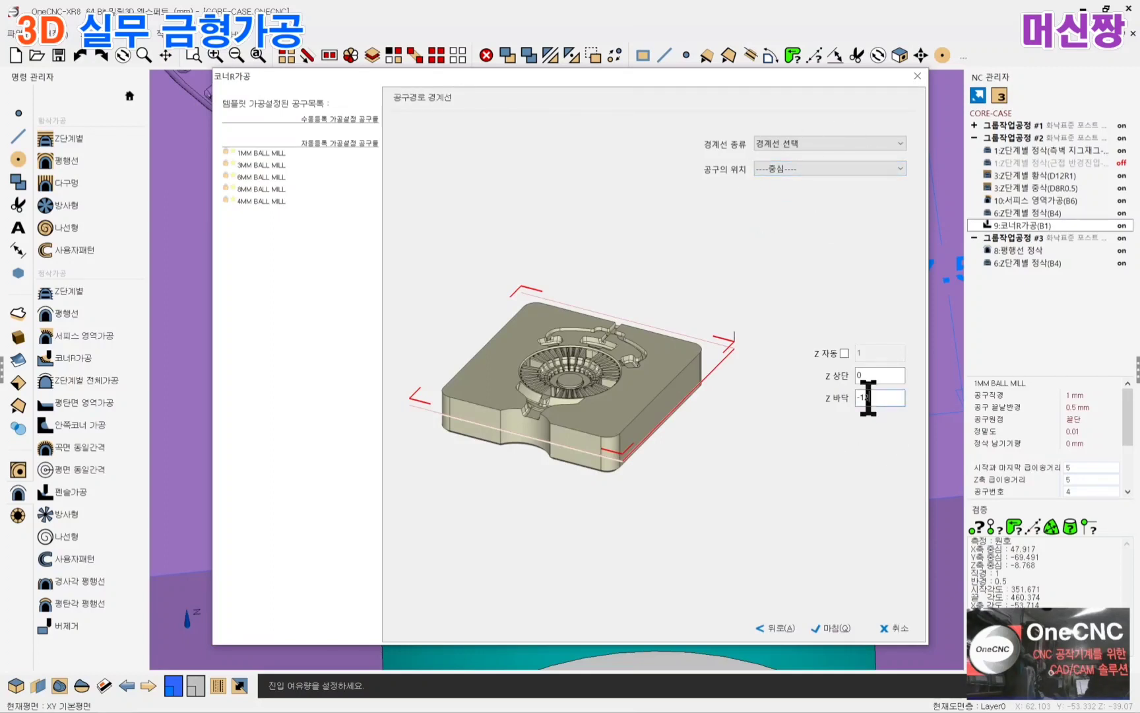
{"action": "left_click_drag", "start_coordinate": [868, 398], "coordinate": [813, 420]}
{"action": "left_click", "coordinate": [837, 630]}
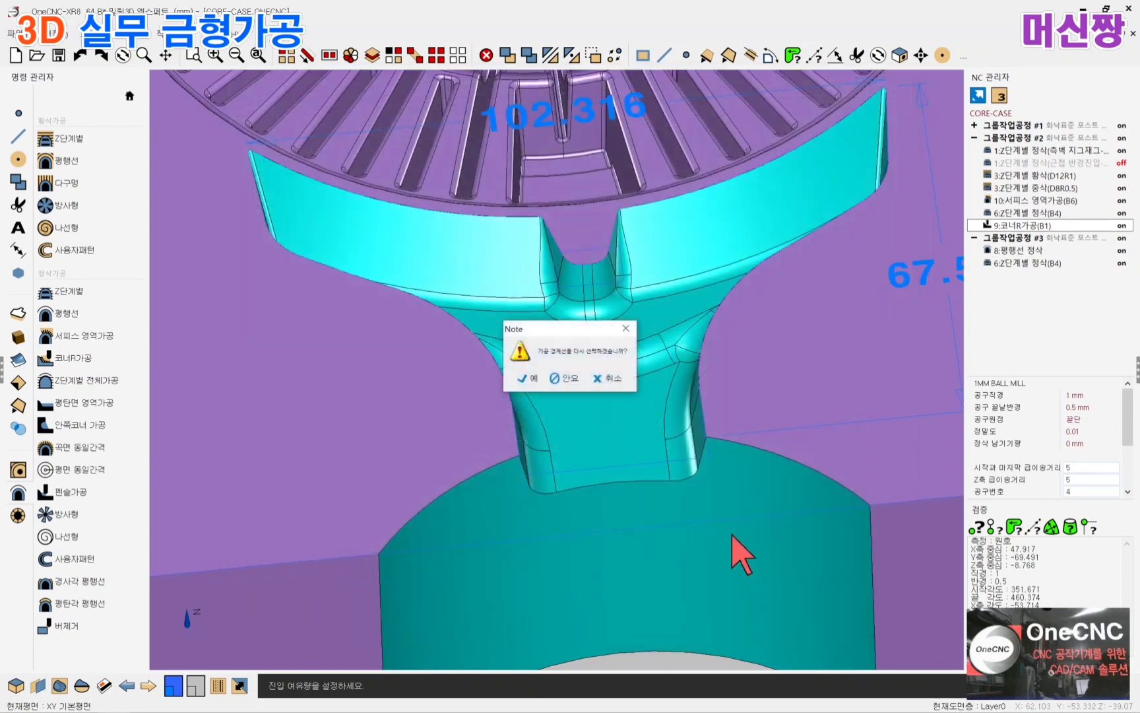
{"action": "left_click", "coordinate": [569, 378]}
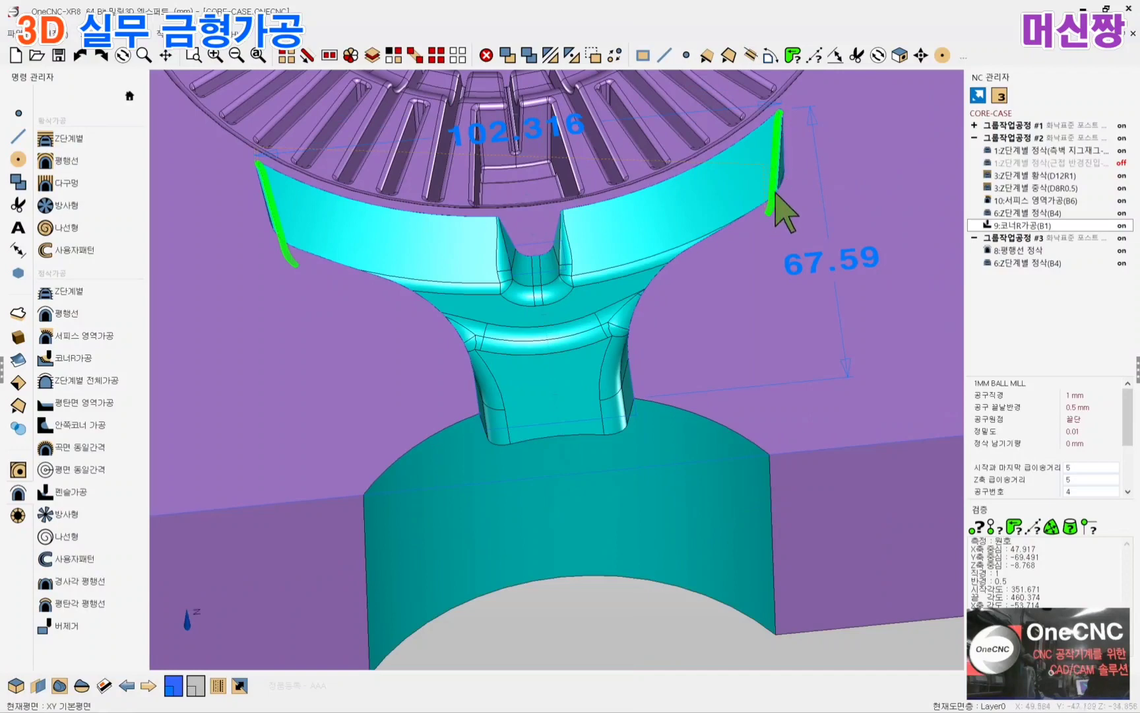
Preview the corner R (B1) toolpath along the two outer end corners of the pocket
{"action": "scroll", "coordinate": [769, 145], "scroll_direction": "up", "scroll_amount": 1}
{"action": "left_click", "coordinate": [1047, 225]}
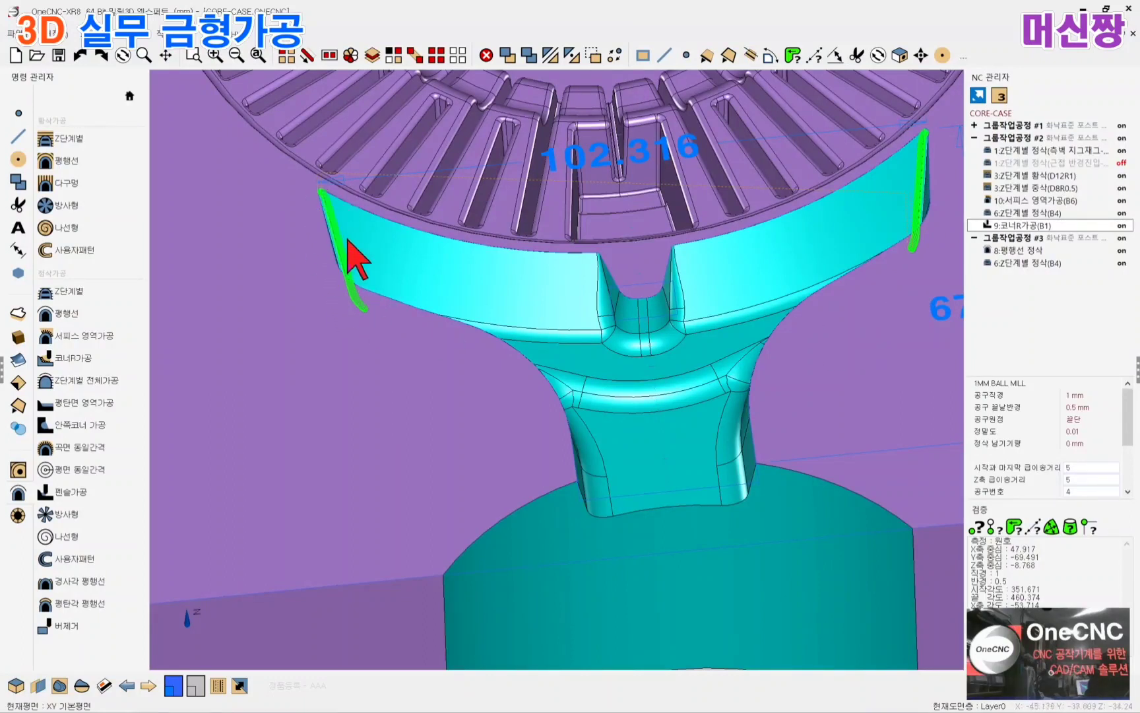
{"action": "scroll", "coordinate": [635, 336], "scroll_direction": "down", "scroll_amount": 1}
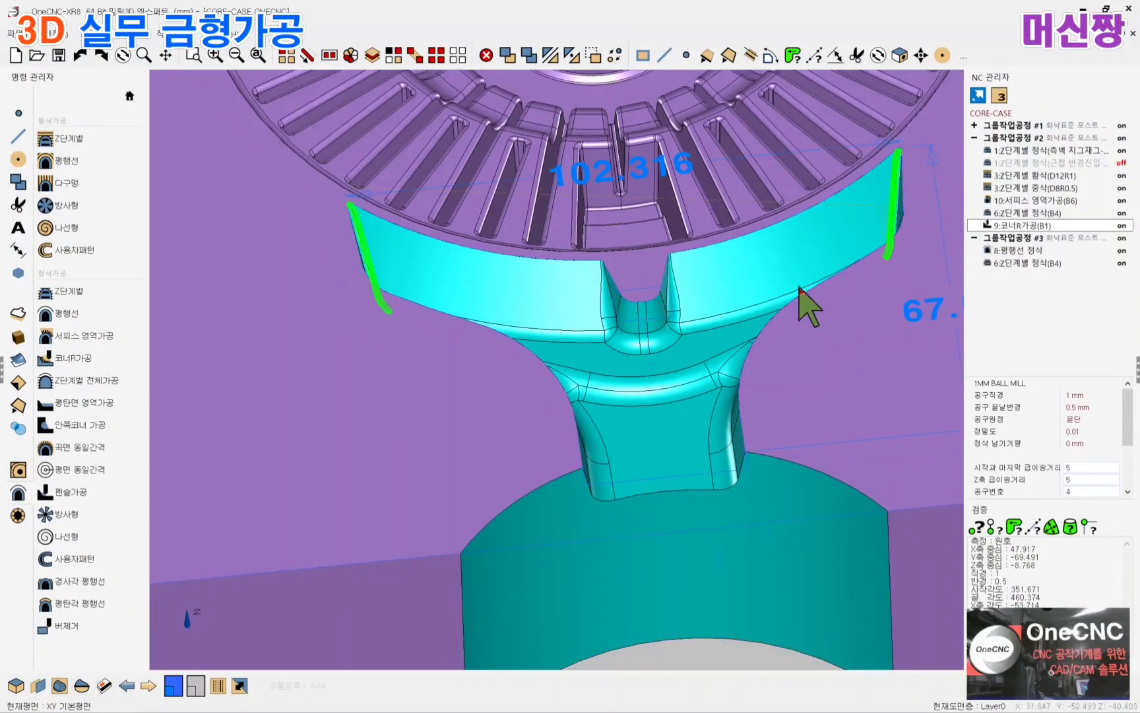
Examine the whole core plate and the circular ribbed cavity, including its slots, curved inner ring and central recess, from several angles
{"action": "scroll", "coordinate": [611, 311], "scroll_direction": "down", "scroll_amount": 3}
{"action": "middle_click_drag", "start_coordinate": [682, 289], "coordinate": [670, 382]}
{"action": "scroll", "coordinate": [699, 345], "scroll_direction": "down", "scroll_amount": 2}
{"action": "scroll", "coordinate": [646, 385], "scroll_direction": "up", "scroll_amount": 2}
{"action": "scroll", "coordinate": [650, 379], "scroll_direction": "down", "scroll_amount": 4}
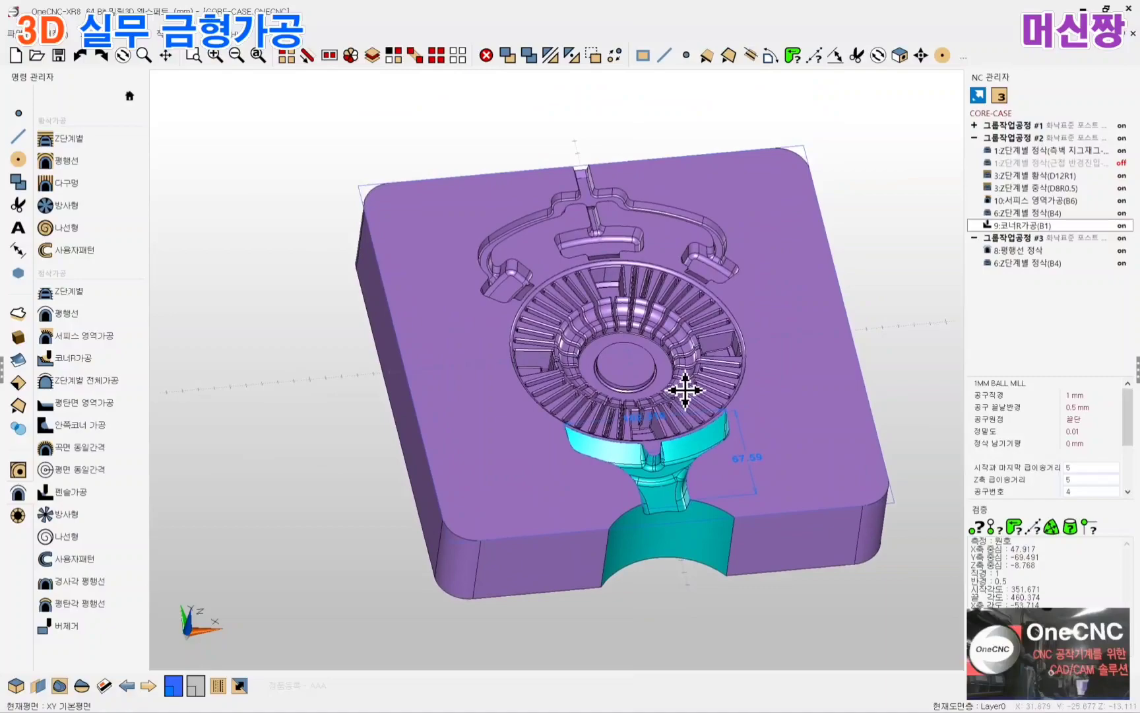
{"action": "scroll", "coordinate": [640, 357], "scroll_direction": "up", "scroll_amount": 3}
{"action": "middle_click_drag", "start_coordinate": [685, 390], "coordinate": [606, 321]}
{"action": "mouse_move", "coordinate": [466, 369]}
{"action": "middle_mouse_down"}
{"action": "mouse_move", "coordinate": [506, 336]}
{"action": "mouse_move", "coordinate": [491, 356]}
{"action": "mouse_move", "coordinate": [497, 332]}
{"action": "middle_mouse_up"}
{"action": "scroll", "coordinate": [499, 372], "scroll_direction": "up", "scroll_amount": 5}
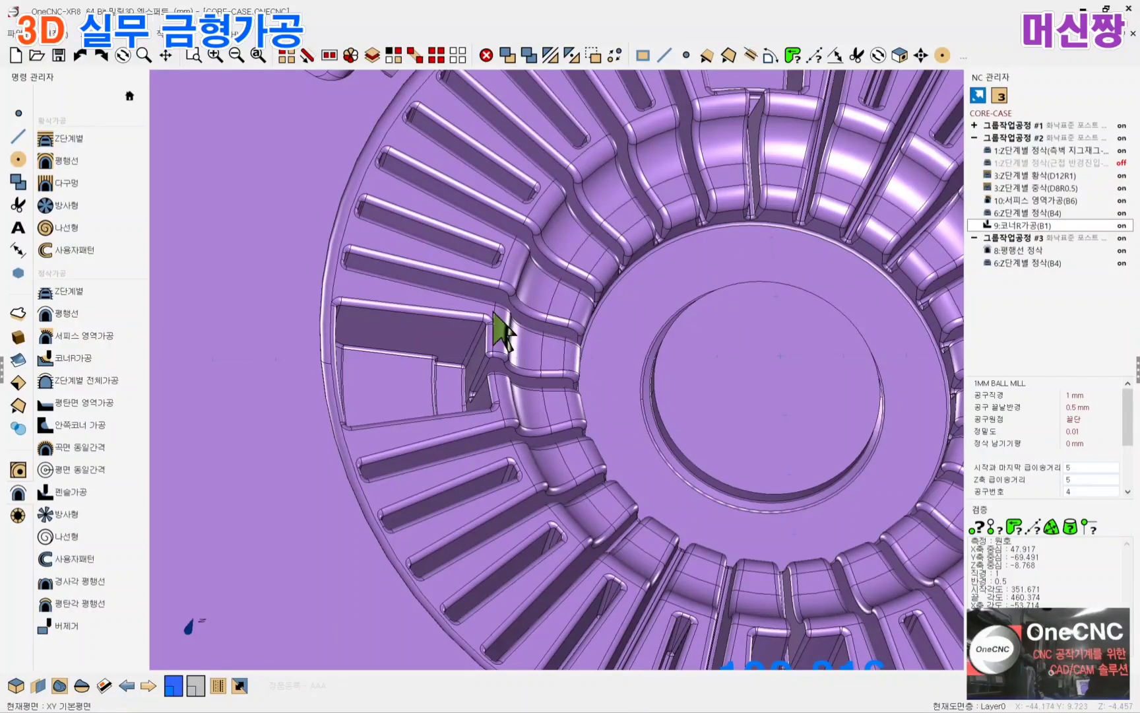
{"action": "scroll", "coordinate": [528, 328], "scroll_direction": "down", "scroll_amount": 5}
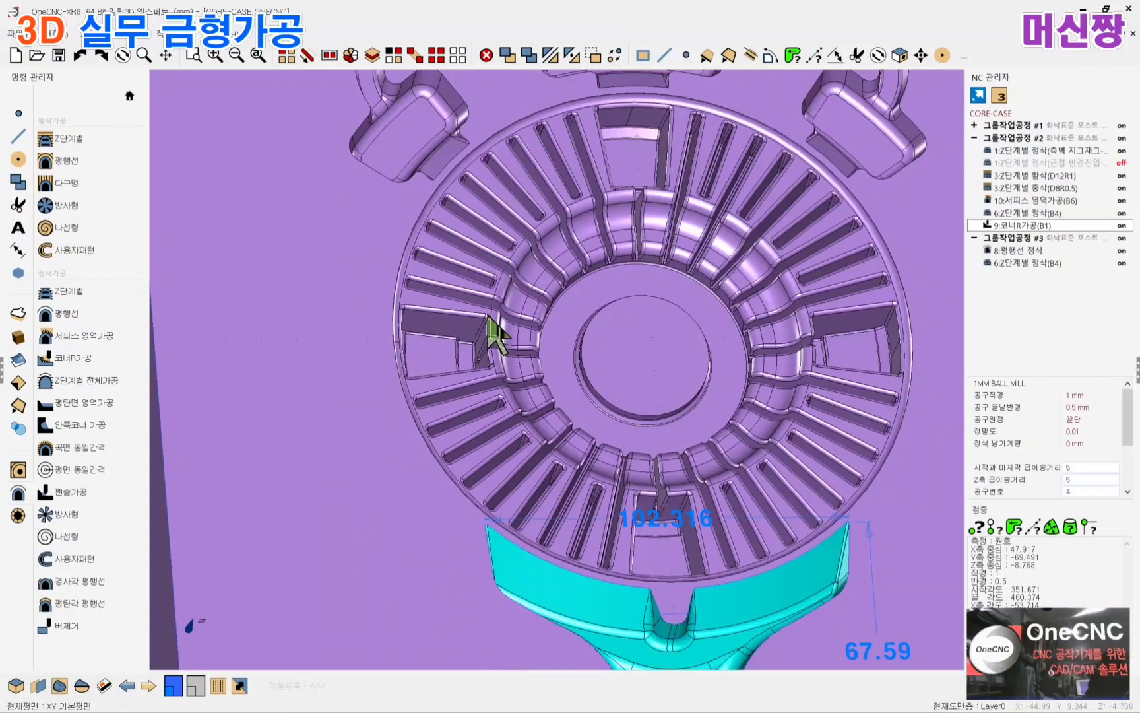
{"action": "middle_click_drag", "start_coordinate": [499, 326], "coordinate": [508, 293]}
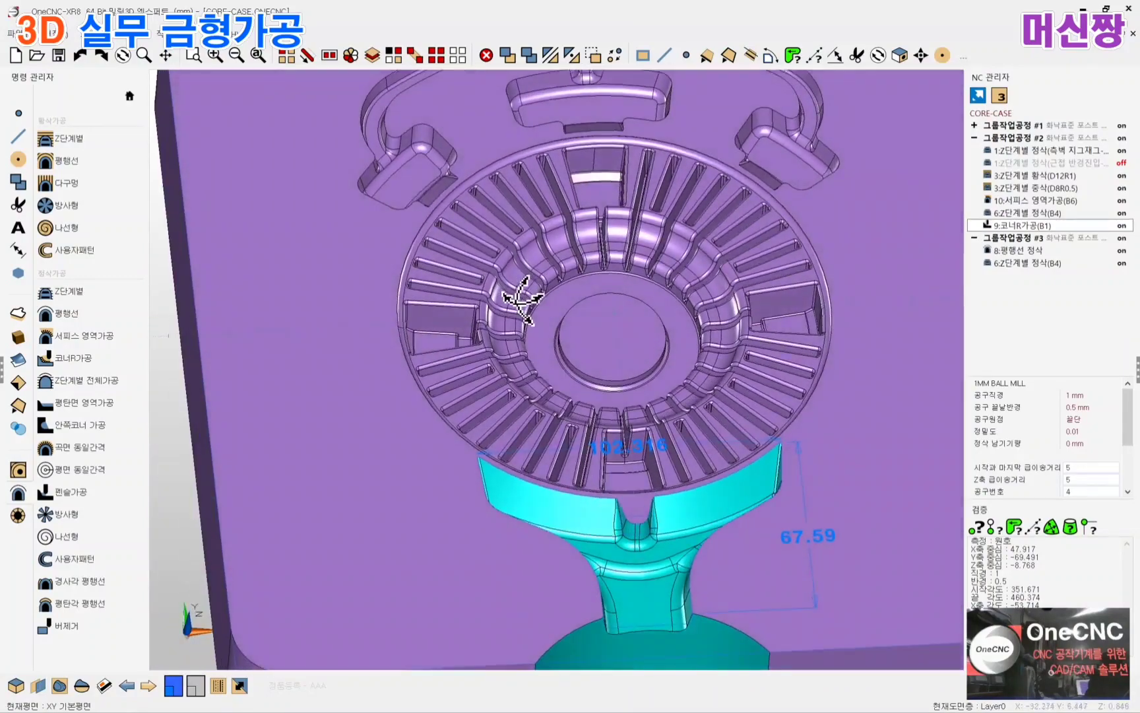
{"action": "scroll", "coordinate": [580, 377], "scroll_direction": "down", "scroll_amount": 3}
{"action": "scroll", "coordinate": [579, 328], "scroll_direction": "up", "scroll_amount": 1}
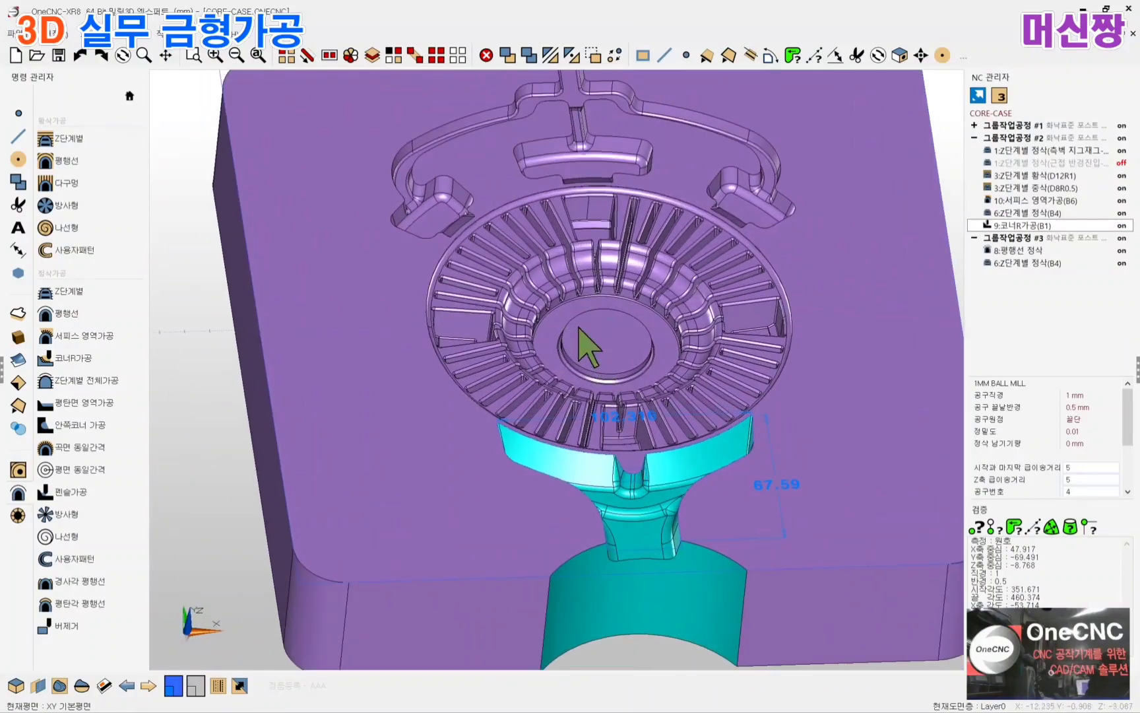
{"action": "scroll", "coordinate": [579, 330], "scroll_direction": "down", "scroll_amount": 1}
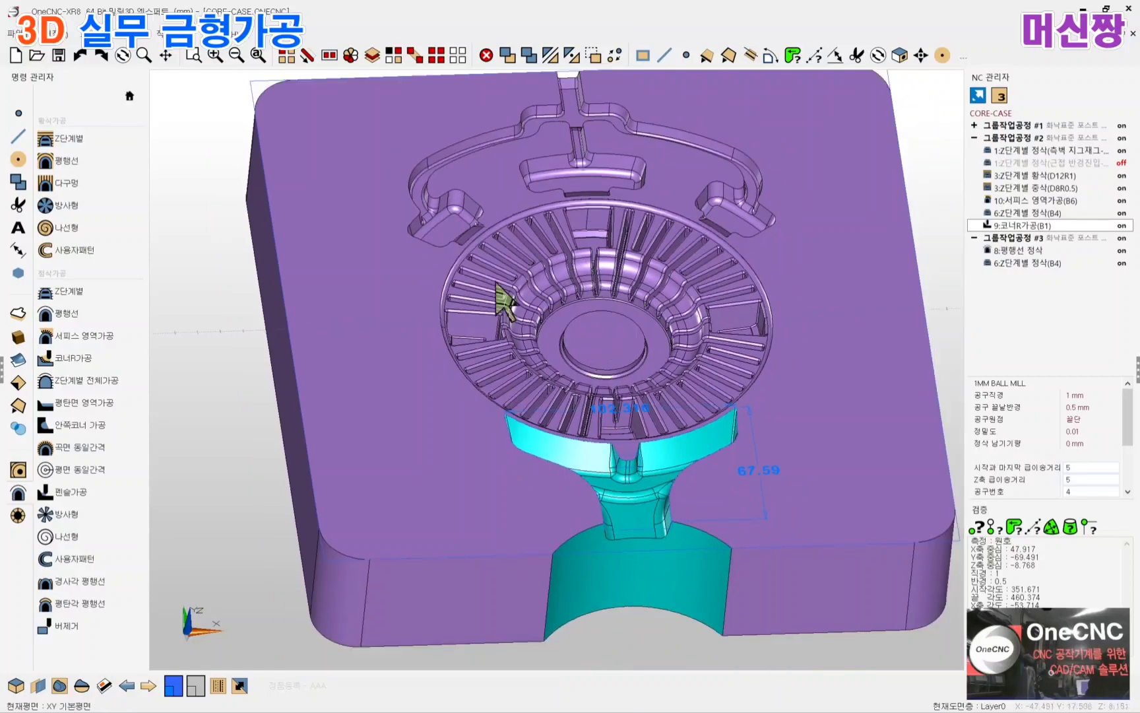
{"action": "mouse_move", "coordinate": [617, 330]}
{"action": "middle_mouse_down"}
{"action": "mouse_move", "coordinate": [611, 318]}
{"action": "mouse_move", "coordinate": [642, 305]}
{"action": "mouse_move", "coordinate": [611, 341]}
{"action": "mouse_move", "coordinate": [588, 407]}
{"action": "mouse_move", "coordinate": [602, 321]}
{"action": "middle_mouse_up"}
{"action": "scroll", "coordinate": [604, 324], "scroll_direction": "up", "scroll_amount": 3}
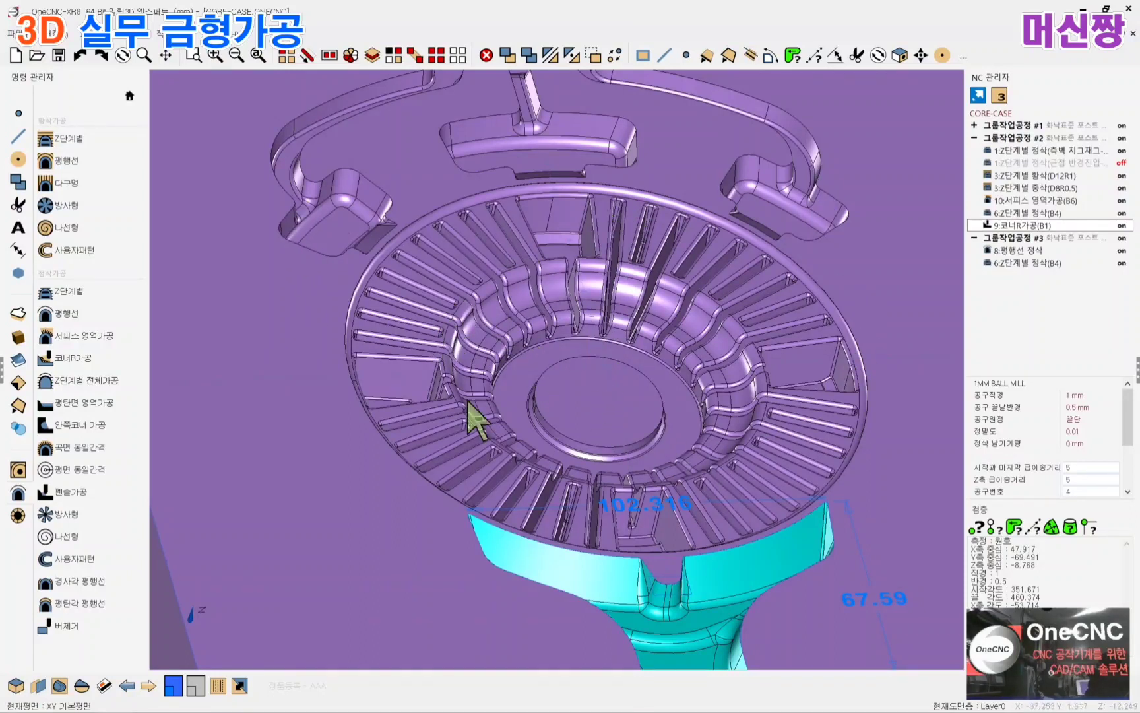
{"action": "middle_click_drag", "start_coordinate": [499, 413], "coordinate": [511, 300]}
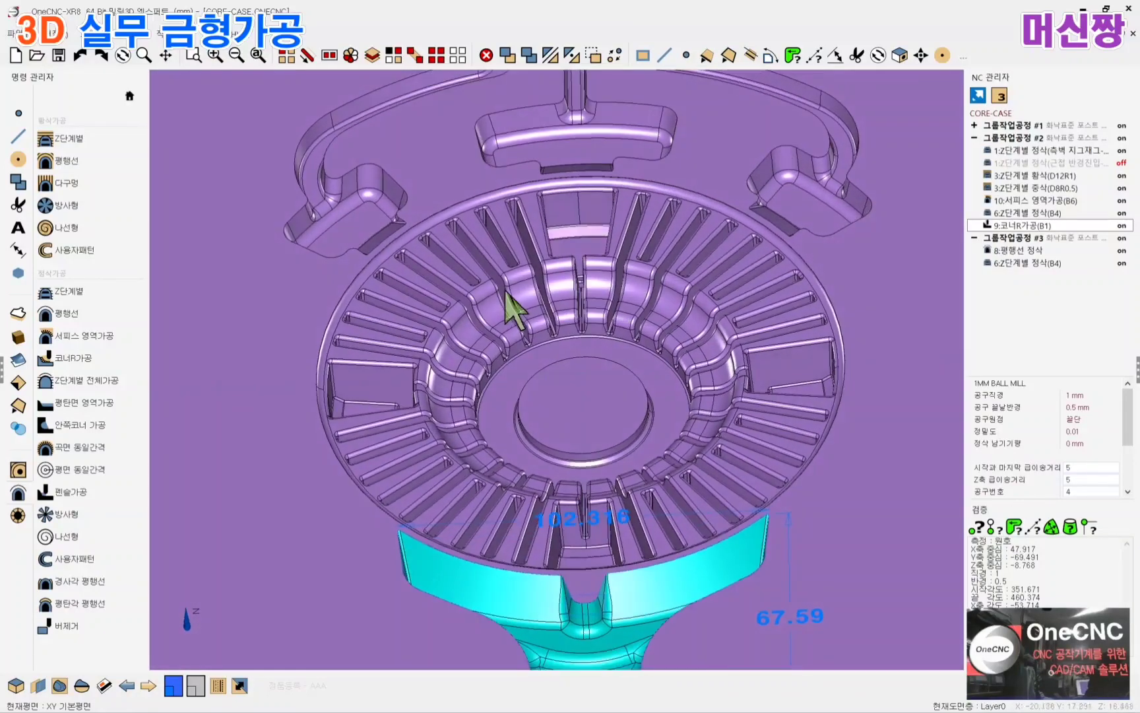
{"action": "middle_click_drag", "start_coordinate": [657, 394], "coordinate": [575, 382]}
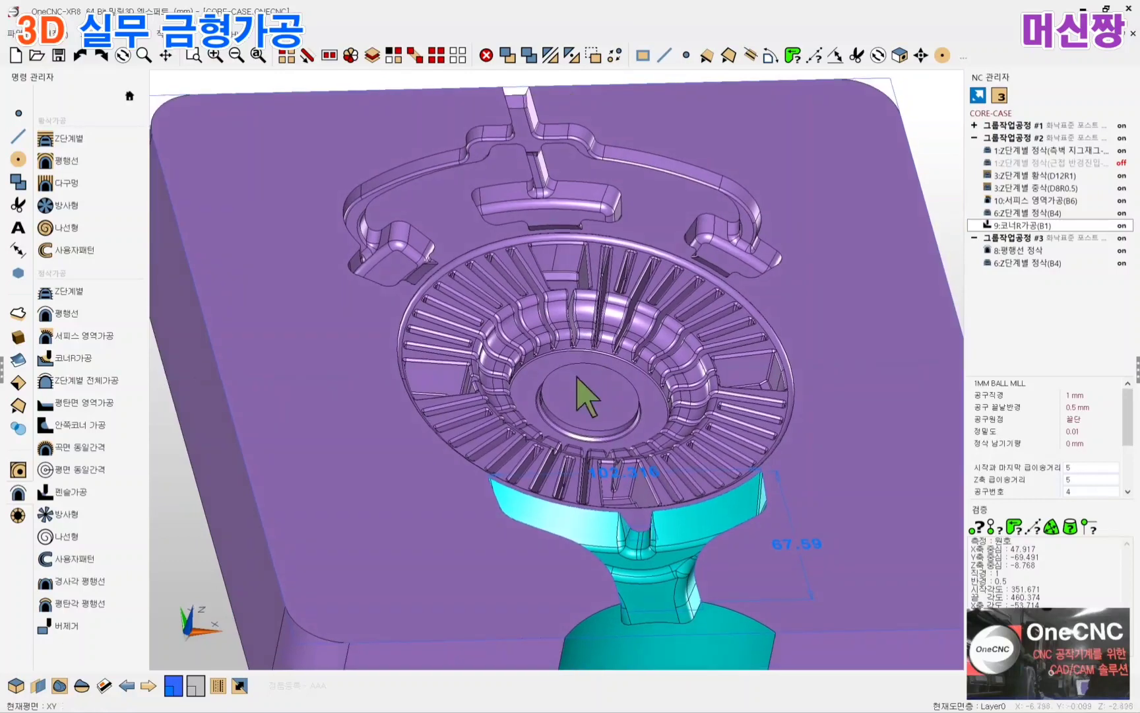
Browse the surface creation and model editing tools, ending with the model editing set, and examine the circular cavity's slots and inner ring
{"action": "left_click", "coordinate": [19, 360]}
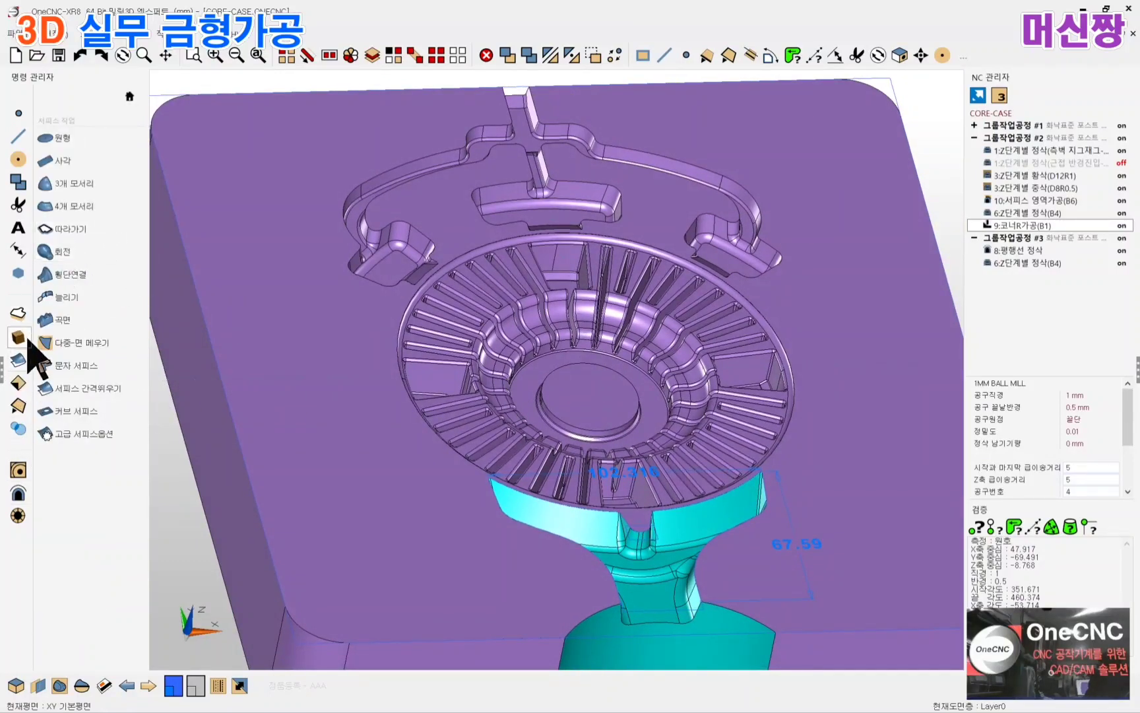
{"action": "left_click", "coordinate": [19, 429]}
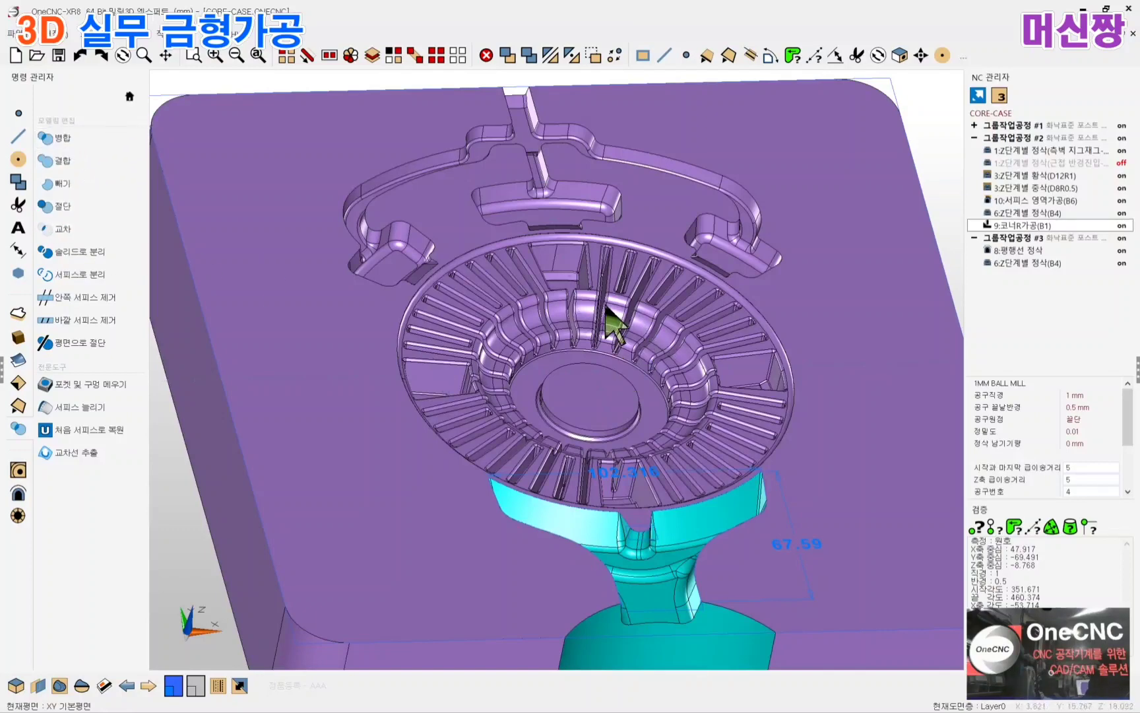
{"action": "scroll", "coordinate": [600, 343], "scroll_direction": "up", "scroll_amount": 3}
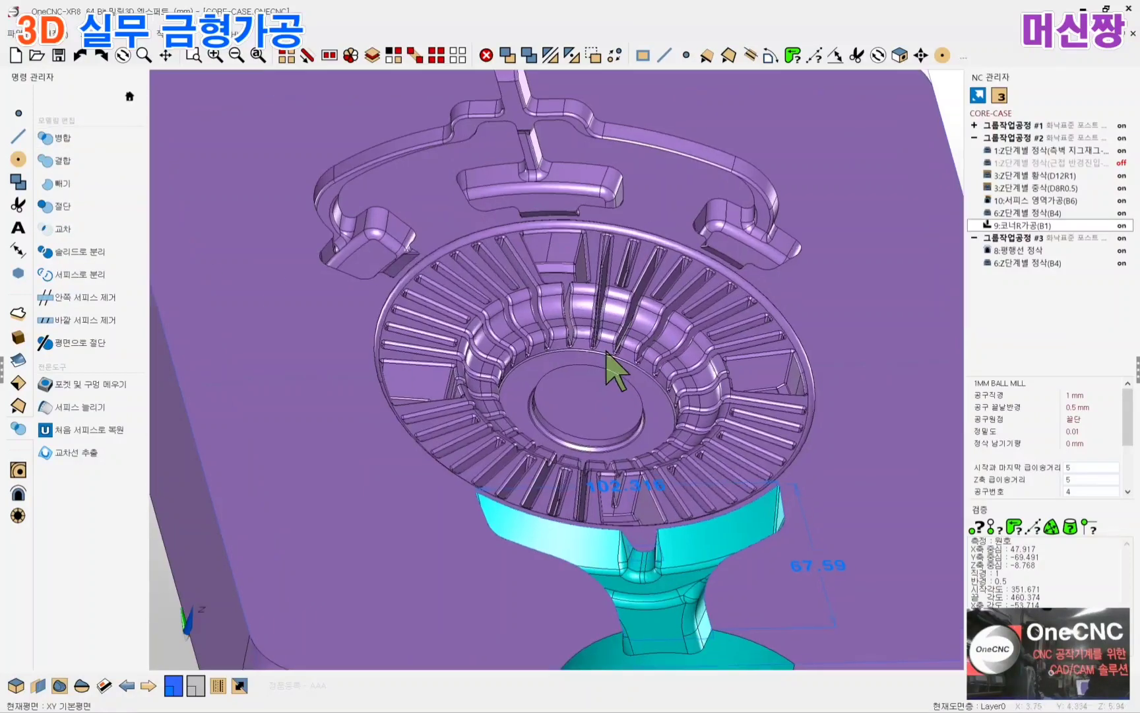
{"action": "scroll", "coordinate": [621, 349], "scroll_direction": "down", "scroll_amount": 1}
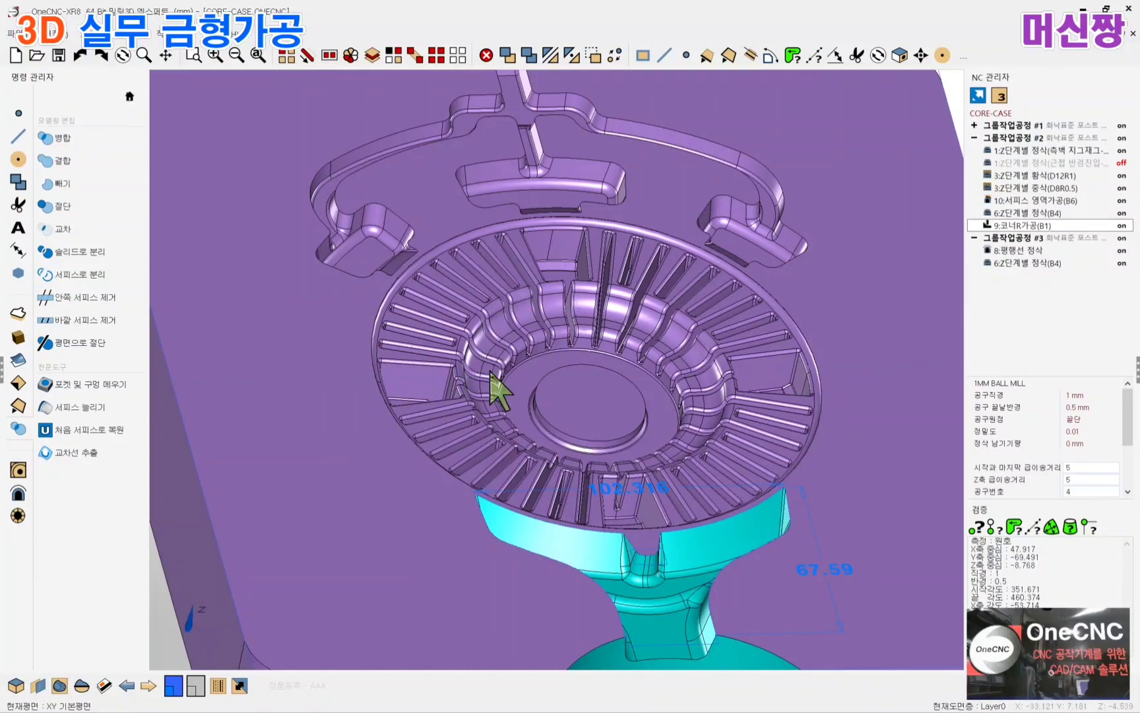
{"action": "scroll", "coordinate": [491, 374], "scroll_direction": "up", "scroll_amount": 3}
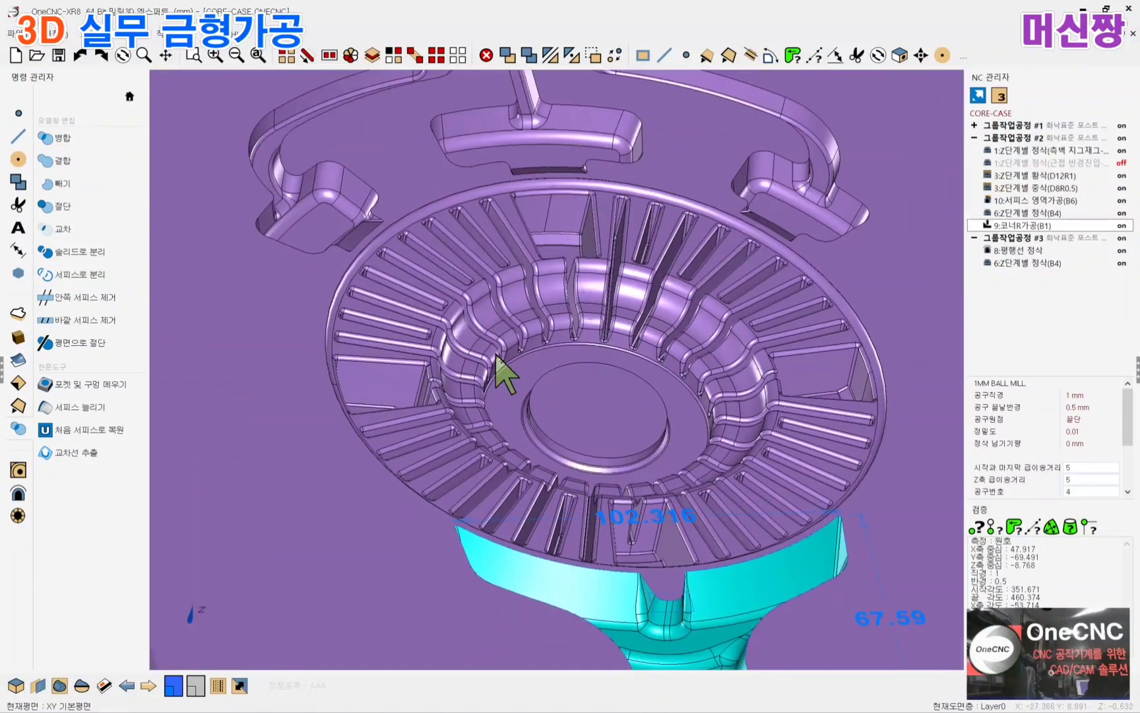
{"action": "middle_click_drag", "start_coordinate": [501, 353], "coordinate": [528, 327]}
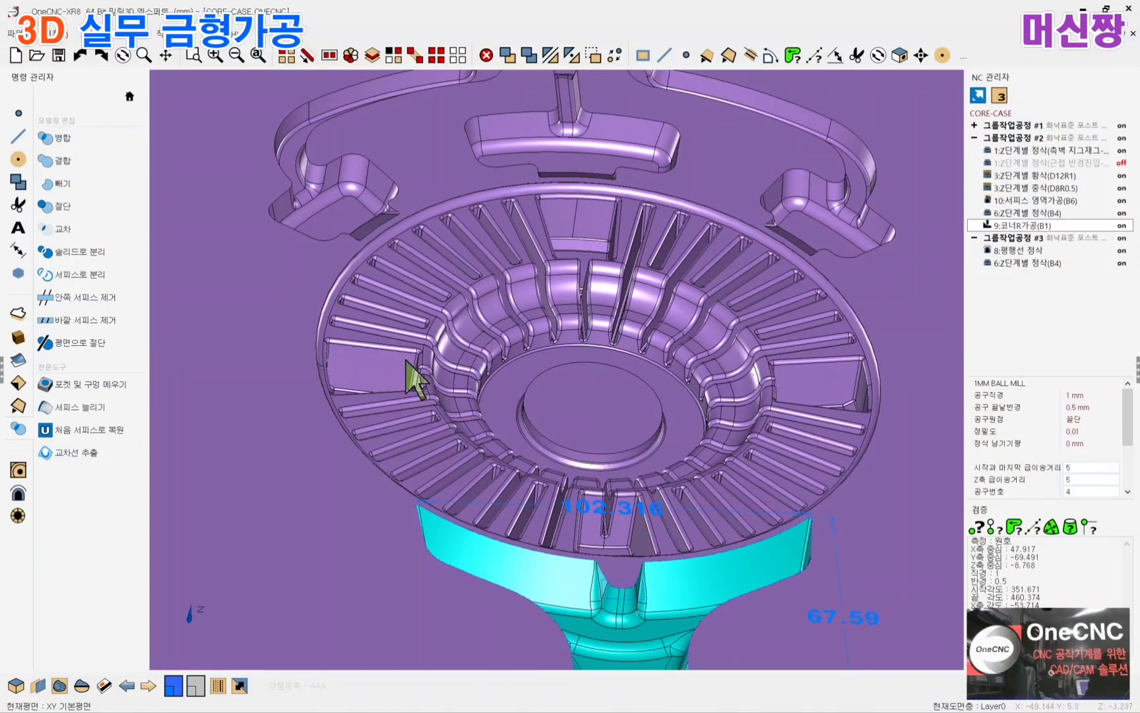
{"action": "scroll", "coordinate": [462, 403], "scroll_direction": "down", "scroll_amount": 2}
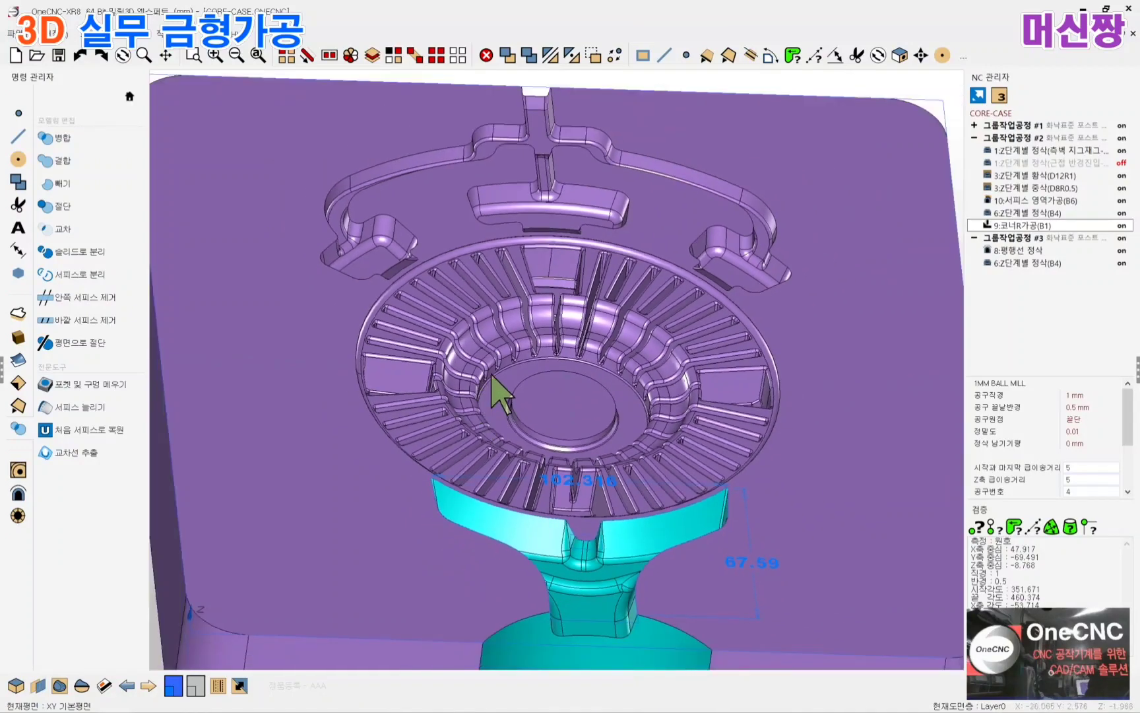
{"action": "scroll", "coordinate": [499, 390], "scroll_direction": "up", "scroll_amount": 2}
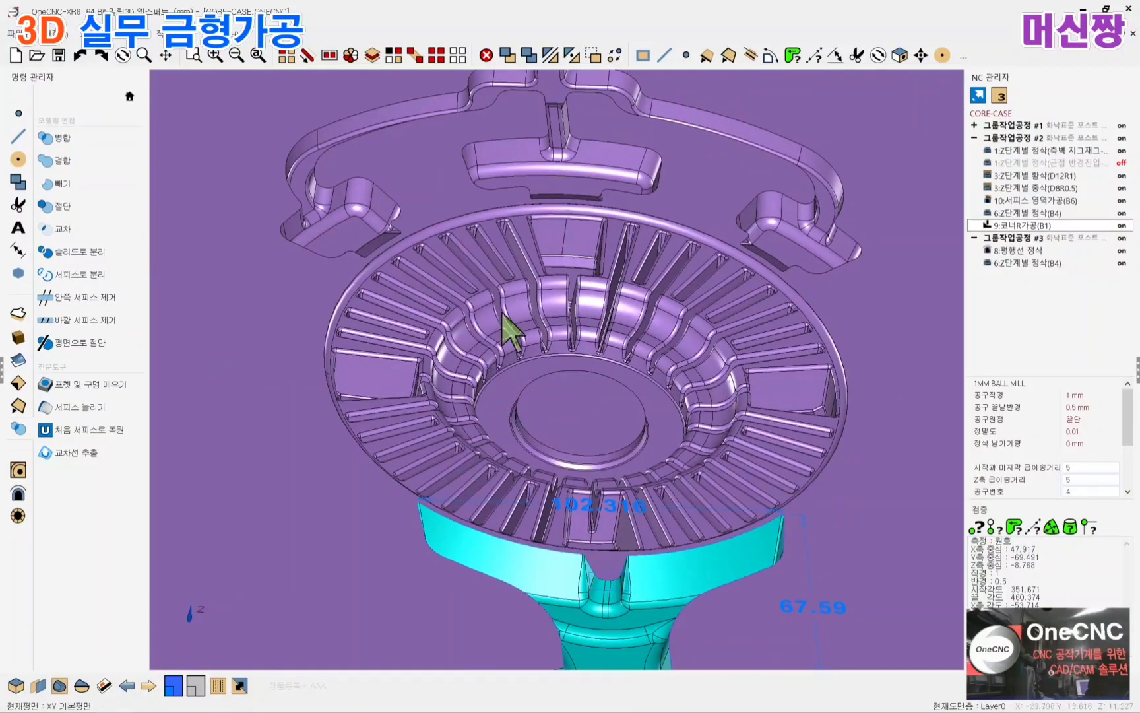
Examine the circular cavity's radial slots, four window recesses and curved inner ring up close from several angles
{"action": "middle_click_drag", "start_coordinate": [468, 387], "coordinate": [423, 433]}
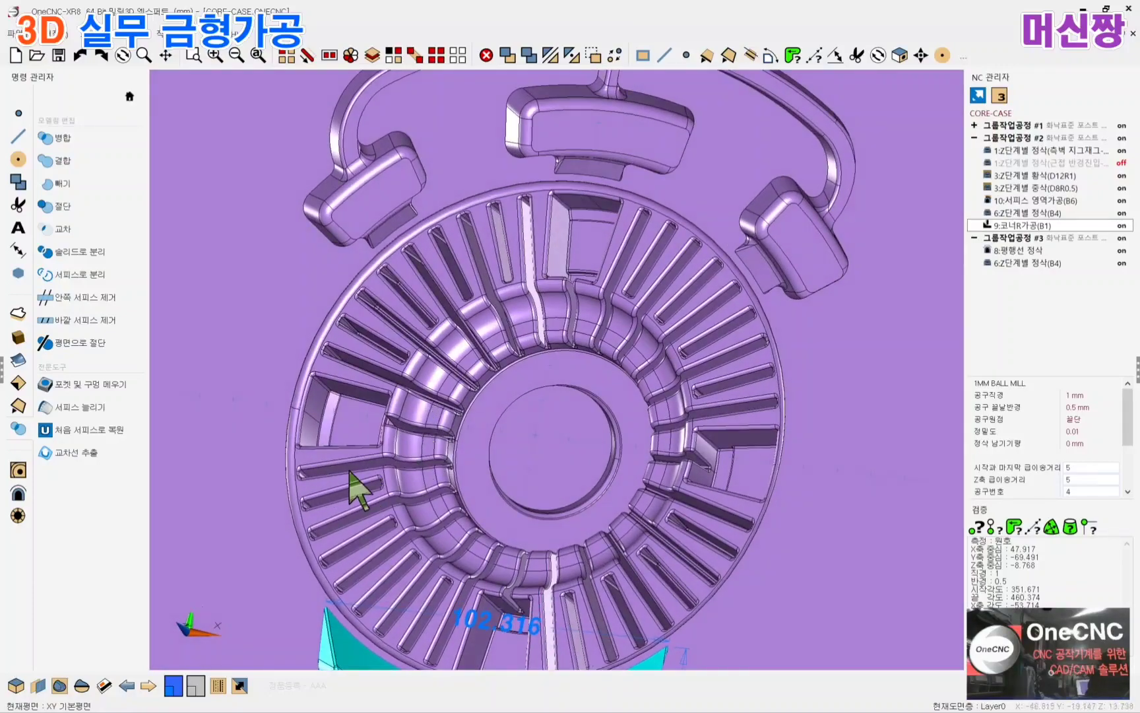
{"action": "middle_click_drag", "start_coordinate": [461, 491], "coordinate": [501, 531]}
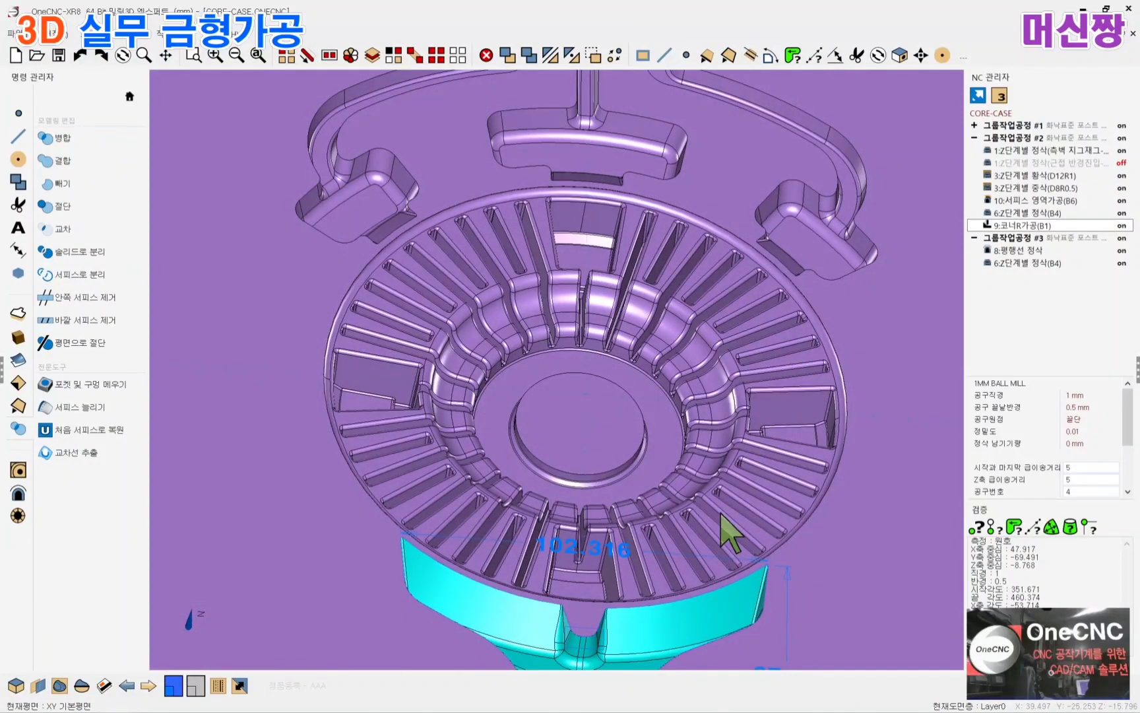
{"action": "mouse_move", "coordinate": [603, 437]}
{"action": "middle_mouse_down"}
{"action": "mouse_move", "coordinate": [611, 450]}
{"action": "mouse_move", "coordinate": [611, 420]}
{"action": "middle_mouse_up"}
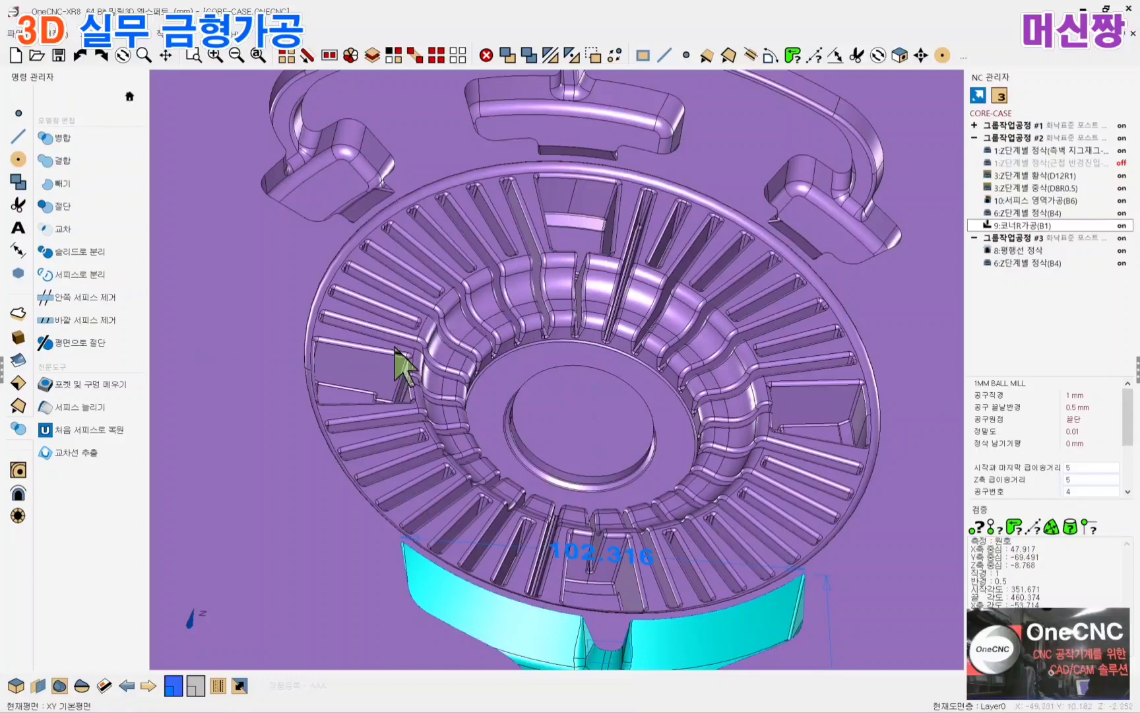
{"action": "middle_click_drag", "start_coordinate": [496, 395], "coordinate": [465, 353]}
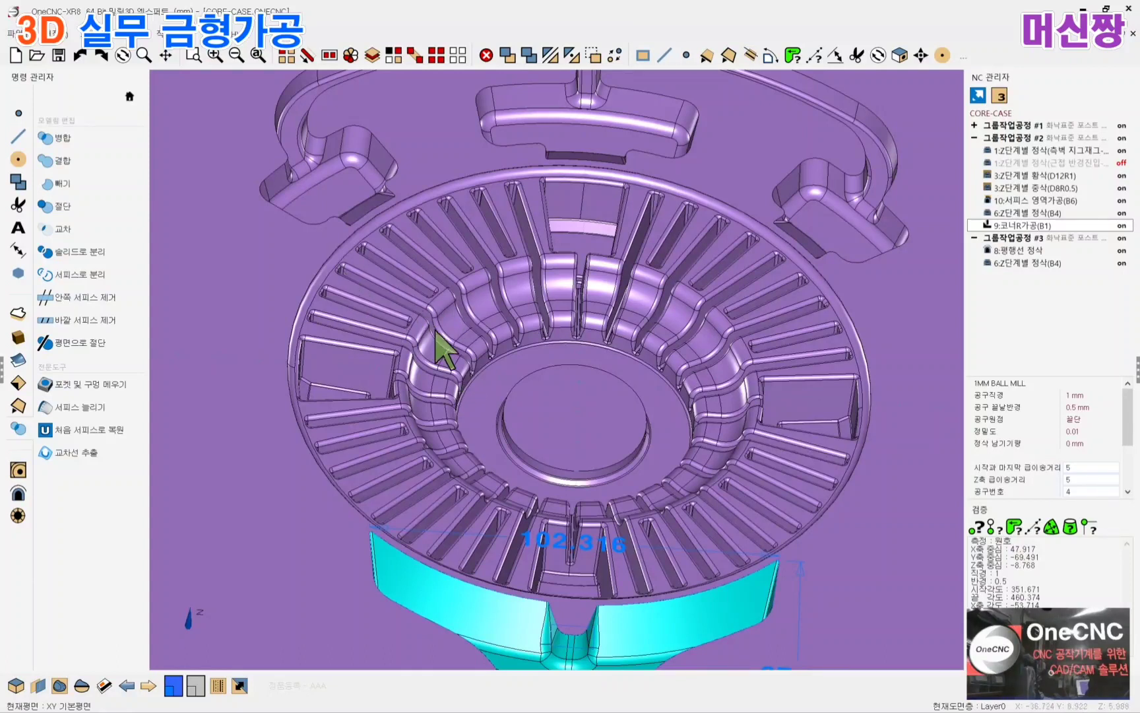
{"action": "middle_click_drag", "start_coordinate": [462, 373], "coordinate": [543, 326]}
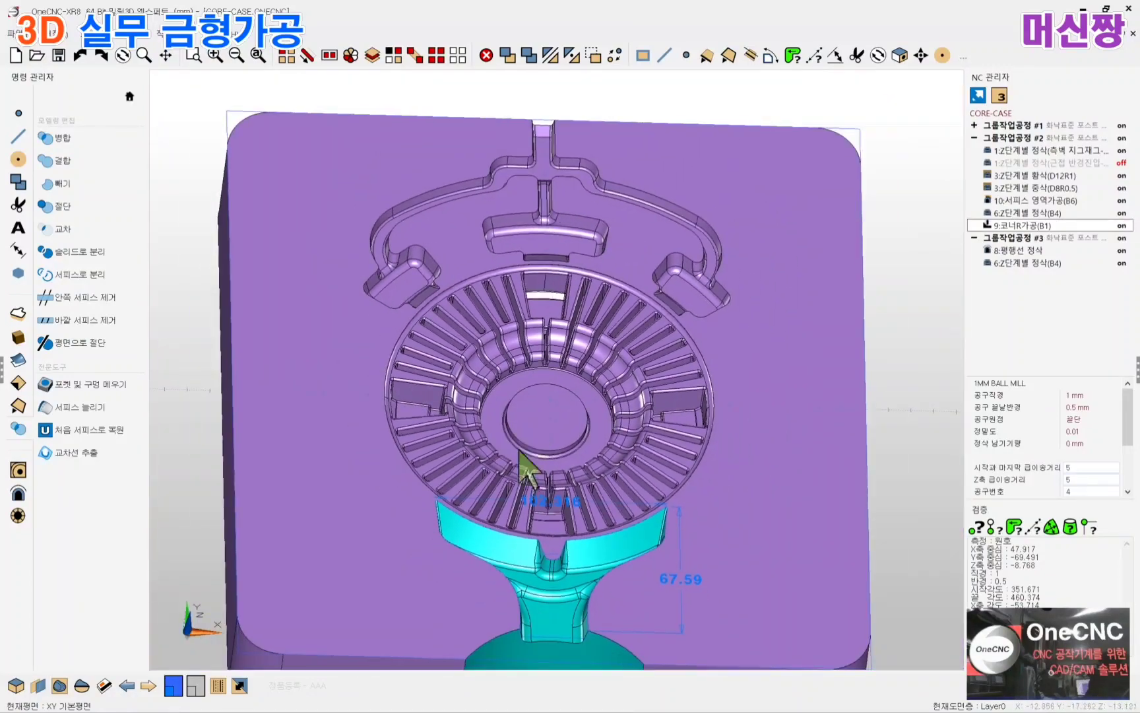
Examine how the circular ribbed cavity, the runner channels and the cyan pocket are laid out across the whole core plate
{"action": "scroll", "coordinate": [521, 462], "scroll_direction": "up", "scroll_amount": 2}
{"action": "mouse_move", "coordinate": [523, 446]}
{"action": "middle_mouse_down"}
{"action": "mouse_move", "coordinate": [527, 432]}
{"action": "mouse_move", "coordinate": [529, 458]}
{"action": "mouse_move", "coordinate": [526, 446]}
{"action": "middle_mouse_up"}
{"action": "scroll", "coordinate": [528, 440], "scroll_direction": "down", "scroll_amount": 3}
{"action": "middle_click_drag", "start_coordinate": [536, 290], "coordinate": [533, 184]}
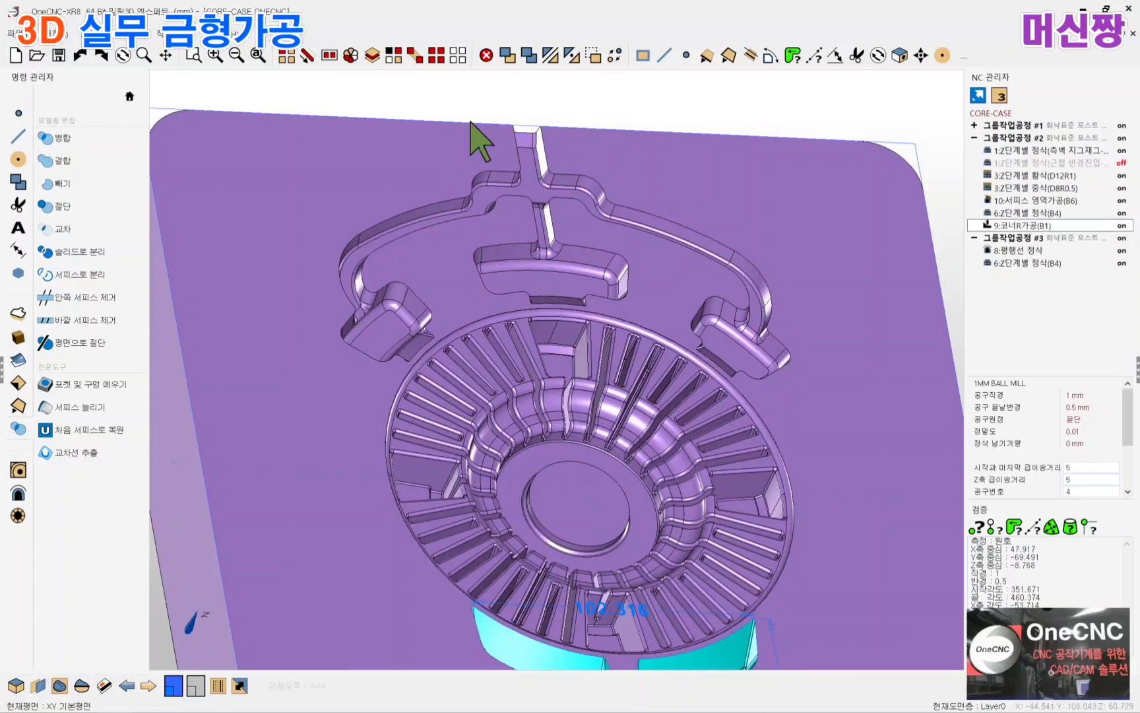
{"action": "scroll", "coordinate": [604, 347], "scroll_direction": "down", "scroll_amount": 5}
{"action": "scroll", "coordinate": [567, 382], "scroll_direction": "up", "scroll_amount": 5}
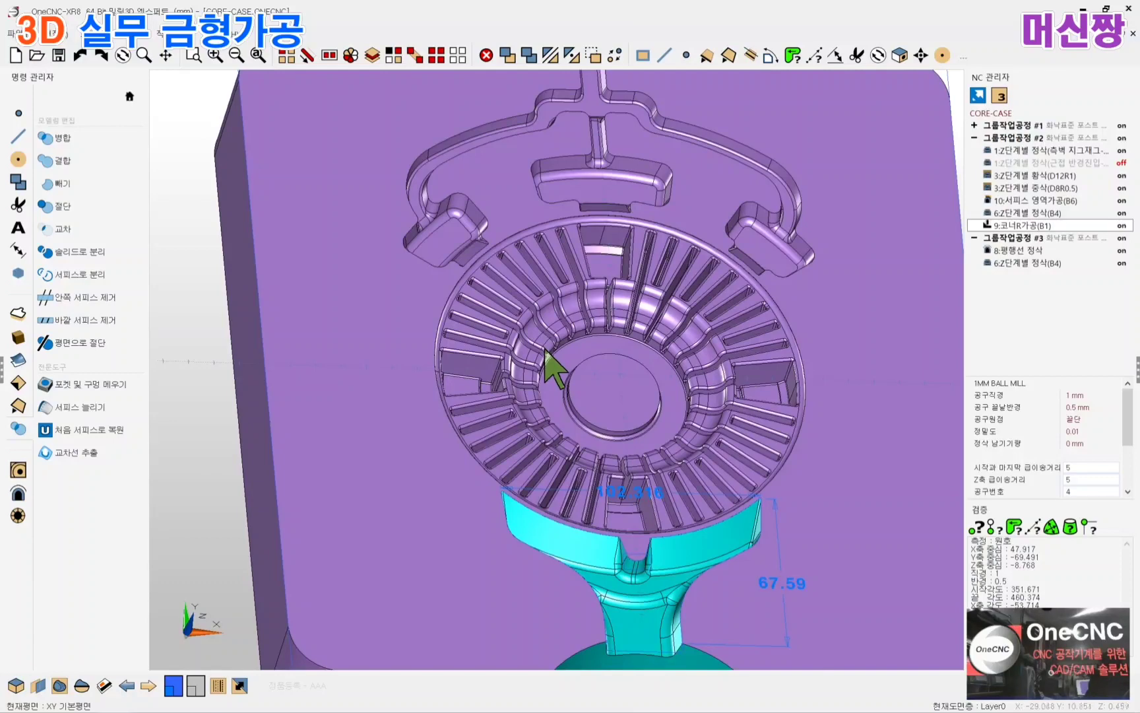
{"action": "scroll", "coordinate": [579, 364], "scroll_direction": "down", "scroll_amount": 2}
{"action": "scroll", "coordinate": [614, 396], "scroll_direction": "down", "scroll_amount": 1}
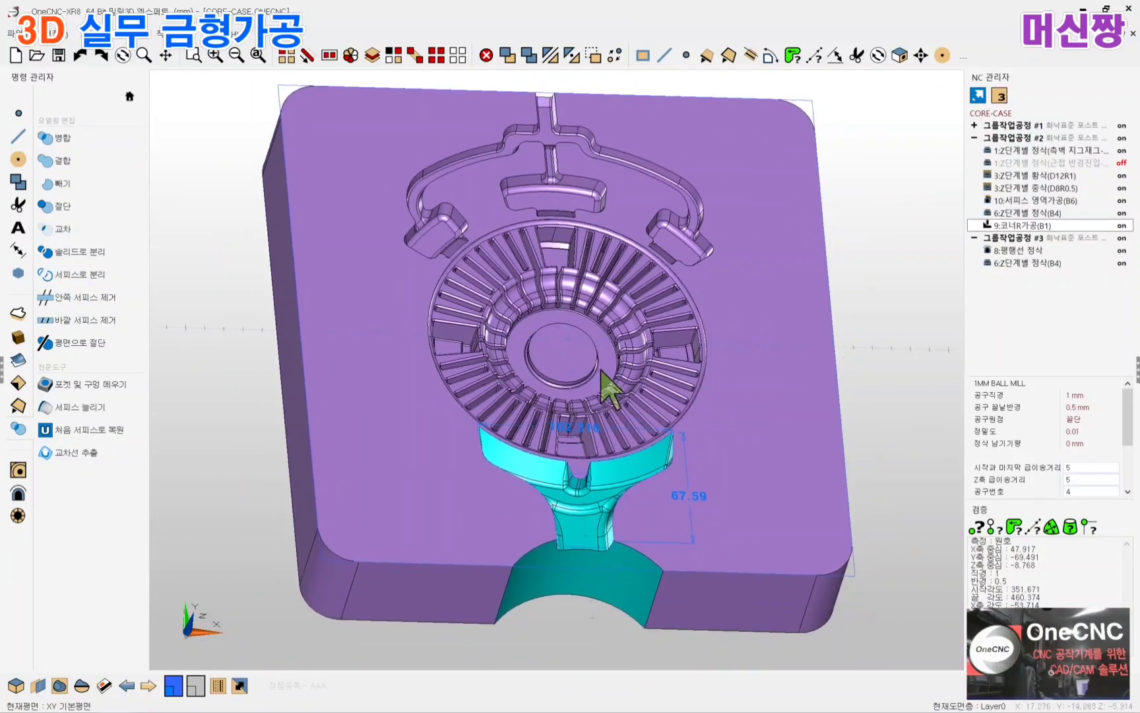
{"action": "scroll", "coordinate": [599, 371], "scroll_direction": "up", "scroll_amount": 2}
{"action": "scroll", "coordinate": [598, 372], "scroll_direction": "down", "scroll_amount": 1}
{"action": "middle_click_drag", "start_coordinate": [599, 373], "coordinate": [651, 406]}
{"action": "scroll", "coordinate": [643, 411], "scroll_direction": "down", "scroll_amount": 1}
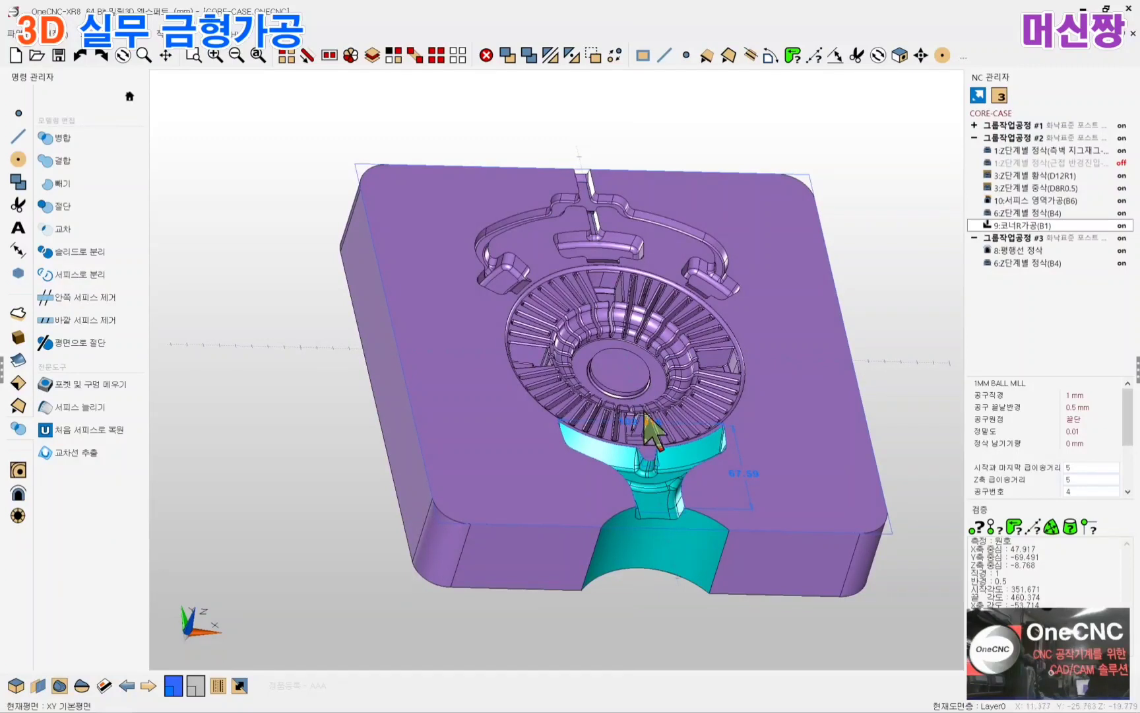
{"action": "middle_click_drag", "start_coordinate": [683, 427], "coordinate": [681, 424]}
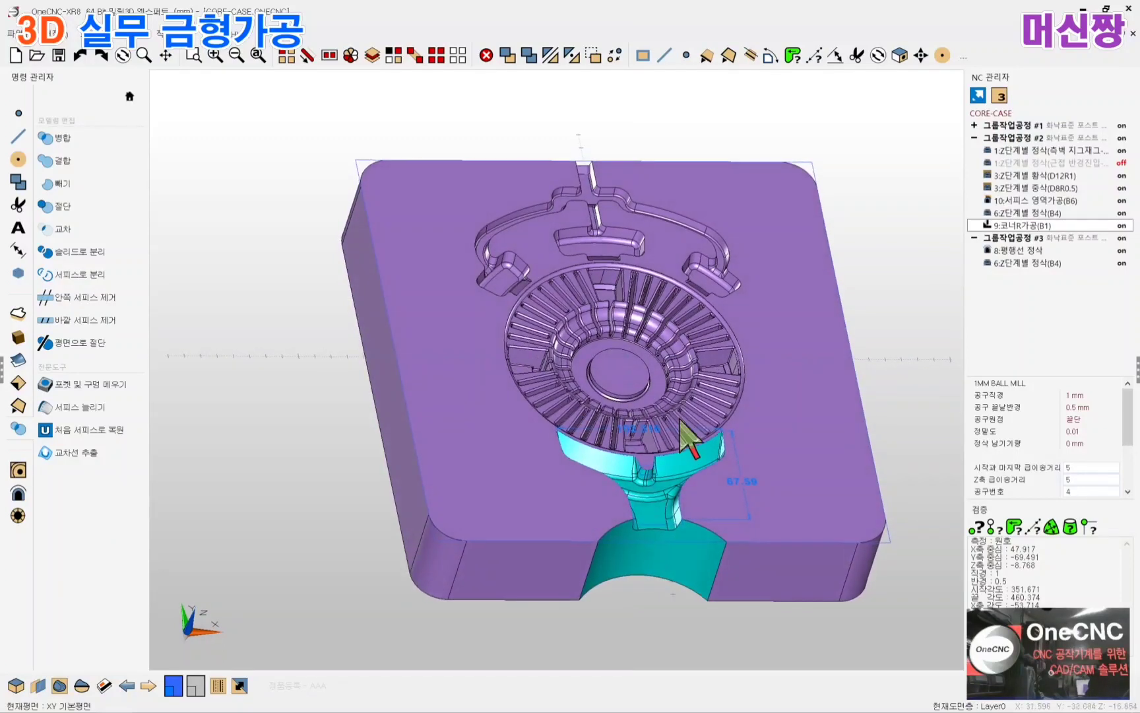